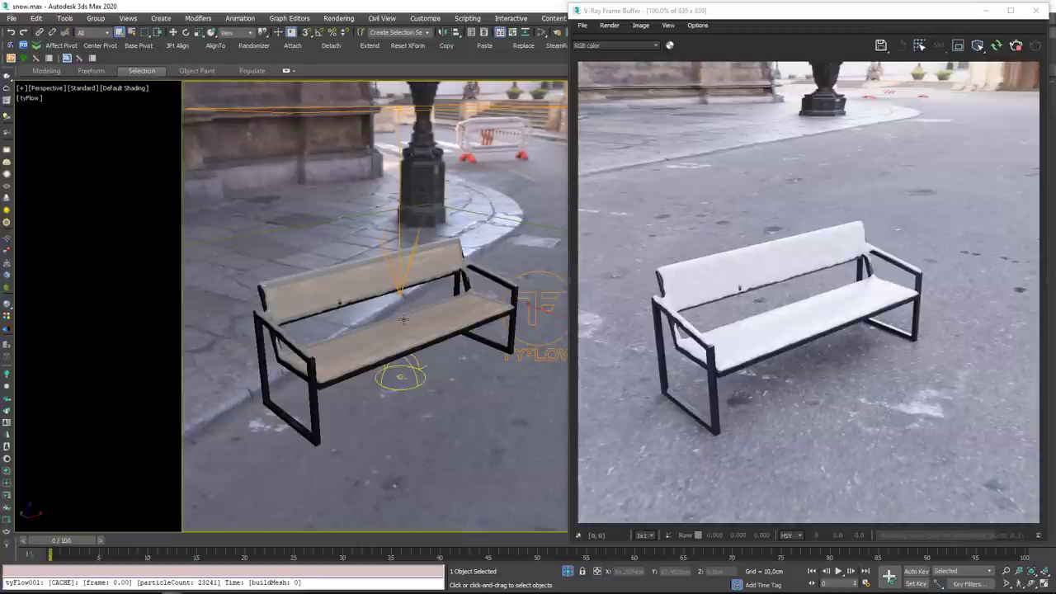
Examine the snow-covered bench from several angles and distances in the viewport and the live V-Ray render.
{"action": "middle_click_drag", "start_coordinate": [435, 329], "coordinate": [368, 379], "text": "alt"}
{"action": "scroll", "coordinate": [458, 318], "scroll_direction": "up", "scroll_amount": 4}
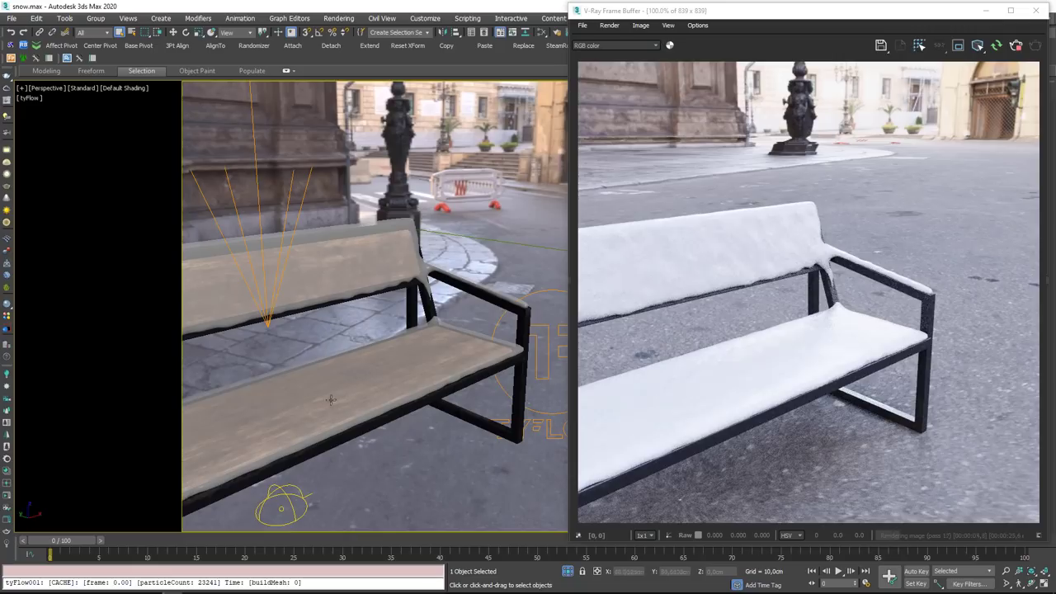
{"action": "middle_click_drag", "start_coordinate": [330, 402], "coordinate": [479, 350], "text": "alt"}
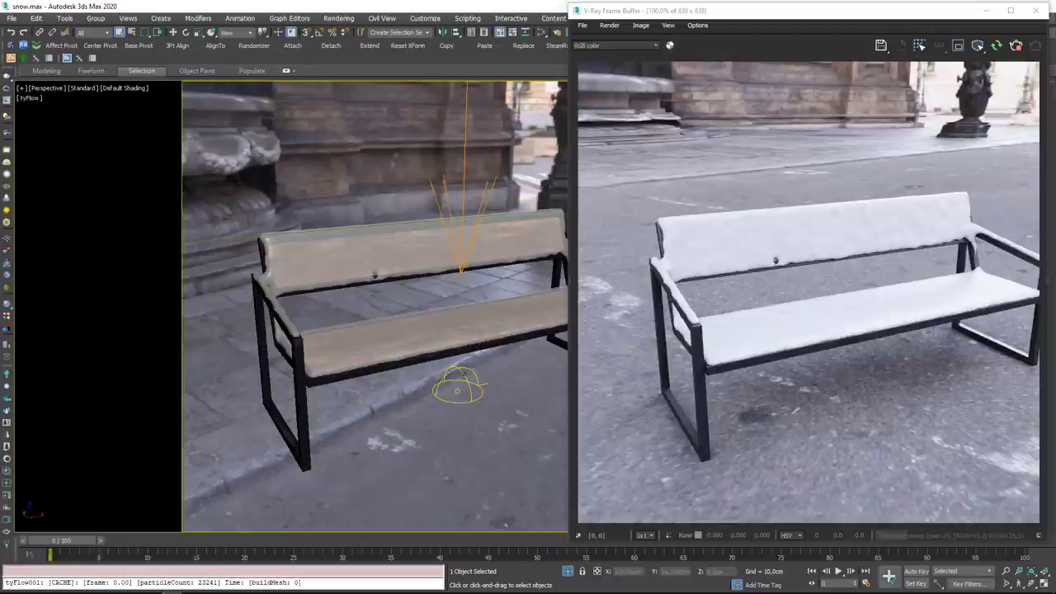
{"action": "middle_click_drag", "start_coordinate": [452, 380], "coordinate": [476, 310], "text": "alt"}
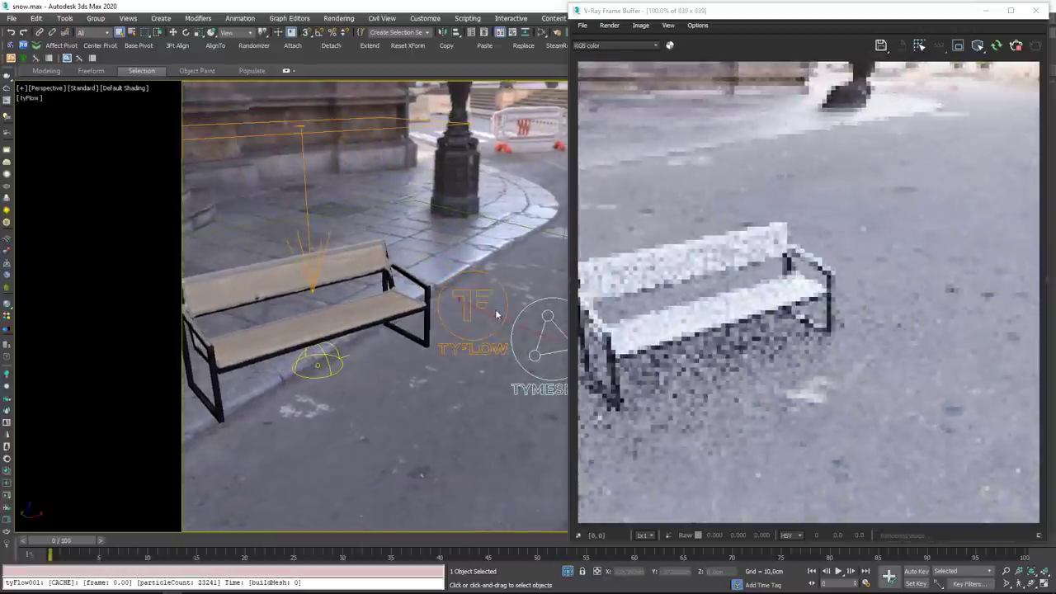
{"action": "middle_click_drag", "start_coordinate": [520, 380], "coordinate": [450, 335]}
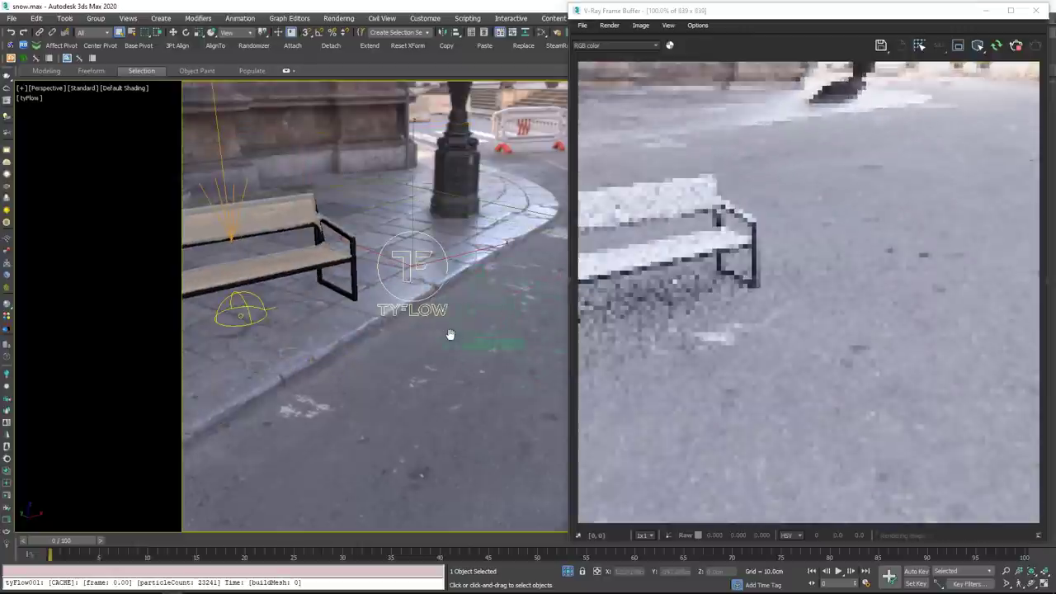
{"action": "left_click", "coordinate": [503, 304]}
{"action": "scroll", "coordinate": [378, 348], "scroll_direction": "down", "scroll_amount": 3}
{"action": "middle_click_drag", "start_coordinate": [378, 348], "coordinate": [432, 288]}
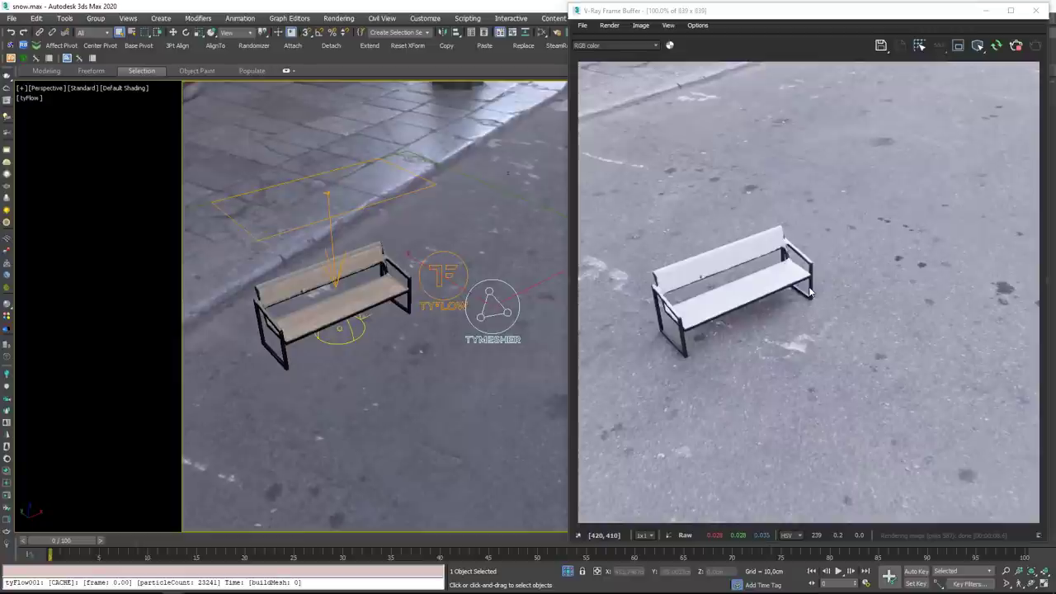
{"action": "left_click", "coordinate": [445, 272]}
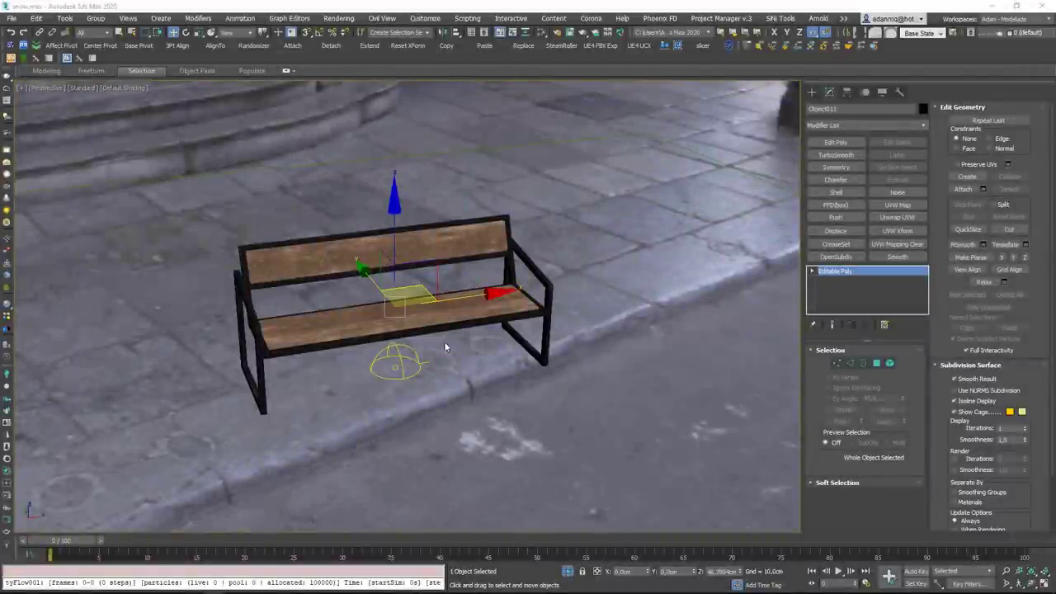
Create a tyFlow object on the ground beside the right end of the bench.
{"action": "middle_click_drag", "start_coordinate": [446, 346], "coordinate": [456, 339]}
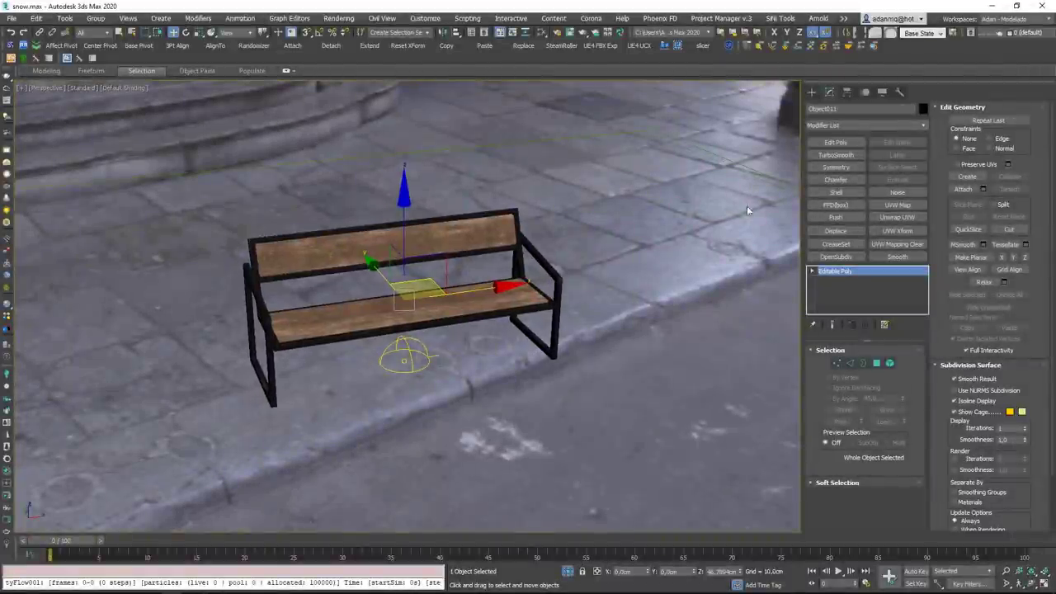
{"action": "left_click", "coordinate": [813, 92]}
{"action": "left_click", "coordinate": [894, 216]}
{"action": "middle_click_drag", "start_coordinate": [628, 312], "coordinate": [468, 337]}
{"action": "left_click_drag", "start_coordinate": [467, 337], "coordinate": [495, 371]}
Raise the tyFlow icon to about 32 cm above the ground and shift it to about X 146, Y 3 cm beside the bench.
{"action": "middle_click_drag", "start_coordinate": [495, 371], "coordinate": [481, 292], "text": "alt"}
{"action": "key", "text": "w"}
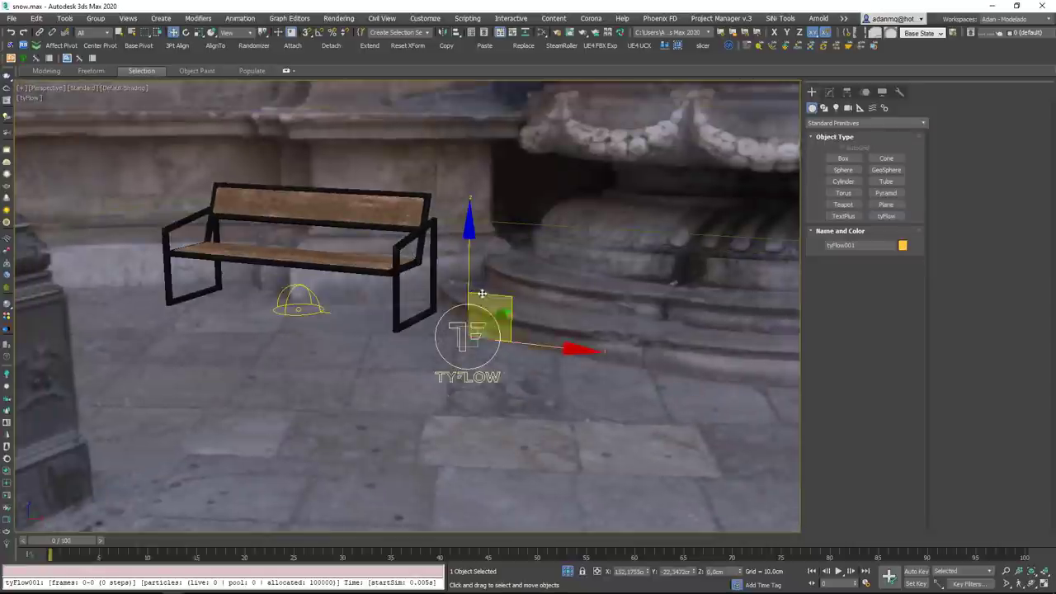
{"action": "left_click_drag", "start_coordinate": [470, 269], "coordinate": [469, 228]}
{"action": "middle_click_drag", "start_coordinate": [470, 228], "coordinate": [512, 307], "text": "alt"}
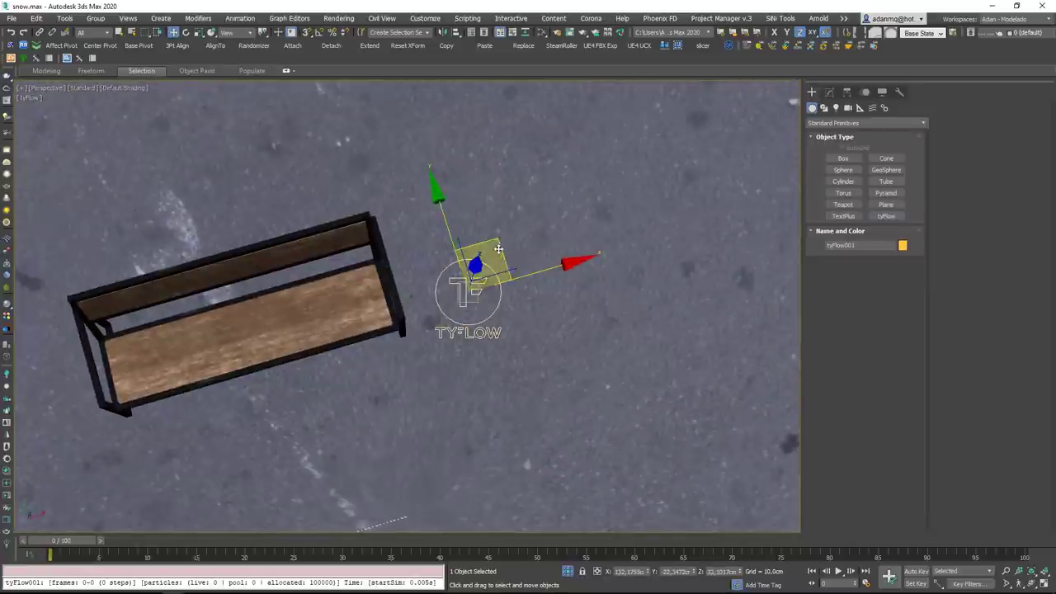
{"action": "left_click_drag", "start_coordinate": [495, 250], "coordinate": [476, 217]}
{"action": "middle_click_drag", "start_coordinate": [476, 217], "coordinate": [446, 149], "text": "alt"}
{"action": "middle_click_drag", "start_coordinate": [425, 272], "coordinate": [561, 282]}
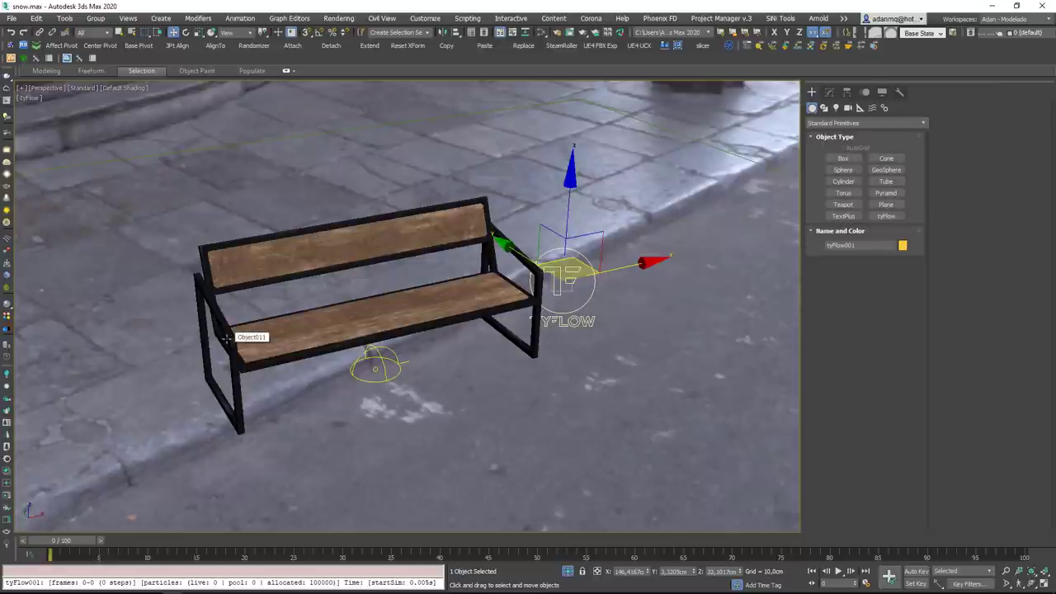
Inspect the bench model's seat, backrest and frame from the side, the front and up close.
{"action": "middle_click_drag", "start_coordinate": [376, 276], "coordinate": [662, 272], "text": "alt"}
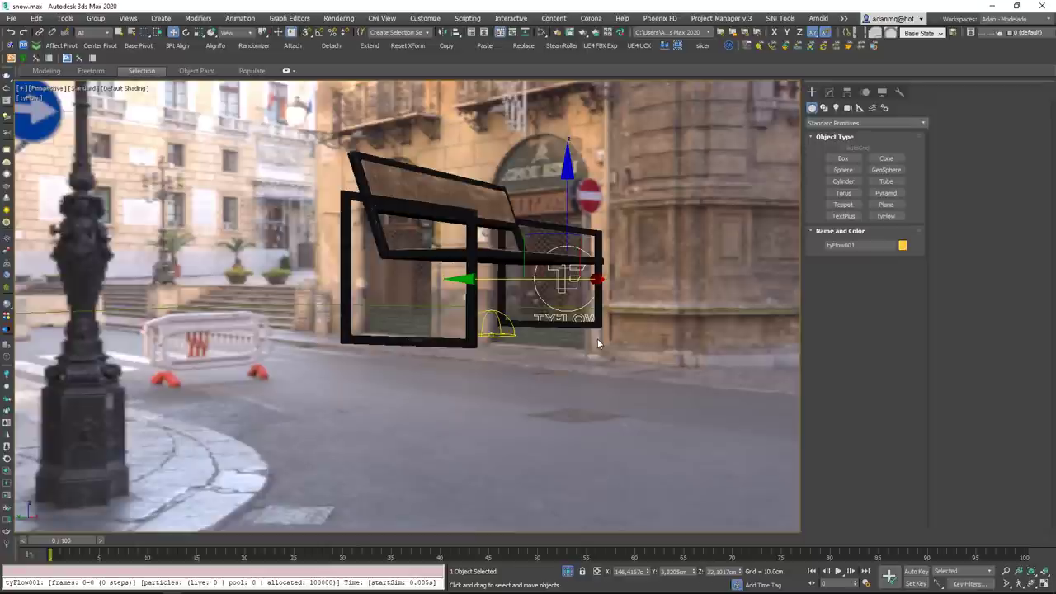
{"action": "middle_click_drag", "start_coordinate": [603, 331], "coordinate": [563, 361], "text": "alt"}
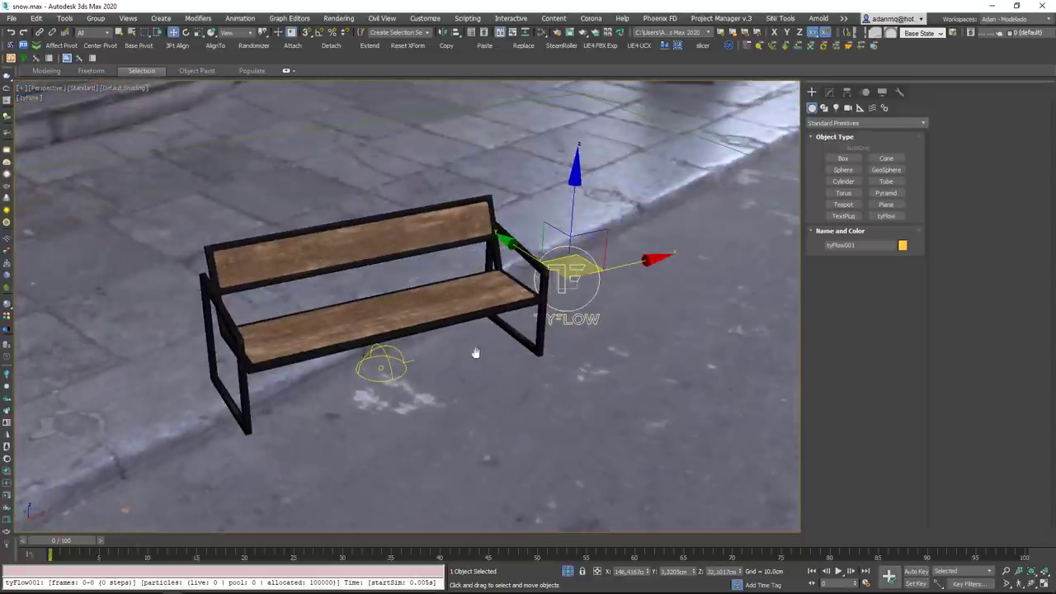
{"action": "middle_click_drag", "start_coordinate": [474, 354], "coordinate": [515, 343]}
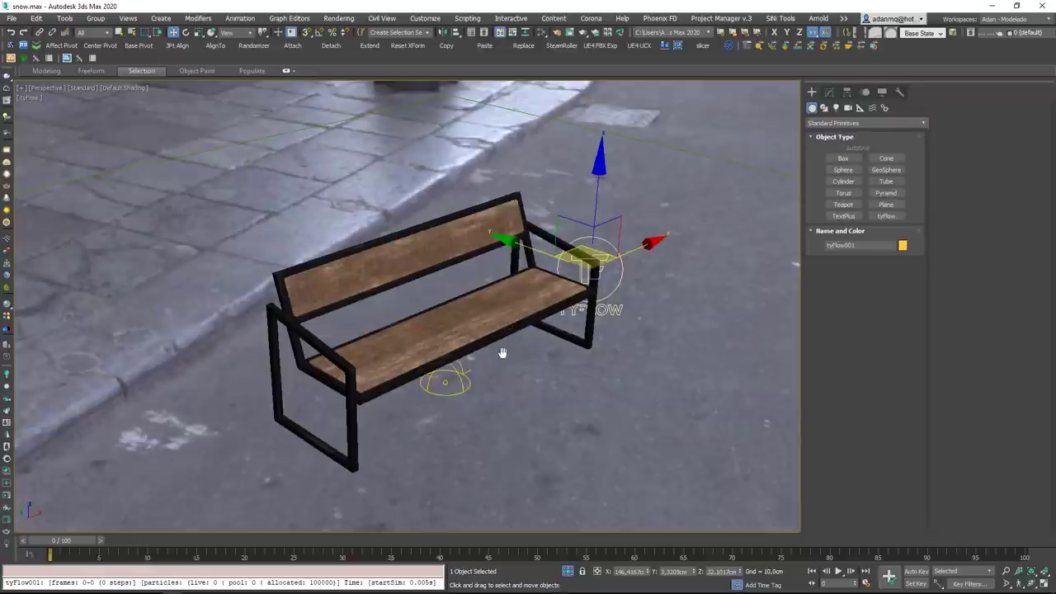
{"action": "scroll", "coordinate": [446, 298], "scroll_direction": "up", "scroll_amount": 3}
{"action": "scroll", "coordinate": [289, 285], "scroll_direction": "down", "scroll_amount": 3}
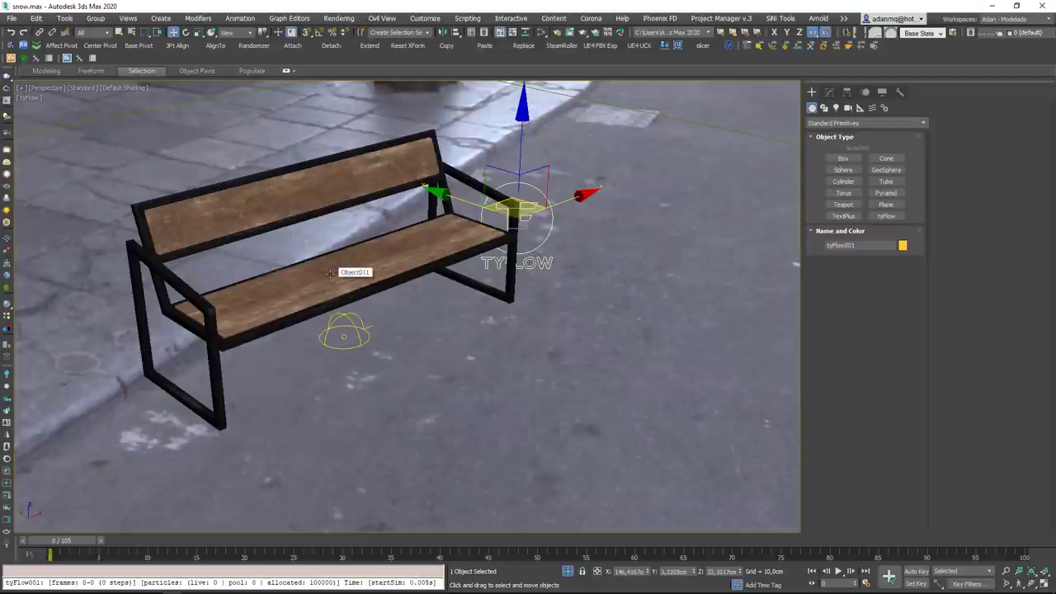
{"action": "scroll", "coordinate": [329, 273], "scroll_direction": "down", "scroll_amount": 2}
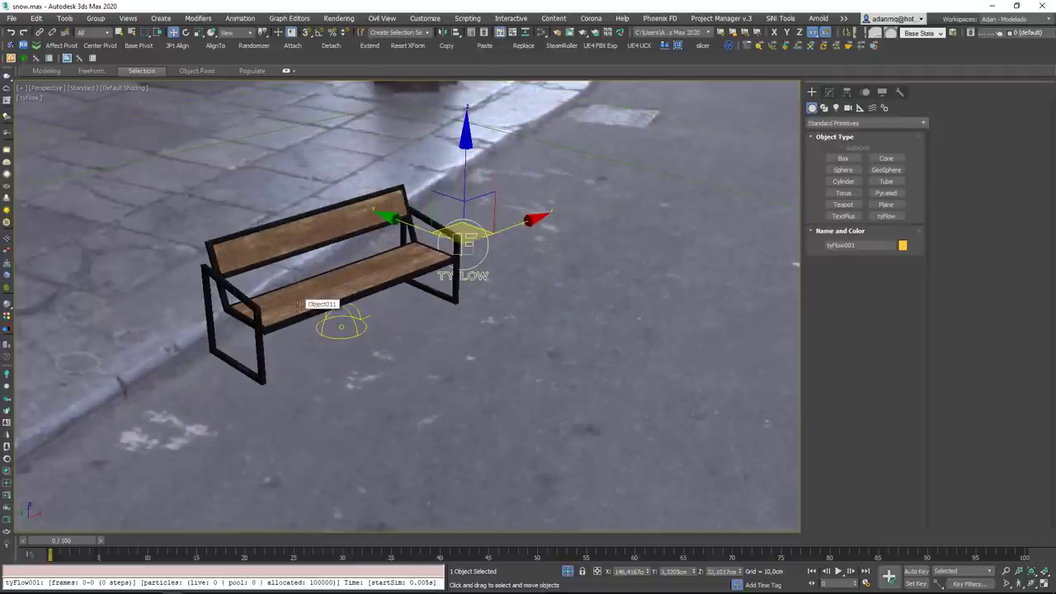
{"action": "middle_click_drag", "start_coordinate": [298, 305], "coordinate": [313, 304]}
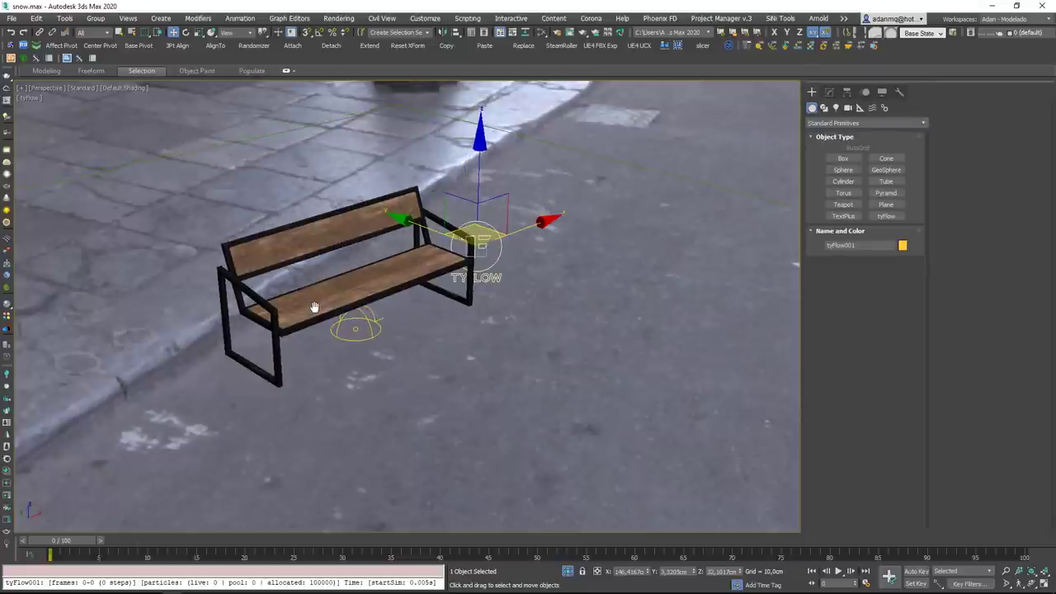
{"action": "scroll", "coordinate": [215, 403], "scroll_direction": "up", "scroll_amount": 2}
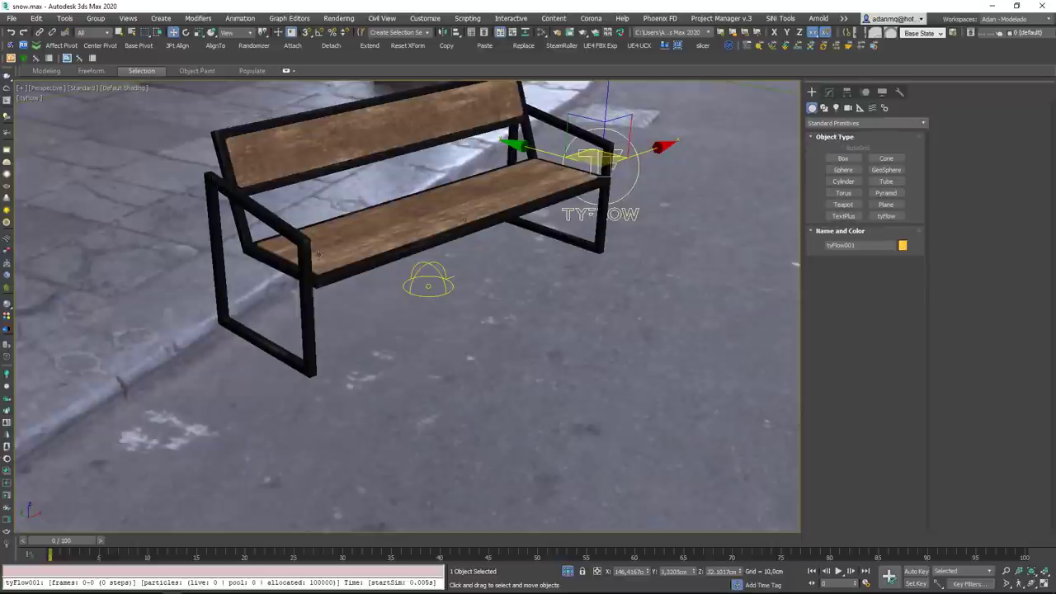
{"action": "scroll", "coordinate": [343, 105], "scroll_direction": "down", "scroll_amount": 3}
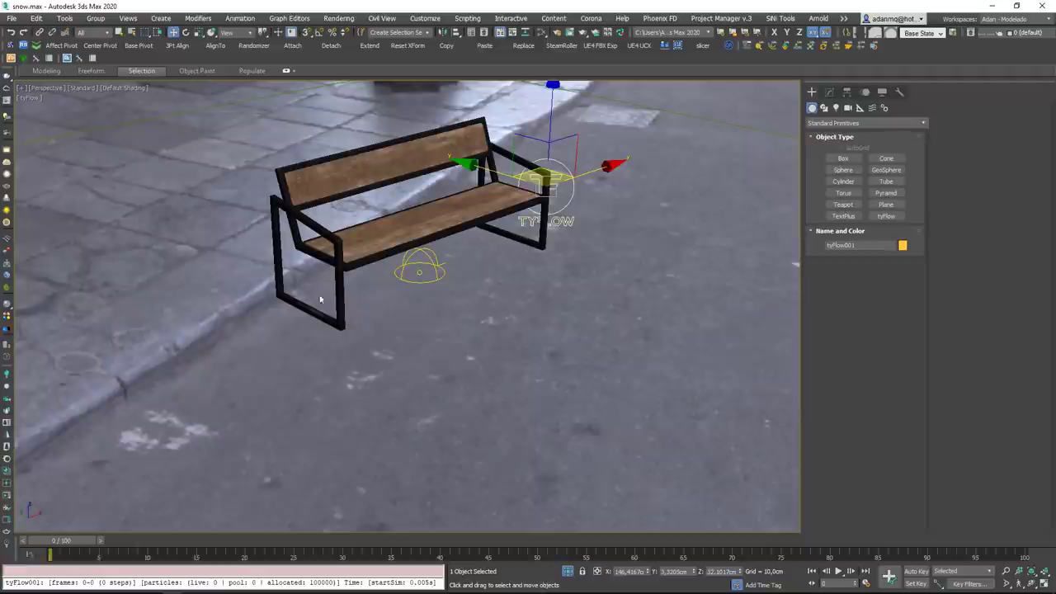
Open the tyFlow object's editor and place its window clear of the bench in the viewport.
{"action": "middle_click_drag", "start_coordinate": [553, 334], "coordinate": [512, 280], "text": "alt"}
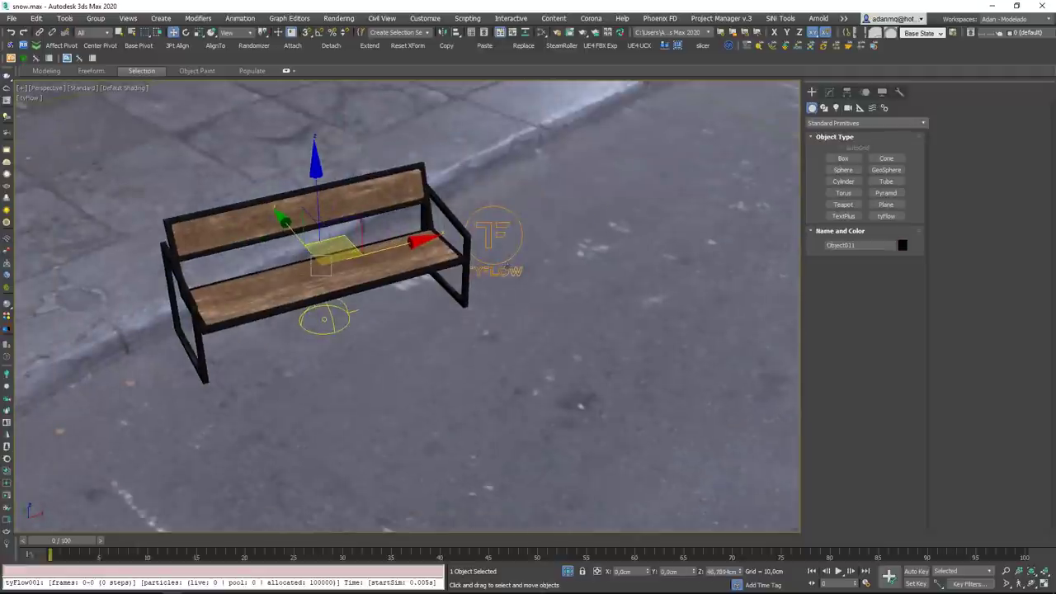
{"action": "left_click", "coordinate": [829, 92]}
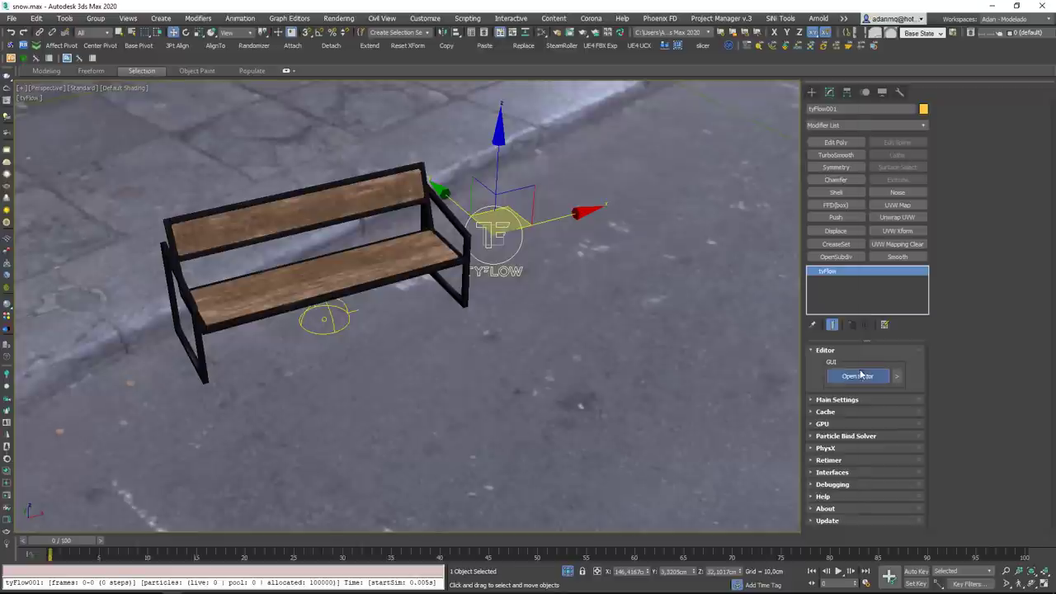
{"action": "left_click", "coordinate": [860, 374]}
{"action": "left_click_drag", "start_coordinate": [571, 102], "coordinate": [767, 31]}
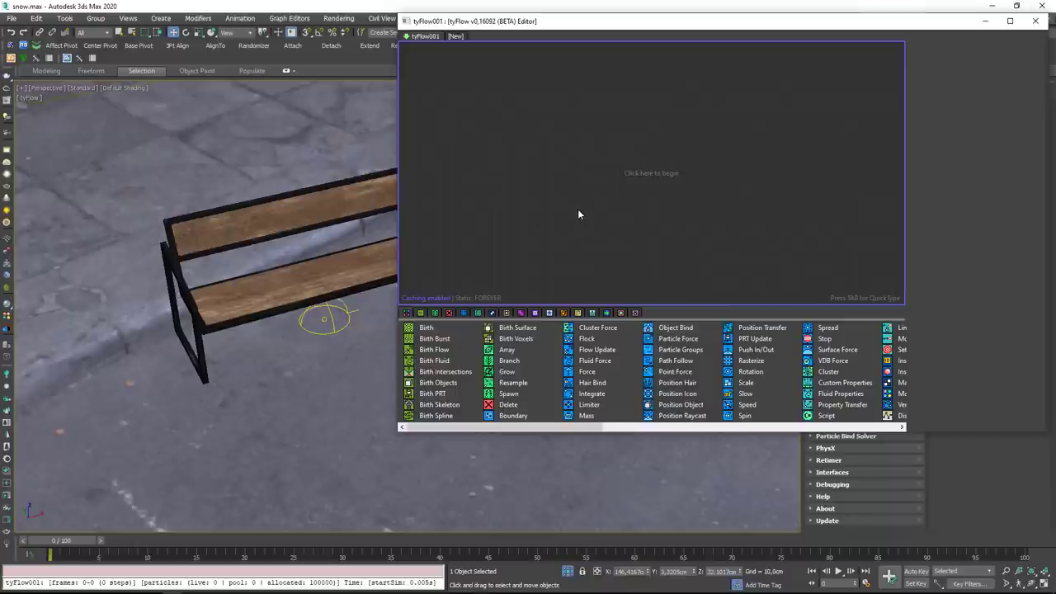
{"action": "scroll", "coordinate": [274, 304], "scroll_direction": "down", "scroll_amount": 3}
{"action": "middle_click_drag", "start_coordinate": [274, 304], "coordinate": [274, 328], "text": "alt"}
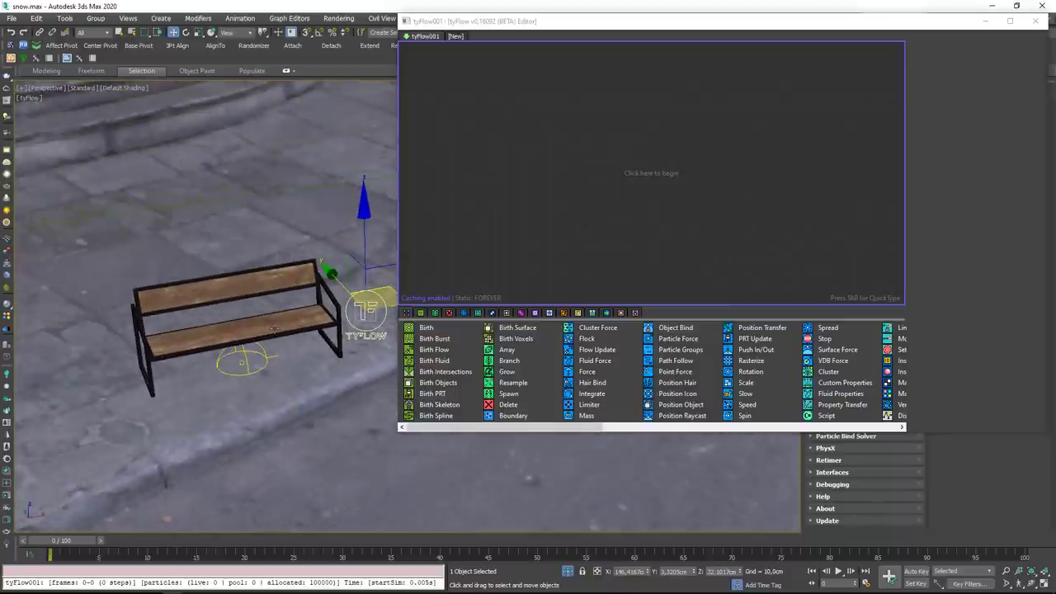
Add a Birth operator as a new event in the flow and set its end frame to 0.
{"action": "left_click_drag", "start_coordinate": [421, 329], "coordinate": [495, 99]}
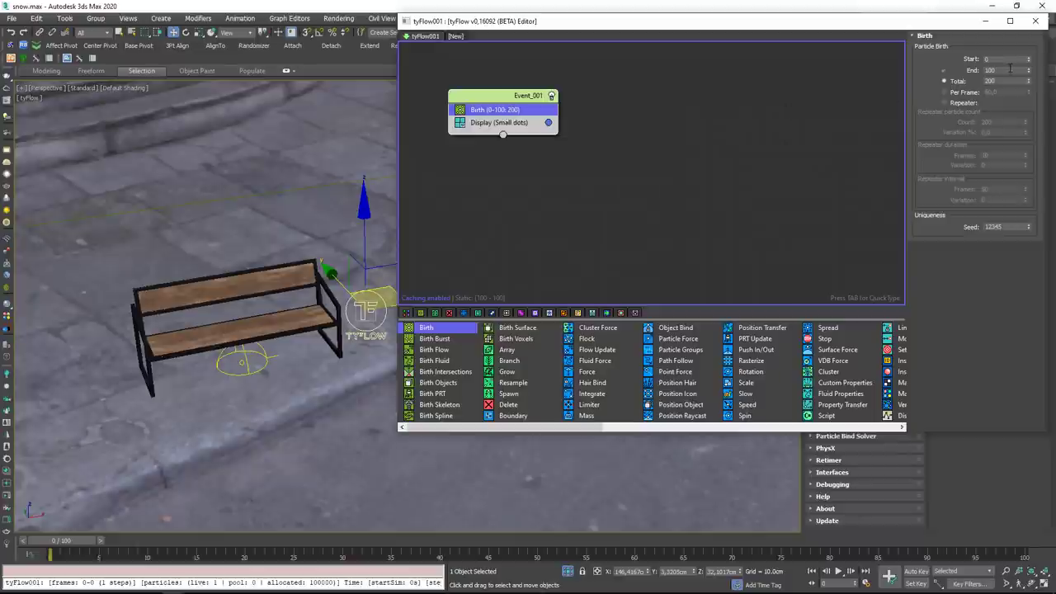
{"action": "left_click_drag", "start_coordinate": [1011, 70], "coordinate": [937, 75]}
{"action": "type", "text": "0"}
{"action": "key", "text": "Return"}
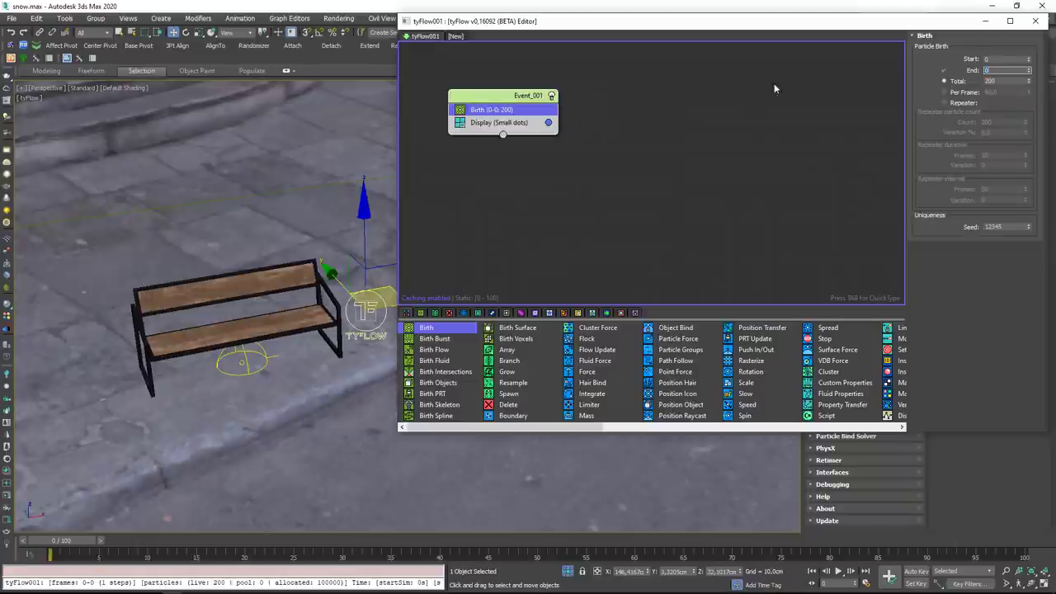
{"action": "key", "text": "Tab"}
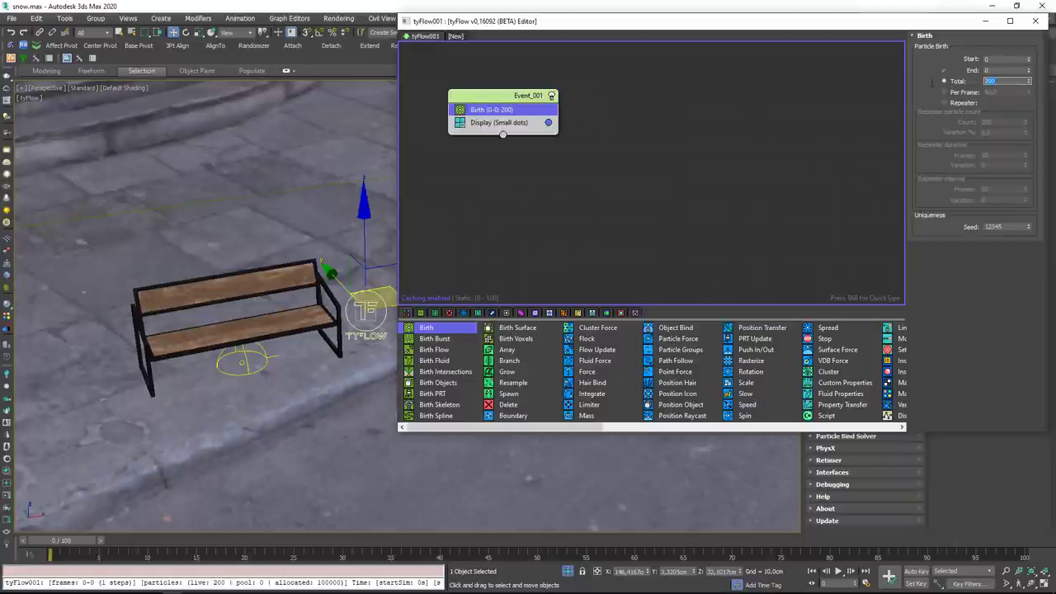
{"action": "left_click", "coordinate": [1003, 70]}
Inspect the bench and its surroundings to see where the newly born particles are located.
{"action": "middle_click_drag", "start_coordinate": [368, 269], "coordinate": [244, 347]}
{"action": "scroll", "coordinate": [243, 347], "scroll_direction": "down", "scroll_amount": 4}
{"action": "scroll", "coordinate": [244, 348], "scroll_direction": "up", "scroll_amount": 2}
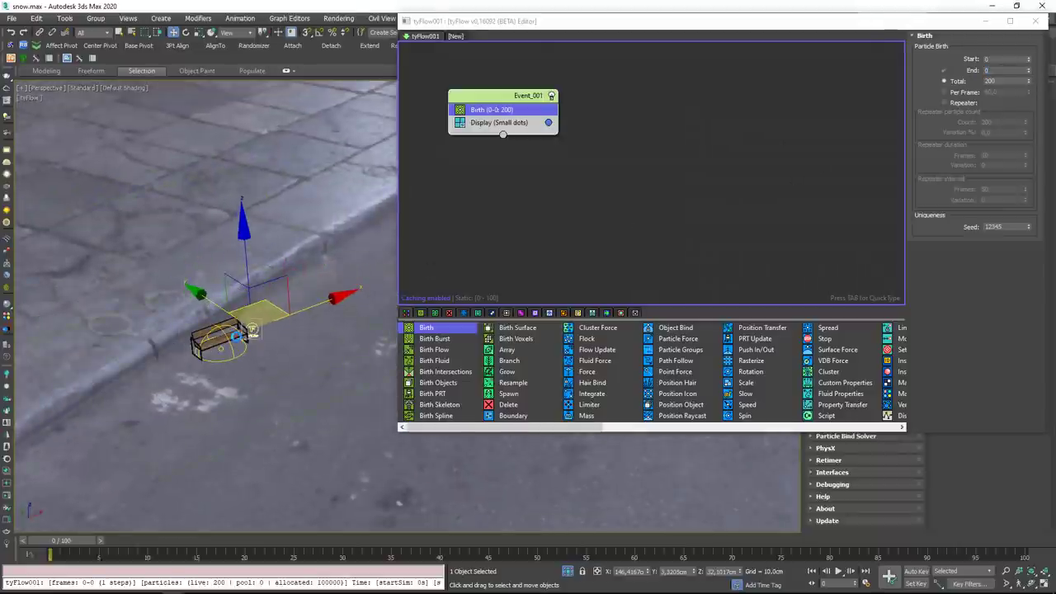
{"action": "key", "text": "h"}
{"action": "left_click", "coordinate": [400, 308]}
{"action": "scroll", "coordinate": [175, 338], "scroll_direction": "up", "scroll_amount": 4}
{"action": "mouse_move", "coordinate": [174, 338]}
{"action": "middle_mouse_down"}
{"action": "mouse_move", "coordinate": [216, 340]}
{"action": "mouse_move", "coordinate": [180, 354]}
{"action": "middle_mouse_up"}
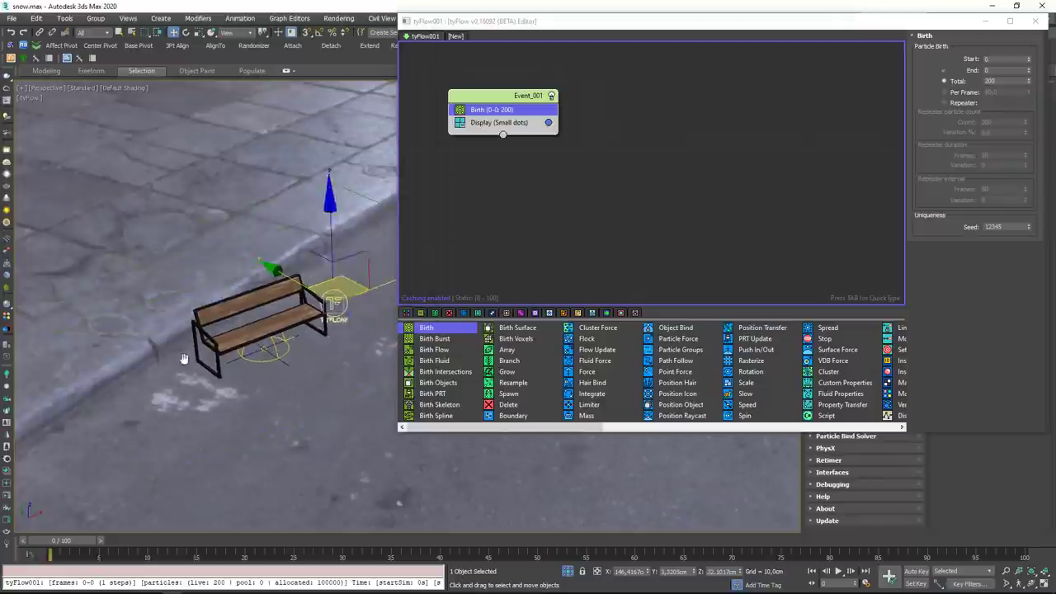
{"action": "scroll", "coordinate": [189, 301], "scroll_direction": "up", "scroll_amount": 5}
{"action": "scroll", "coordinate": [110, 251], "scroll_direction": "down", "scroll_amount": 1}
{"action": "scroll", "coordinate": [110, 250], "scroll_direction": "down", "scroll_amount": 5}
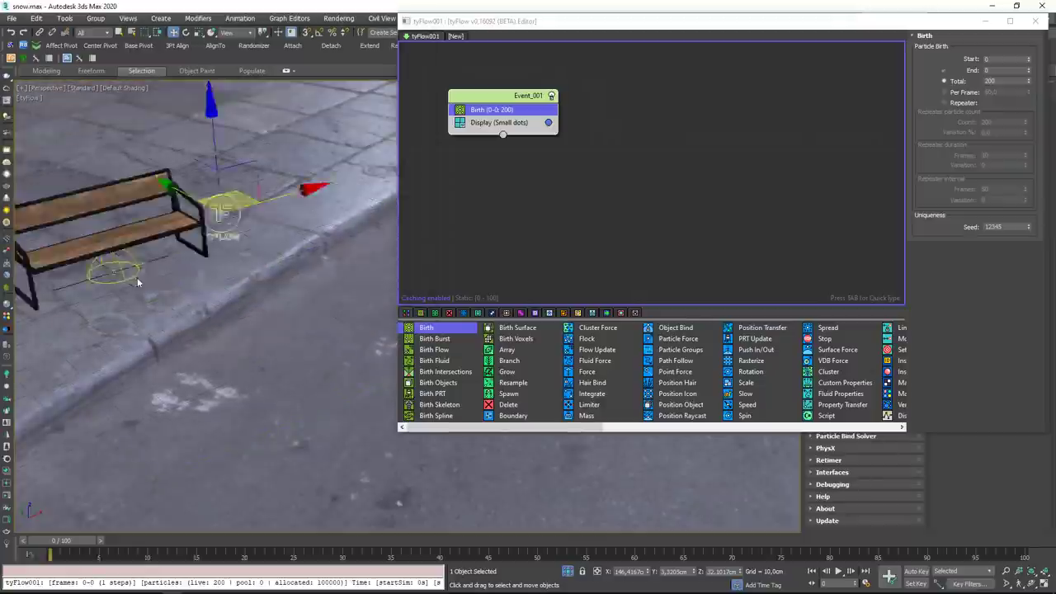
{"action": "middle_click_drag", "start_coordinate": [236, 297], "coordinate": [257, 309], "text": "alt"}
{"action": "scroll", "coordinate": [229, 302], "scroll_direction": "up", "scroll_amount": 3}
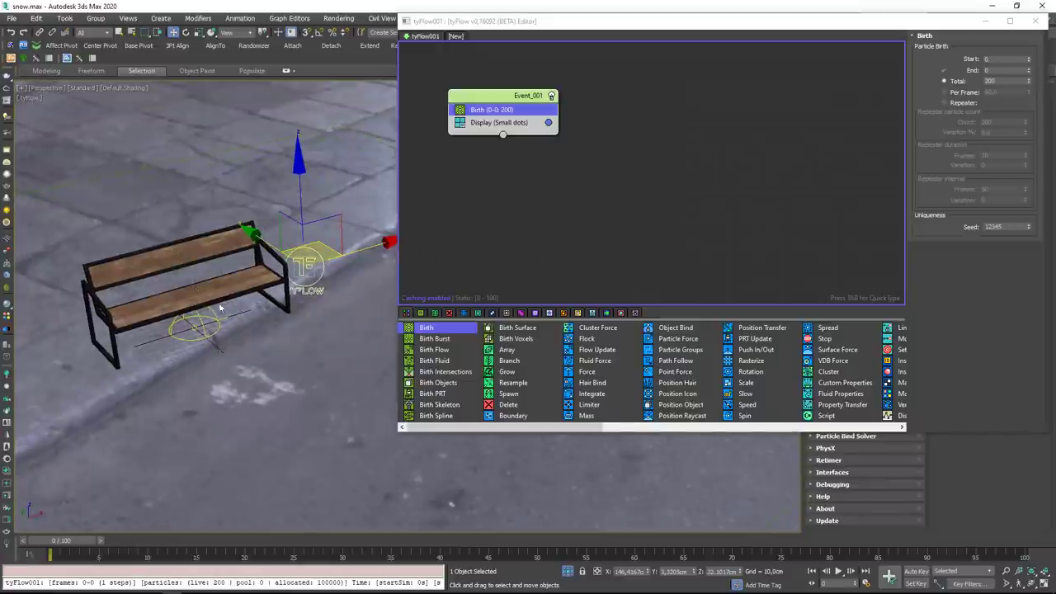
Add a Position Object operator below Birth in Event_001 and pick the bench as its emitter object.
{"action": "left_click", "coordinate": [675, 406]}
{"action": "left_click_drag", "start_coordinate": [677, 413], "coordinate": [489, 123]}
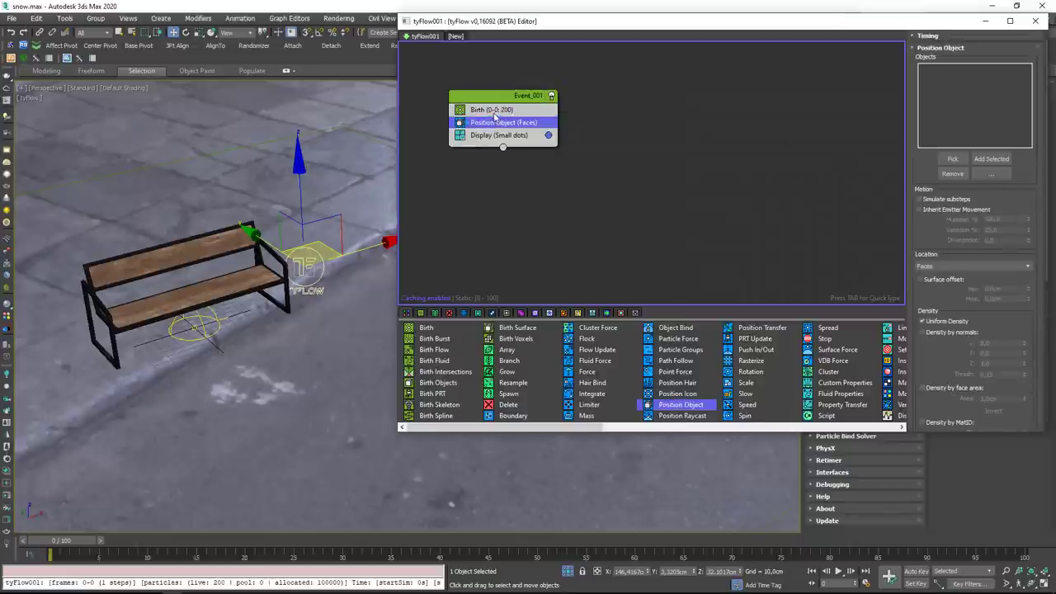
{"action": "left_click", "coordinate": [953, 158]}
{"action": "left_click", "coordinate": [259, 312]}
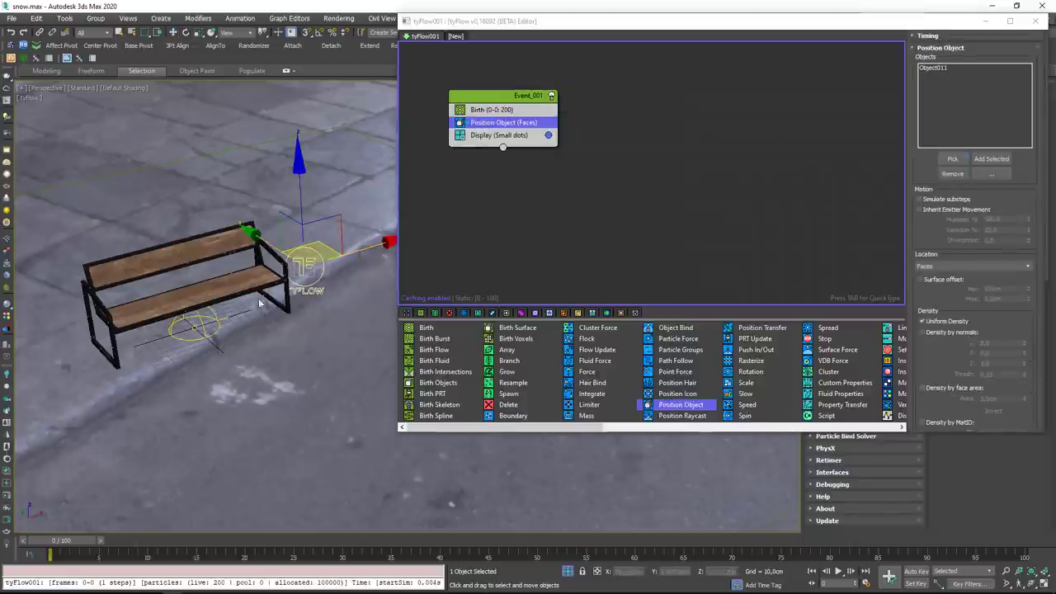
Set the Display operator in Event_001 to Large Dots and change its particle colour to red.
{"action": "mouse_move", "coordinate": [259, 304]}
{"action": "middle_mouse_down", "text": "alt"}
{"action": "mouse_move", "coordinate": [272, 365]}
{"action": "mouse_move", "coordinate": [153, 352]}
{"action": "mouse_move", "coordinate": [248, 363]}
{"action": "mouse_move", "coordinate": [268, 396]}
{"action": "mouse_move", "coordinate": [233, 347]}
{"action": "mouse_move", "coordinate": [259, 292]}
{"action": "middle_mouse_up", "text": "alt"}
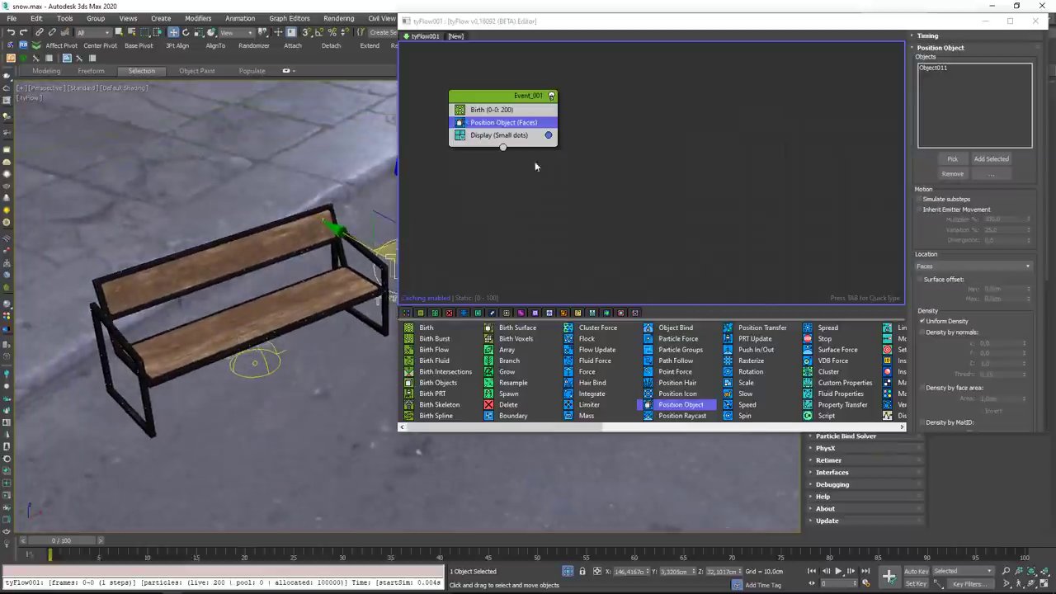
{"action": "scroll", "coordinate": [257, 276], "scroll_direction": "up", "scroll_amount": 3}
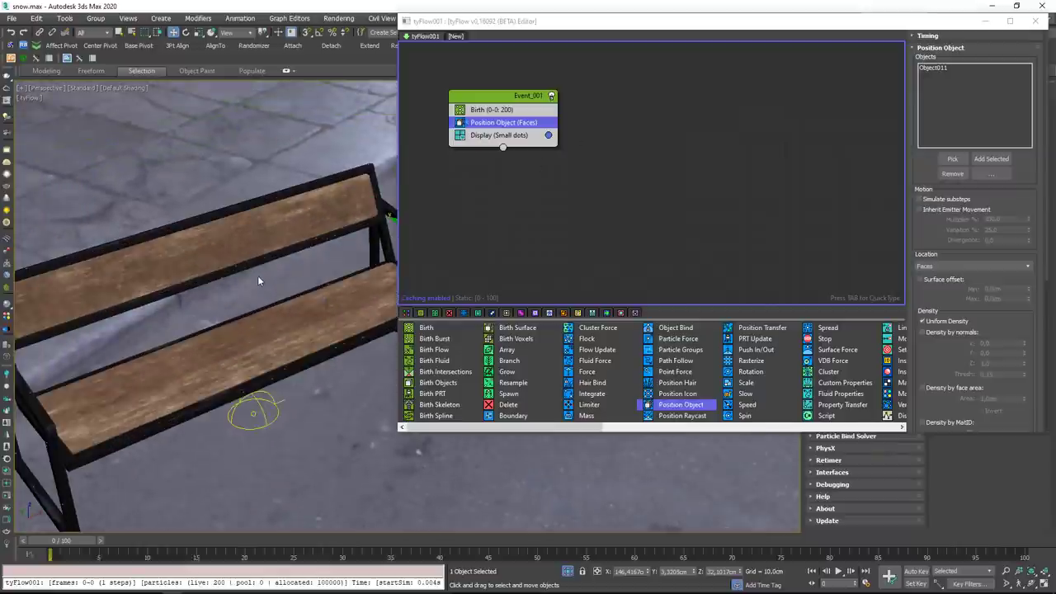
{"action": "left_click", "coordinate": [492, 136]}
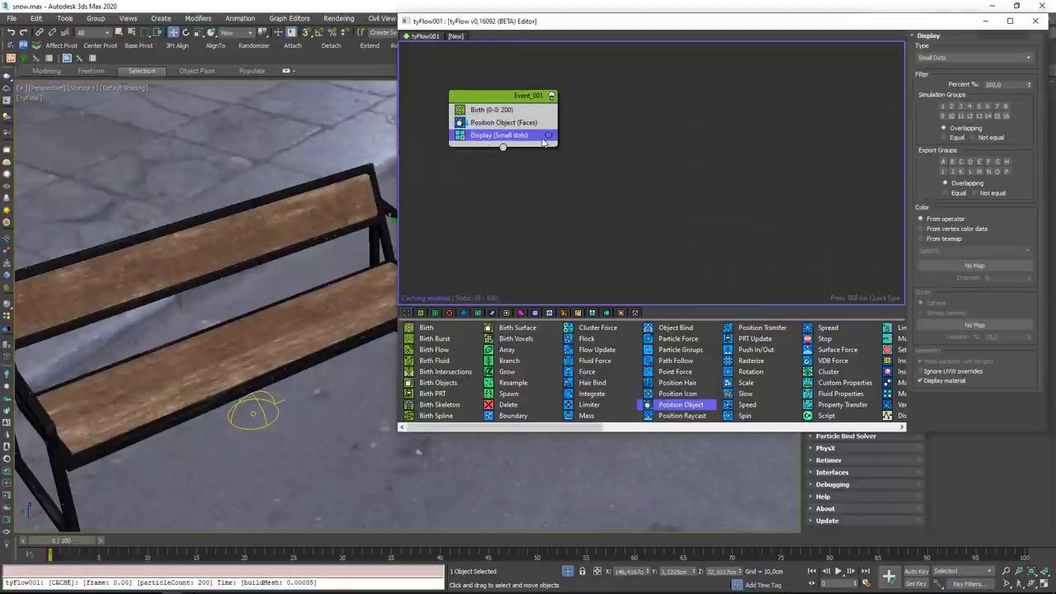
{"action": "left_click", "coordinate": [964, 60]}
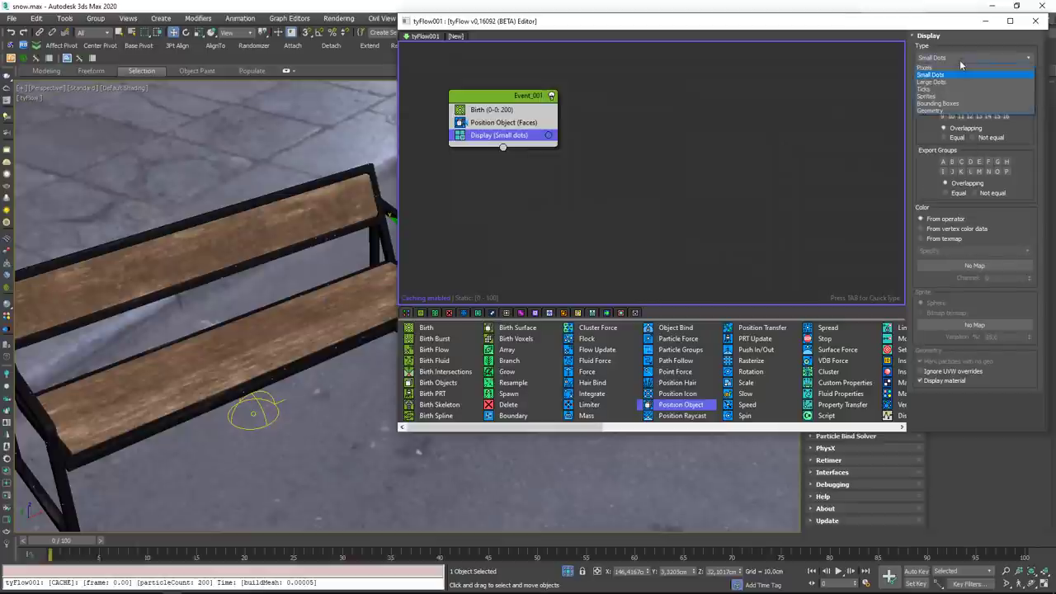
{"action": "left_click", "coordinate": [933, 82]}
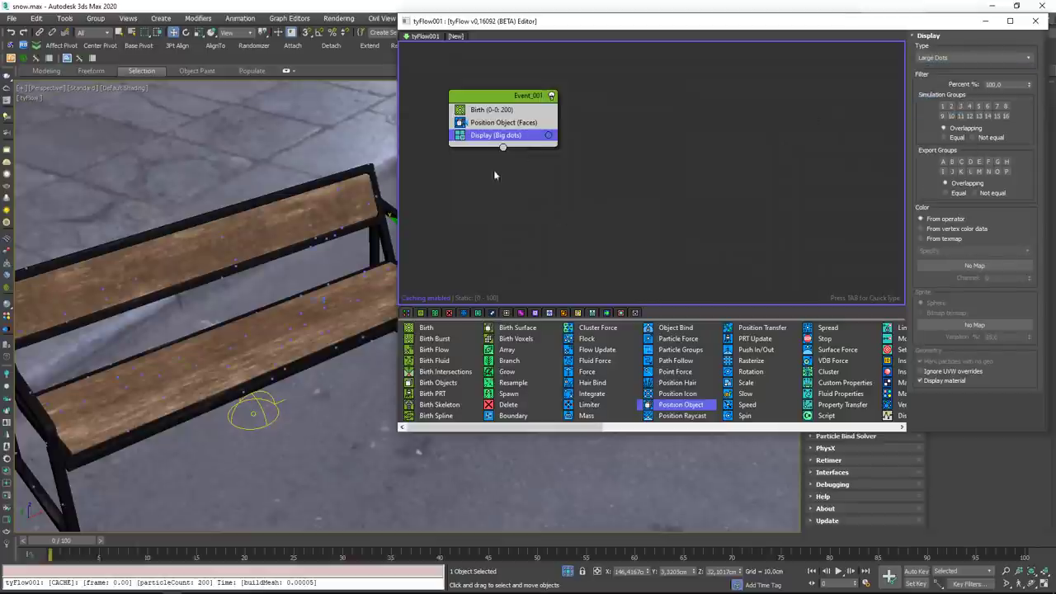
{"action": "left_click", "coordinate": [549, 136]}
{"action": "left_click_drag", "start_coordinate": [663, 183], "coordinate": [664, 166]}
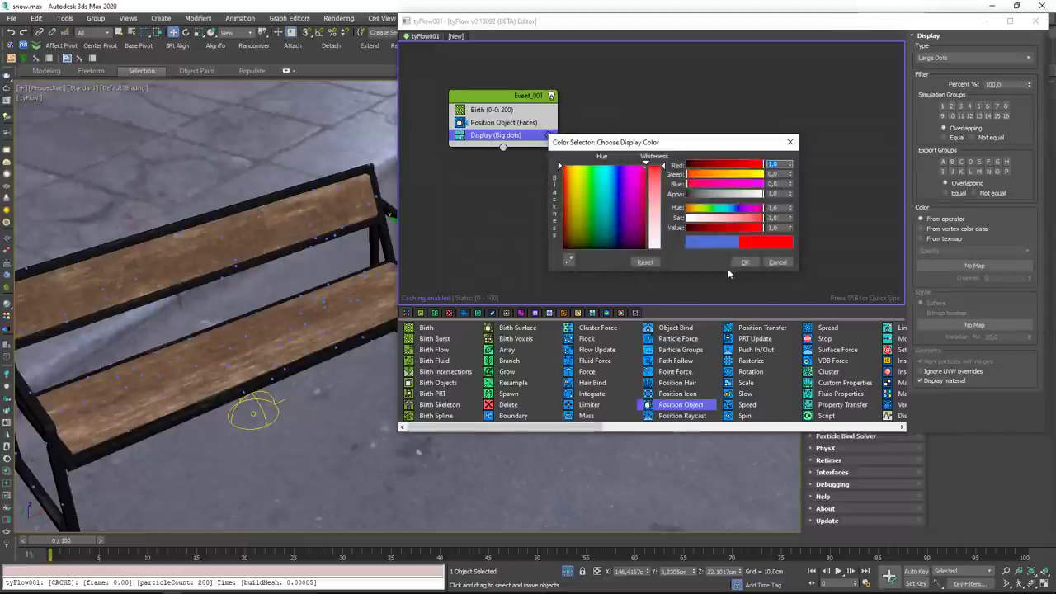
{"action": "left_click", "coordinate": [743, 262]}
{"action": "scroll", "coordinate": [190, 353], "scroll_direction": "down", "scroll_amount": 3}
{"action": "mouse_move", "coordinate": [189, 358]}
{"action": "middle_mouse_down"}
{"action": "mouse_move", "coordinate": [198, 334]}
{"action": "mouse_move", "coordinate": [170, 330]}
{"action": "mouse_move", "coordinate": [181, 351]}
{"action": "middle_mouse_up"}
Raise the Birth operator's particle total first to 1000 and then to 2000.
{"action": "left_click", "coordinate": [487, 110]}
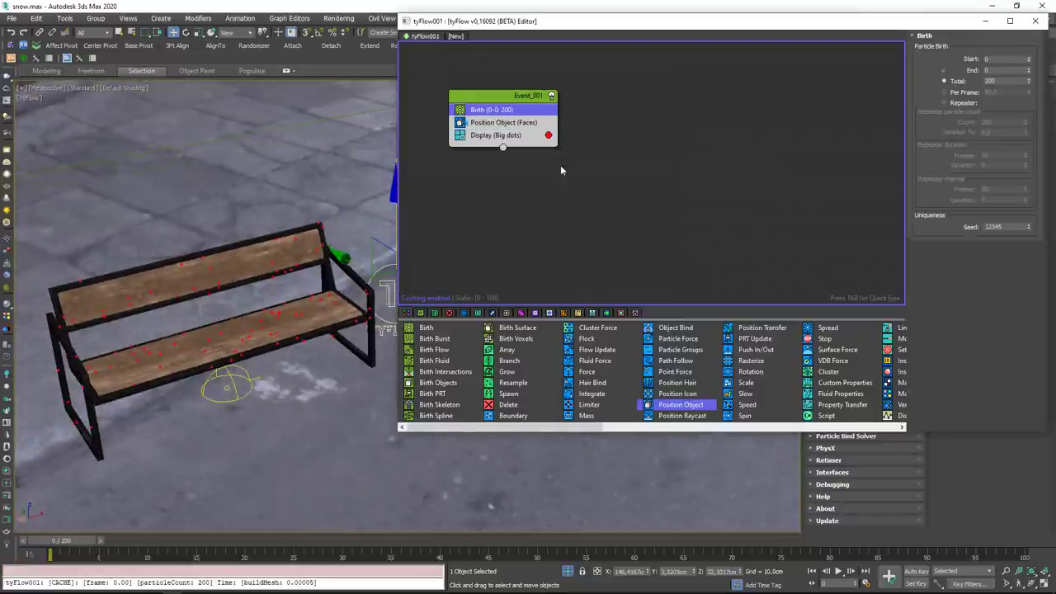
{"action": "left_click_drag", "start_coordinate": [1009, 81], "coordinate": [928, 77]}
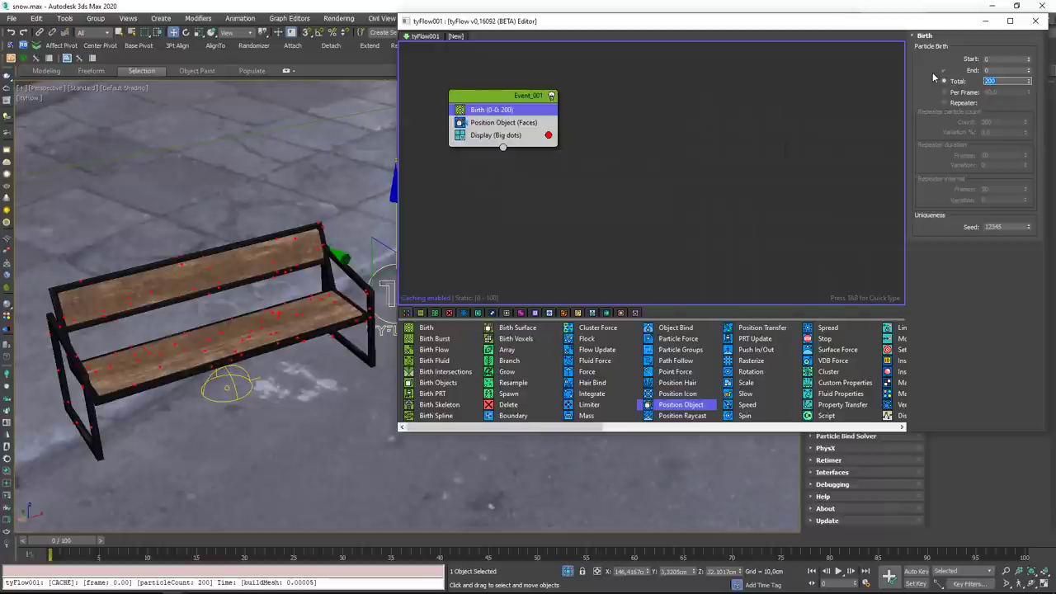
{"action": "type", "text": "1000"}
{"action": "key", "text": "Return"}
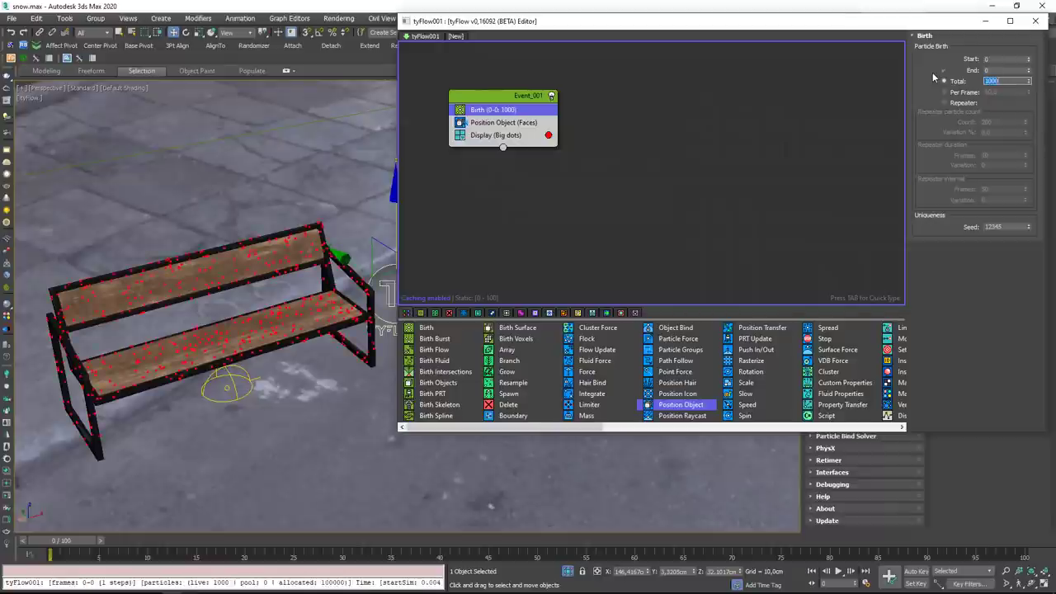
{"action": "type", "text": "2000"}
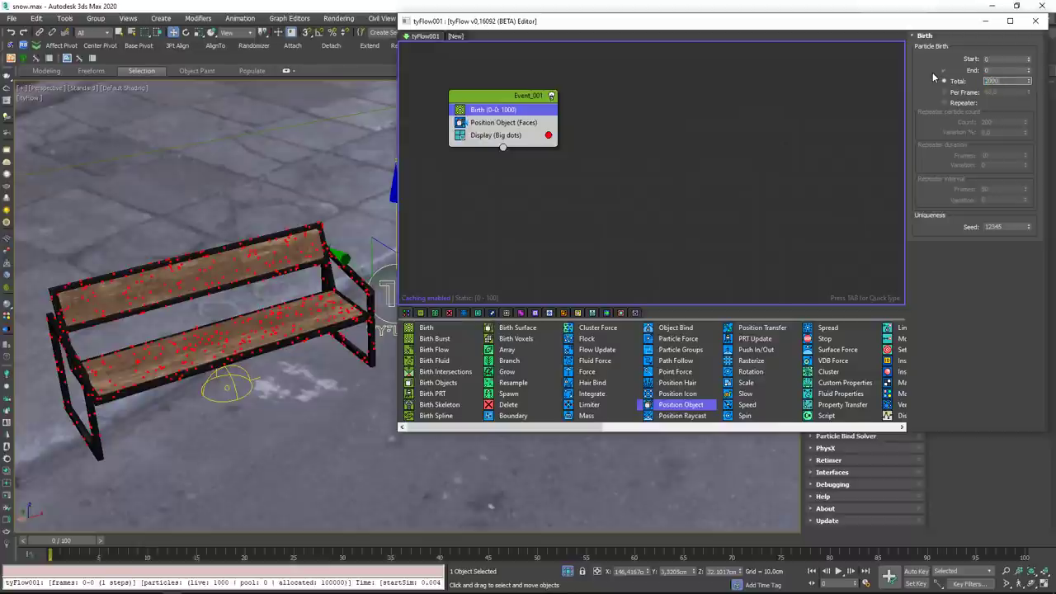
{"action": "key", "text": "Return"}
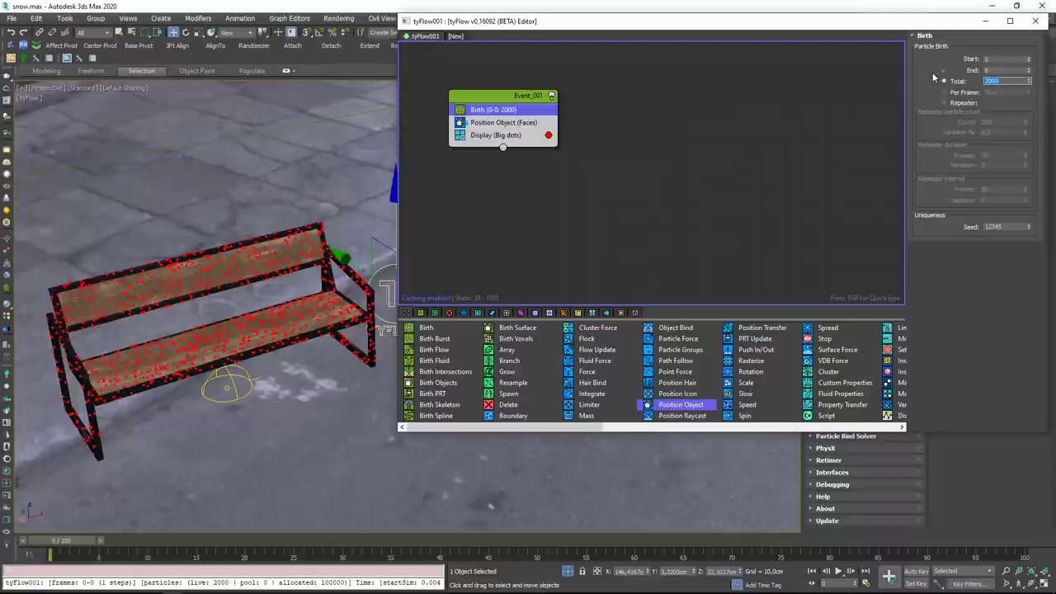
Enable Density by normals in the Position Object operator so particles are limited to the bench's upward-facing surfaces.
{"action": "mouse_move", "coordinate": [247, 330]}
{"action": "middle_mouse_down", "text": "alt"}
{"action": "mouse_move", "coordinate": [222, 346]}
{"action": "mouse_move", "coordinate": [317, 299]}
{"action": "mouse_move", "coordinate": [278, 311]}
{"action": "mouse_move", "coordinate": [231, 354]}
{"action": "mouse_move", "coordinate": [259, 354]}
{"action": "mouse_move", "coordinate": [259, 345]}
{"action": "middle_mouse_up", "text": "alt"}
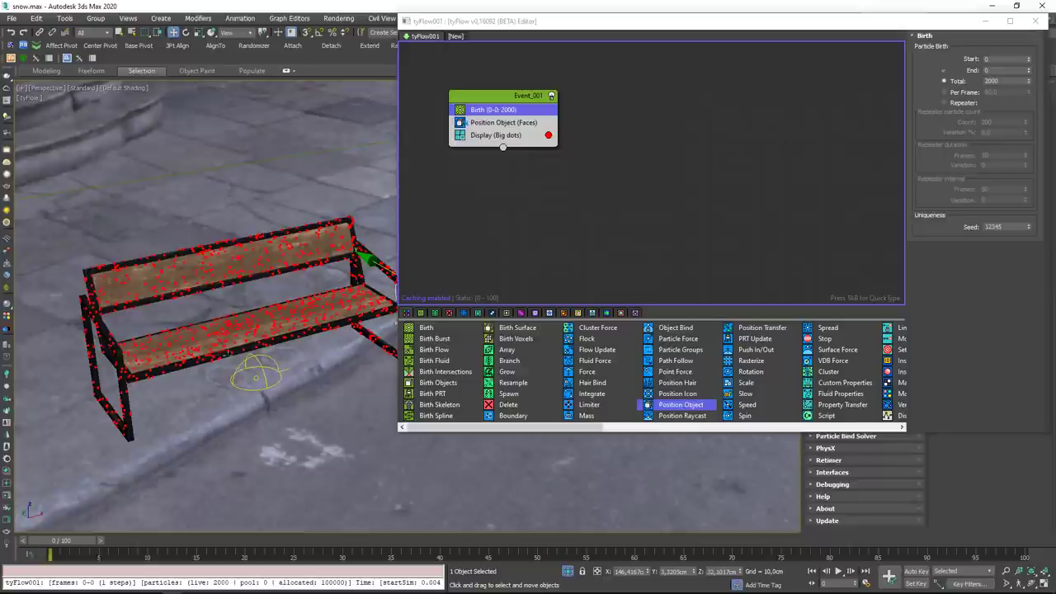
{"action": "middle_click_drag", "start_coordinate": [234, 359], "coordinate": [257, 303], "text": "alt"}
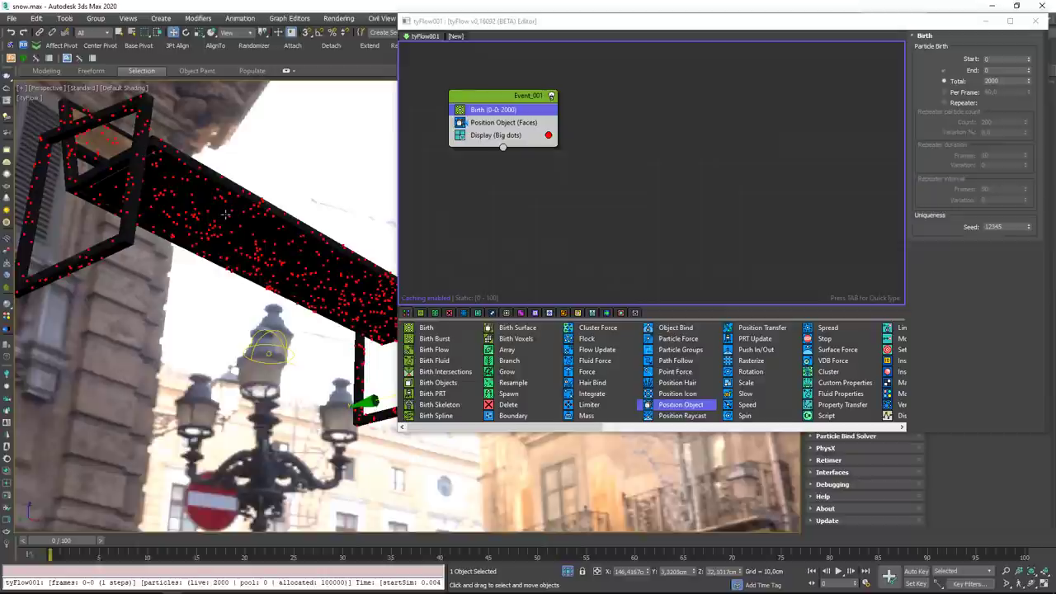
{"action": "middle_click_drag", "start_coordinate": [255, 202], "coordinate": [285, 305], "text": "alt"}
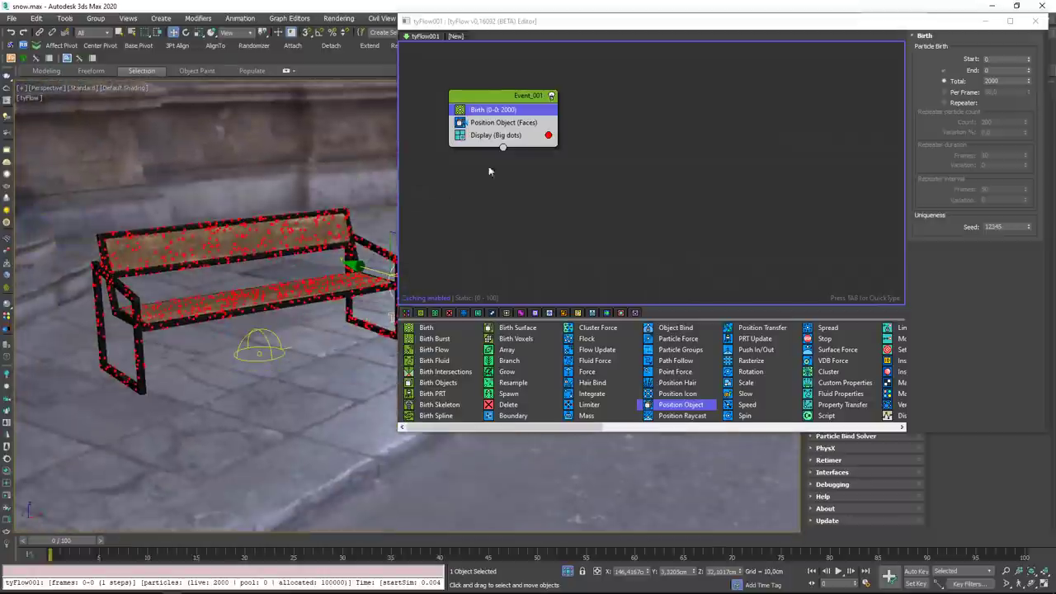
{"action": "left_click", "coordinate": [508, 123]}
{"action": "middle_click_drag", "start_coordinate": [330, 236], "coordinate": [314, 240], "text": "alt"}
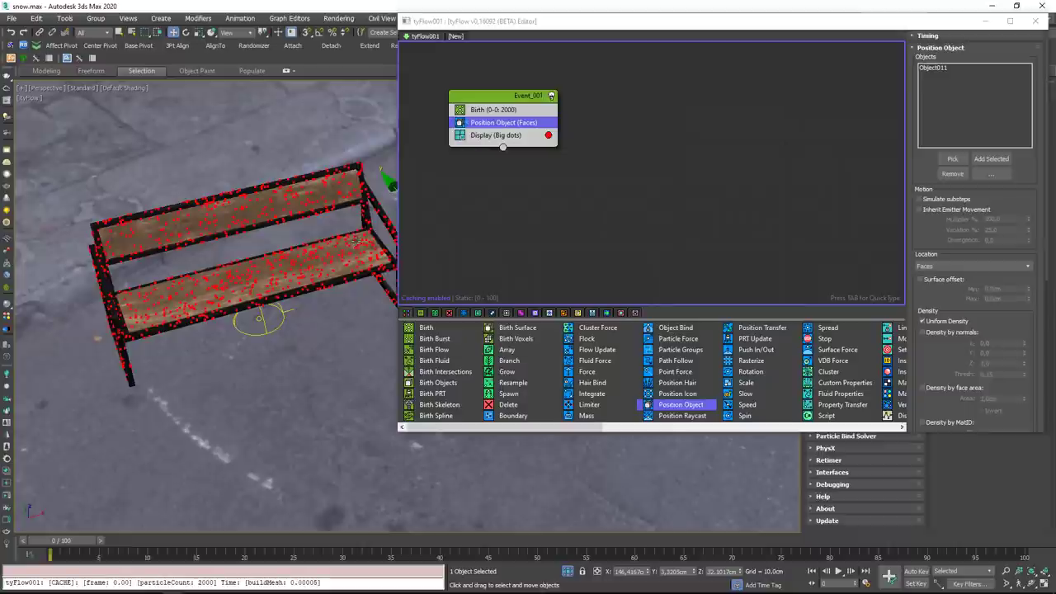
{"action": "left_click", "coordinate": [923, 333]}
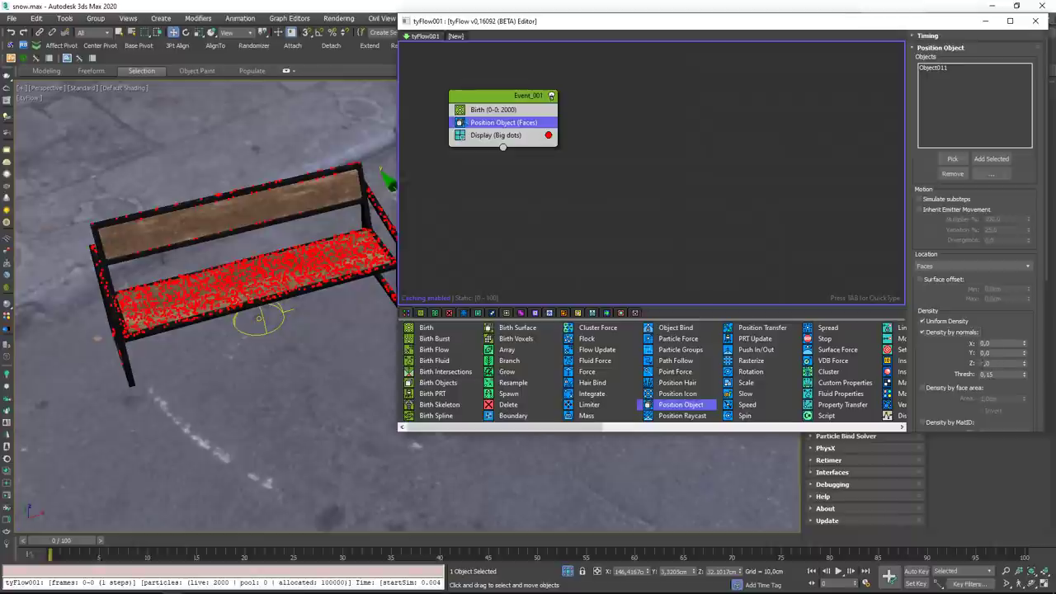
{"action": "double_click", "coordinate": [1005, 366]}
{"action": "double_click", "coordinate": [1004, 374]}
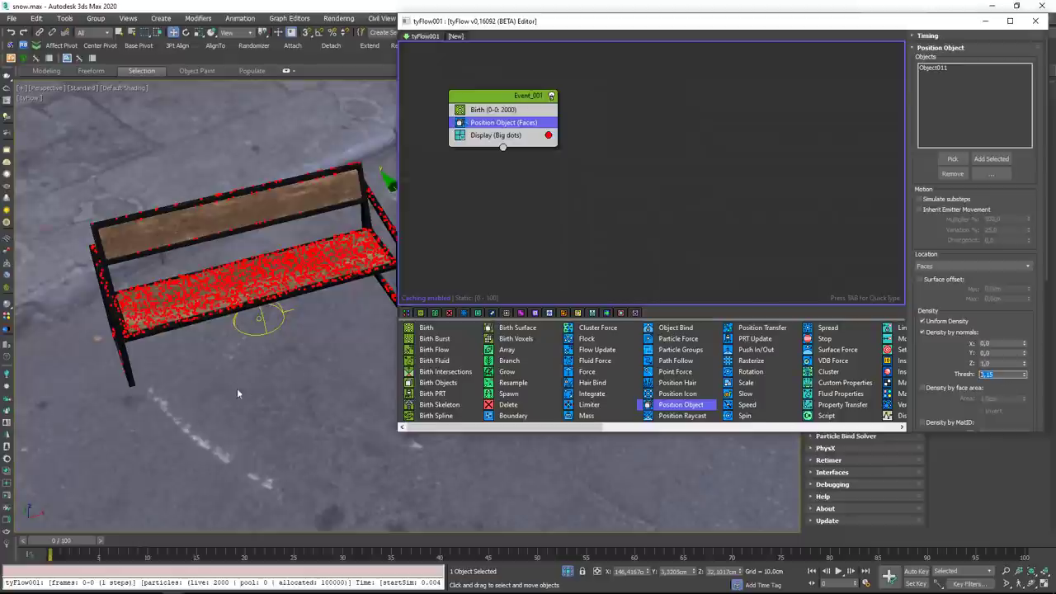
Try a normals density threshold of about 0,57 and inspect the particle coverage on the bench's side and front.
{"action": "middle_click_drag", "start_coordinate": [238, 389], "coordinate": [296, 376], "text": "alt"}
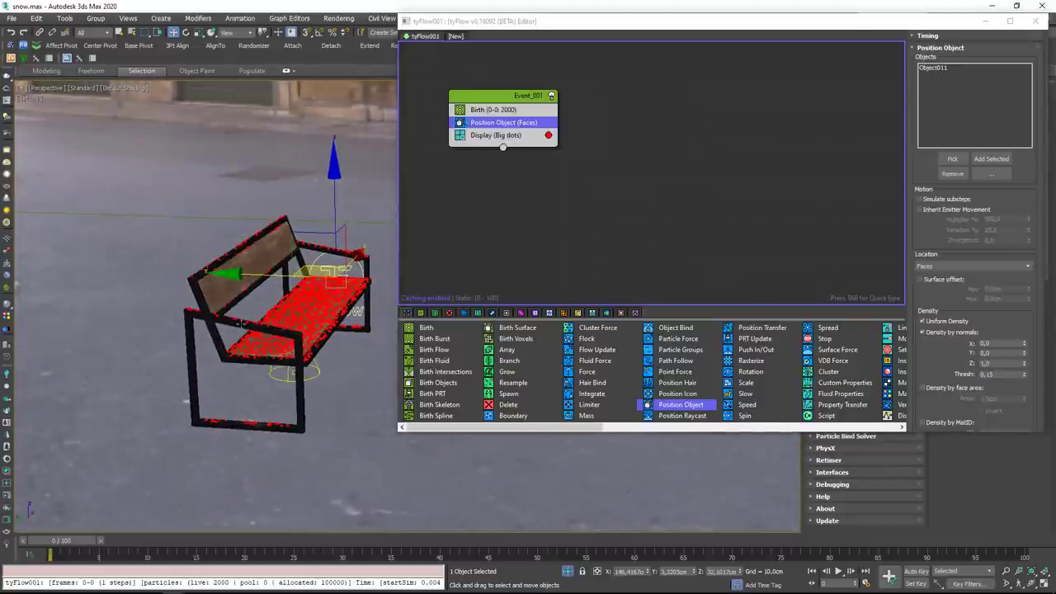
{"action": "double_click", "coordinate": [999, 374]}
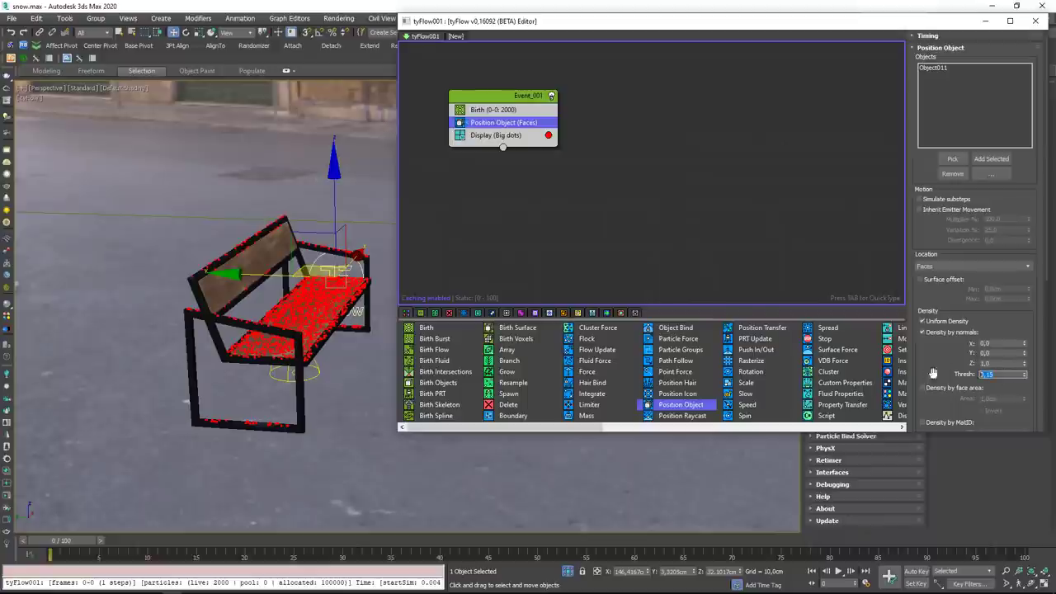
{"action": "scroll", "coordinate": [200, 306], "scroll_direction": "up", "scroll_amount": 3}
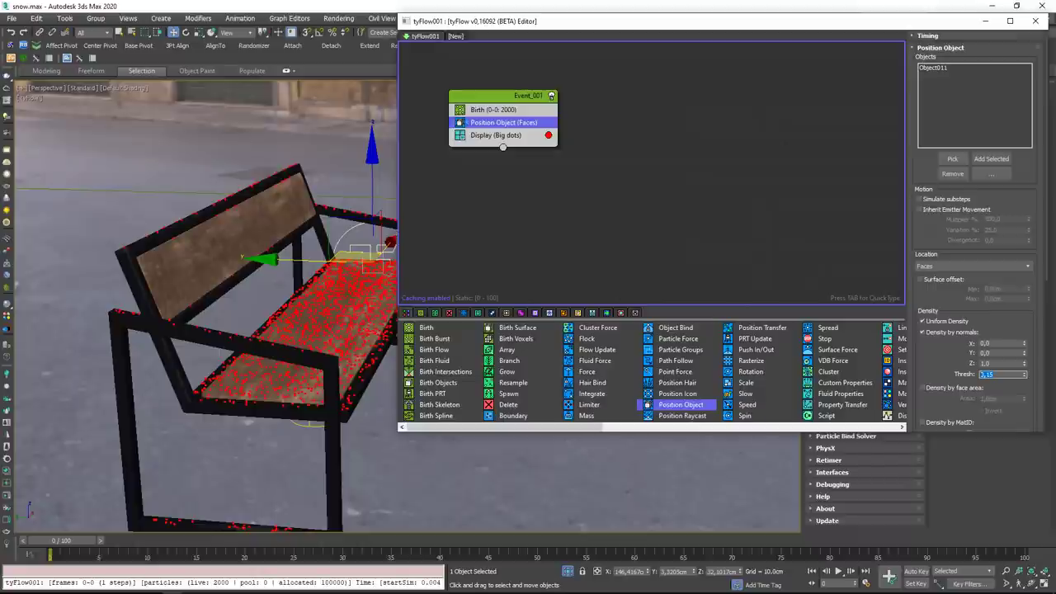
{"action": "left_click_drag", "start_coordinate": [1024, 378], "coordinate": [1011, 318]}
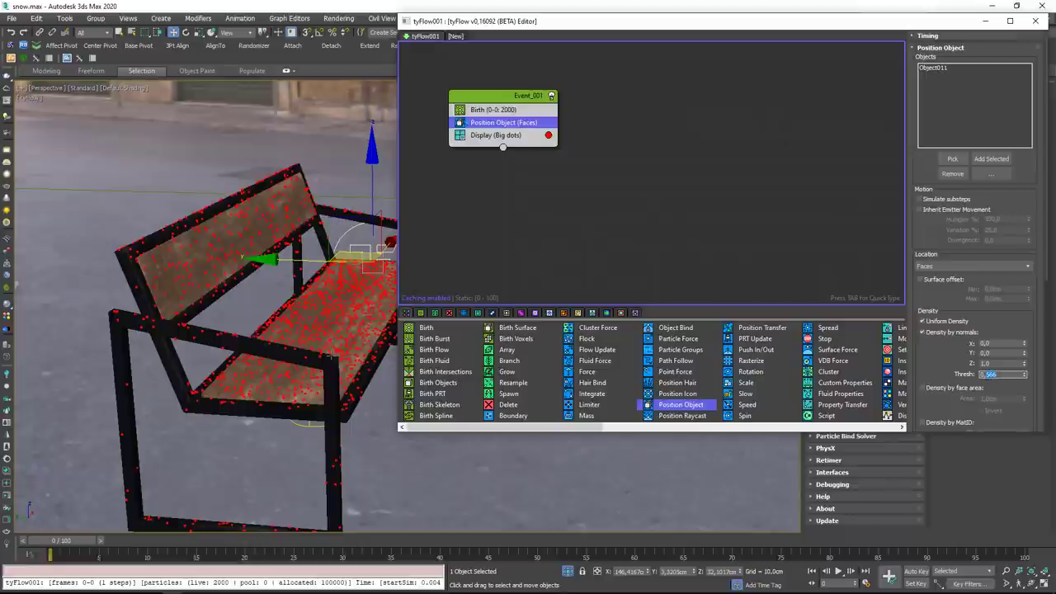
{"action": "middle_click_drag", "start_coordinate": [331, 355], "coordinate": [241, 347], "text": "alt"}
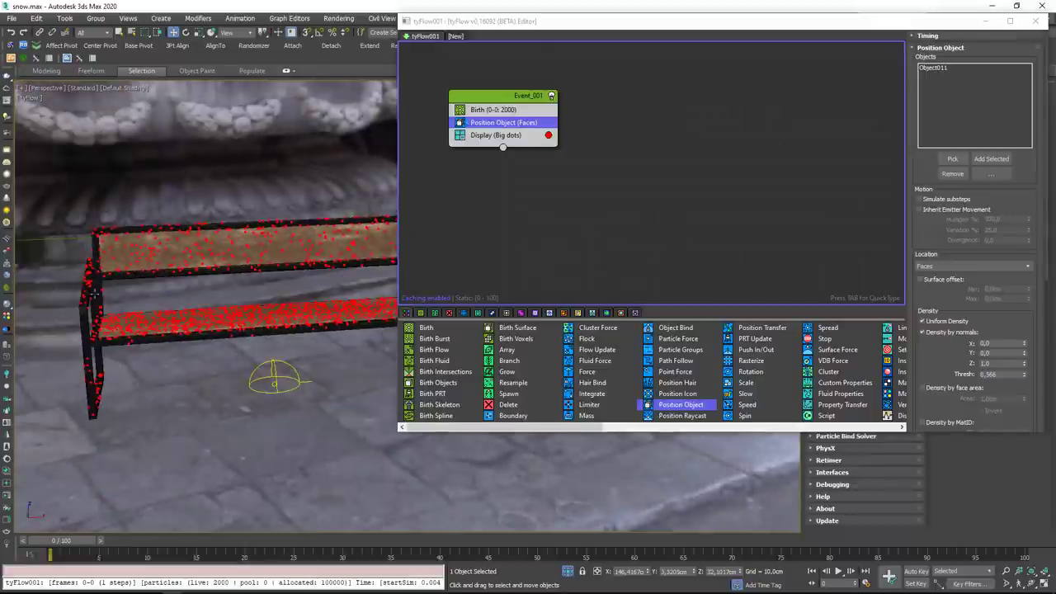
Set the Position Object operator's normals density threshold to 0,45.
{"action": "left_click", "coordinate": [1000, 374]}
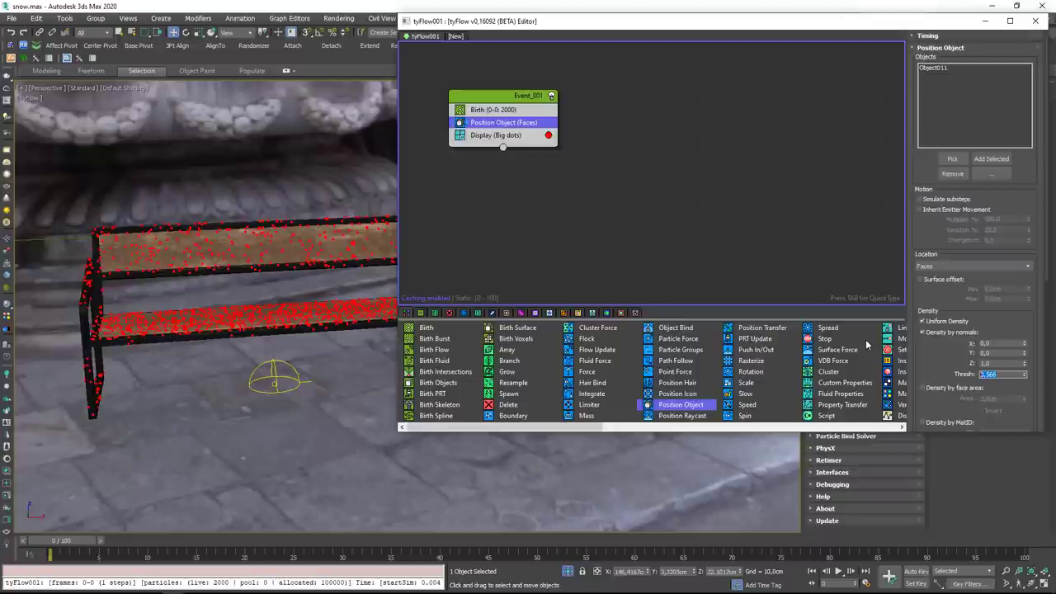
{"action": "type", "text": "0,45"}
{"action": "key", "text": "Return"}
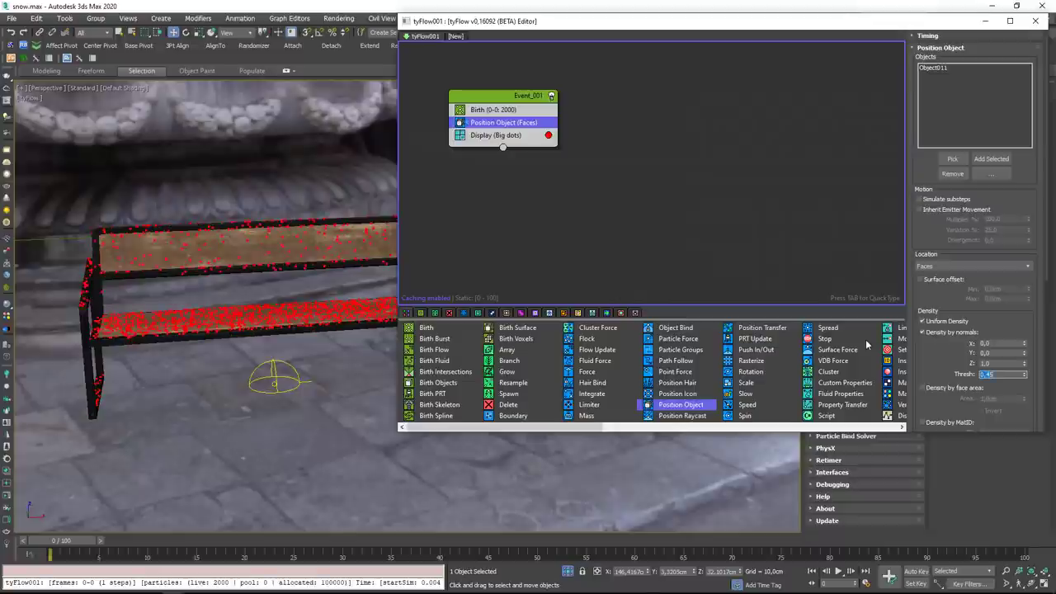
Examine how the particles are distributed over the bench's seat, backrest, armrests and legs from several sides.
{"action": "scroll", "coordinate": [281, 293], "scroll_direction": "down", "scroll_amount": 3}
{"action": "middle_click_drag", "start_coordinate": [281, 293], "coordinate": [168, 482], "text": "alt"}
{"action": "middle_click_drag", "start_coordinate": [167, 482], "coordinate": [208, 403]}
{"action": "middle_click_drag", "start_coordinate": [348, 397], "coordinate": [218, 410], "text": "alt"}
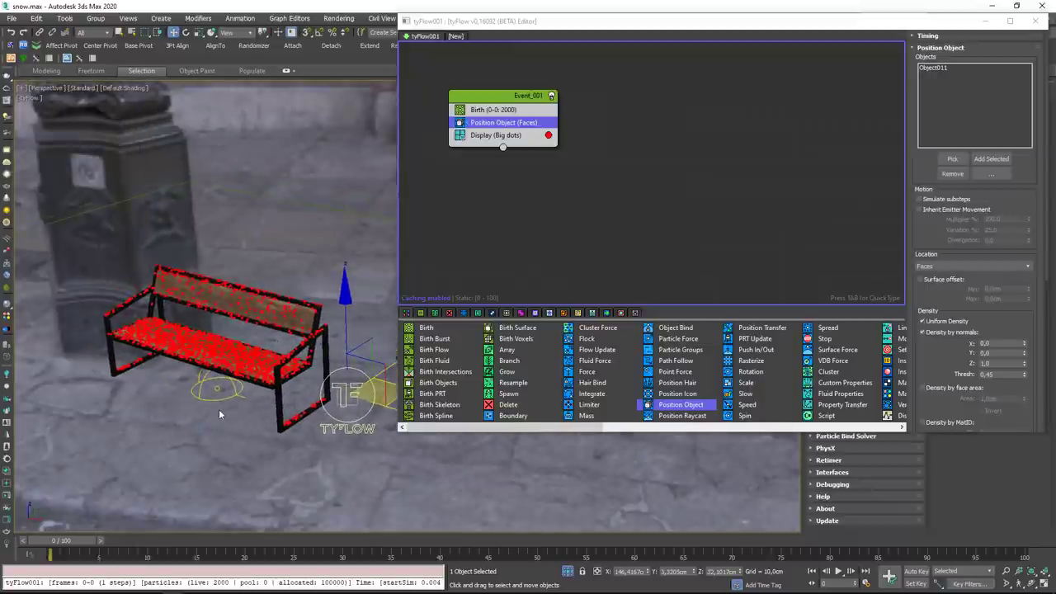
{"action": "scroll", "coordinate": [219, 410], "scroll_direction": "up", "scroll_amount": 3}
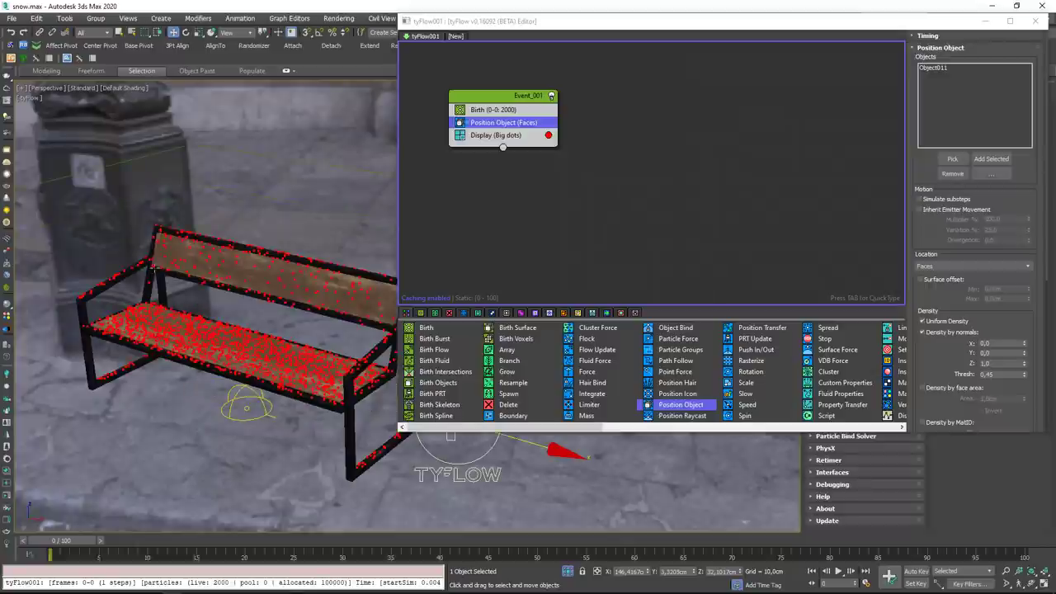
{"action": "scroll", "coordinate": [248, 367], "scroll_direction": "down", "scroll_amount": 3}
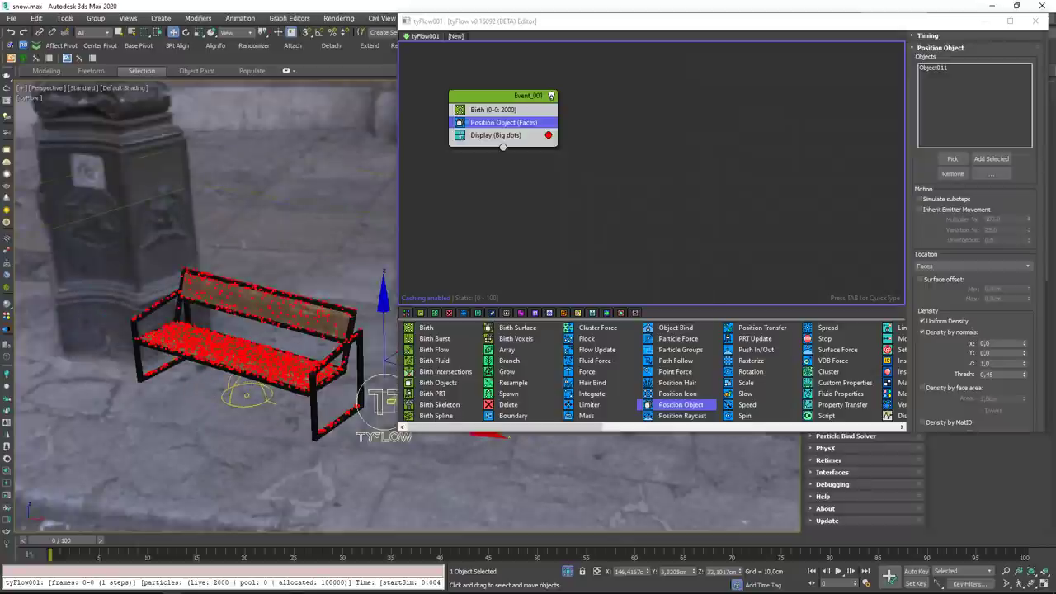
{"action": "middle_click_drag", "start_coordinate": [249, 367], "coordinate": [222, 380], "text": "alt"}
{"action": "scroll", "coordinate": [199, 433], "scroll_direction": "up", "scroll_amount": 3}
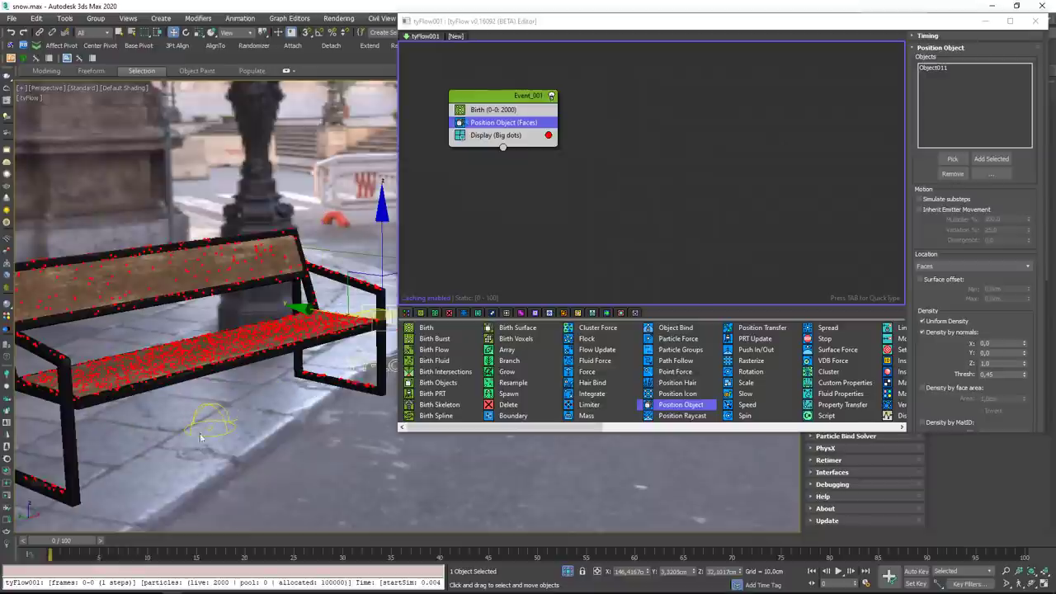
{"action": "middle_click_drag", "start_coordinate": [200, 432], "coordinate": [272, 402], "text": "alt"}
{"action": "middle_click_drag", "start_coordinate": [171, 359], "coordinate": [156, 370], "text": "alt"}
Check the particle placement close up along the wooden planks in the front view and from an orthographic angle.
{"action": "key", "text": "f"}
{"action": "scroll", "coordinate": [229, 308], "scroll_direction": "up", "scroll_amount": 5}
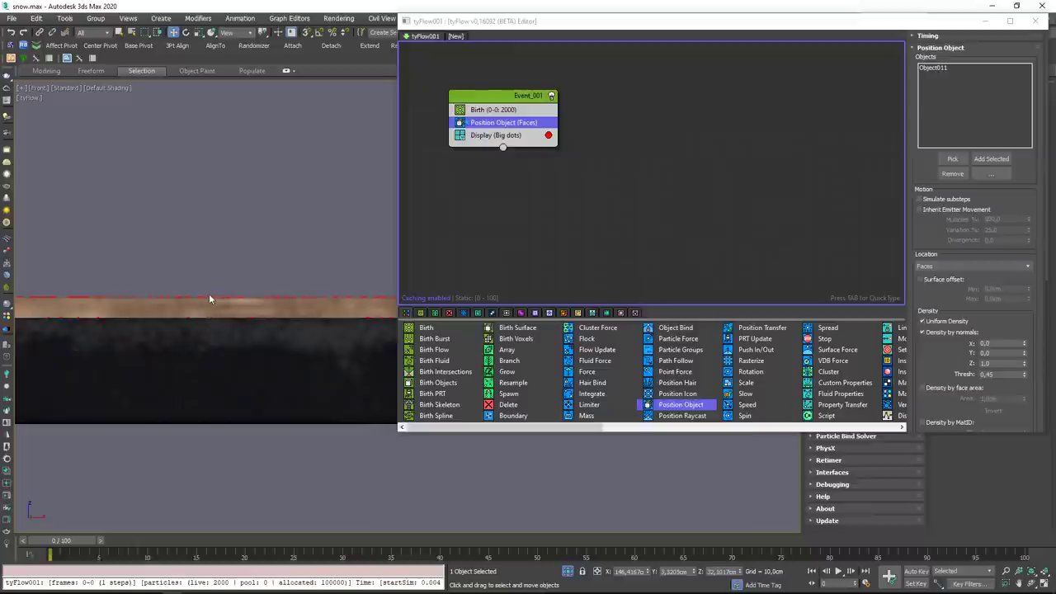
{"action": "scroll", "coordinate": [185, 302], "scroll_direction": "down", "scroll_amount": 3}
{"action": "middle_click_drag", "start_coordinate": [184, 302], "coordinate": [232, 355], "text": "alt"}
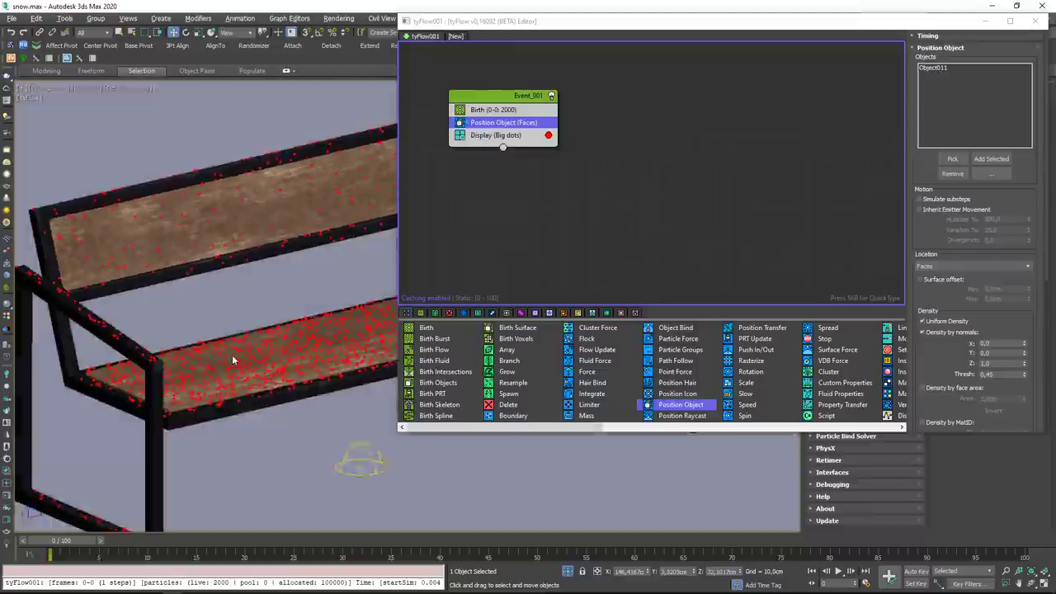
{"action": "scroll", "coordinate": [231, 355], "scroll_direction": "down", "scroll_amount": 3}
{"action": "middle_click_drag", "start_coordinate": [172, 393], "coordinate": [119, 377]}
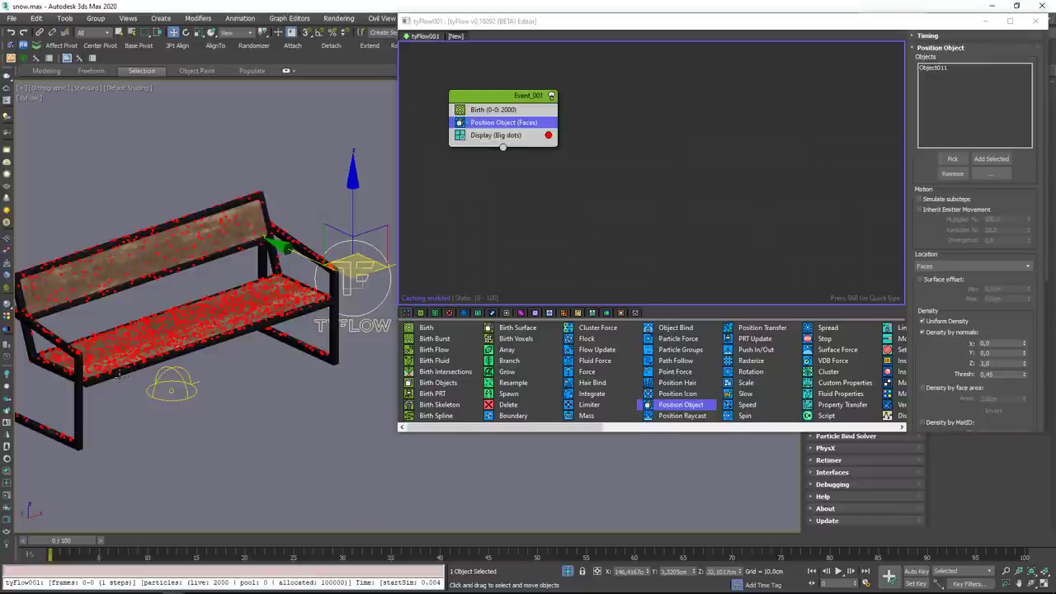
{"action": "scroll", "coordinate": [247, 329], "scroll_direction": "up", "scroll_amount": 5}
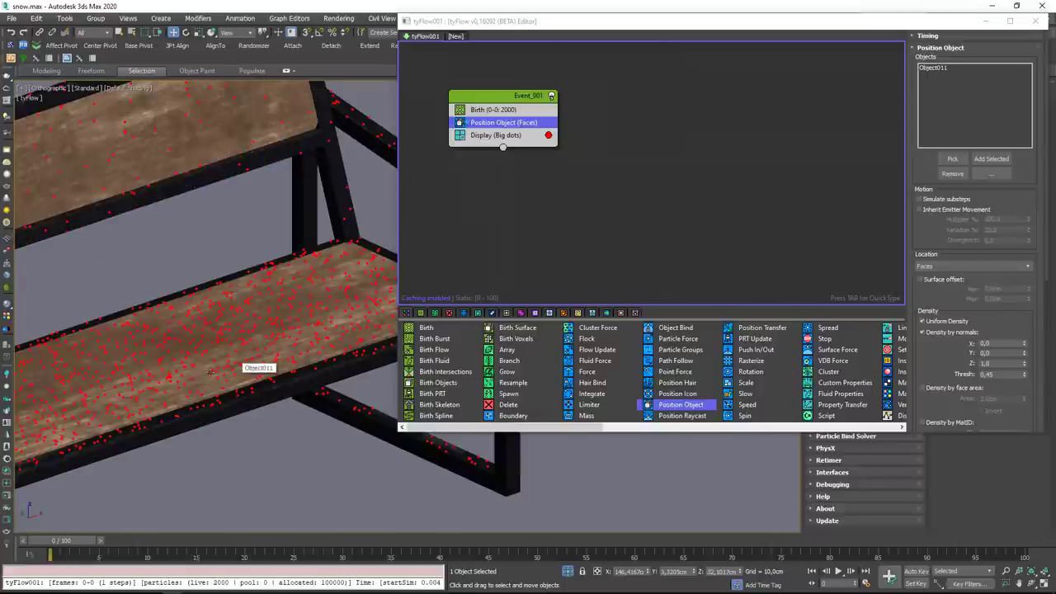
{"action": "scroll", "coordinate": [210, 371], "scroll_direction": "down", "scroll_amount": 10}
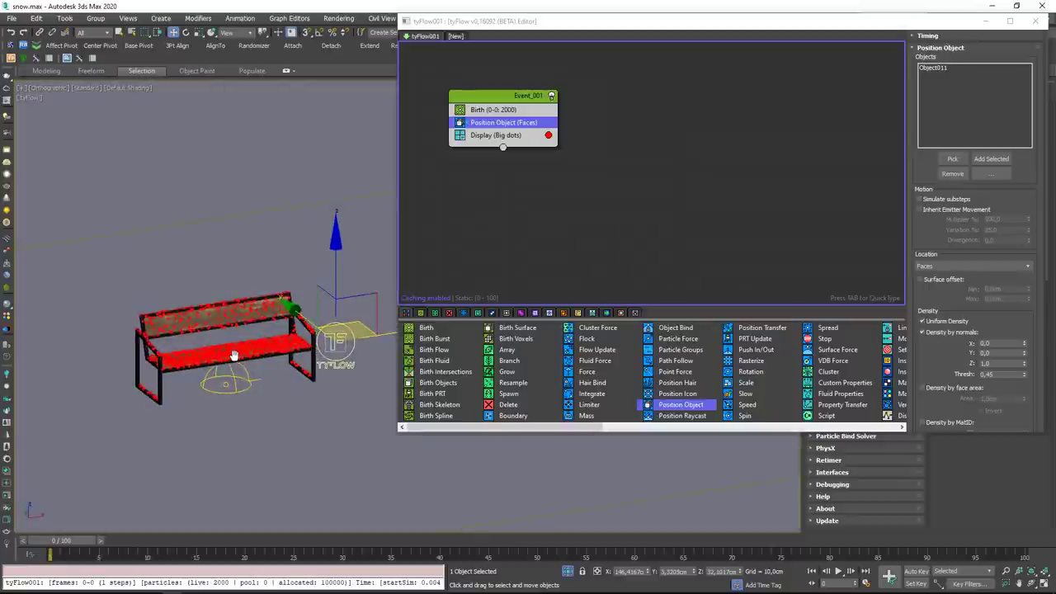
Close the tyFlow editor and clear the selection, with the bench framed in a perspective view.
{"action": "left_click", "coordinate": [1036, 20]}
{"action": "middle_click_drag", "start_coordinate": [360, 345], "coordinate": [406, 347]}
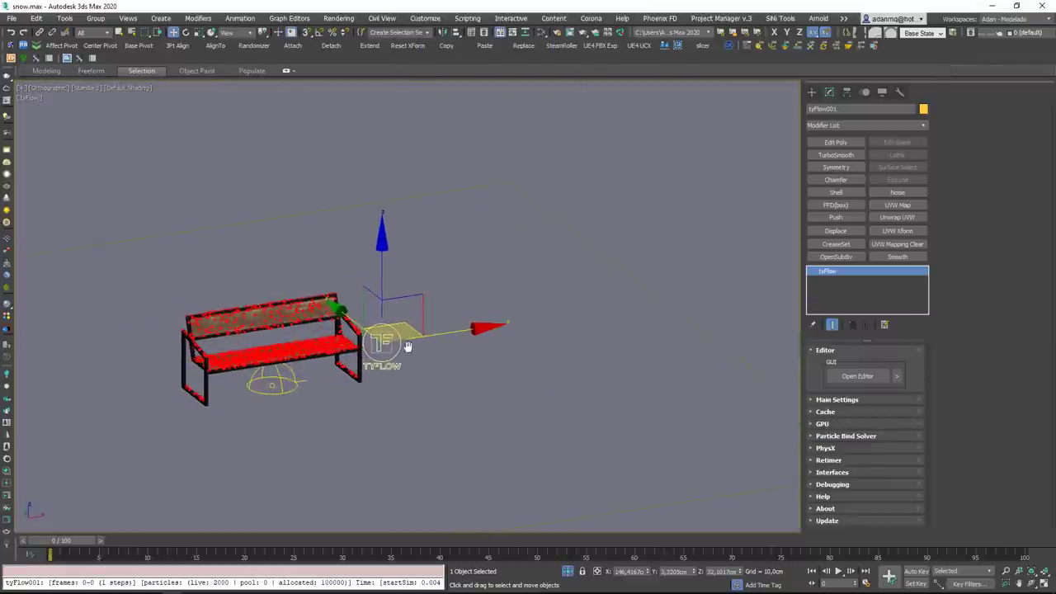
{"action": "key", "text": "p"}
{"action": "key", "text": "z"}
{"action": "middle_click_drag", "start_coordinate": [354, 385], "coordinate": [330, 340], "text": "alt"}
{"action": "left_click", "coordinate": [458, 354]}
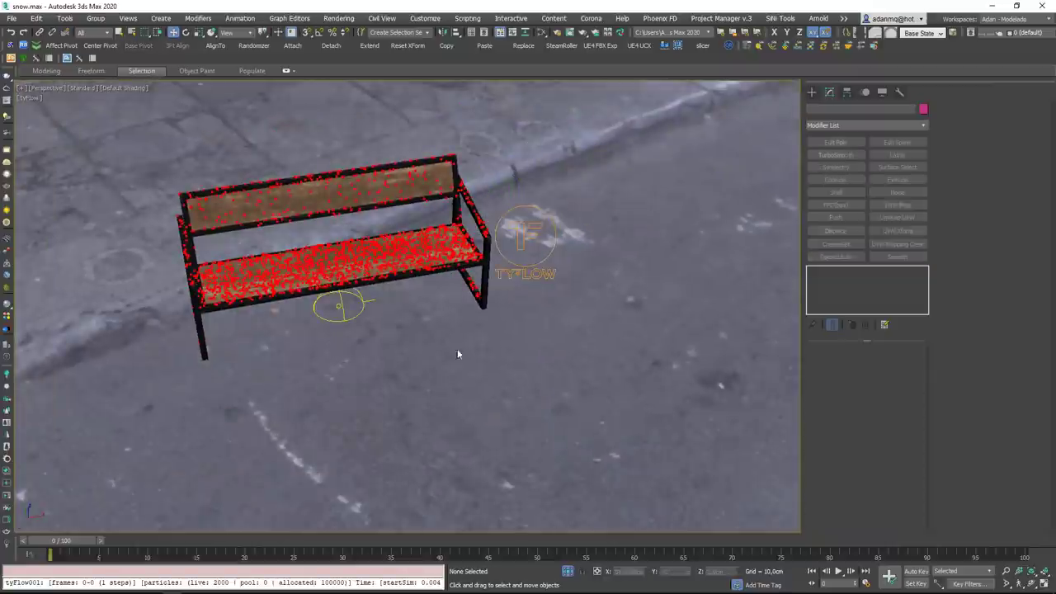
Look through the operators available in the tyFlow editor, including those at the far end of the list.
{"action": "left_click", "coordinate": [536, 246]}
{"action": "left_click", "coordinate": [871, 378]}
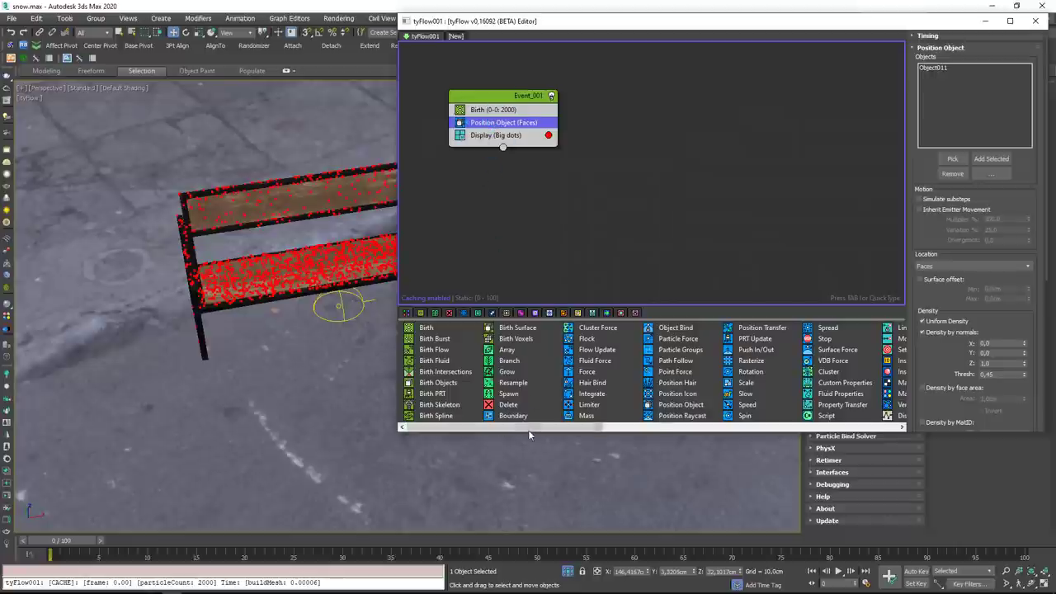
{"action": "left_click_drag", "start_coordinate": [528, 428], "coordinate": [866, 428]}
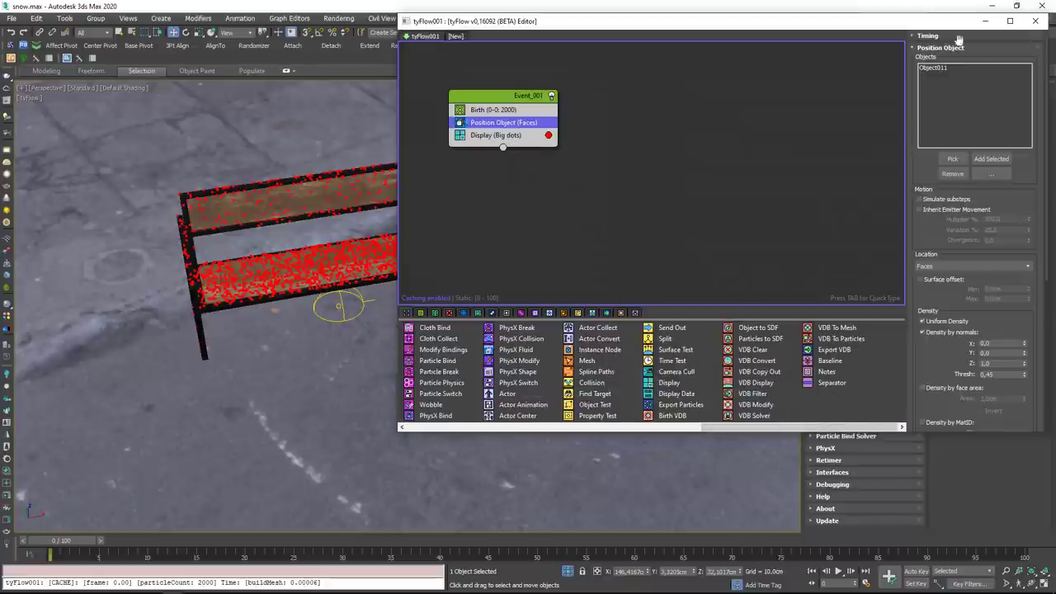
{"action": "left_click", "coordinate": [1035, 21]}
Create a tyMesher object on the ground beside the bench, with an icon size of about 20 cm.
{"action": "middle_click_drag", "start_coordinate": [330, 335], "coordinate": [368, 350]}
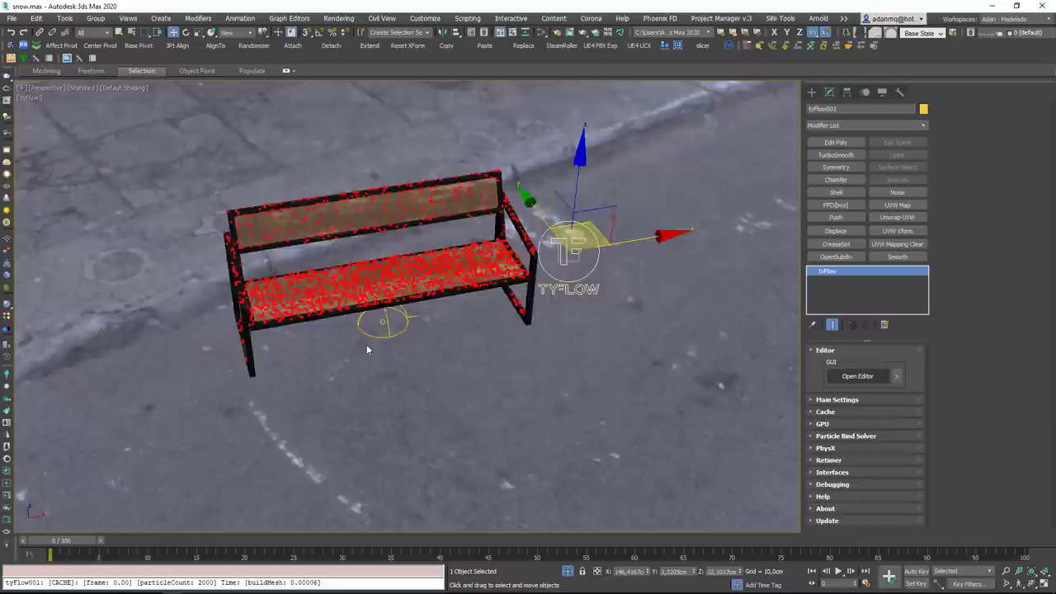
{"action": "scroll", "coordinate": [368, 350], "scroll_direction": "up", "scroll_amount": 3}
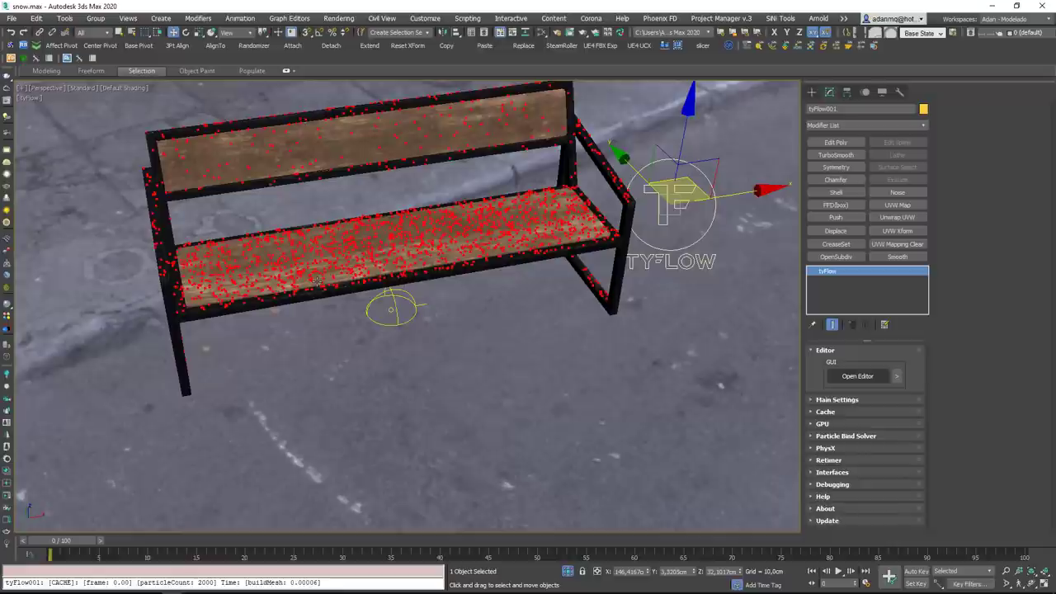
{"action": "left_click", "coordinate": [812, 91]}
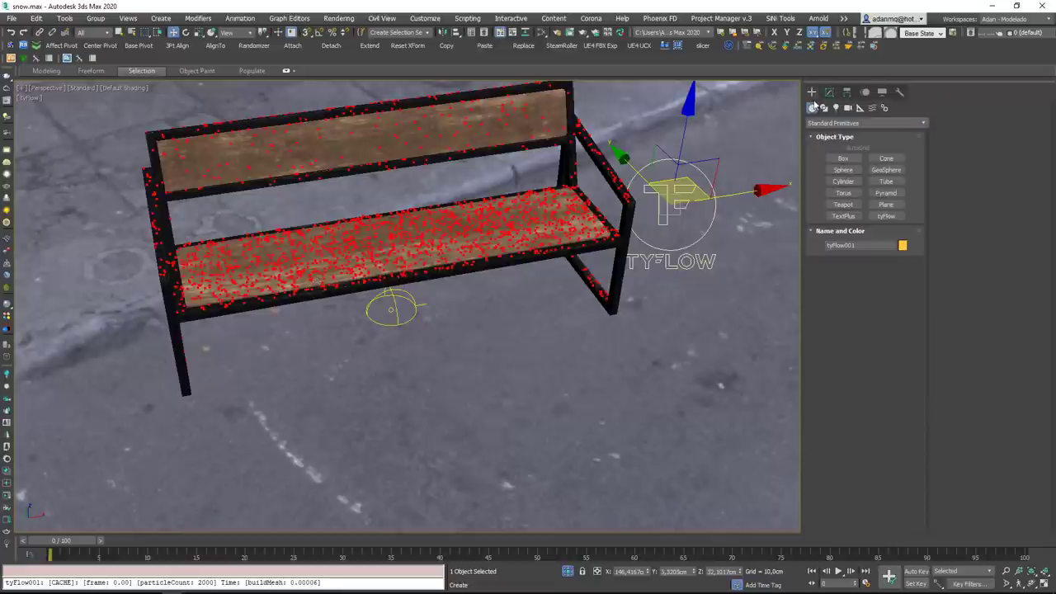
{"action": "left_click", "coordinate": [834, 122]}
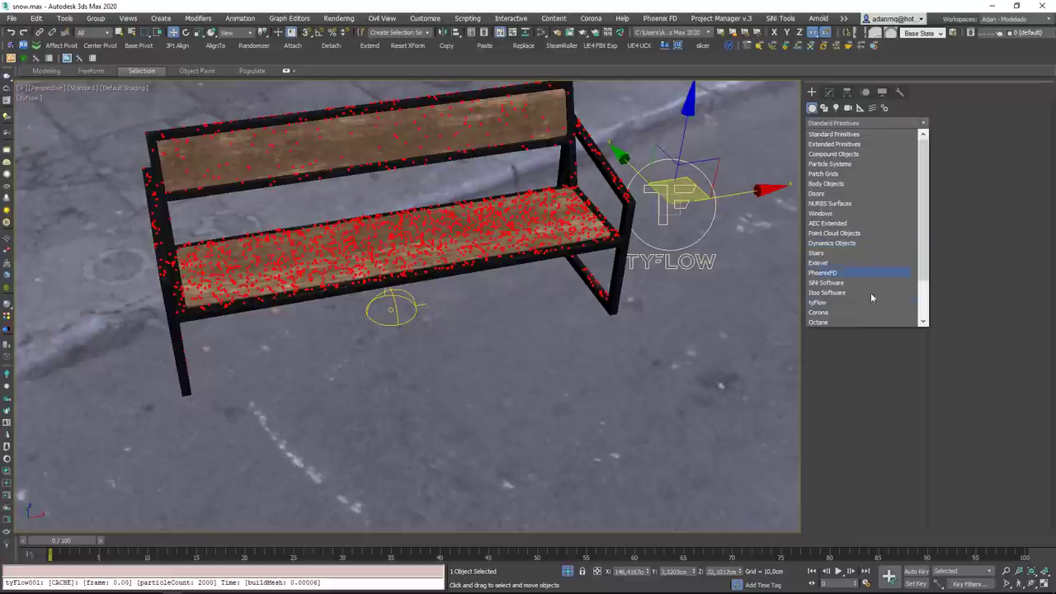
{"action": "left_click", "coordinate": [821, 302]}
{"action": "middle_click_drag", "start_coordinate": [734, 265], "coordinate": [578, 302]}
{"action": "left_click", "coordinate": [886, 159]}
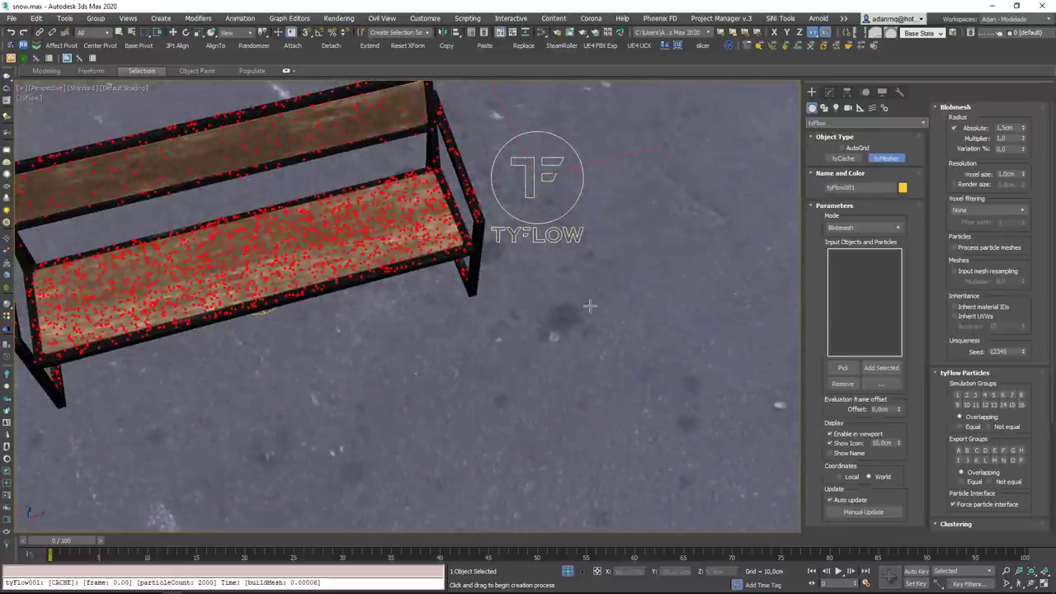
{"action": "left_click_drag", "start_coordinate": [572, 303], "coordinate": [607, 334]}
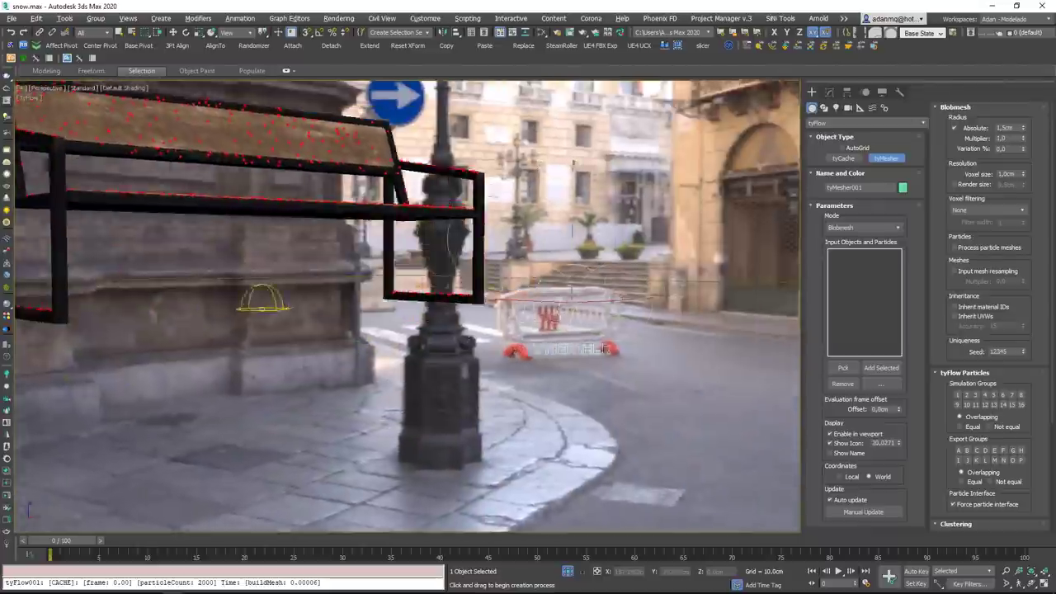
Raise the tyMesher vertically to a Z position of about 34,3 cm.
{"action": "key", "text": "w"}
{"action": "left_click_drag", "start_coordinate": [577, 185], "coordinate": [577, 171]}
{"action": "middle_click_drag", "start_coordinate": [576, 171], "coordinate": [571, 299], "text": "alt"}
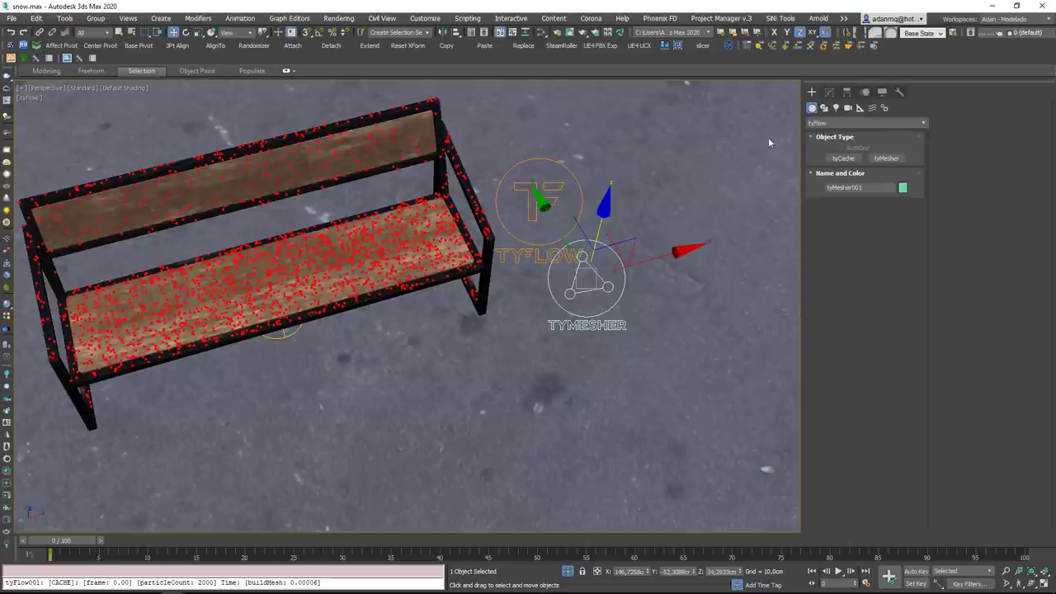
Show the tyMesher's editable parameters and examine the particle points on the bench seat close up.
{"action": "left_click", "coordinate": [831, 94]}
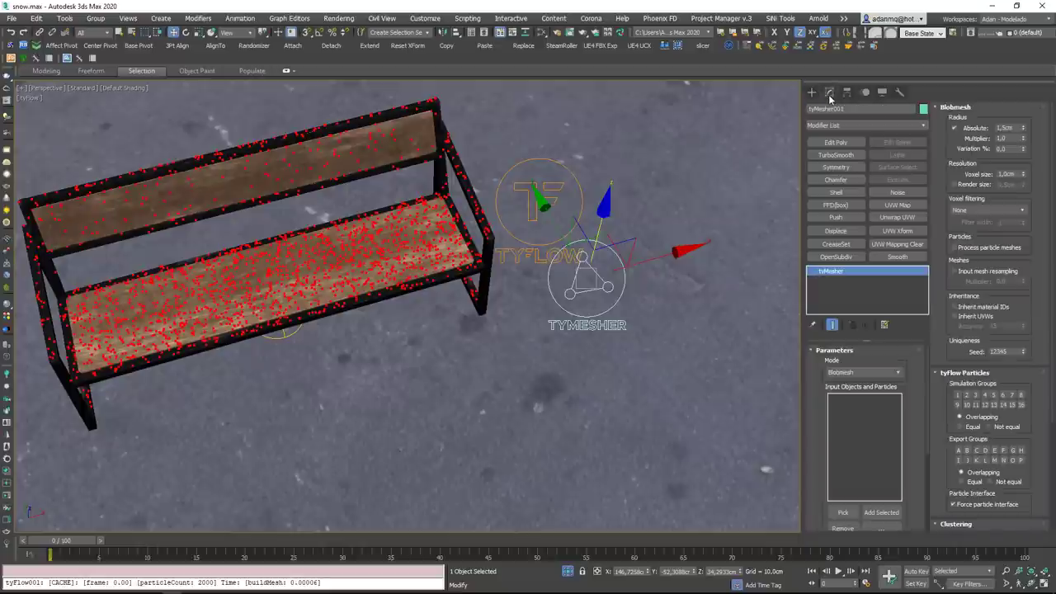
{"action": "middle_click_drag", "start_coordinate": [488, 361], "coordinate": [501, 328], "text": "alt"}
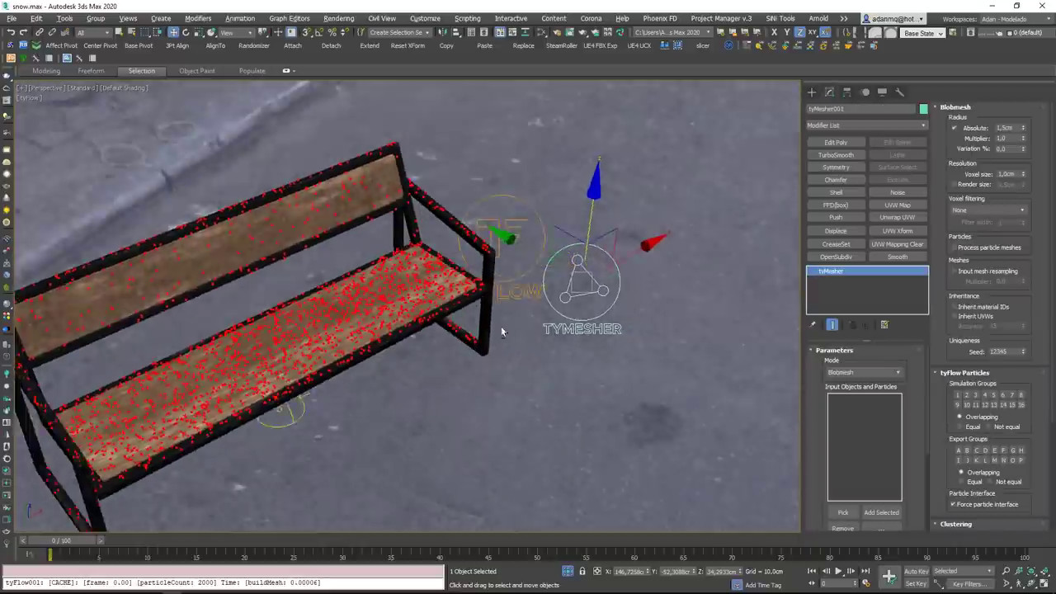
{"action": "scroll", "coordinate": [501, 328], "scroll_direction": "up", "scroll_amount": 1}
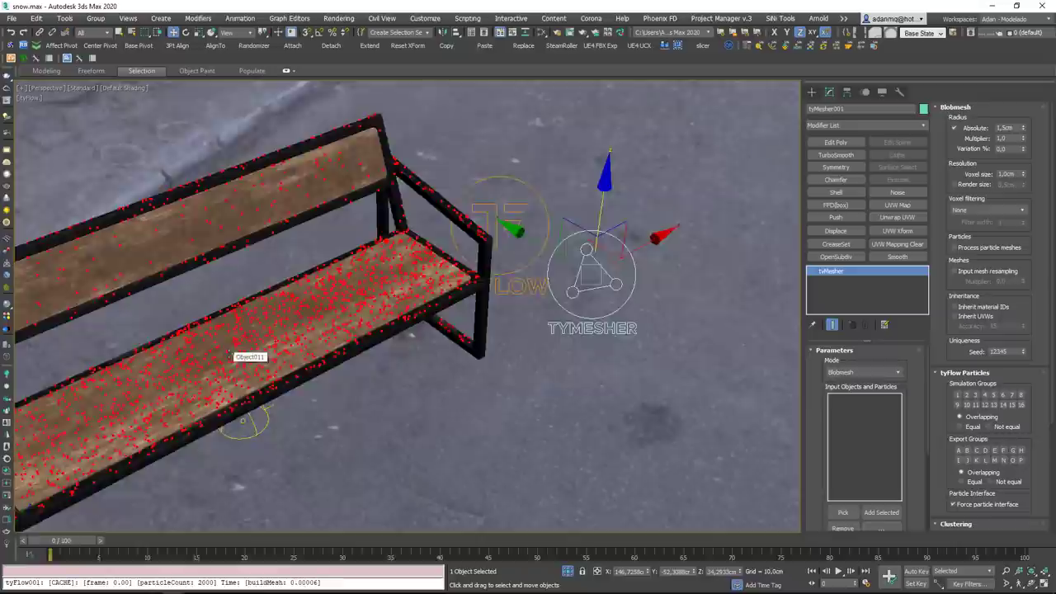
{"action": "scroll", "coordinate": [228, 356], "scroll_direction": "up", "scroll_amount": 3}
{"action": "scroll", "coordinate": [230, 364], "scroll_direction": "down", "scroll_amount": 5}
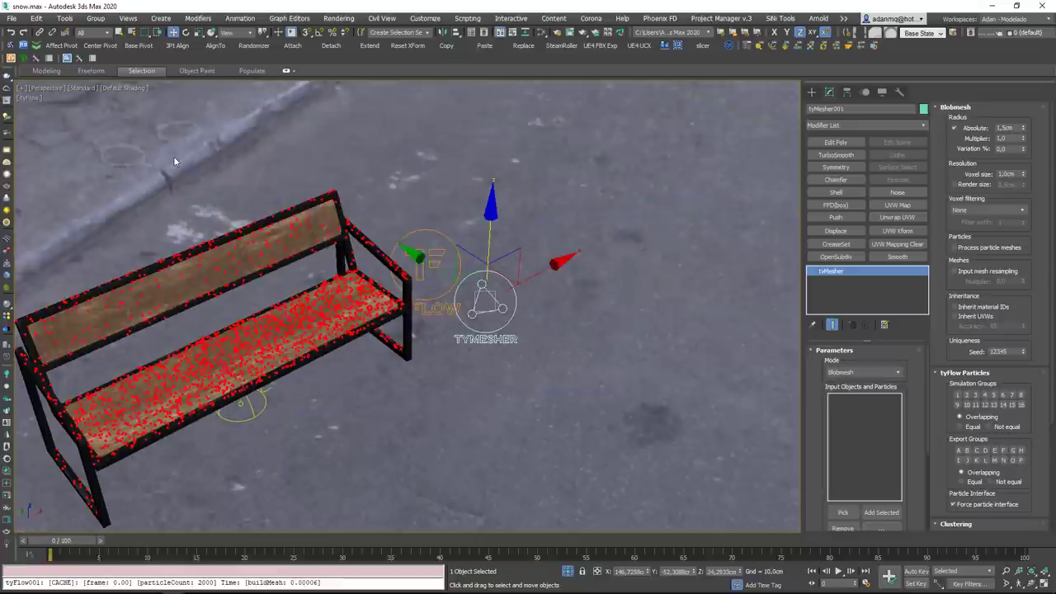
{"action": "scroll", "coordinate": [282, 269], "scroll_direction": "up", "scroll_amount": 2}
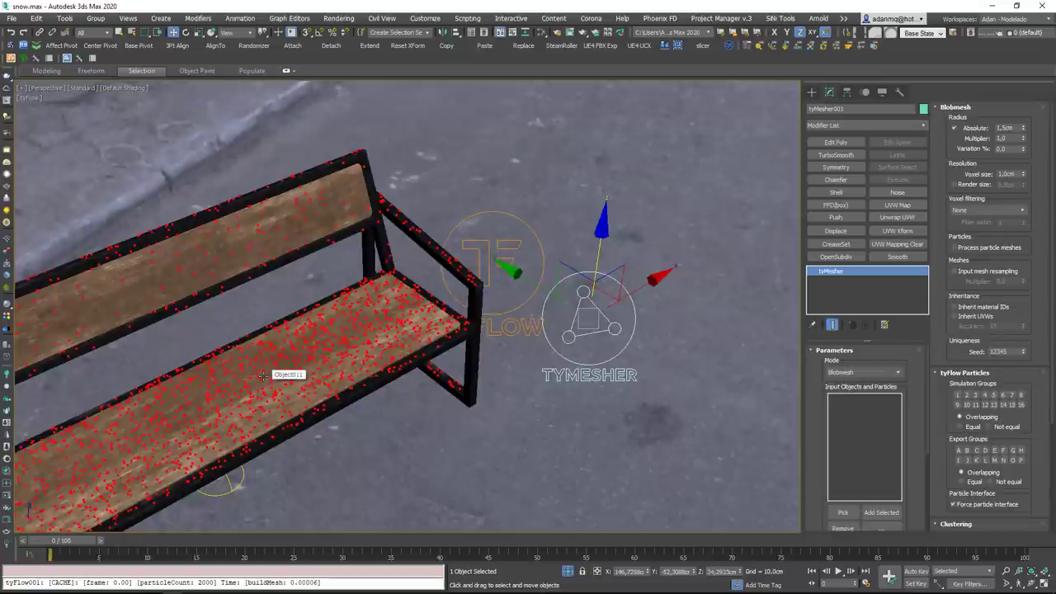
{"action": "scroll", "coordinate": [262, 376], "scroll_direction": "up", "scroll_amount": 2}
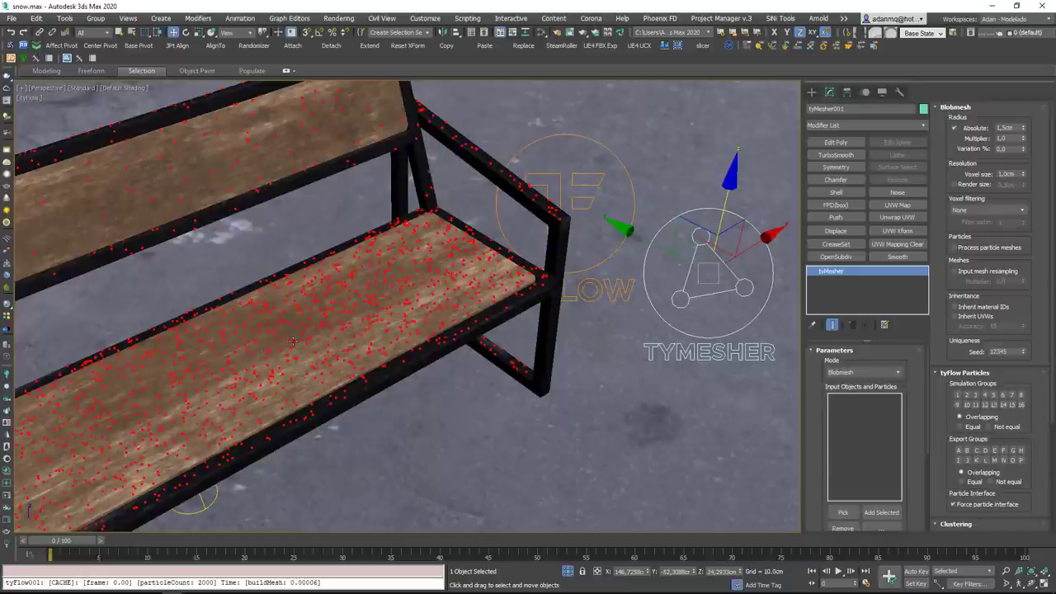
{"action": "middle_click_drag", "start_coordinate": [547, 363], "coordinate": [513, 385]}
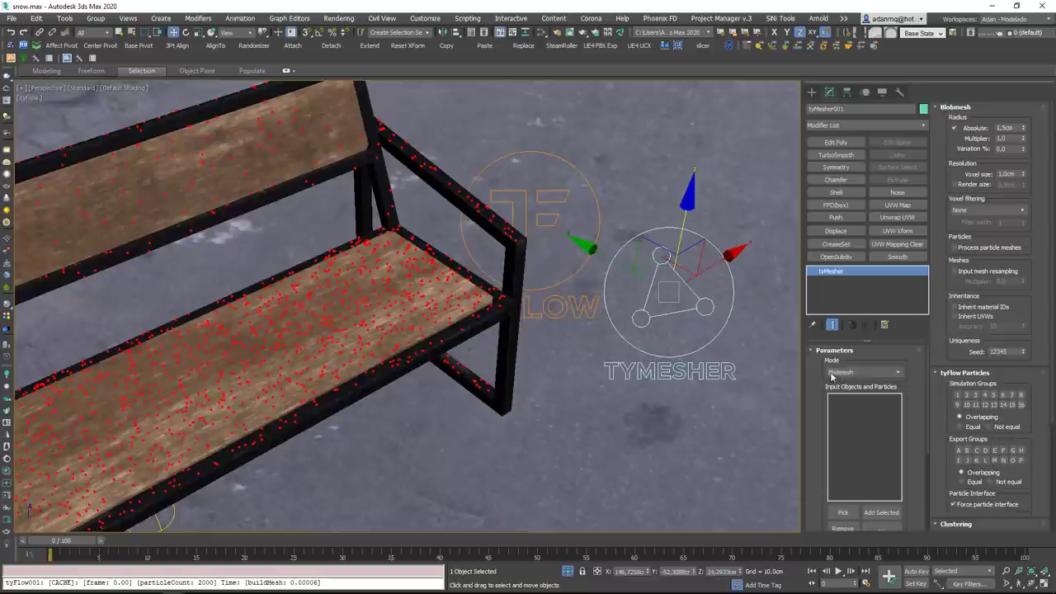
Keep the tyMesher in Blobmesh mode and add tyFlow001 as its input object.
{"action": "mouse_move", "coordinate": [815, 439]}
{"action": "left_mouse_down"}
{"action": "mouse_move", "coordinate": [814, 384]}
{"action": "mouse_move", "coordinate": [815, 440]}
{"action": "left_mouse_up"}
{"action": "left_click", "coordinate": [868, 373]}
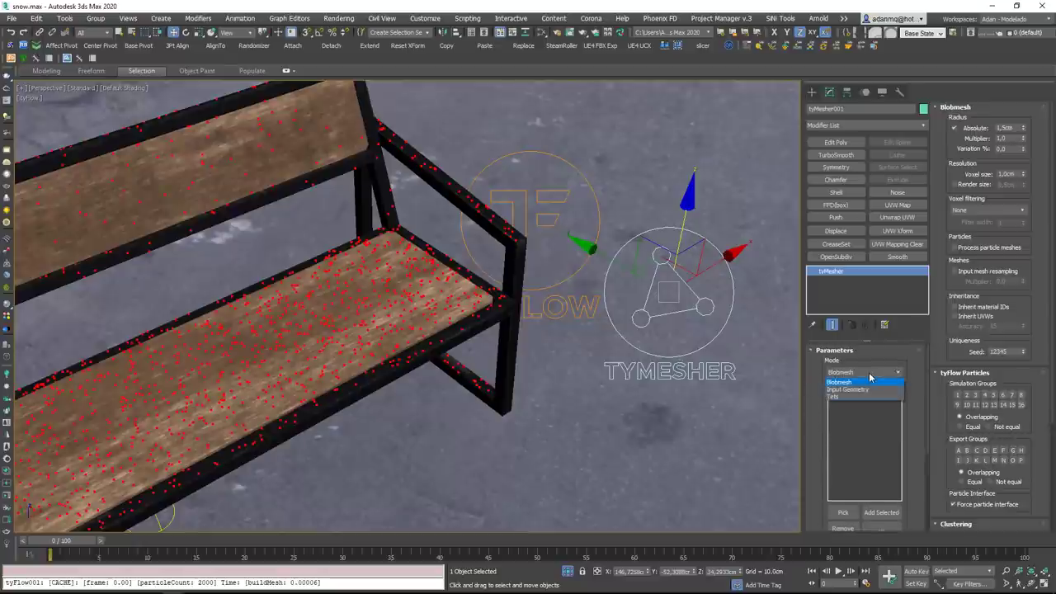
{"action": "left_click", "coordinate": [868, 381]}
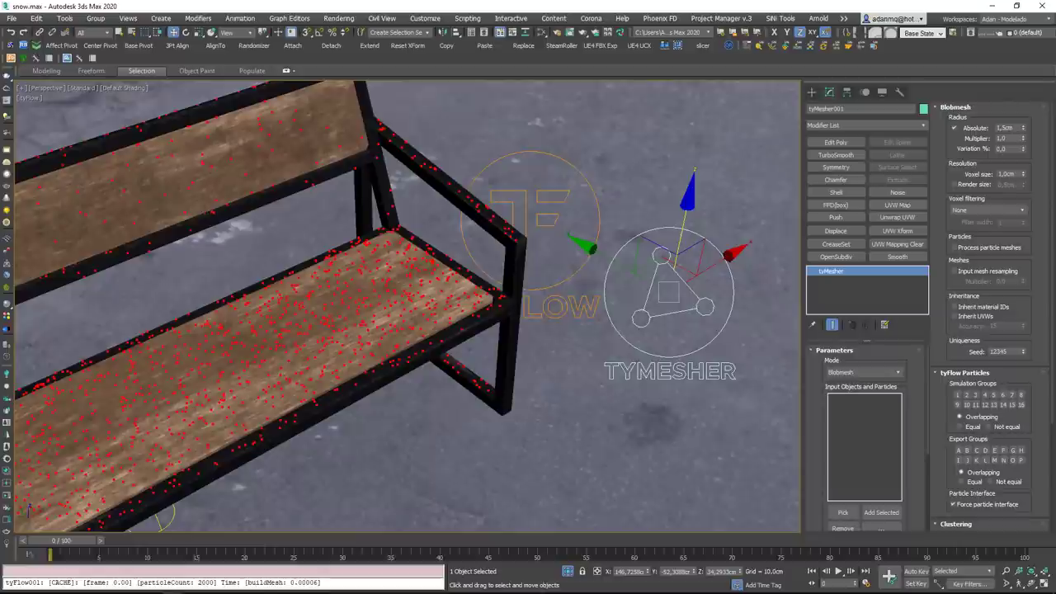
{"action": "scroll", "coordinate": [810, 483], "scroll_direction": "down", "scroll_amount": 2}
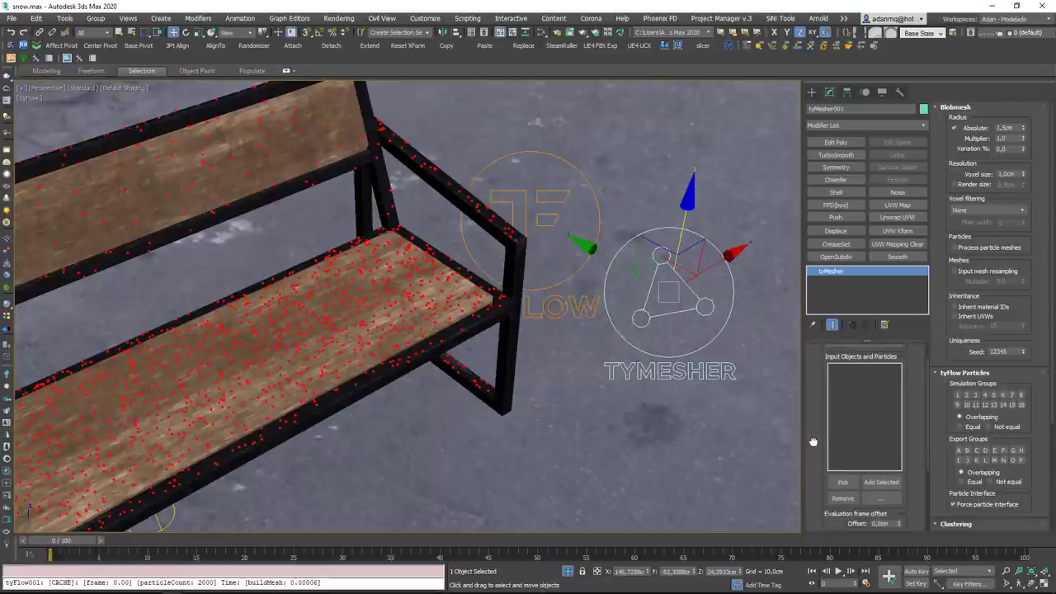
{"action": "left_click", "coordinate": [843, 477]}
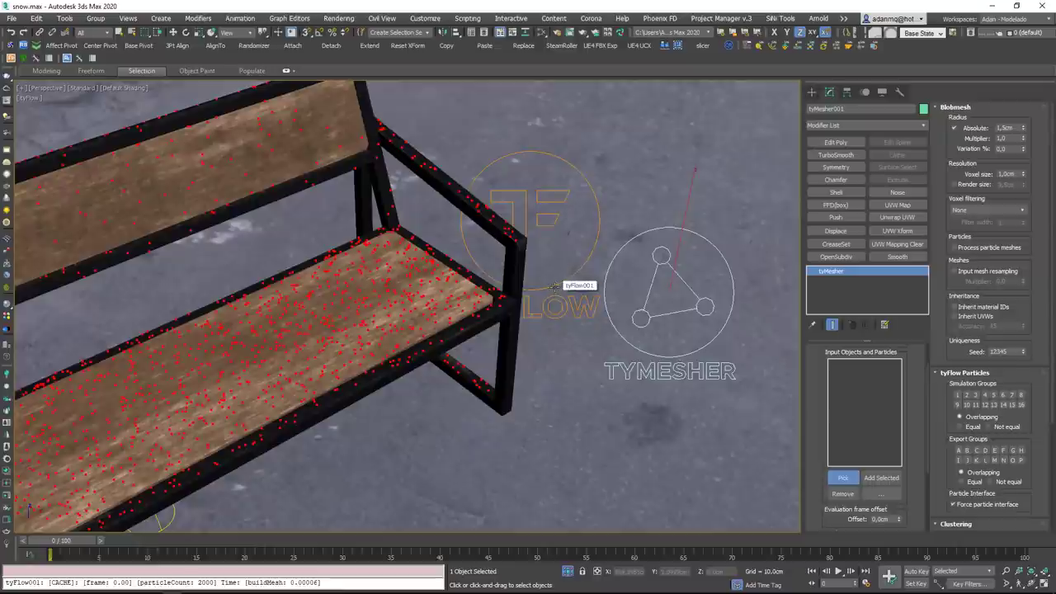
{"action": "left_click", "coordinate": [555, 289]}
{"action": "scroll", "coordinate": [319, 370], "scroll_direction": "down", "scroll_amount": 5}
{"action": "middle_click_drag", "start_coordinate": [319, 369], "coordinate": [469, 355]}
{"action": "scroll", "coordinate": [471, 288], "scroll_direction": "up", "scroll_amount": 5}
{"action": "scroll", "coordinate": [407, 332], "scroll_direction": "down", "scroll_amount": 2}
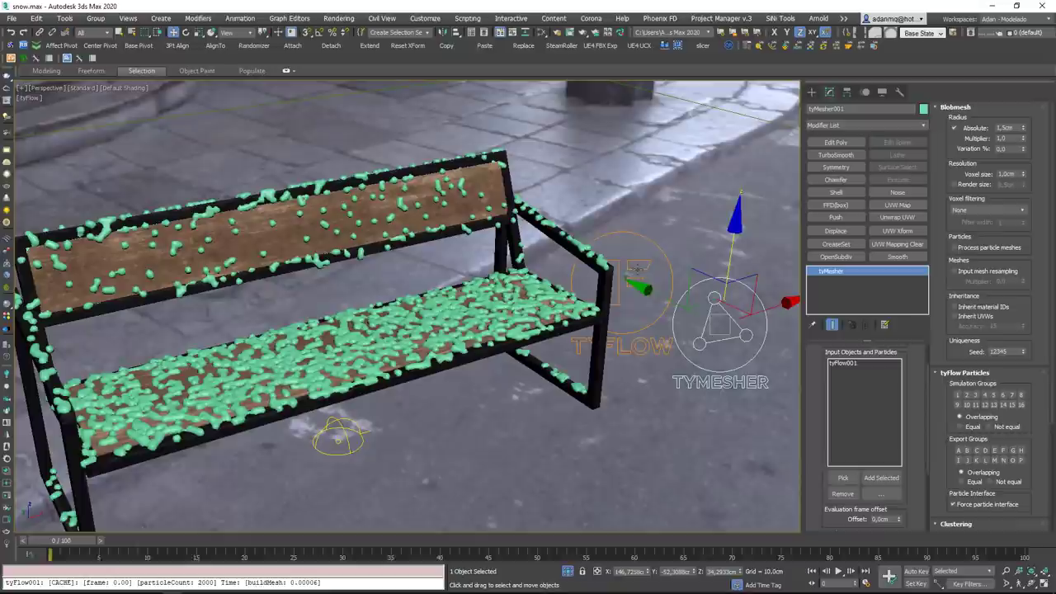
Disable the Display operator in Event_001 of tyFlow001 and close the tyFlow editor.
{"action": "left_click", "coordinate": [637, 267]}
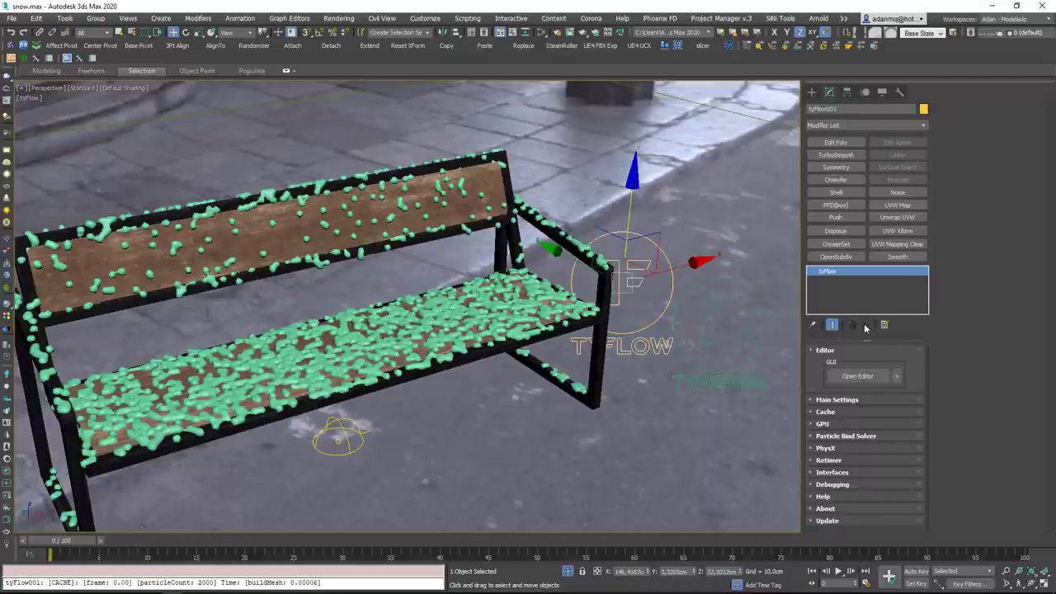
{"action": "left_click", "coordinate": [868, 377]}
{"action": "left_click", "coordinate": [459, 136]}
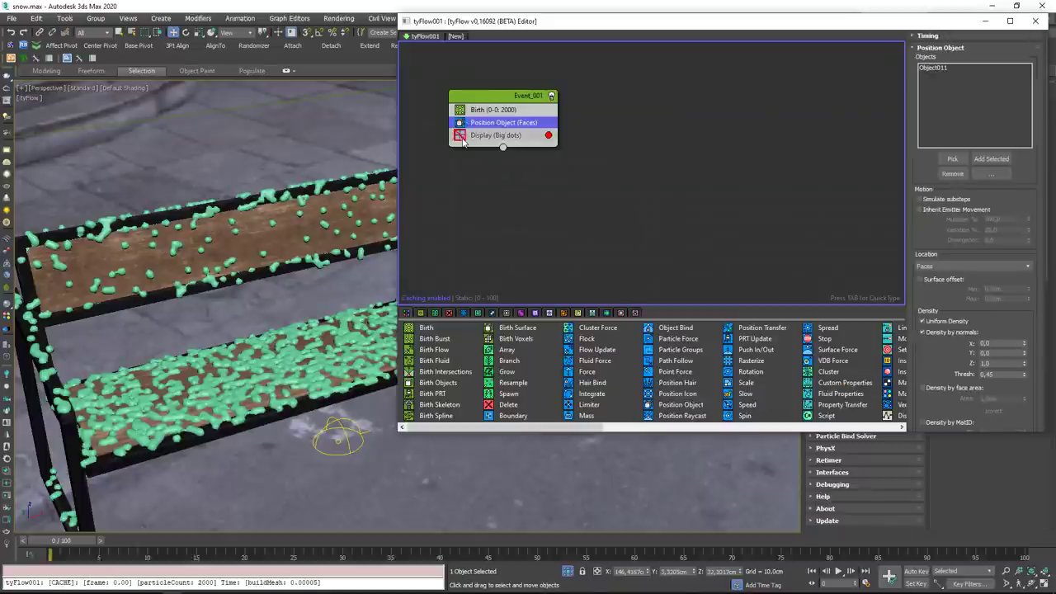
{"action": "left_click", "coordinate": [693, 92]}
{"action": "left_click", "coordinate": [1036, 20]}
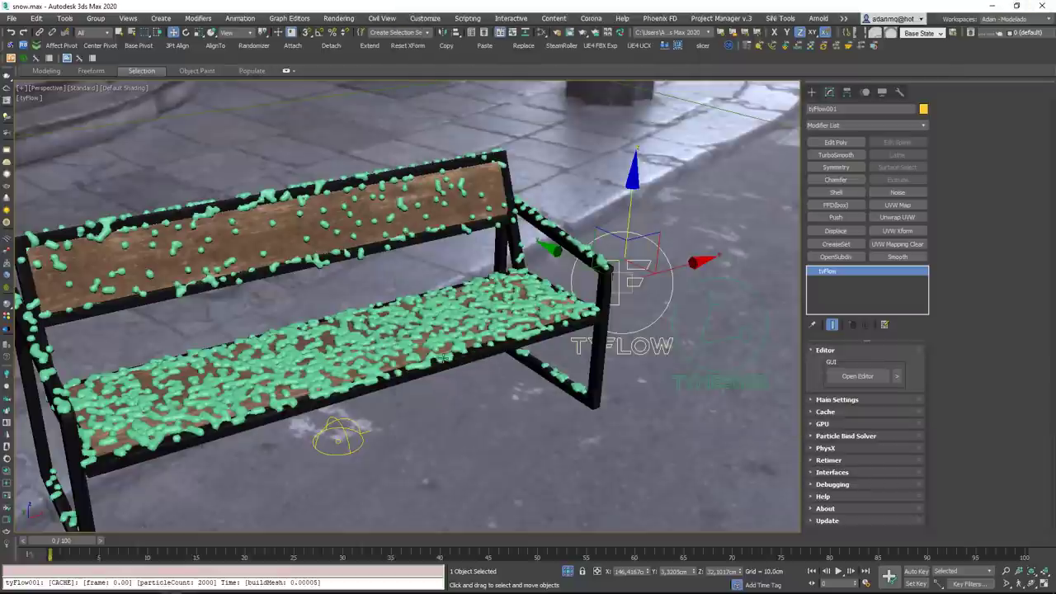
Select the tyMesher and check how its blob mesh covers the bench.
{"action": "middle_click_drag", "start_coordinate": [429, 398], "coordinate": [426, 393]}
{"action": "left_click", "coordinate": [726, 321]}
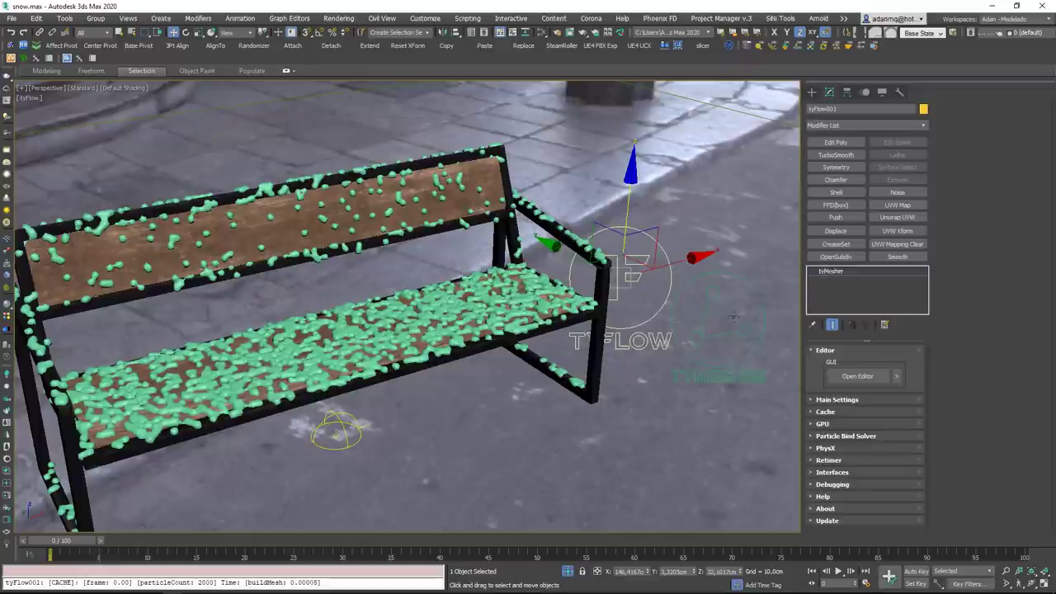
{"action": "scroll", "coordinate": [504, 412], "scroll_direction": "down", "scroll_amount": 4}
{"action": "middle_click_drag", "start_coordinate": [504, 411], "coordinate": [494, 392], "text": "alt"}
{"action": "scroll", "coordinate": [491, 399], "scroll_direction": "up", "scroll_amount": 5}
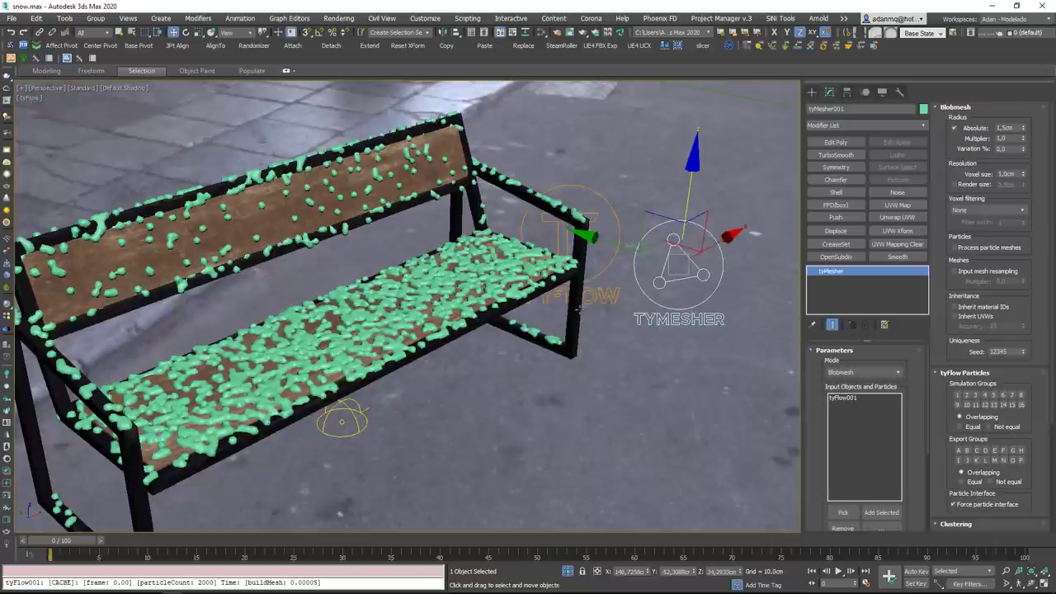
Set the total particle count of tyFlow001's Birth operator to 6000.
{"action": "left_click", "coordinate": [603, 272]}
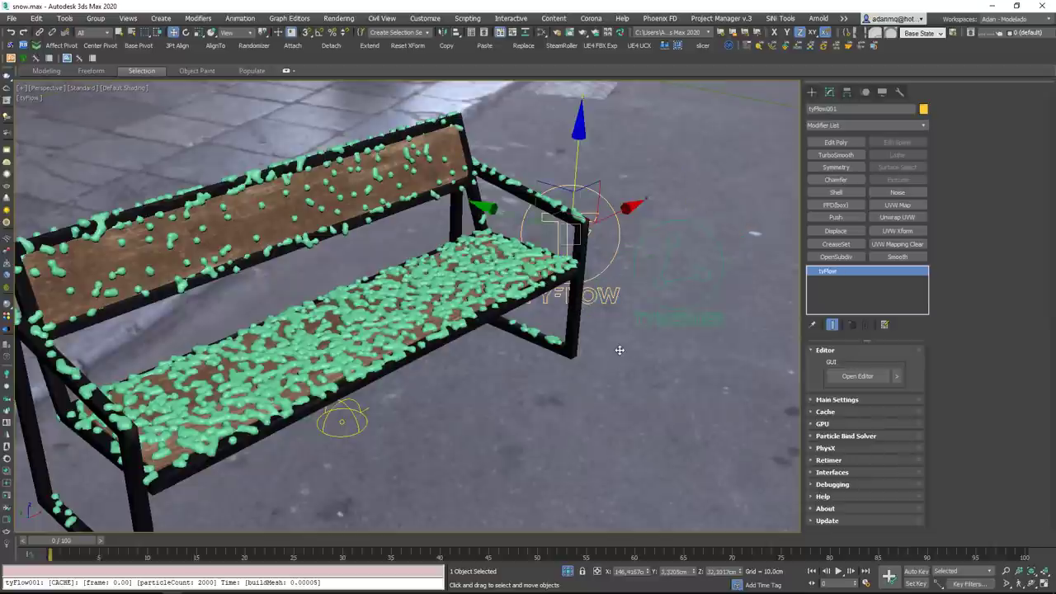
{"action": "left_click", "coordinate": [865, 376]}
{"action": "left_click", "coordinate": [510, 111]}
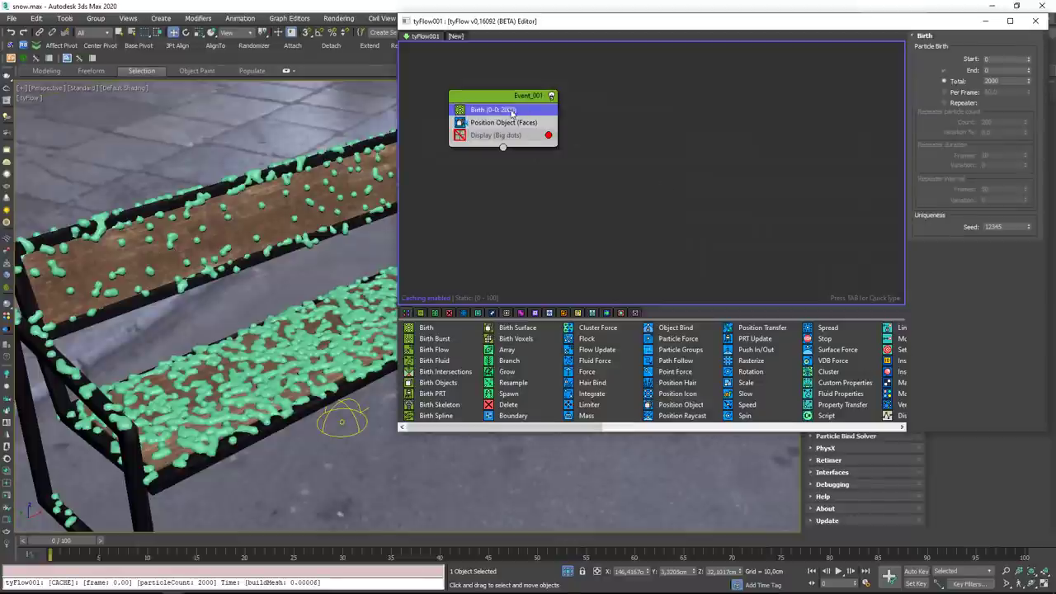
{"action": "left_click_drag", "start_coordinate": [667, 25], "coordinate": [586, 52]}
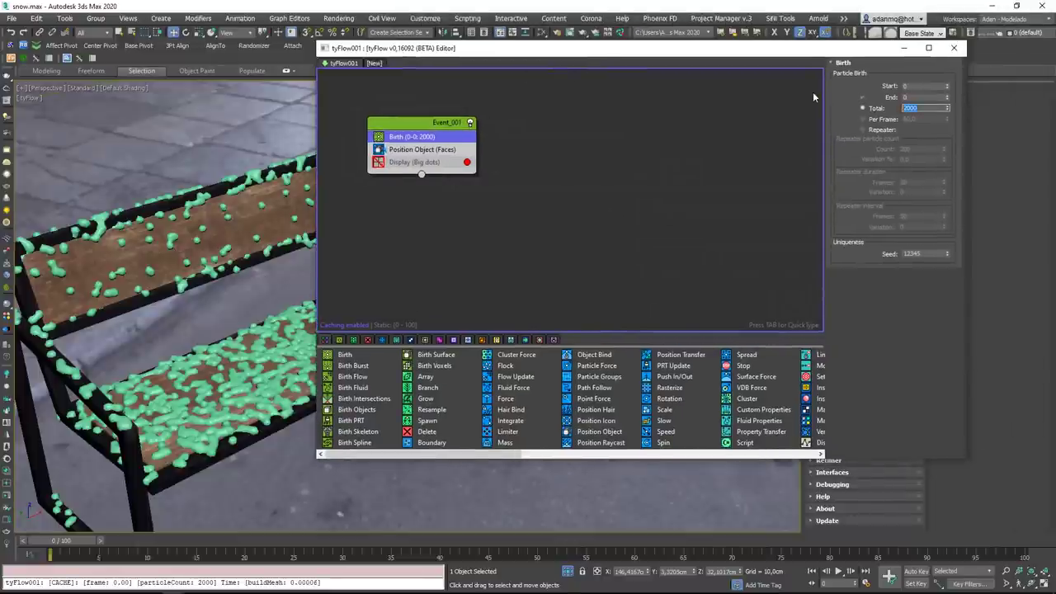
{"action": "type", "text": "6000"}
{"action": "key", "text": "Return"}
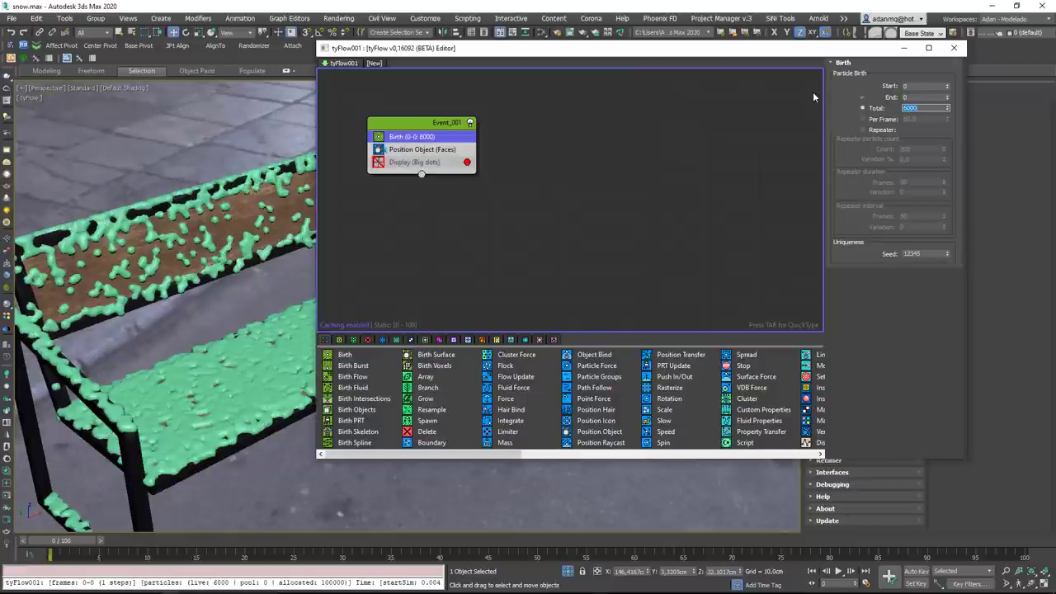
{"action": "middle_click_drag", "start_coordinate": [287, 369], "coordinate": [182, 378]}
{"action": "scroll", "coordinate": [182, 378], "scroll_direction": "down", "scroll_amount": 3}
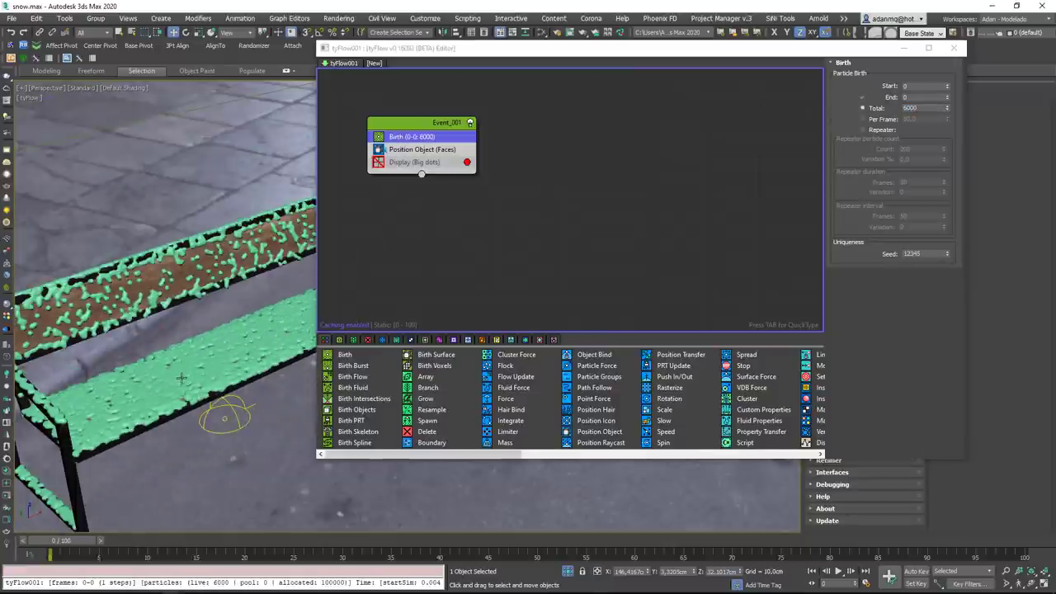
Set the Birth operator's total particle count to 10000 and close the tyFlow editor.
{"action": "left_click", "coordinate": [819, 112]}
{"action": "type", "text": "10000"}
{"action": "key", "text": "Return"}
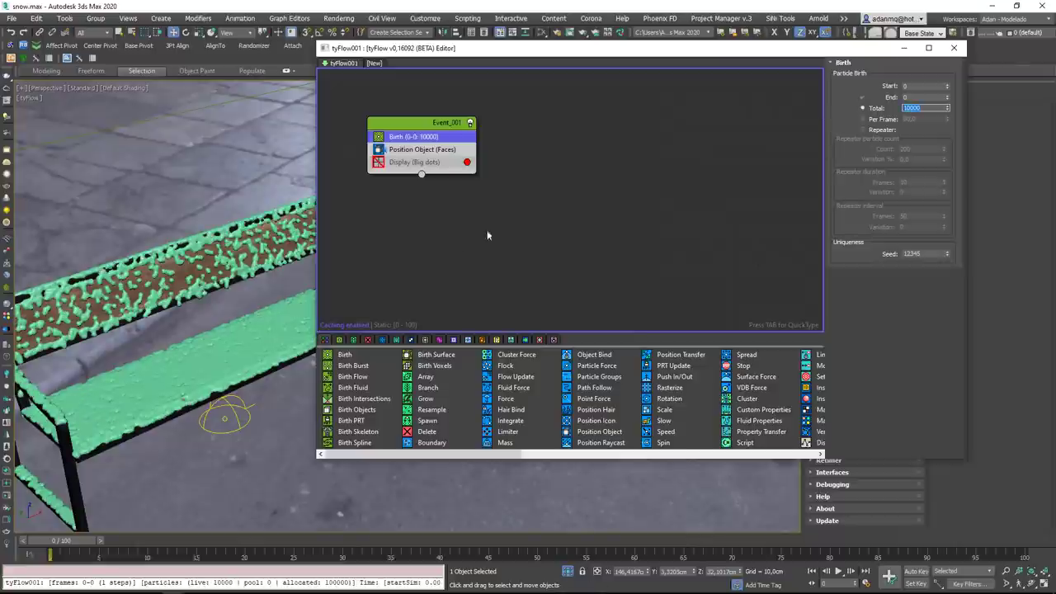
{"action": "left_click", "coordinate": [956, 47]}
Examine the blob mesh's topology, gaps and edges on the seat and backrest with edged faces displayed.
{"action": "middle_click_drag", "start_coordinate": [337, 370], "coordinate": [453, 360], "text": "alt"}
{"action": "scroll", "coordinate": [456, 283], "scroll_direction": "up", "scroll_amount": 5}
{"action": "scroll", "coordinate": [457, 283], "scroll_direction": "up", "scroll_amount": 5}
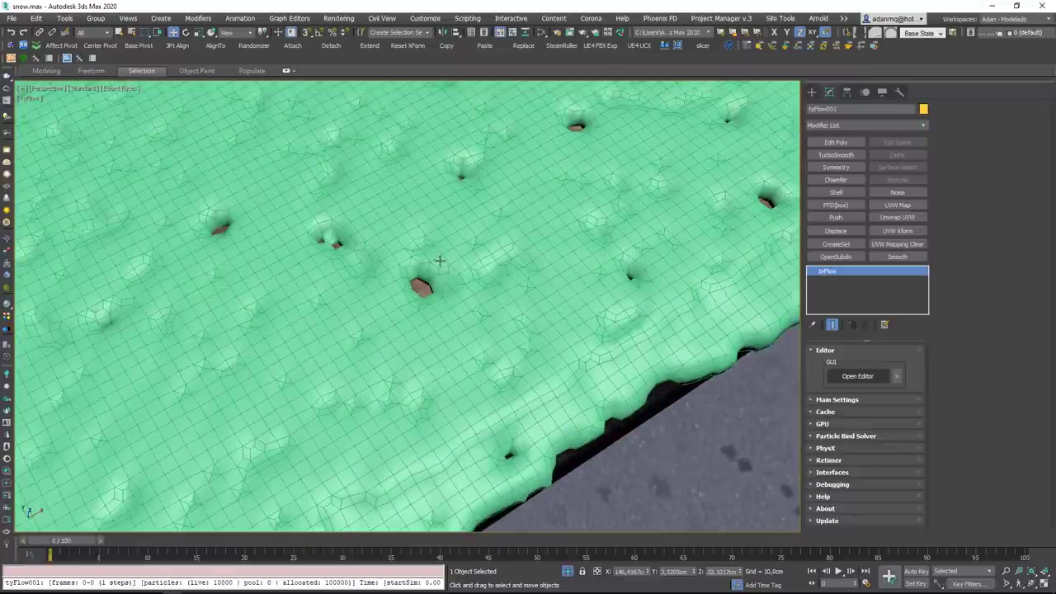
{"action": "scroll", "coordinate": [437, 259], "scroll_direction": "down", "scroll_amount": 5}
{"action": "middle_click_drag", "start_coordinate": [465, 261], "coordinate": [410, 223], "text": "alt"}
{"action": "middle_click_drag", "start_coordinate": [410, 223], "coordinate": [407, 274]}
{"action": "scroll", "coordinate": [305, 236], "scroll_direction": "down", "scroll_amount": 3}
{"action": "scroll", "coordinate": [307, 233], "scroll_direction": "up", "scroll_amount": 5}
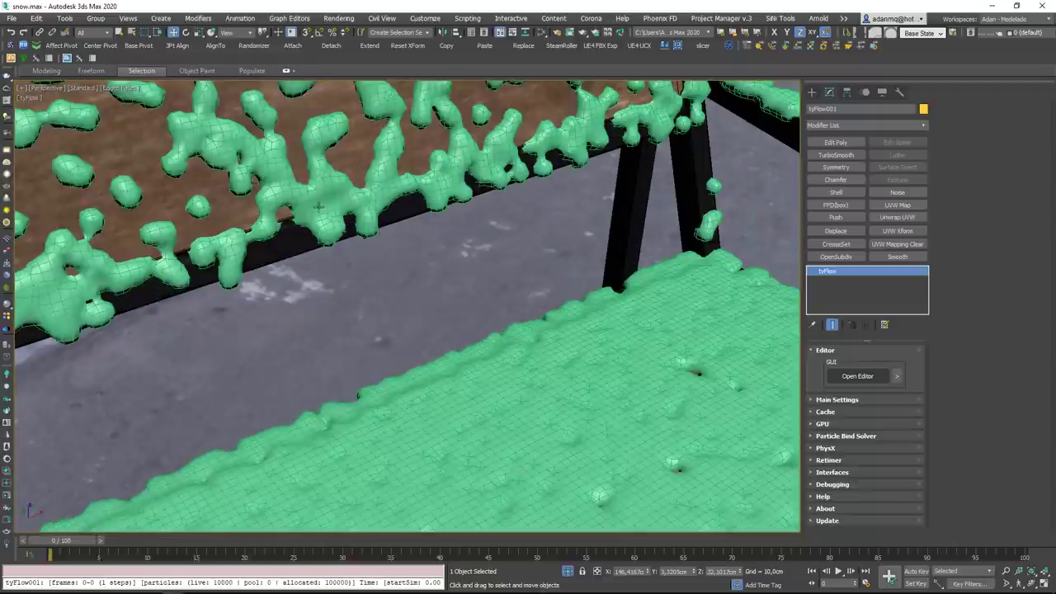
{"action": "key", "text": "F3"}
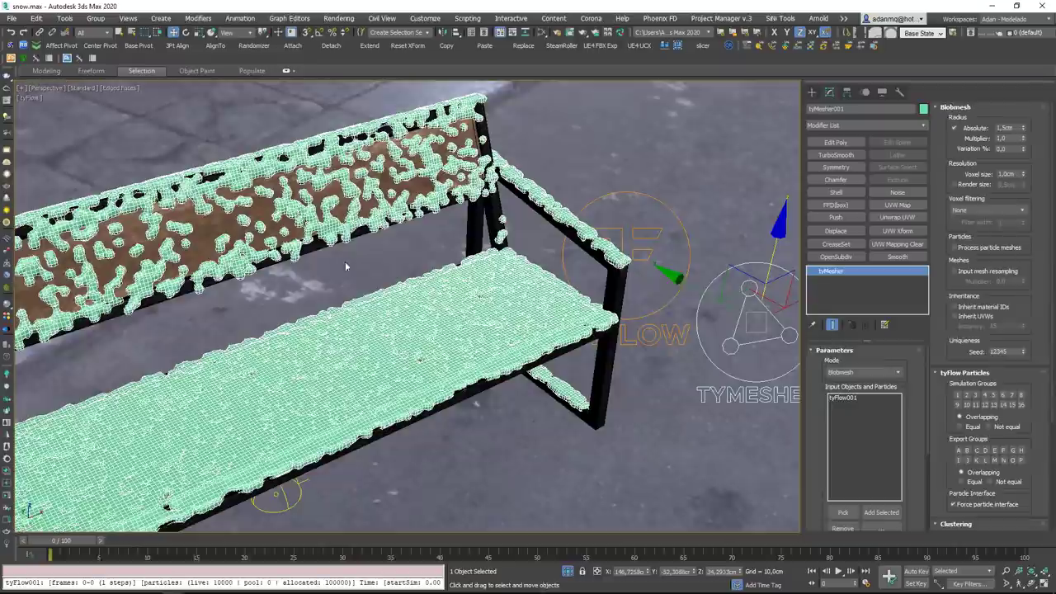
Set the tyMesher's absolute blob radius to 3 cm and inspect the mesh around the backrest, seat and armrests.
{"action": "middle_click_drag", "start_coordinate": [345, 261], "coordinate": [439, 307], "text": "alt"}
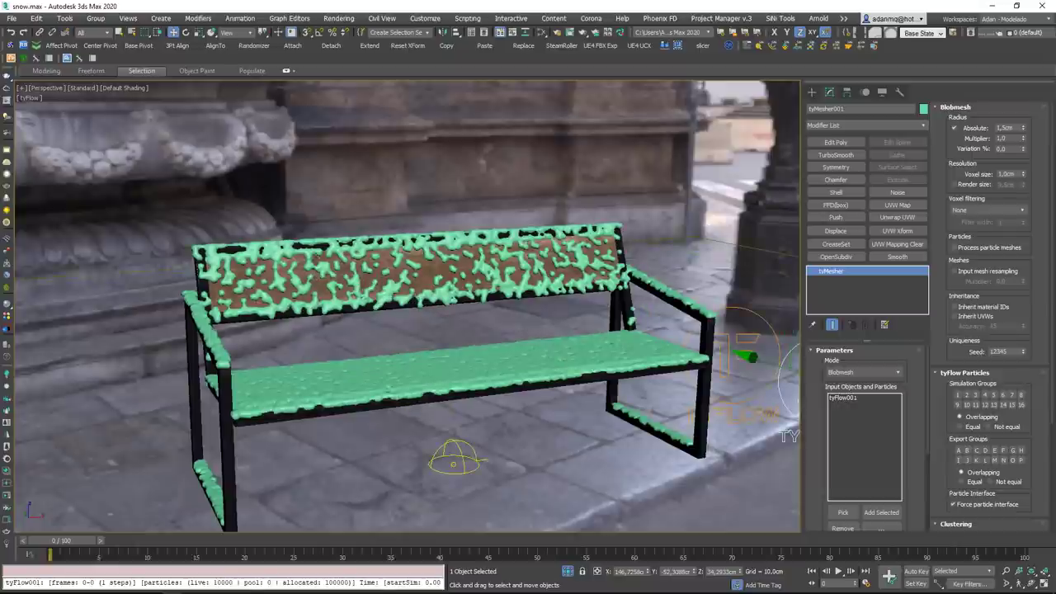
{"action": "middle_click_drag", "start_coordinate": [540, 306], "coordinate": [496, 335]}
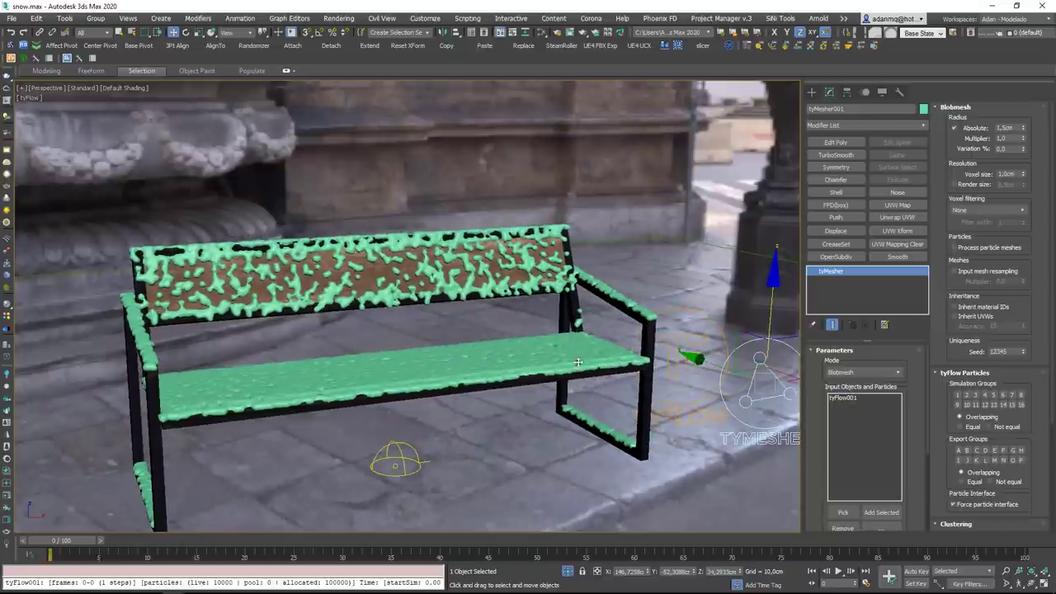
{"action": "left_click_drag", "start_coordinate": [916, 462], "coordinate": [938, 464]}
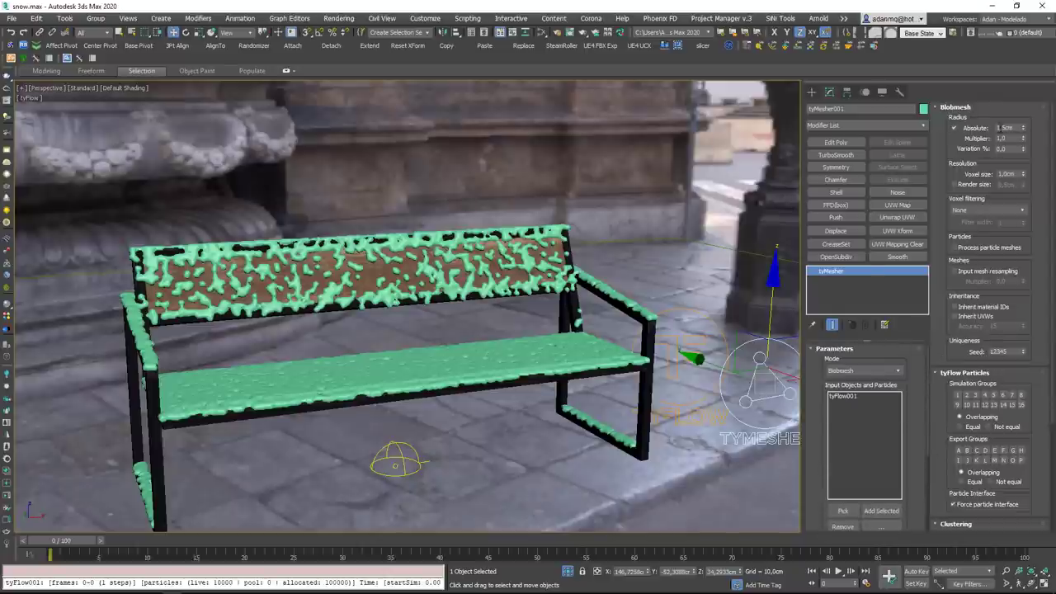
{"action": "double_click", "coordinate": [1003, 128]}
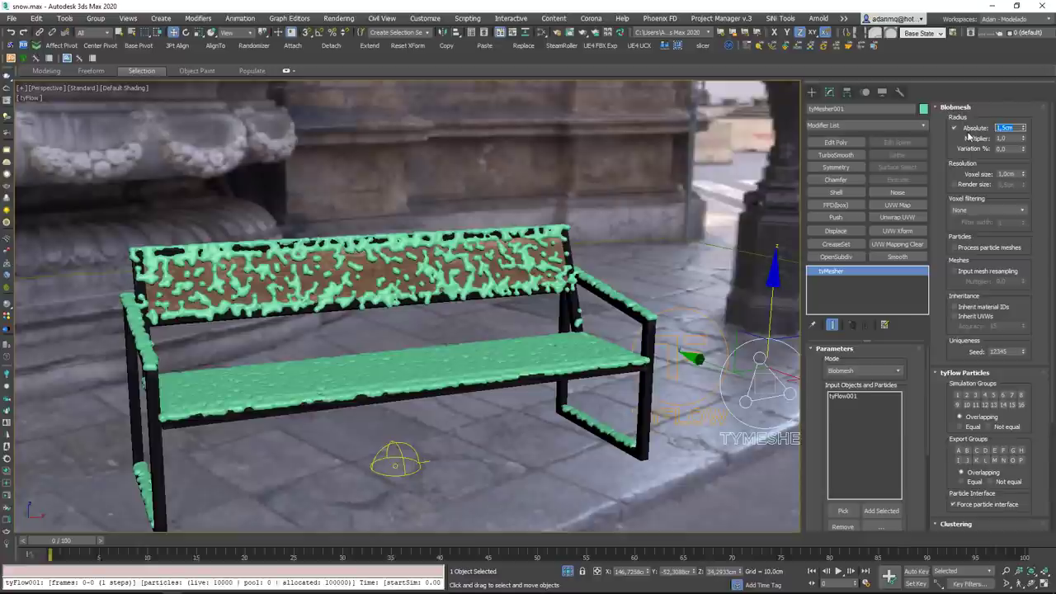
{"action": "type", "text": "3"}
{"action": "key", "text": "Return"}
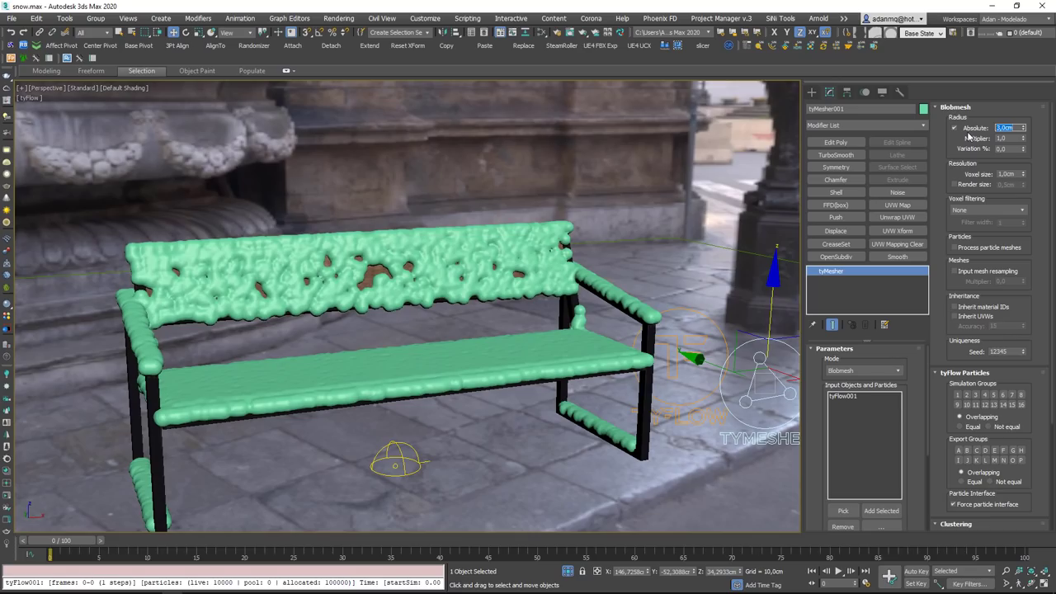
{"action": "middle_click_drag", "start_coordinate": [493, 146], "coordinate": [512, 248], "text": "alt"}
{"action": "scroll", "coordinate": [528, 262], "scroll_direction": "up", "scroll_amount": 4}
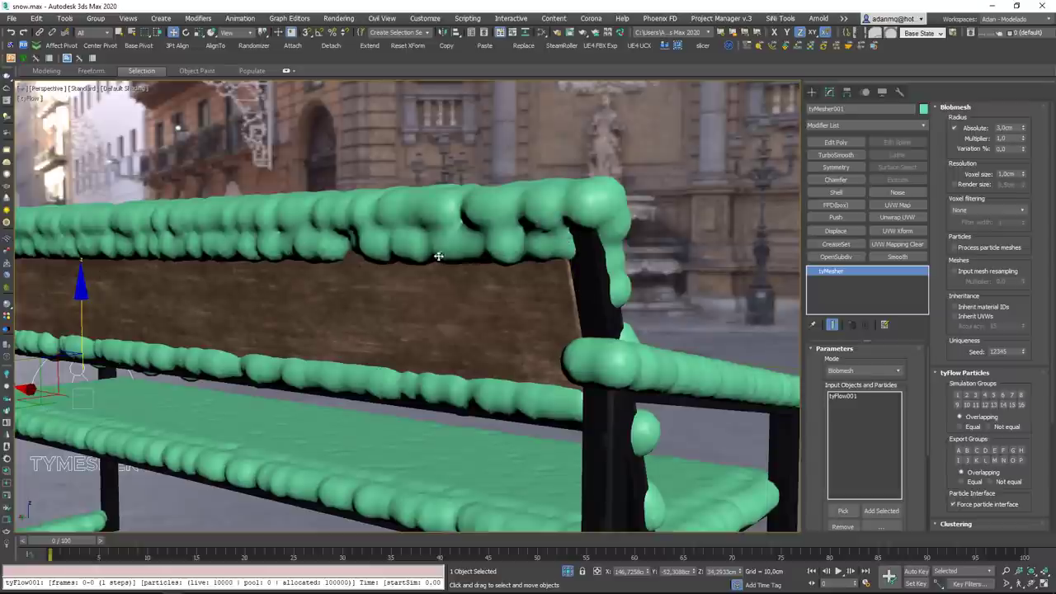
{"action": "scroll", "coordinate": [556, 248], "scroll_direction": "down", "scroll_amount": 4}
{"action": "middle_click_drag", "start_coordinate": [556, 247], "coordinate": [489, 312], "text": "alt"}
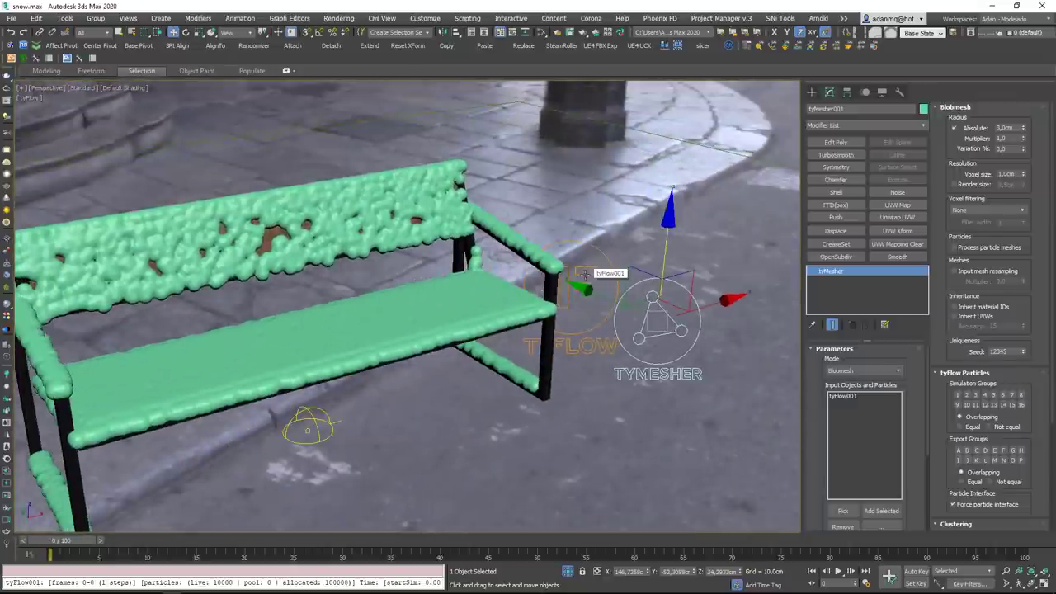
{"action": "middle_click_drag", "start_coordinate": [393, 321], "coordinate": [511, 328], "text": "alt"}
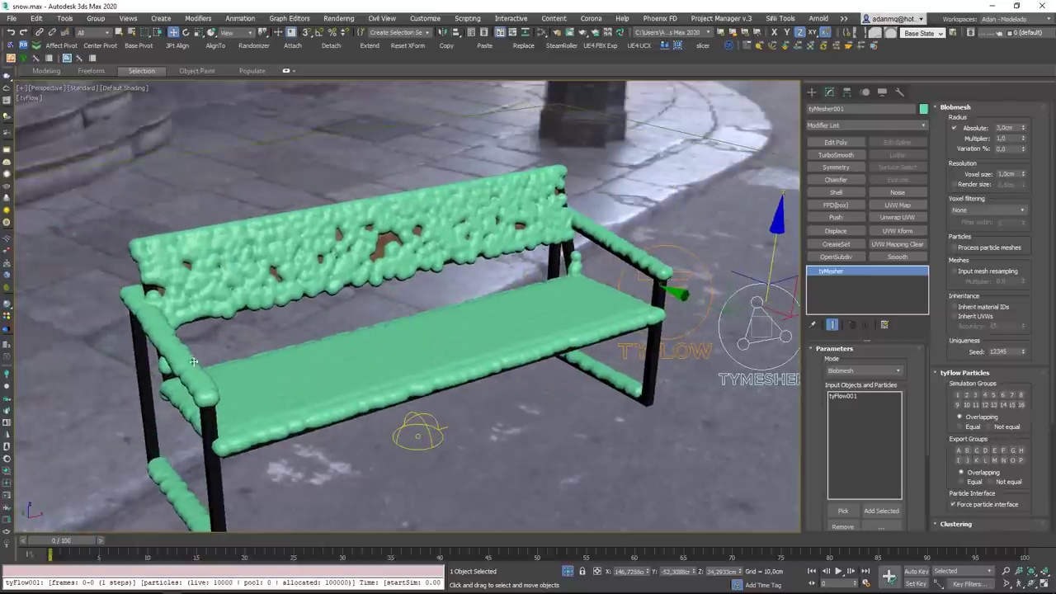
Set the tyMesher's absolute blob radius to 2 cm and check the coverage on the backrest.
{"action": "double_click", "coordinate": [1005, 128]}
{"action": "type", "text": "2"}
{"action": "key", "text": "Return"}
{"action": "scroll", "coordinate": [321, 240], "scroll_direction": "up", "scroll_amount": 5}
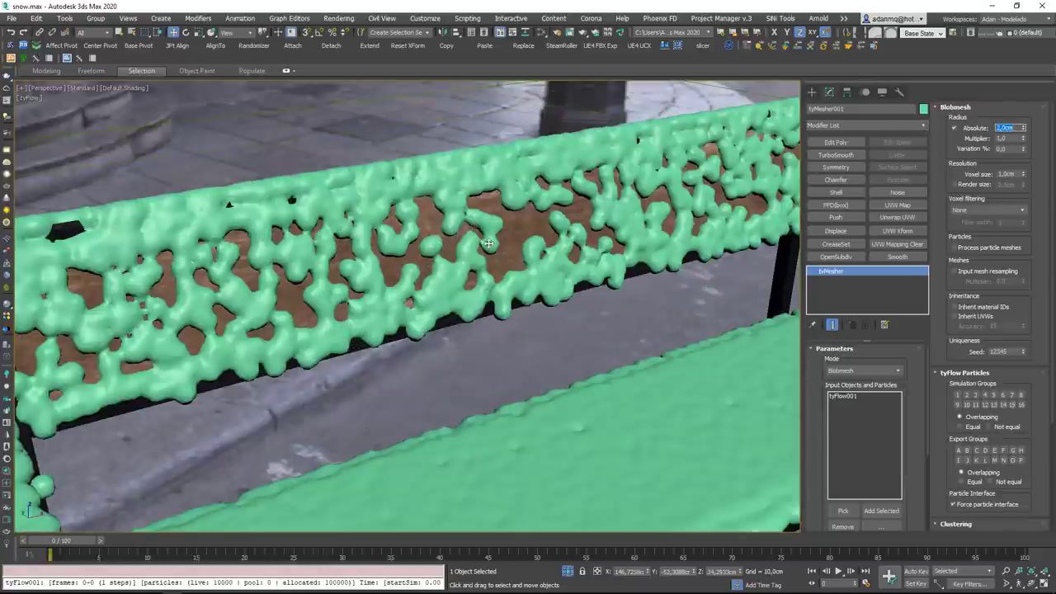
{"action": "scroll", "coordinate": [459, 350], "scroll_direction": "down", "scroll_amount": 5}
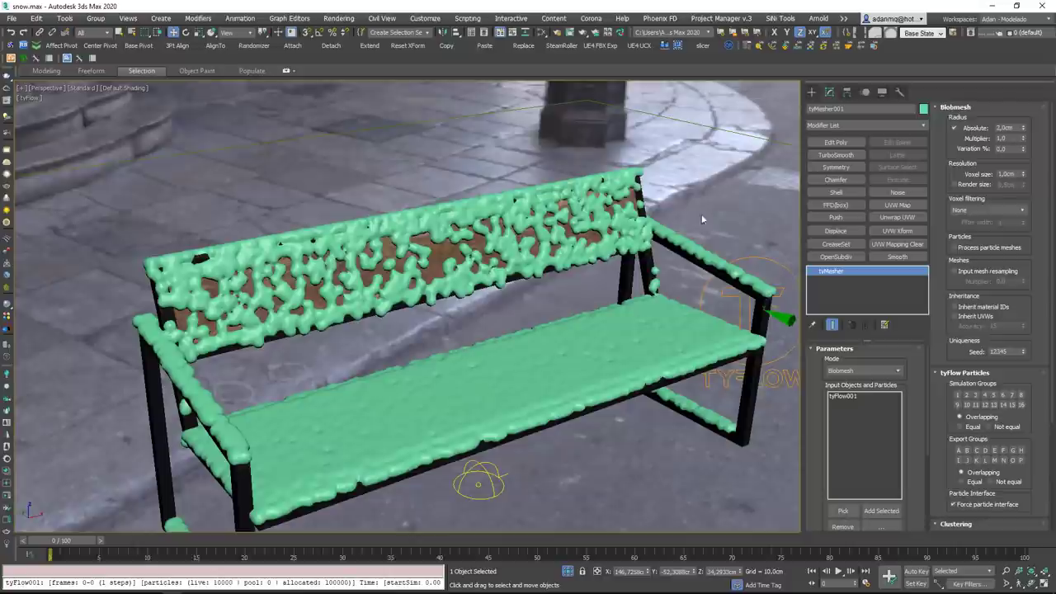
Compare the Gaussian, Mean and Median voxel filters on the blob mesh and apply Gaussian.
{"action": "left_click", "coordinate": [983, 211]}
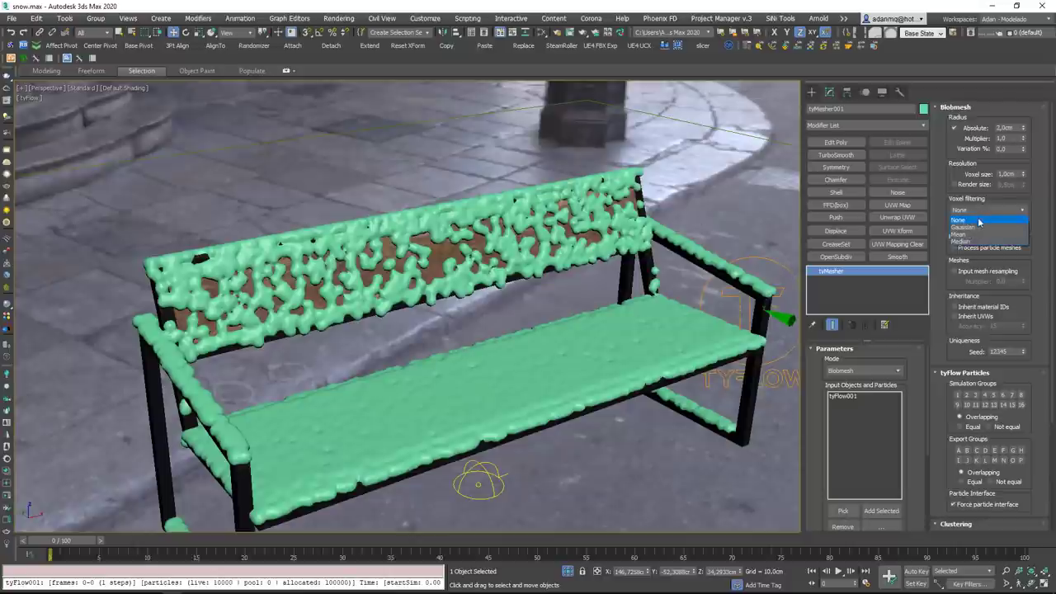
{"action": "left_click", "coordinate": [975, 228]}
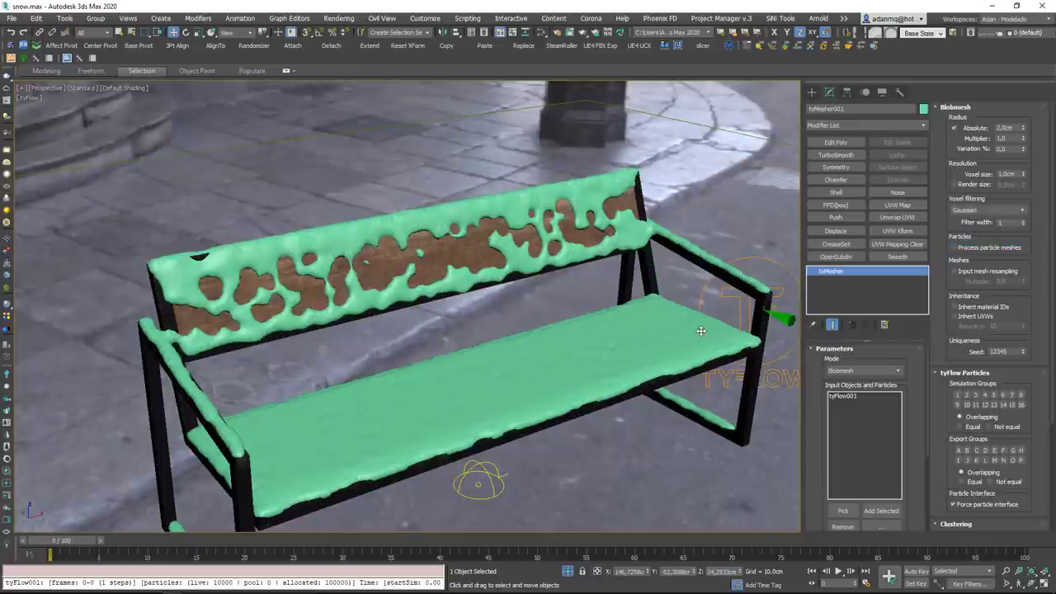
{"action": "left_click", "coordinate": [979, 211]}
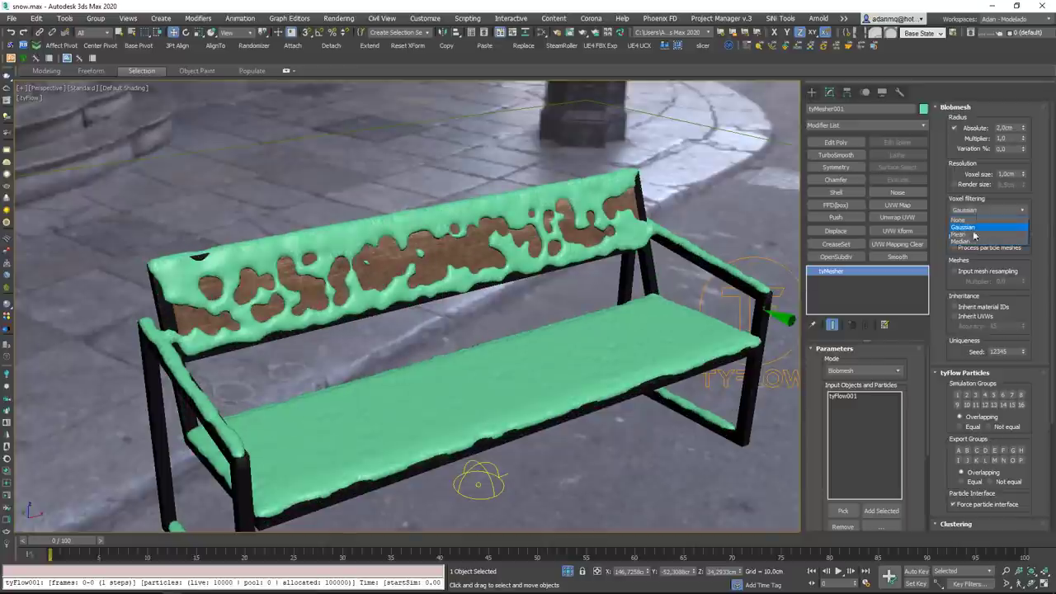
{"action": "left_click", "coordinate": [971, 236]}
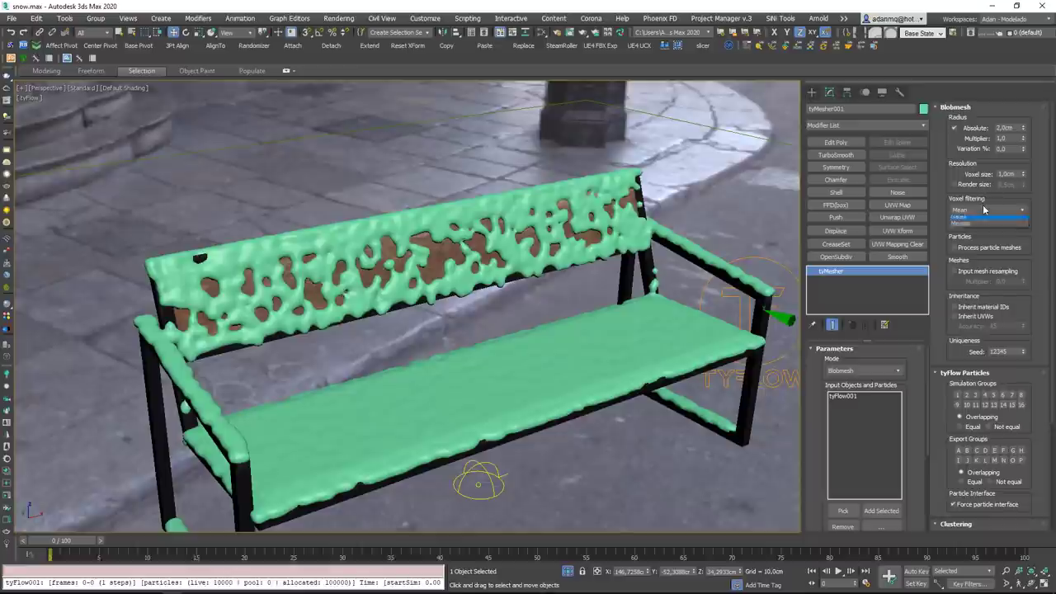
{"action": "left_click", "coordinate": [983, 206]}
{"action": "left_click", "coordinate": [971, 243]}
{"action": "left_click", "coordinate": [983, 210]}
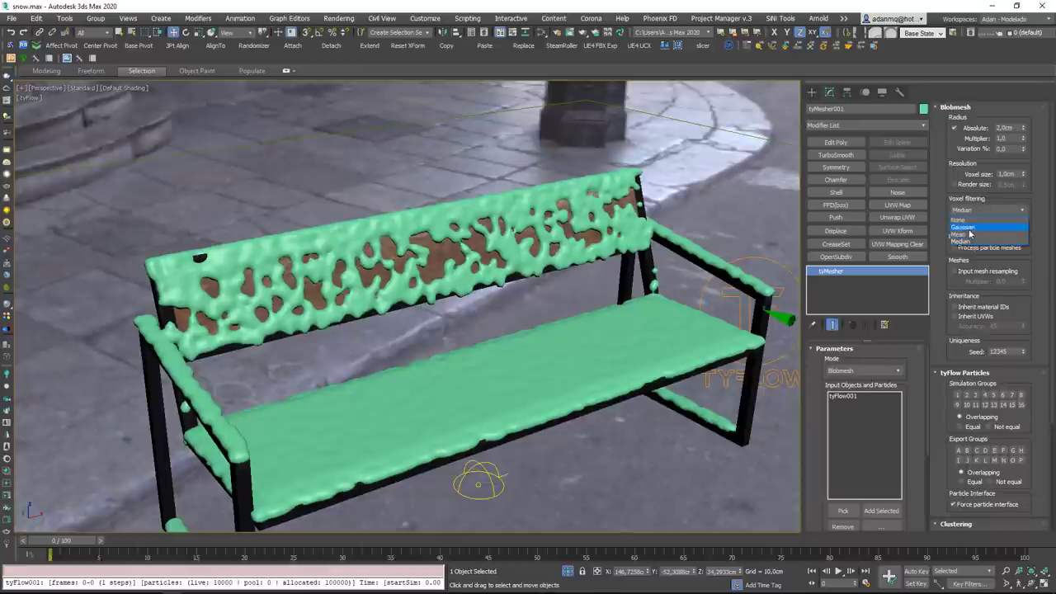
{"action": "left_click", "coordinate": [975, 228]}
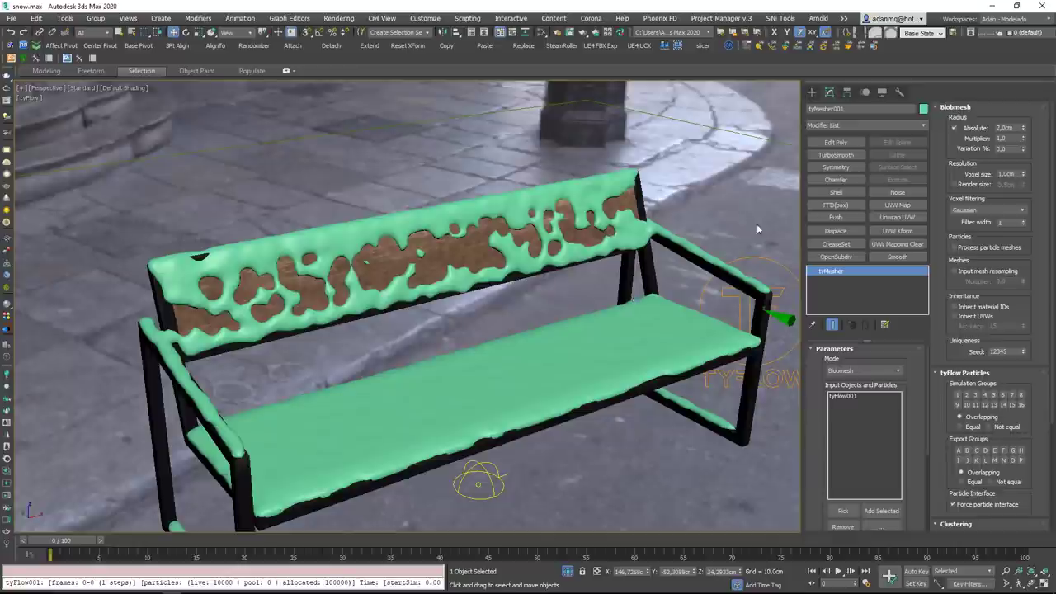
Try a filter width of 2 for the Gaussian voxel filter.
{"action": "double_click", "coordinate": [1009, 223]}
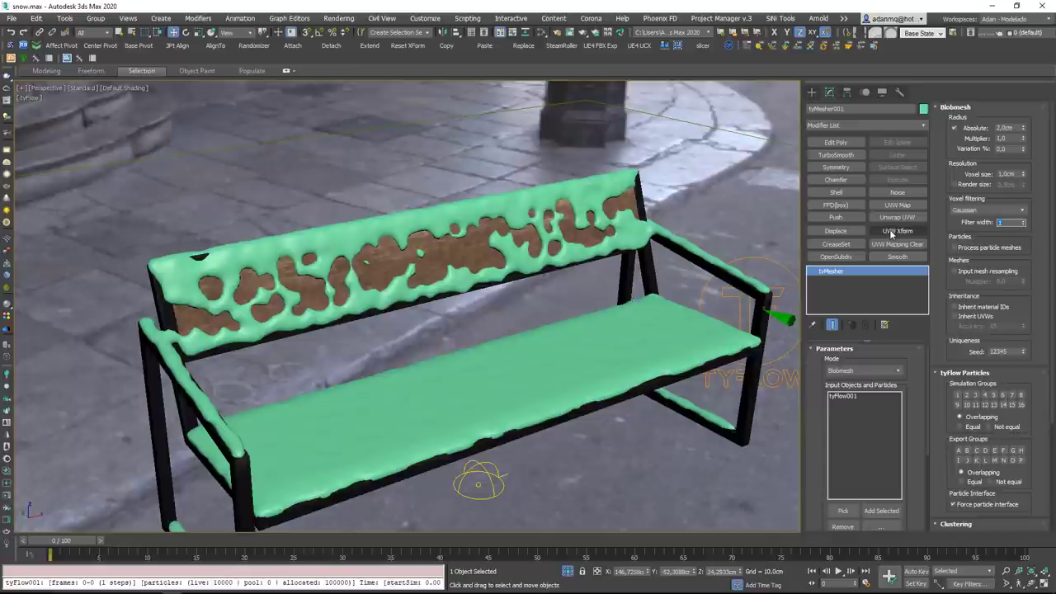
{"action": "type", "text": "2"}
{"action": "key", "text": "Return"}
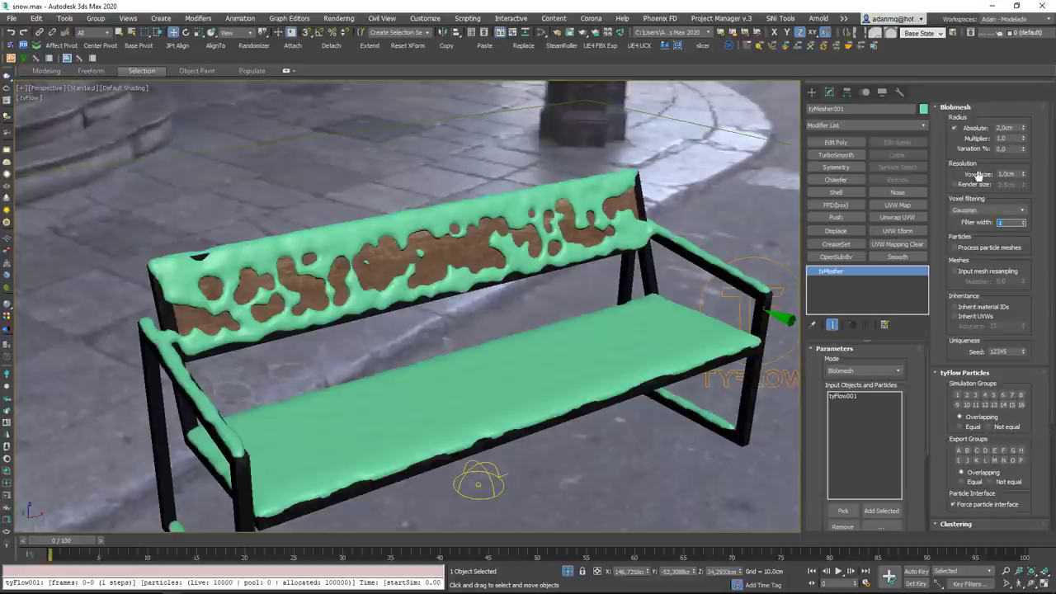
Set the blob mesh's voxel size to 0.5 cm and compare the backrest mesh with and without edged faces.
{"action": "key", "text": "F4"}
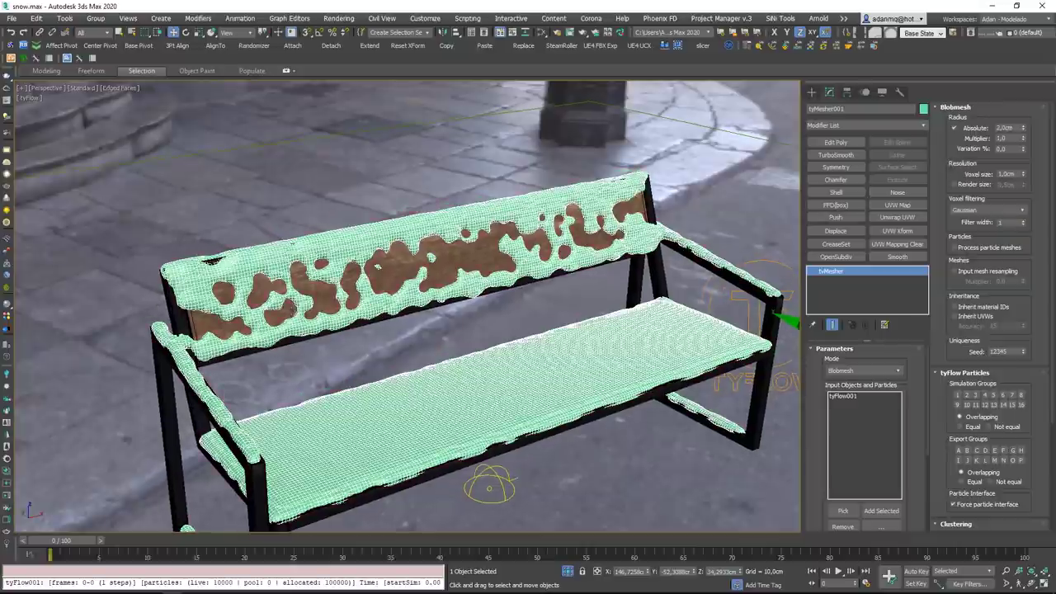
{"action": "scroll", "coordinate": [297, 301], "scroll_direction": "up", "scroll_amount": 3}
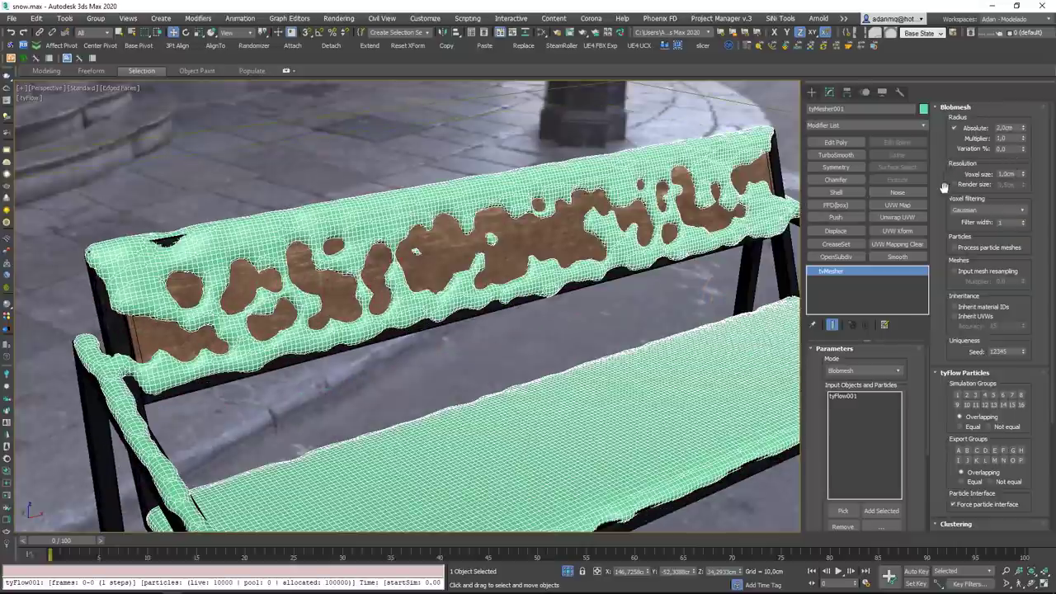
{"action": "scroll", "coordinate": [224, 248], "scroll_direction": "up", "scroll_amount": 2}
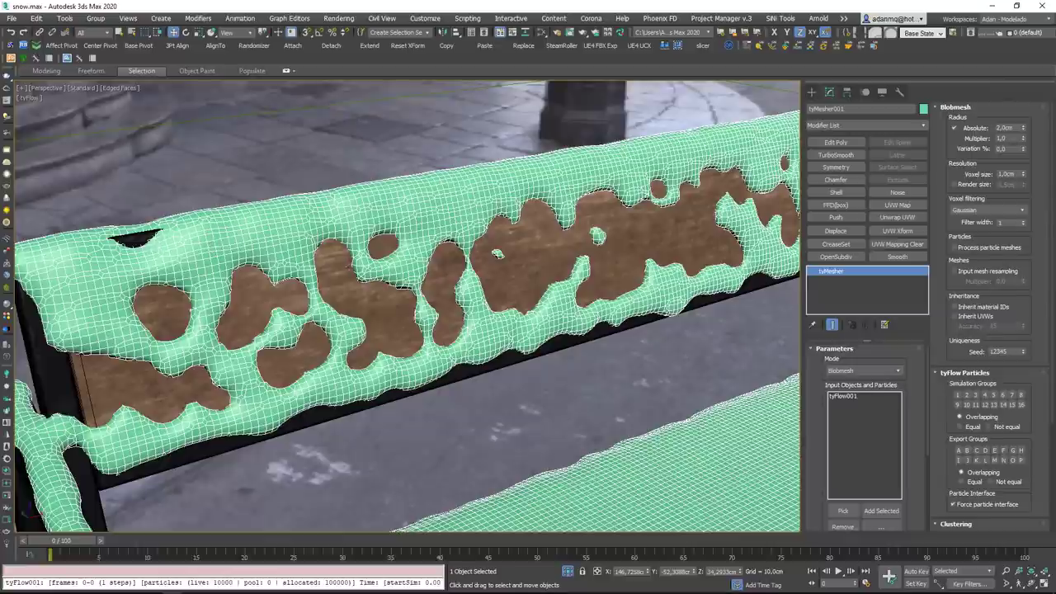
{"action": "double_click", "coordinate": [1006, 174]}
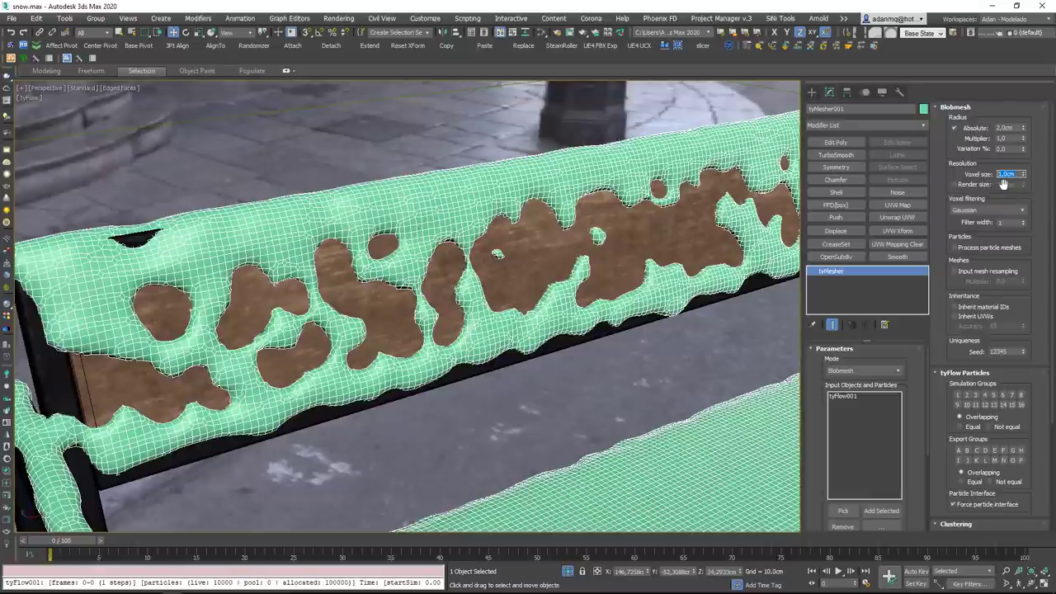
{"action": "type", "text": "0,5"}
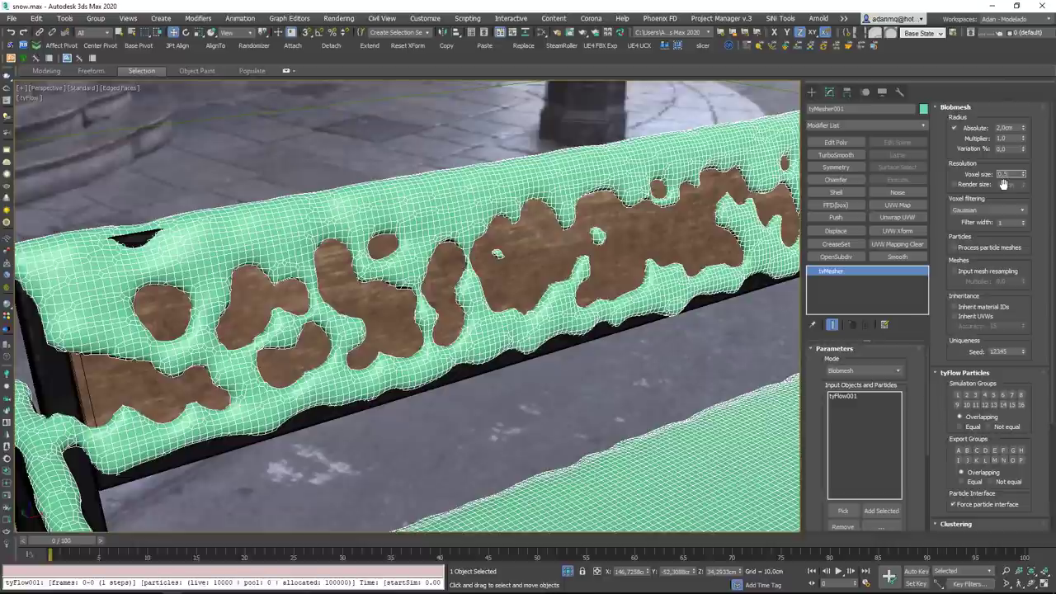
{"action": "key", "text": "Return"}
{"action": "middle_click_drag", "start_coordinate": [521, 307], "coordinate": [462, 307]}
{"action": "key", "text": "F4"}
{"action": "scroll", "coordinate": [428, 356], "scroll_direction": "down", "scroll_amount": 5}
{"action": "key", "text": "F4"}
{"action": "scroll", "coordinate": [521, 356], "scroll_direction": "up", "scroll_amount": 5}
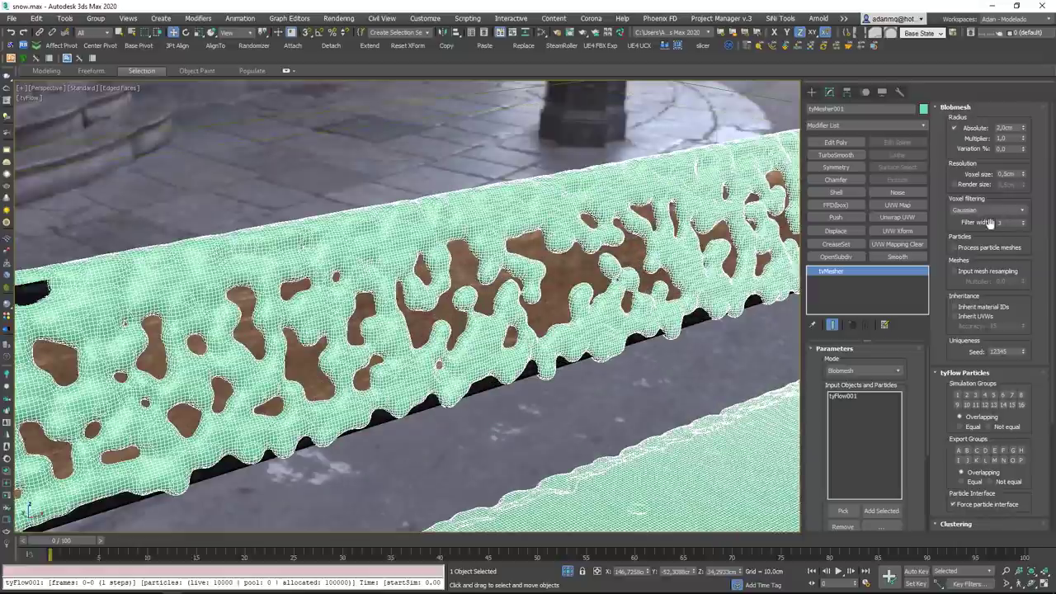
Set the Gaussian filter width to 2 and inspect the blob mesh over the bench with and without edged faces.
{"action": "double_click", "coordinate": [1001, 222]}
{"action": "type", "text": "2"}
{"action": "key", "text": "Return"}
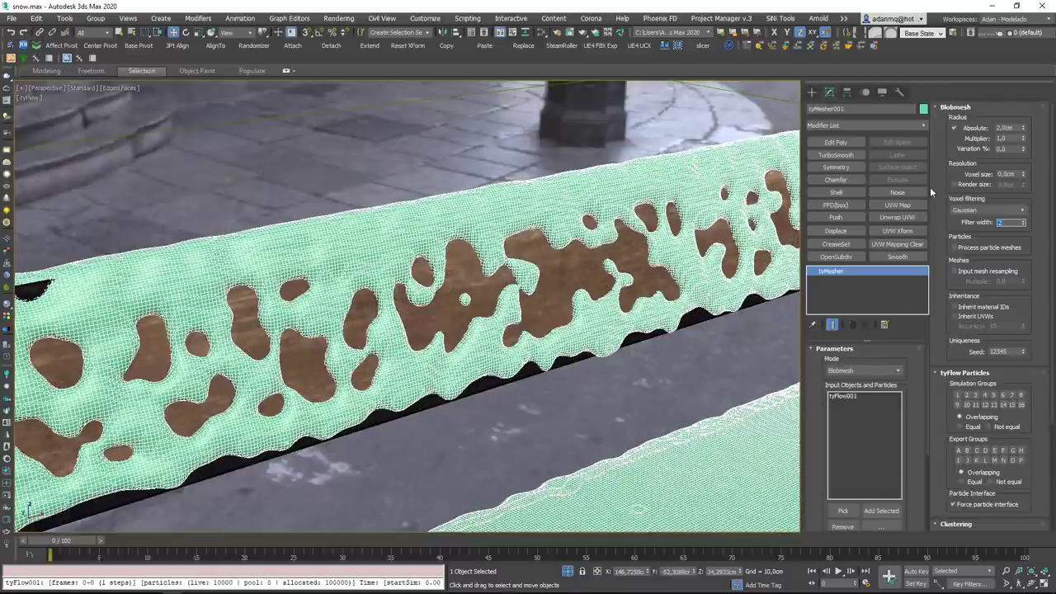
{"action": "key", "text": "F4"}
{"action": "scroll", "coordinate": [443, 335], "scroll_direction": "down", "scroll_amount": 4}
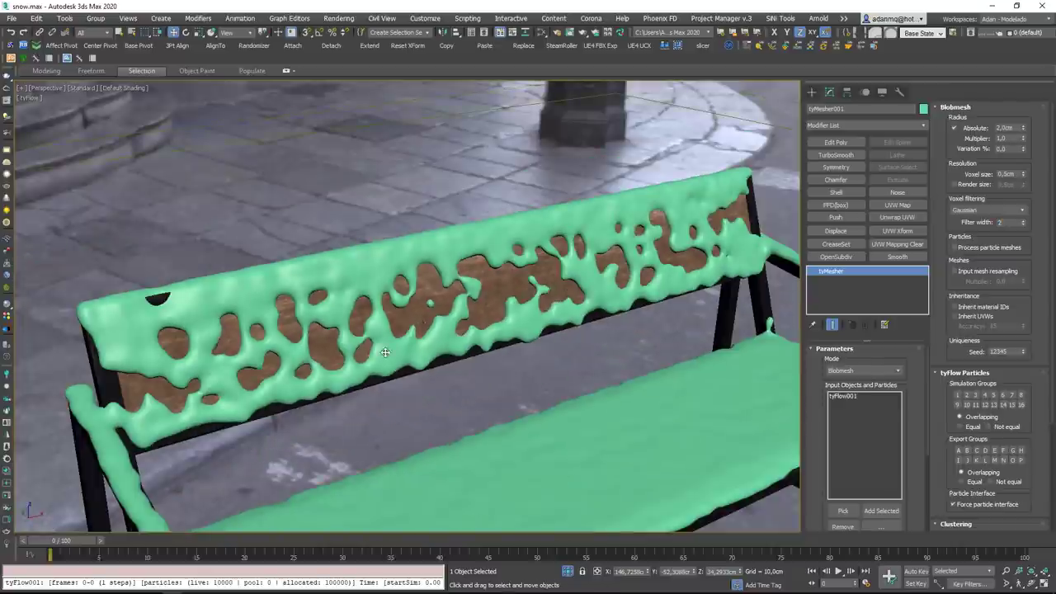
{"action": "key", "text": "F4"}
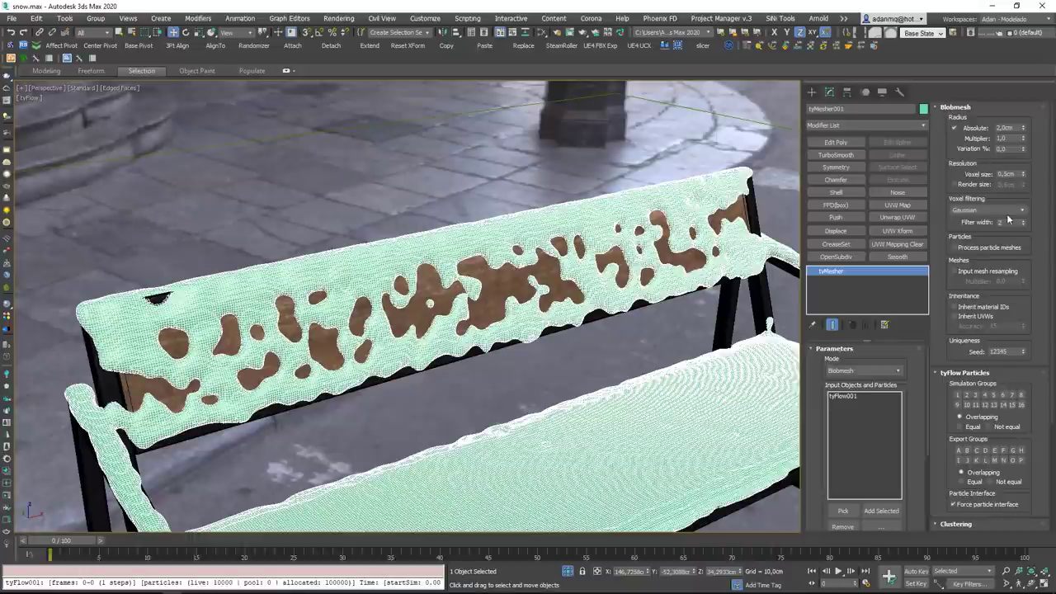
{"action": "scroll", "coordinate": [568, 344], "scroll_direction": "down", "scroll_amount": 6}
{"action": "key", "text": "F4"}
{"action": "mouse_move", "coordinate": [537, 354]}
{"action": "middle_mouse_down"}
{"action": "mouse_move", "coordinate": [488, 329]}
{"action": "mouse_move", "coordinate": [438, 321]}
{"action": "mouse_move", "coordinate": [504, 322]}
{"action": "middle_mouse_up"}
{"action": "scroll", "coordinate": [501, 326], "scroll_direction": "up", "scroll_amount": 5}
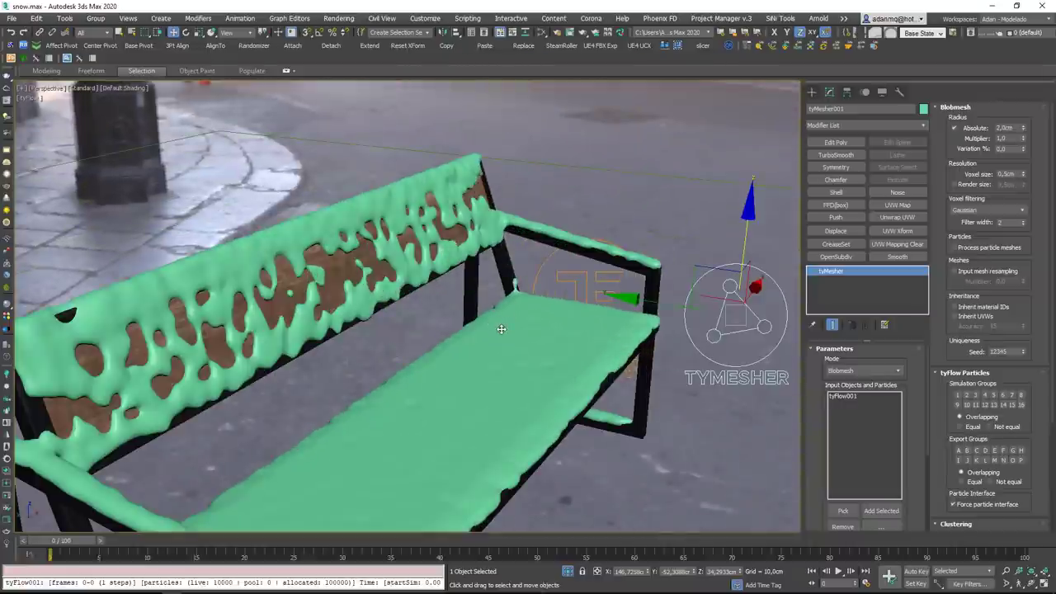
{"action": "middle_click_drag", "start_coordinate": [396, 404], "coordinate": [406, 371], "text": "alt"}
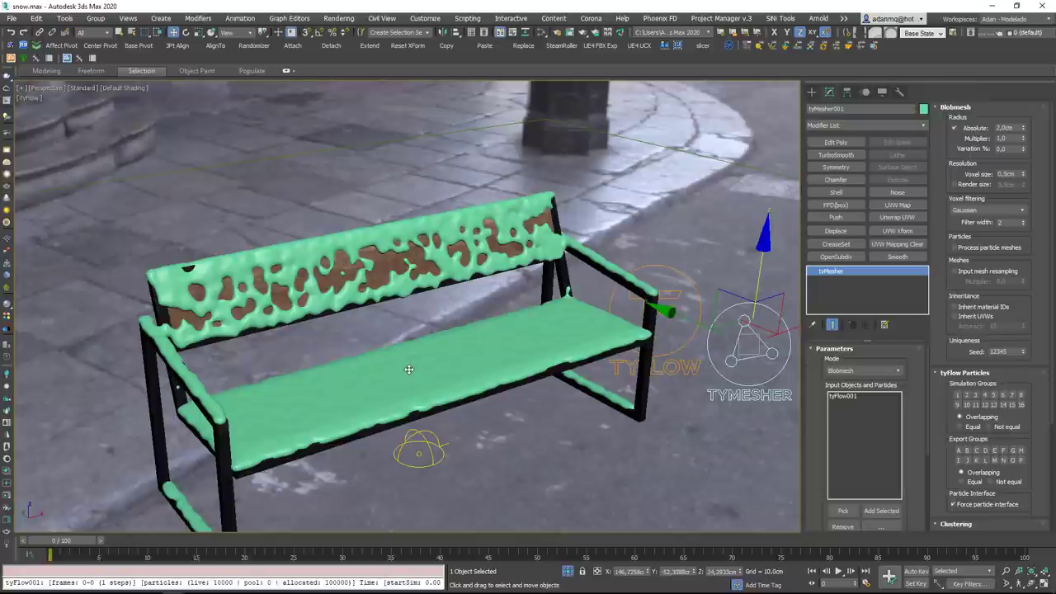
Remove tyFlow001 from the tyMesher's inputs and turn its Display operator back on in the tyFlow editor.
{"action": "left_click", "coordinate": [842, 397]}
{"action": "left_click", "coordinate": [843, 527]}
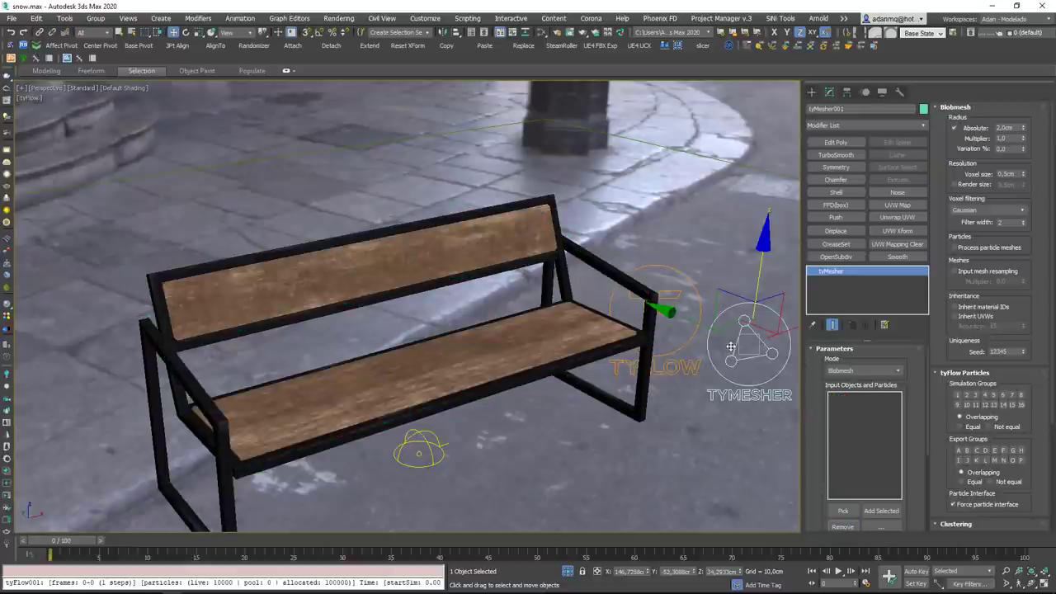
{"action": "left_click", "coordinate": [678, 293]}
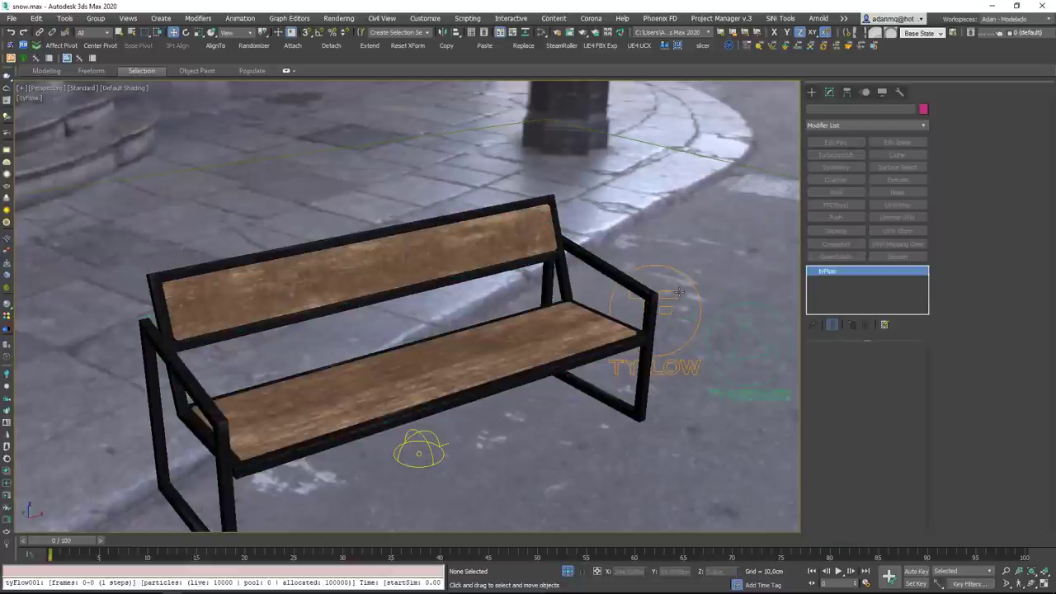
{"action": "left_click", "coordinate": [860, 378]}
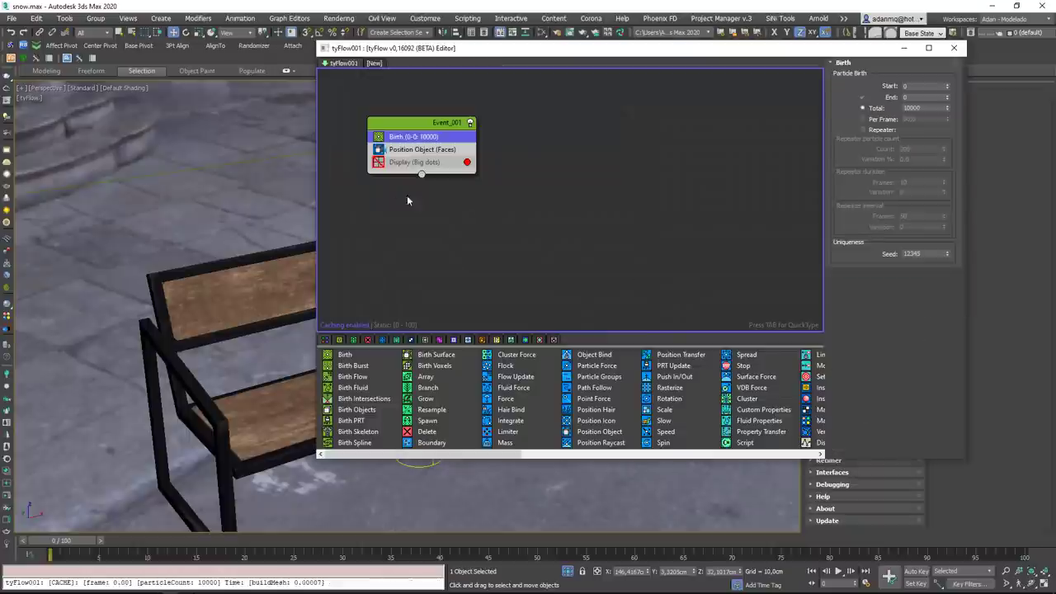
{"action": "left_click", "coordinate": [414, 163]}
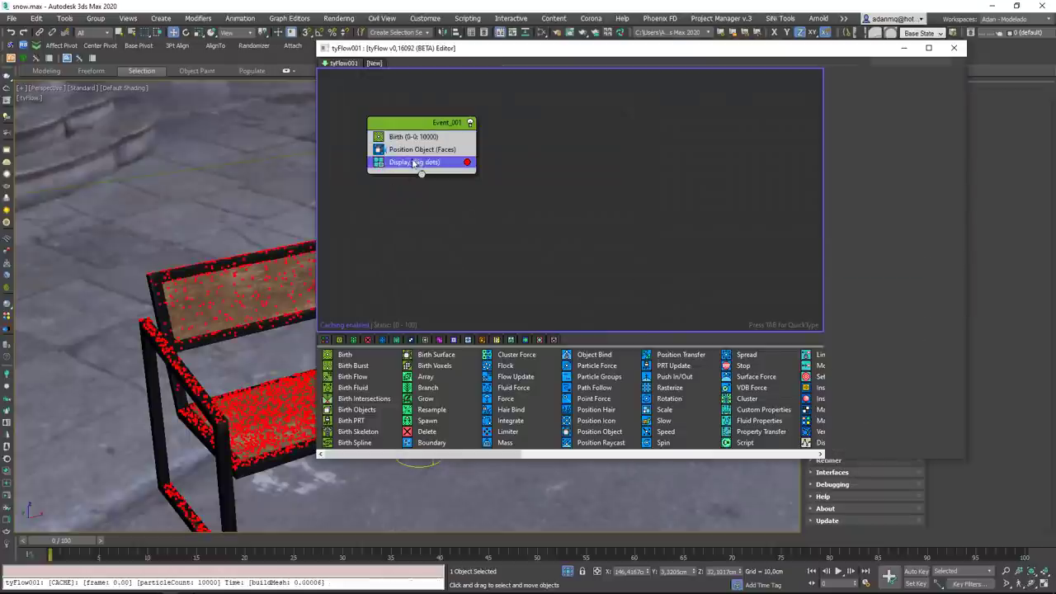
Turn off Density by normals in the Position Object operator.
{"action": "left_click", "coordinate": [421, 150]}
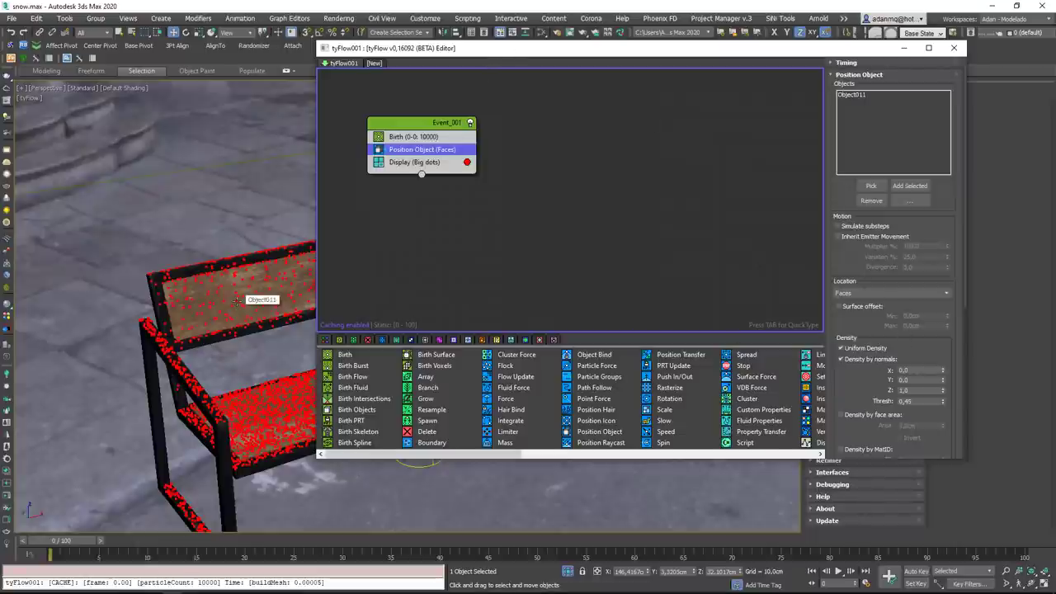
{"action": "left_click", "coordinate": [844, 360]}
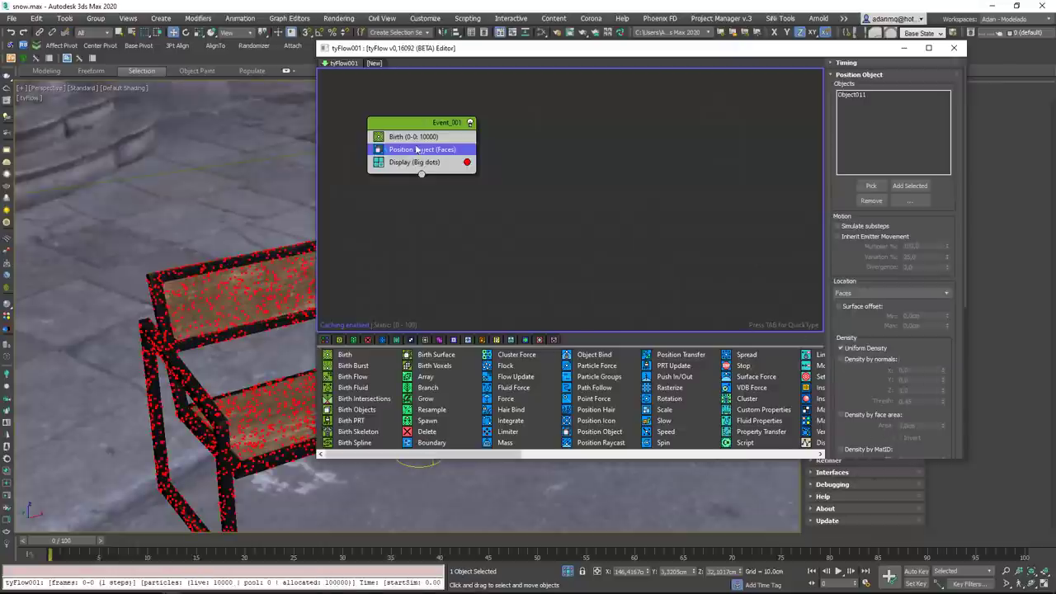
Disable the Position Object operator and add a Position Raycast operator below it in Event_001.
{"action": "left_click", "coordinate": [378, 149]}
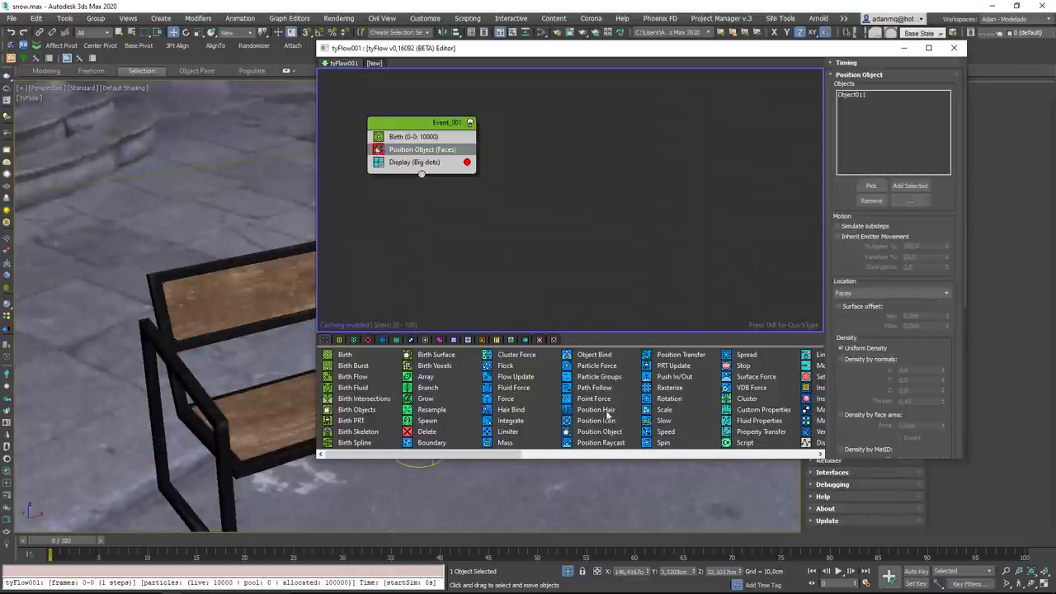
{"action": "left_click_drag", "start_coordinate": [581, 444], "coordinate": [417, 162]}
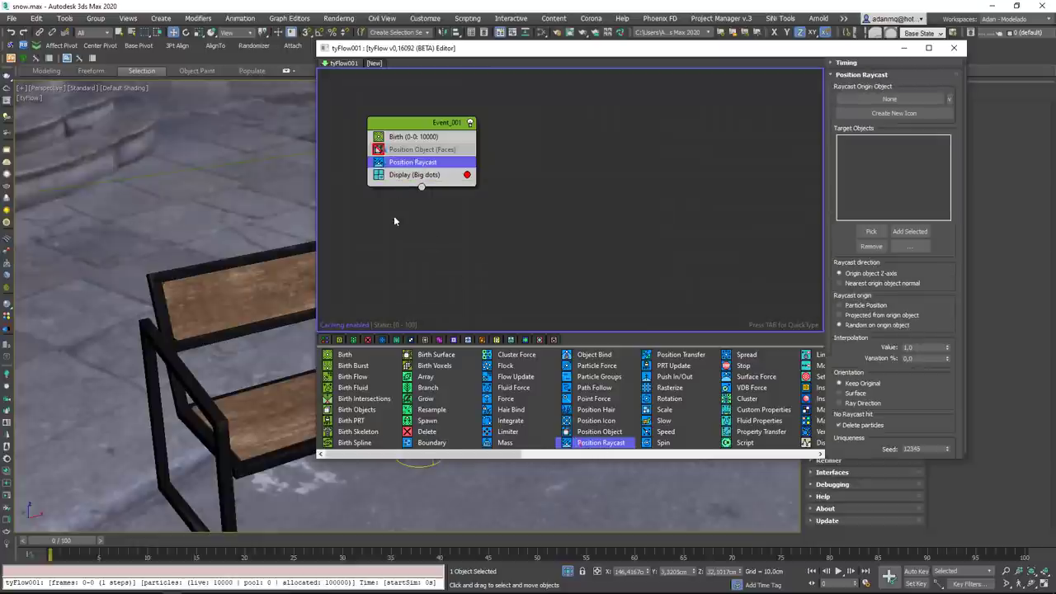
Add the bench, Object011, as a target object of the Position Raycast operator.
{"action": "left_click_drag", "start_coordinate": [482, 50], "coordinate": [680, 58]}
{"action": "scroll", "coordinate": [368, 278], "scroll_direction": "down", "scroll_amount": 4}
{"action": "middle_click_drag", "start_coordinate": [368, 278], "coordinate": [291, 307]}
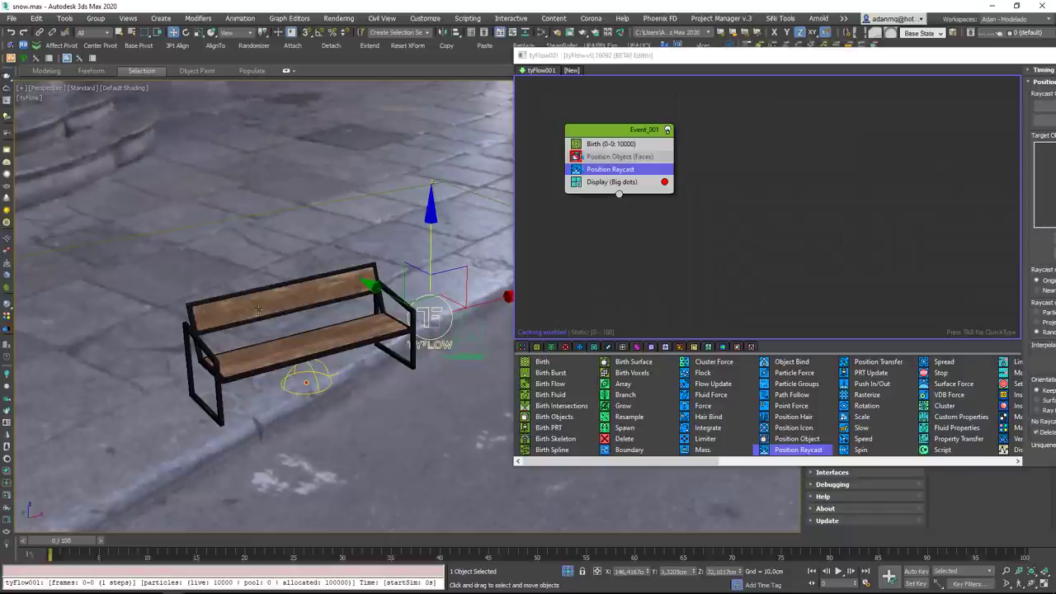
{"action": "left_click_drag", "start_coordinate": [740, 58], "coordinate": [625, 54]}
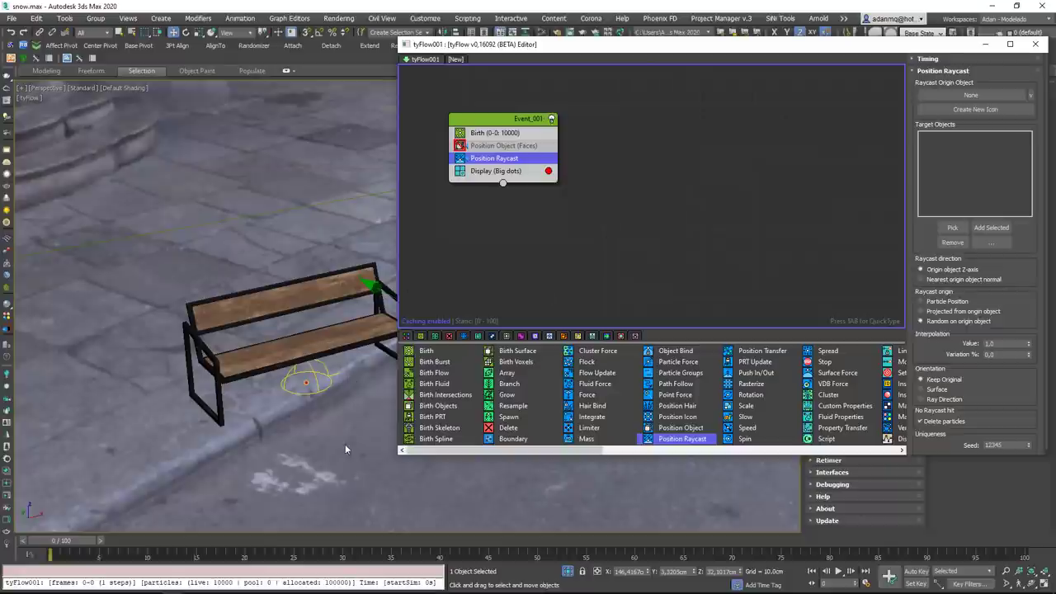
{"action": "left_click", "coordinate": [953, 227]}
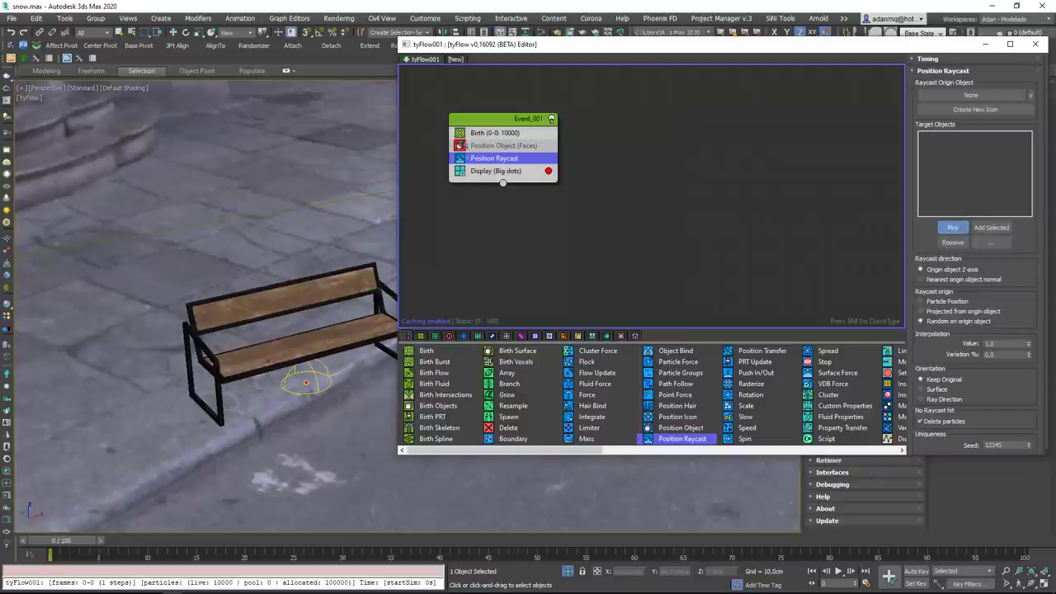
{"action": "left_click", "coordinate": [287, 350]}
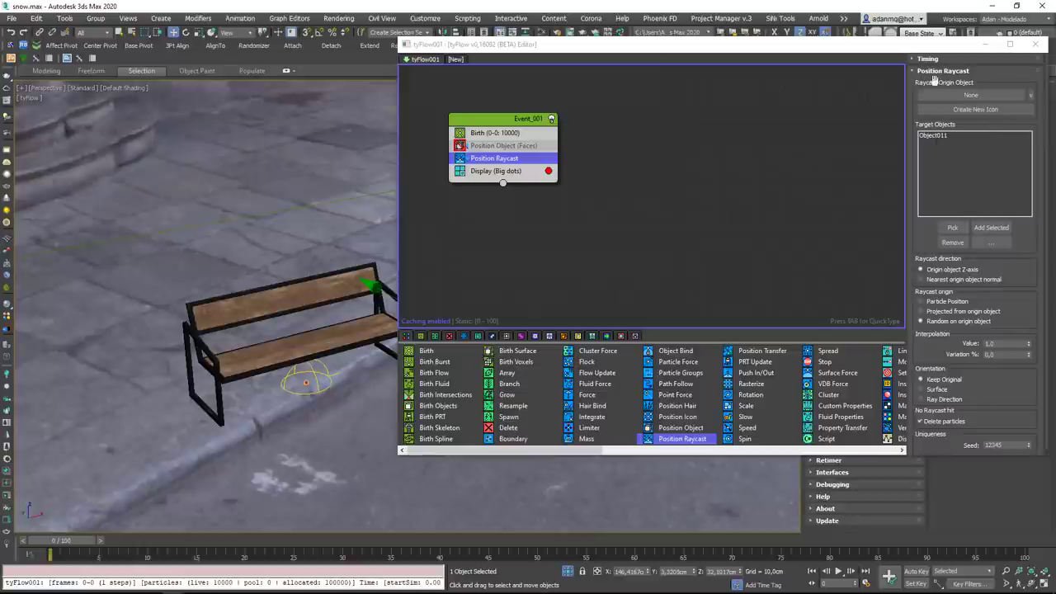
Create a new tyIcon as the raycast origin object and place it above the middle of the bench.
{"action": "left_click", "coordinate": [981, 112]}
{"action": "middle_click_drag", "start_coordinate": [279, 366], "coordinate": [247, 325], "text": "alt"}
{"action": "middle_click_drag", "start_coordinate": [244, 396], "coordinate": [251, 412], "text": "alt"}
{"action": "middle_click_drag", "start_coordinate": [251, 369], "coordinate": [251, 399]}
{"action": "middle_click_drag", "start_coordinate": [250, 400], "coordinate": [276, 330], "text": "alt"}
{"action": "left_click_drag", "start_coordinate": [277, 263], "coordinate": [349, 206]}
{"action": "middle_click_drag", "start_coordinate": [349, 206], "coordinate": [352, 289], "text": "alt"}
{"action": "middle_click_drag", "start_coordinate": [304, 235], "coordinate": [391, 188], "text": "alt"}
{"action": "left_click_drag", "start_coordinate": [391, 188], "coordinate": [295, 209]}
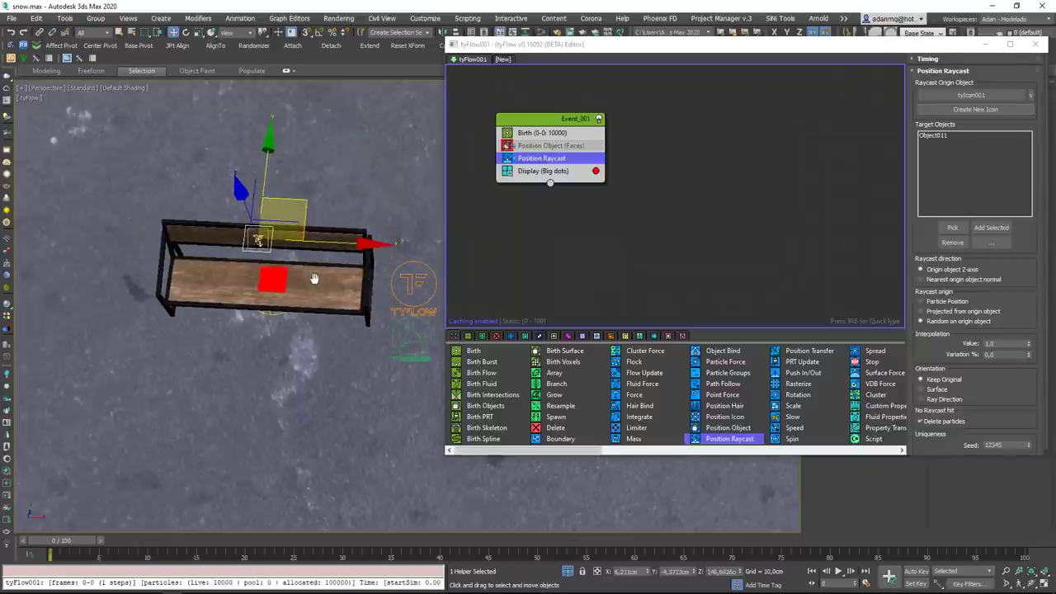
In the top view, extend the tyIcon's length to about 229 cm and shift it sideways to centre it over the bench.
{"action": "key", "text": "t"}
{"action": "key", "text": "z"}
{"action": "scroll", "coordinate": [218, 282], "scroll_direction": "down", "scroll_amount": 8}
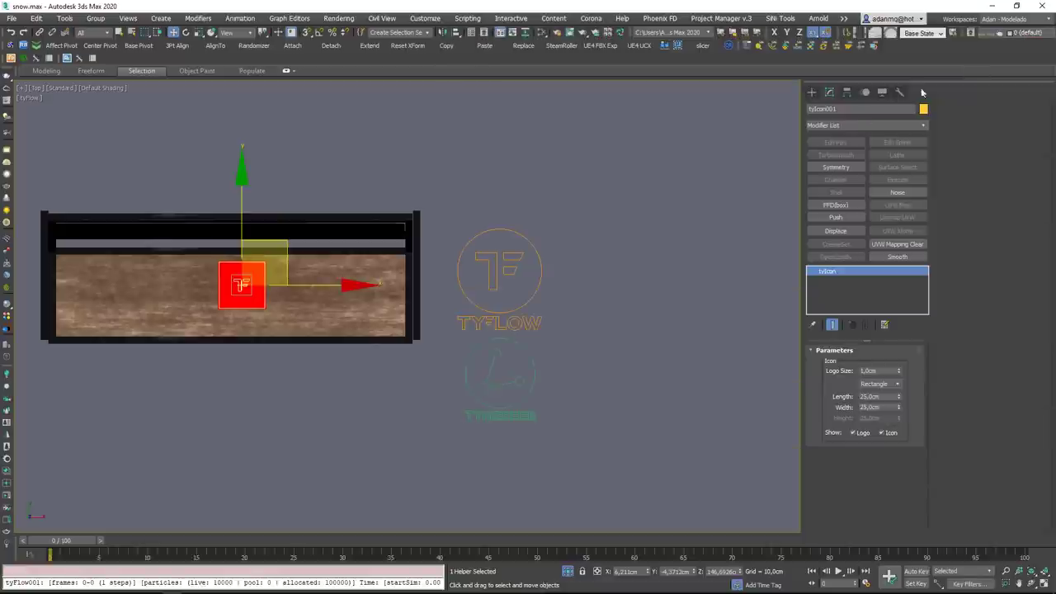
{"action": "left_click", "coordinate": [1036, 43]}
{"action": "middle_click_drag", "start_coordinate": [377, 263], "coordinate": [549, 240]}
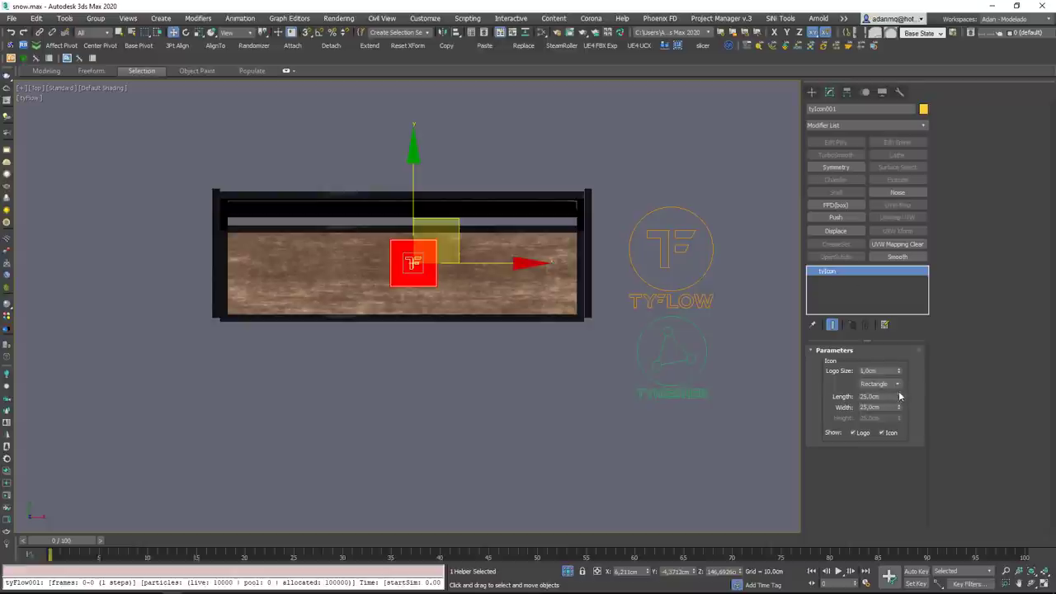
{"action": "left_click_drag", "start_coordinate": [900, 397], "coordinate": [632, 434]}
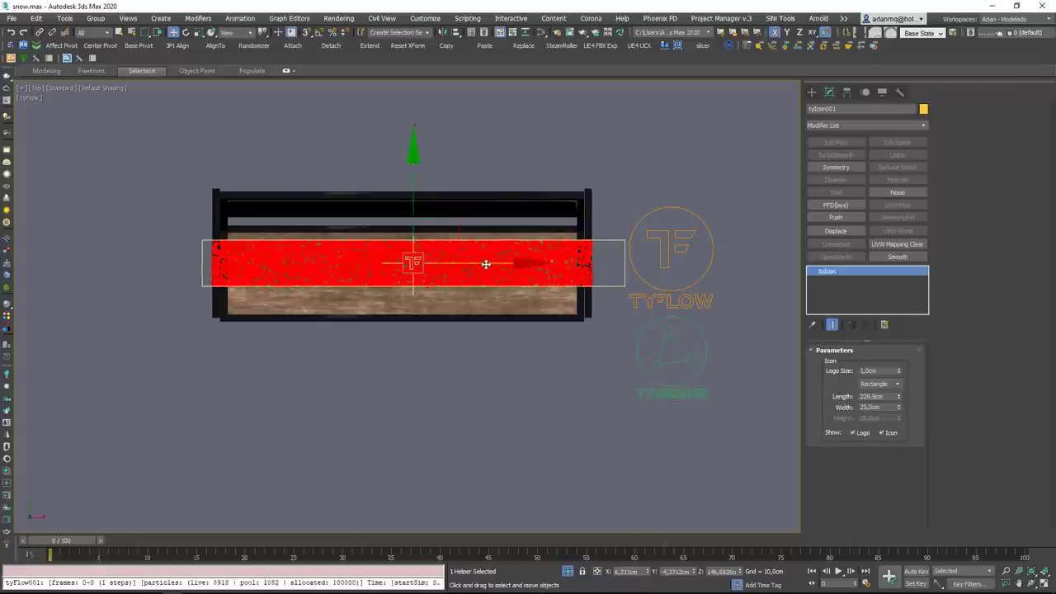
{"action": "left_click_drag", "start_coordinate": [486, 264], "coordinate": [470, 266]}
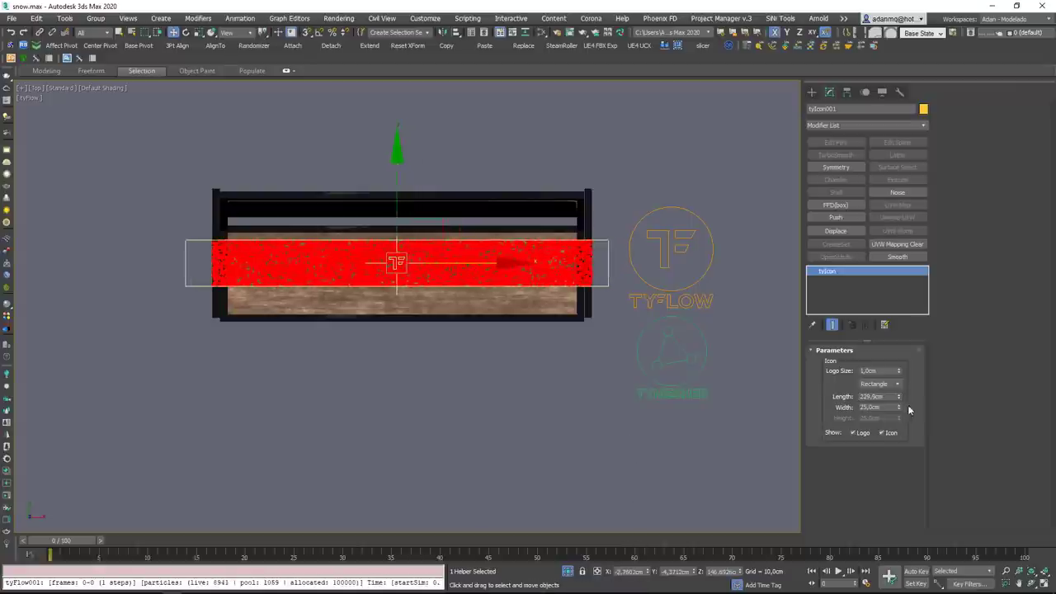
Increase the tyIcon's width to about 82.1 cm and shift it slightly toward the backrest.
{"action": "left_click_drag", "start_coordinate": [898, 407], "coordinate": [475, 155]}
{"action": "right_click", "coordinate": [476, 155]}
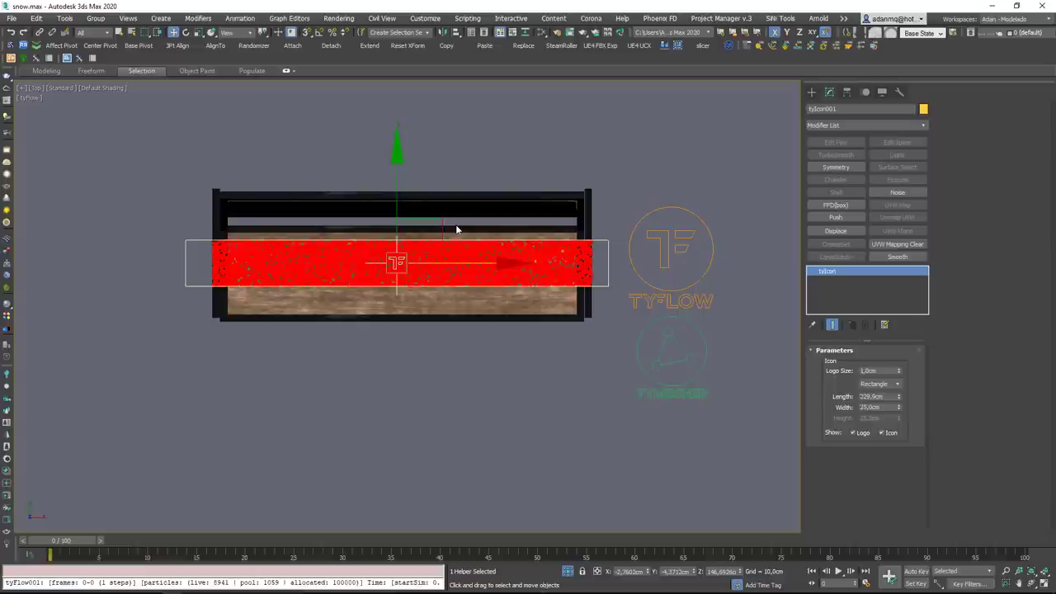
{"action": "left_click_drag", "start_coordinate": [900, 410], "coordinate": [836, 84]}
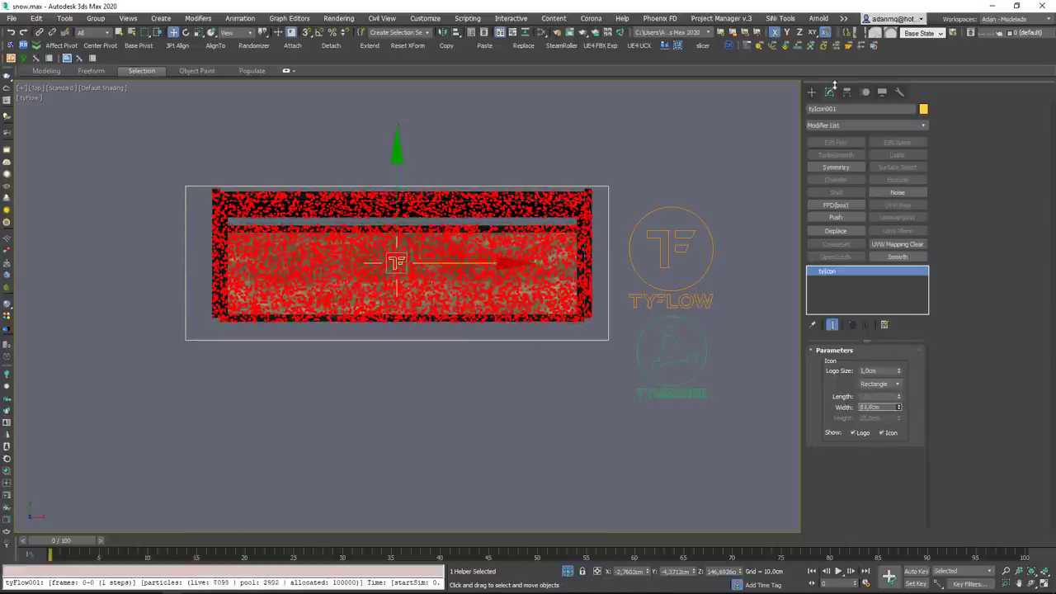
{"action": "left_click_drag", "start_coordinate": [395, 207], "coordinate": [393, 198]}
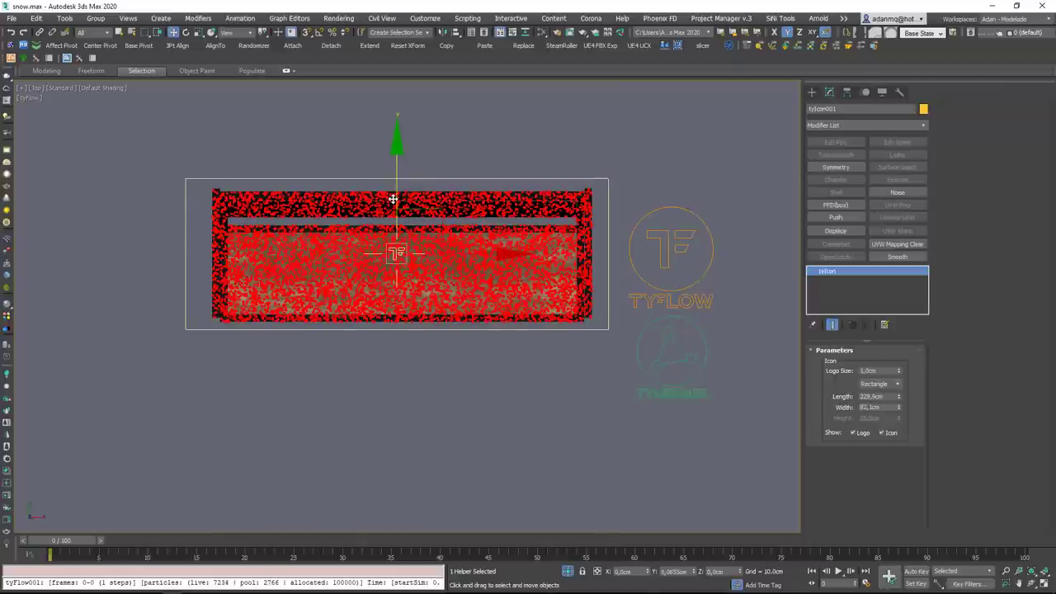
Reduce the tyIcon's length to about 216.3 cm and recentre it along the bench.
{"action": "left_click_drag", "start_coordinate": [900, 399], "coordinate": [894, 480]}
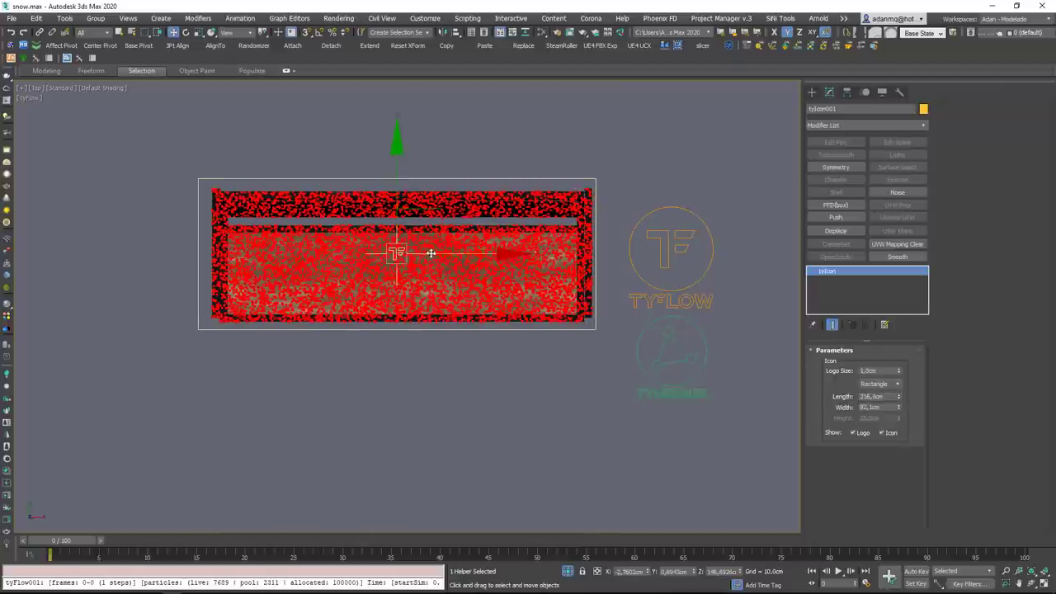
{"action": "left_click_drag", "start_coordinate": [453, 258], "coordinate": [457, 258]}
Examine the raycast particles along the backrest's upper corner from an orbited close-up in wireframe and shaded display.
{"action": "mouse_move", "coordinate": [457, 257]}
{"action": "middle_mouse_down", "text": "alt"}
{"action": "mouse_move", "coordinate": [448, 354]}
{"action": "mouse_move", "coordinate": [519, 295]}
{"action": "mouse_move", "coordinate": [569, 314]}
{"action": "mouse_move", "coordinate": [394, 331]}
{"action": "mouse_move", "coordinate": [443, 336]}
{"action": "mouse_move", "coordinate": [525, 224]}
{"action": "mouse_move", "coordinate": [549, 225]}
{"action": "middle_mouse_up", "text": "alt"}
{"action": "scroll", "coordinate": [315, 216], "scroll_direction": "up", "scroll_amount": 8}
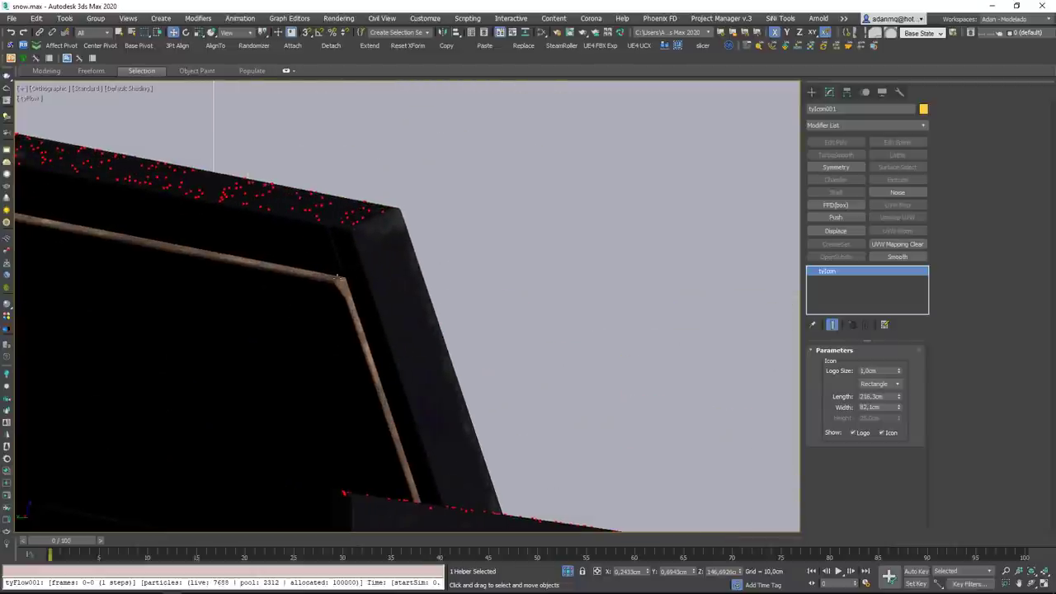
{"action": "key", "text": "F3"}
{"action": "key", "text": "F3"}
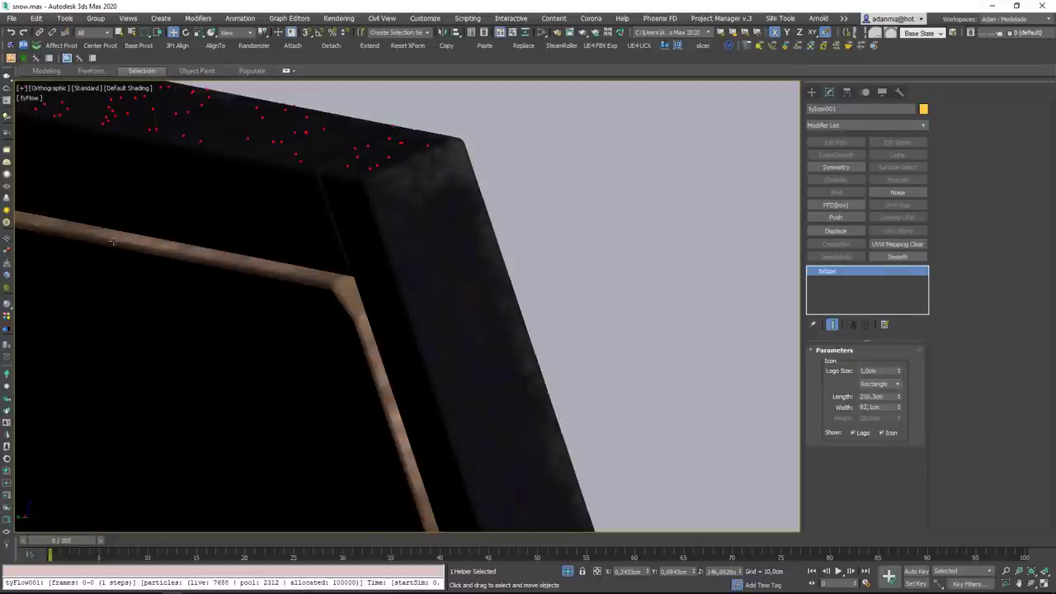
{"action": "scroll", "coordinate": [268, 244], "scroll_direction": "down", "scroll_amount": 8}
{"action": "middle_click_drag", "start_coordinate": [401, 266], "coordinate": [470, 209], "text": "alt"}
{"action": "key", "text": "p"}
{"action": "key", "text": "z"}
Add tyFlow001 to the tyMesher's input objects to mesh the raycast particles.
{"action": "left_click", "coordinate": [433, 202]}
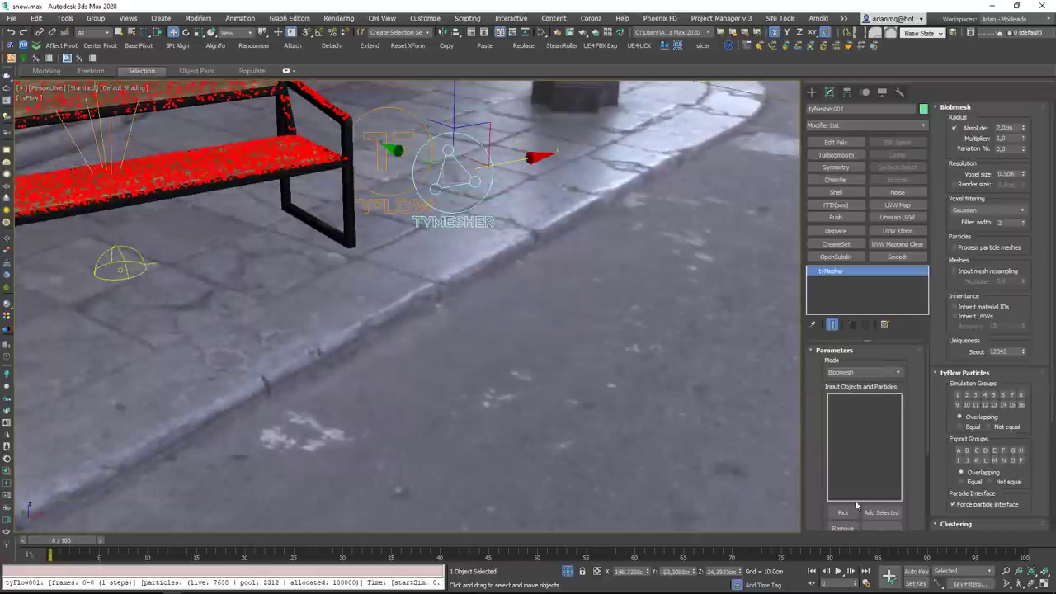
{"action": "left_click", "coordinate": [847, 511]}
{"action": "left_click", "coordinate": [402, 199]}
{"action": "middle_click_drag", "start_coordinate": [308, 268], "coordinate": [441, 349]}
{"action": "middle_click_drag", "start_coordinate": [457, 402], "coordinate": [488, 327], "text": "alt"}
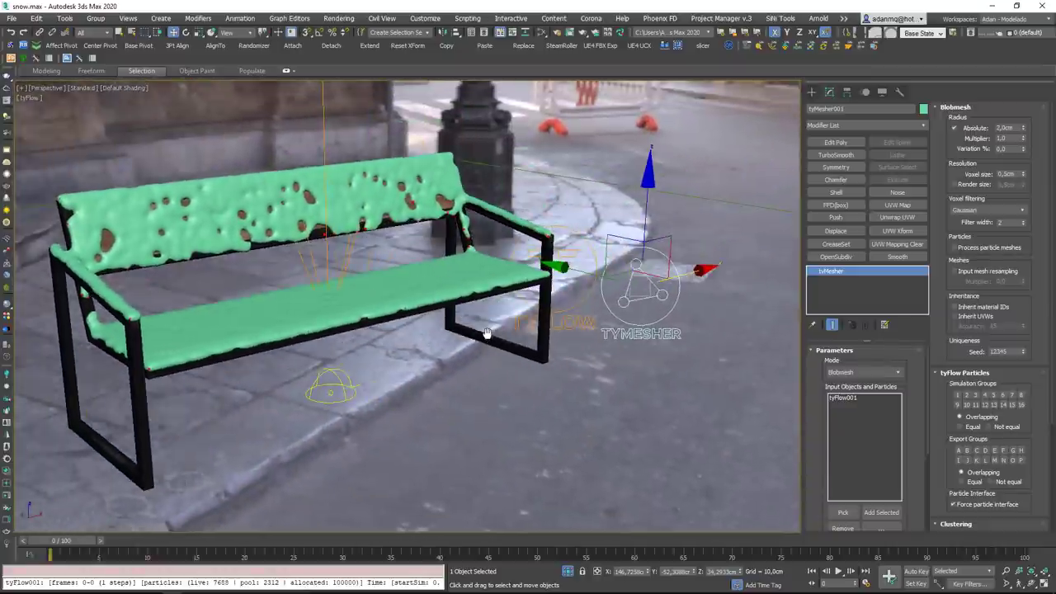
Try an absolute blob radius of 1.7 cm and settle on 1.8 cm.
{"action": "left_click_drag", "start_coordinate": [1018, 128], "coordinate": [881, 127]}
{"action": "type", "text": "1"}
{"action": "type", "text": "1,7"}
{"action": "key", "text": "Return"}
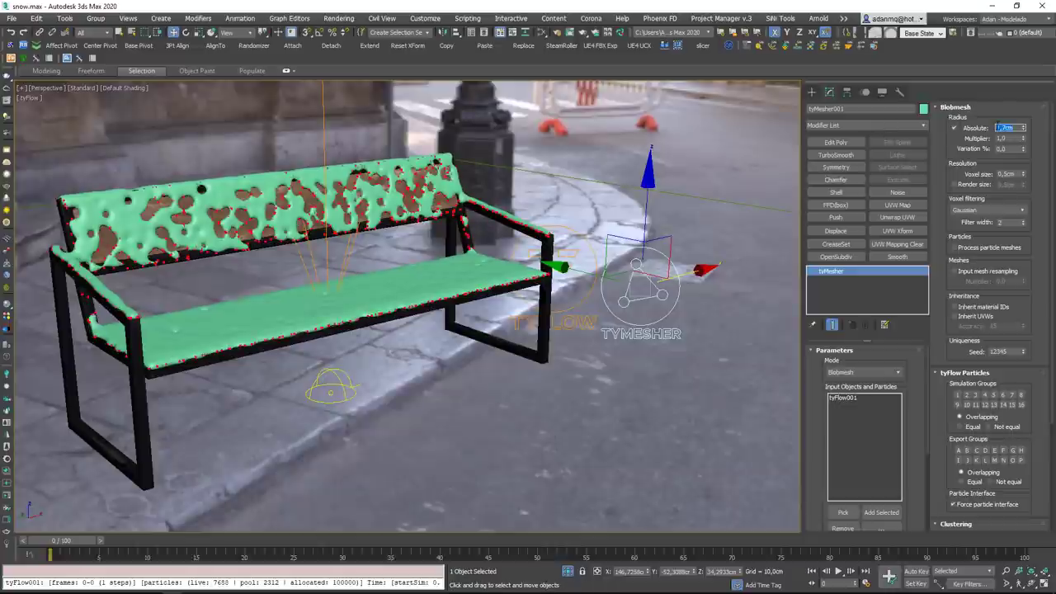
{"action": "type", "text": "1,8"}
{"action": "key", "text": "Return"}
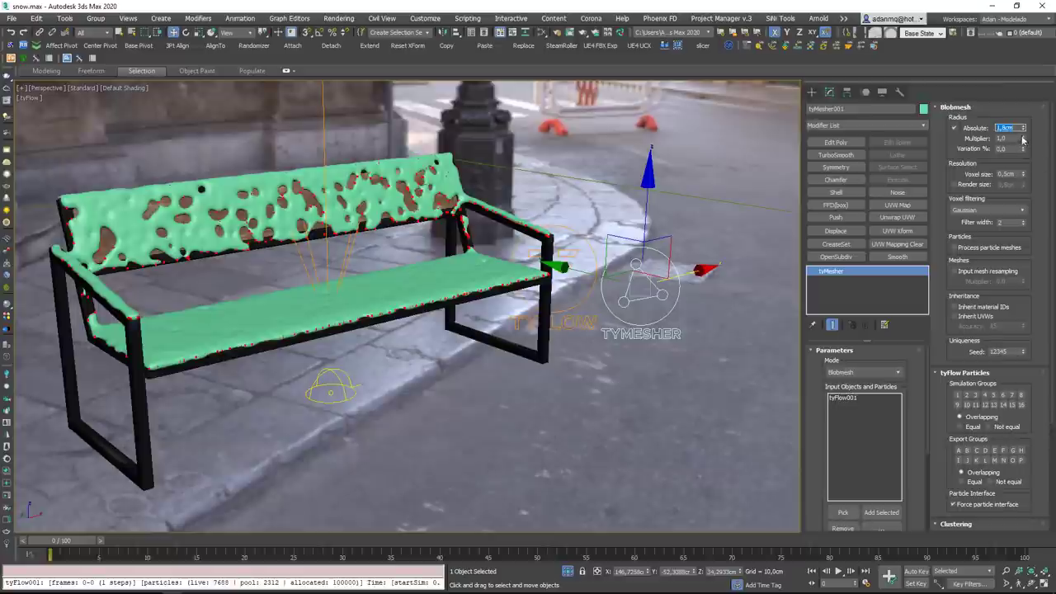
Try a blob radius variation of 50% and set it back to 0.
{"action": "double_click", "coordinate": [1002, 149]}
{"action": "type", "text": "50"}
{"action": "key", "text": "Return"}
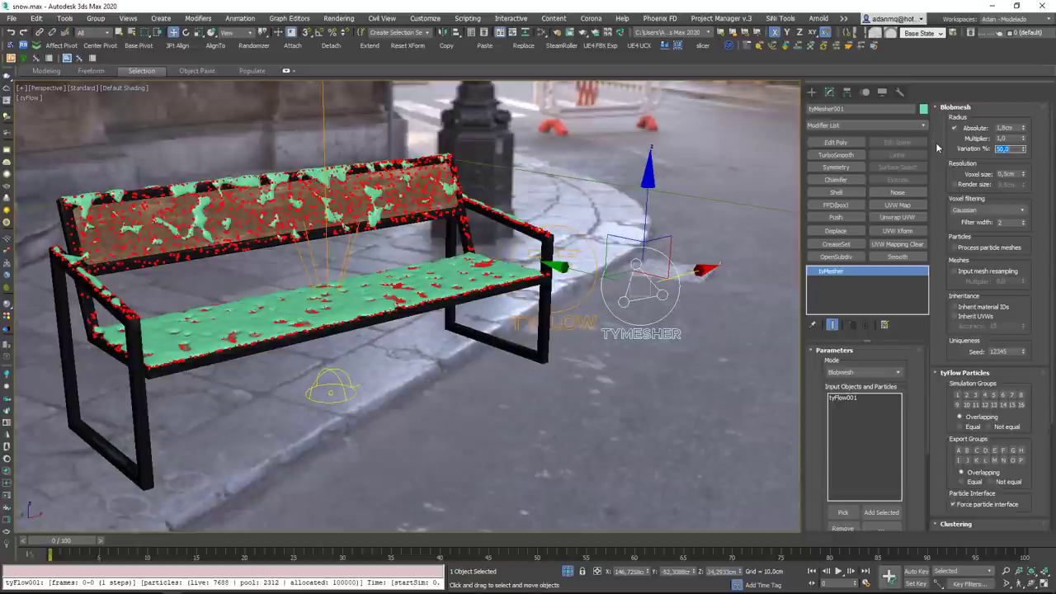
{"action": "type", "text": "0"}
{"action": "key", "text": "Return"}
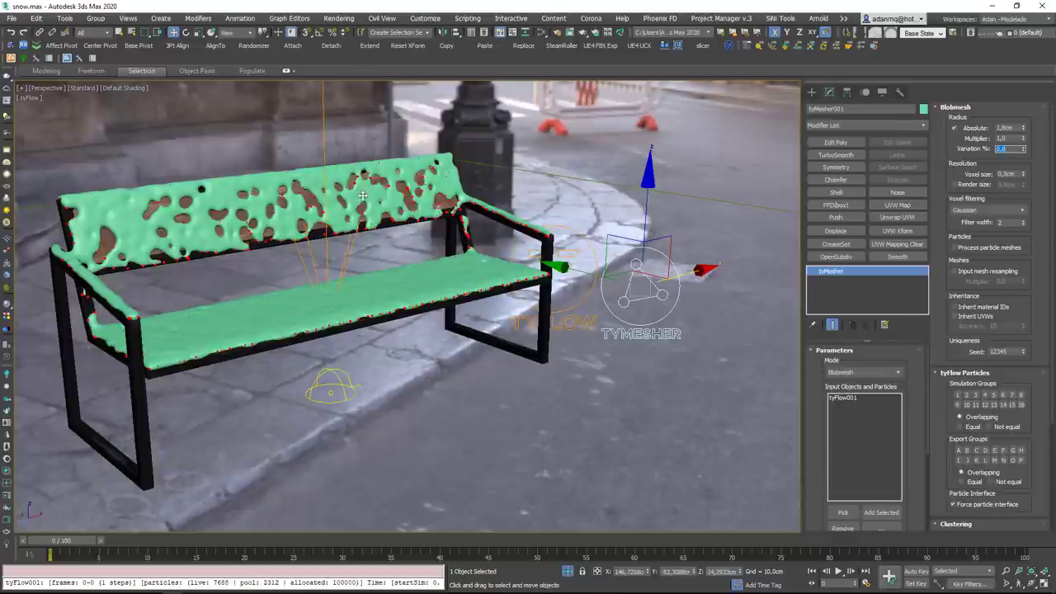
Try a Gaussian filter width of 1 and restore it to 2.
{"action": "left_click", "coordinate": [1023, 226]}
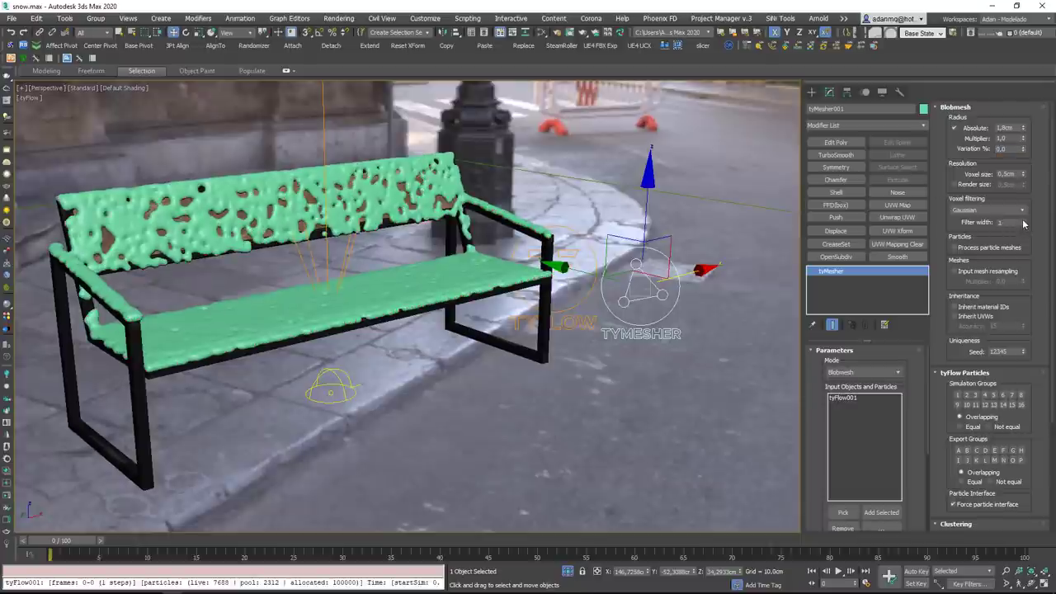
{"action": "left_click", "coordinate": [1023, 221]}
{"action": "middle_click_drag", "start_coordinate": [265, 322], "coordinate": [530, 206]}
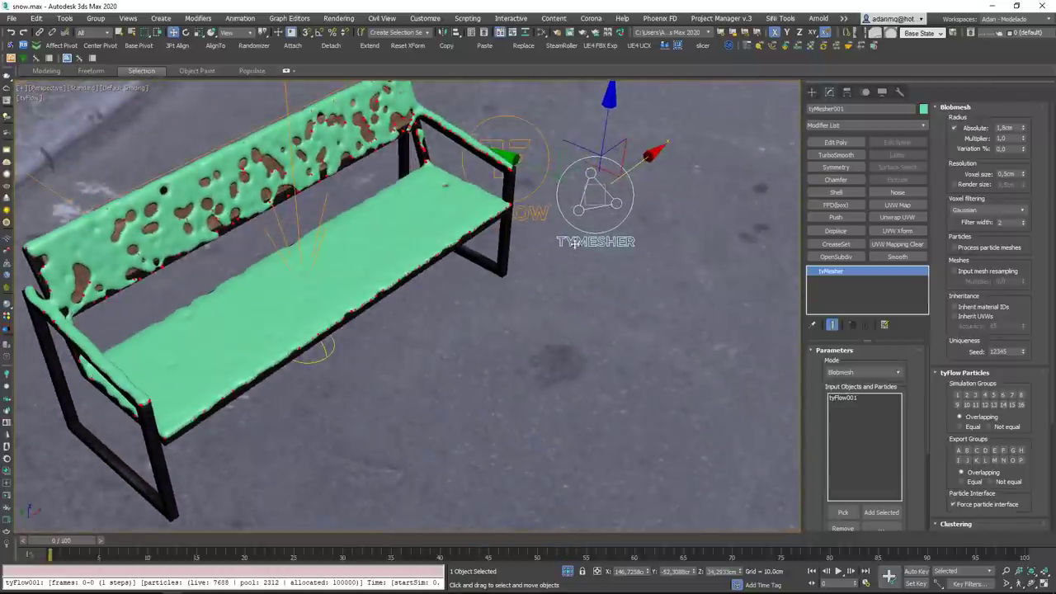
Set the total of tyFlow001's Birth operator to 20000 particles and close the tyFlow editor.
{"action": "left_click", "coordinate": [525, 199]}
{"action": "left_click", "coordinate": [864, 372]}
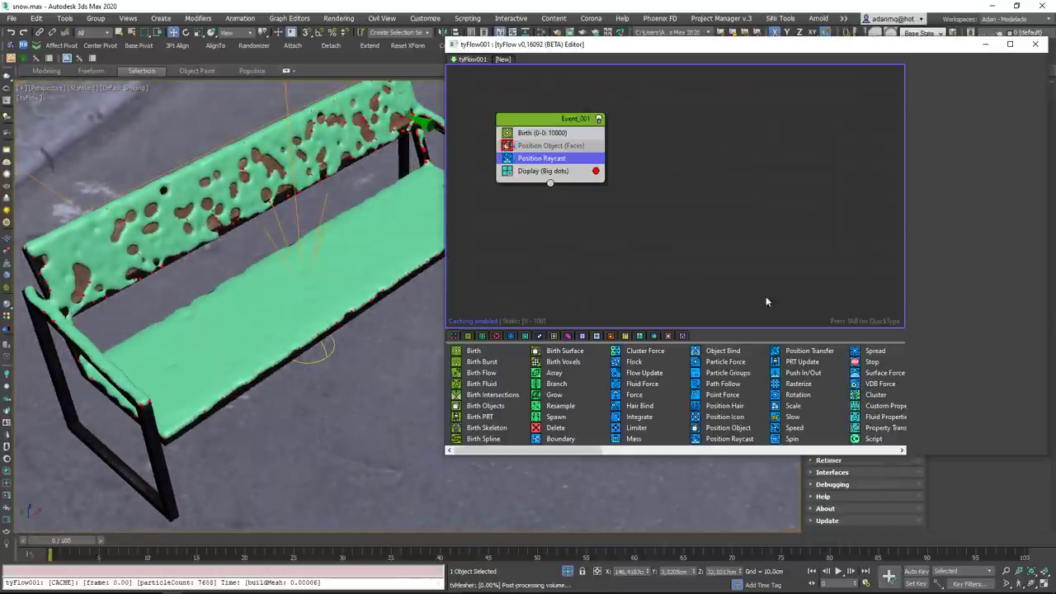
{"action": "left_click", "coordinate": [545, 133]}
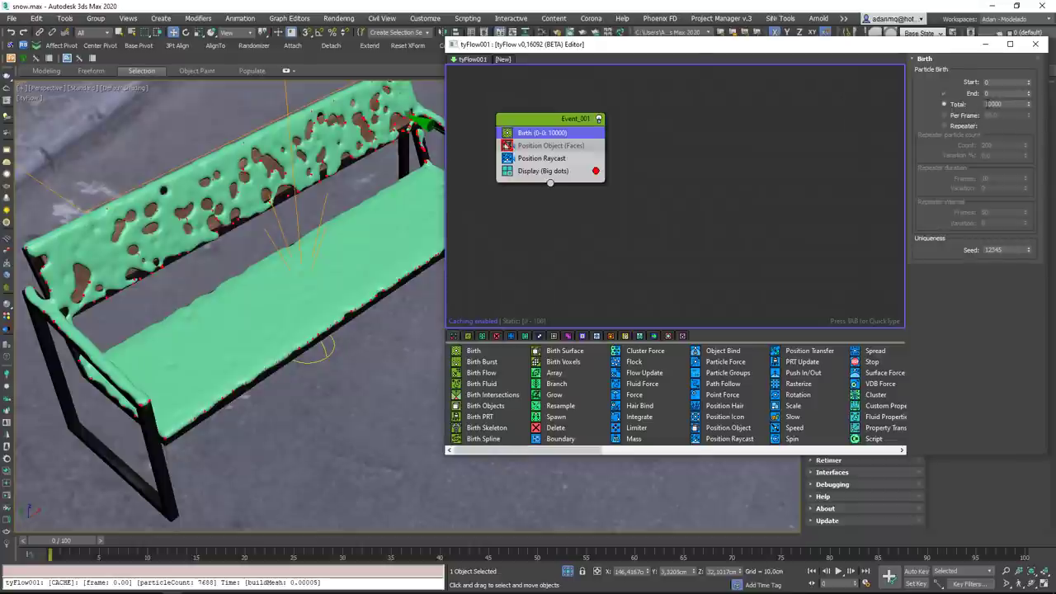
{"action": "left_click", "coordinate": [988, 104]}
{"action": "type", "text": "20000"}
{"action": "key", "text": "Return"}
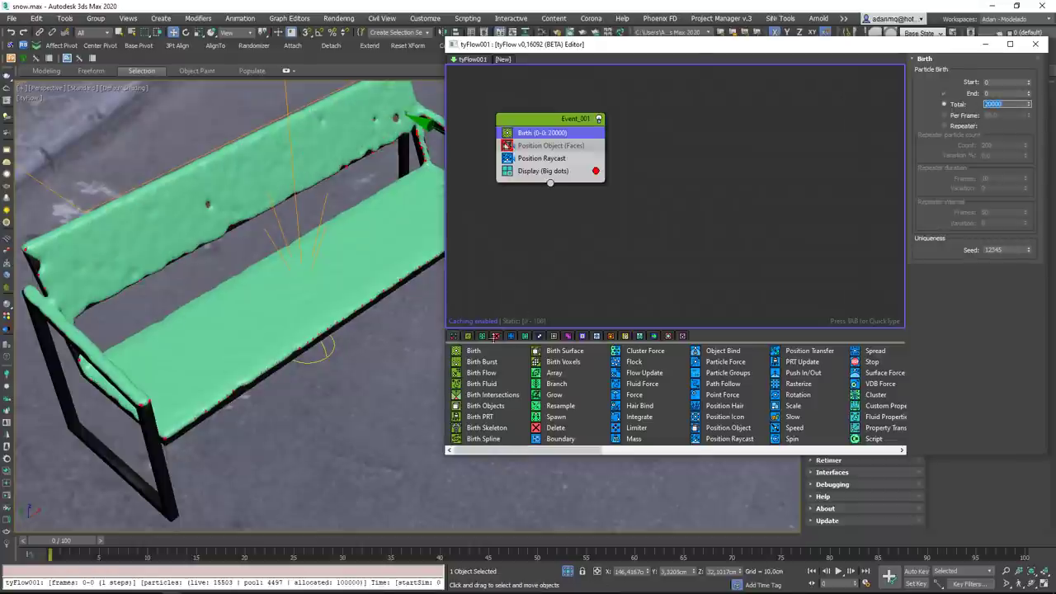
{"action": "left_click", "coordinate": [1035, 44]}
Examine the snow mesh around the end of the armrest from the left view in wireframe and shaded display.
{"action": "middle_click_drag", "start_coordinate": [561, 256], "coordinate": [512, 290], "text": "alt"}
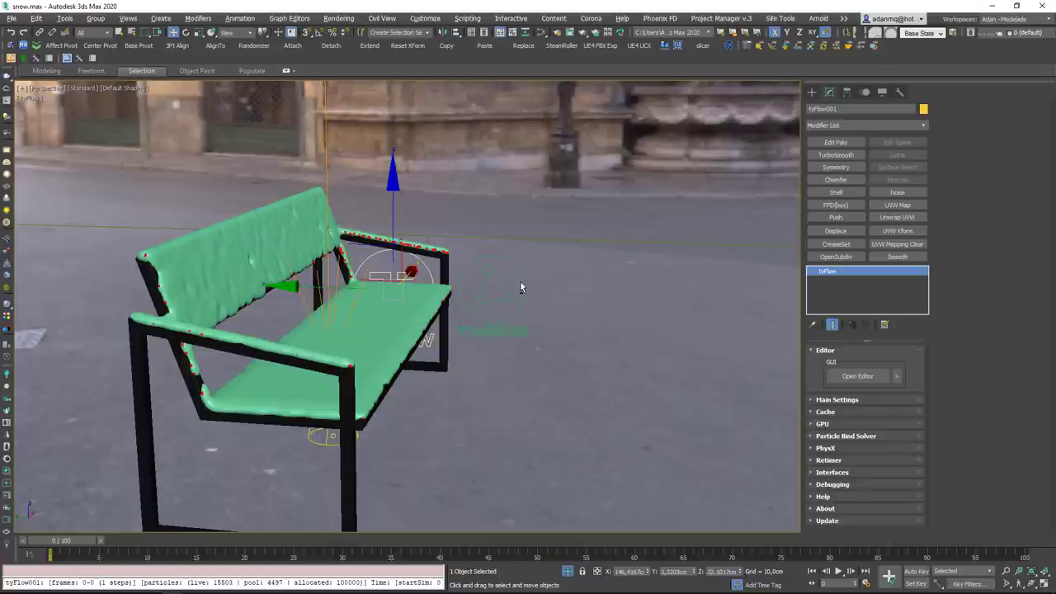
{"action": "key", "text": "l"}
{"action": "scroll", "coordinate": [521, 286], "scroll_direction": "up", "scroll_amount": 8}
{"action": "mouse_move", "coordinate": [523, 261]}
{"action": "middle_mouse_down"}
{"action": "mouse_move", "coordinate": [506, 309]}
{"action": "mouse_move", "coordinate": [536, 325]}
{"action": "middle_mouse_up"}
{"action": "key", "text": "F3"}
{"action": "scroll", "coordinate": [500, 290], "scroll_direction": "up", "scroll_amount": 3}
{"action": "scroll", "coordinate": [453, 283], "scroll_direction": "up", "scroll_amount": 5}
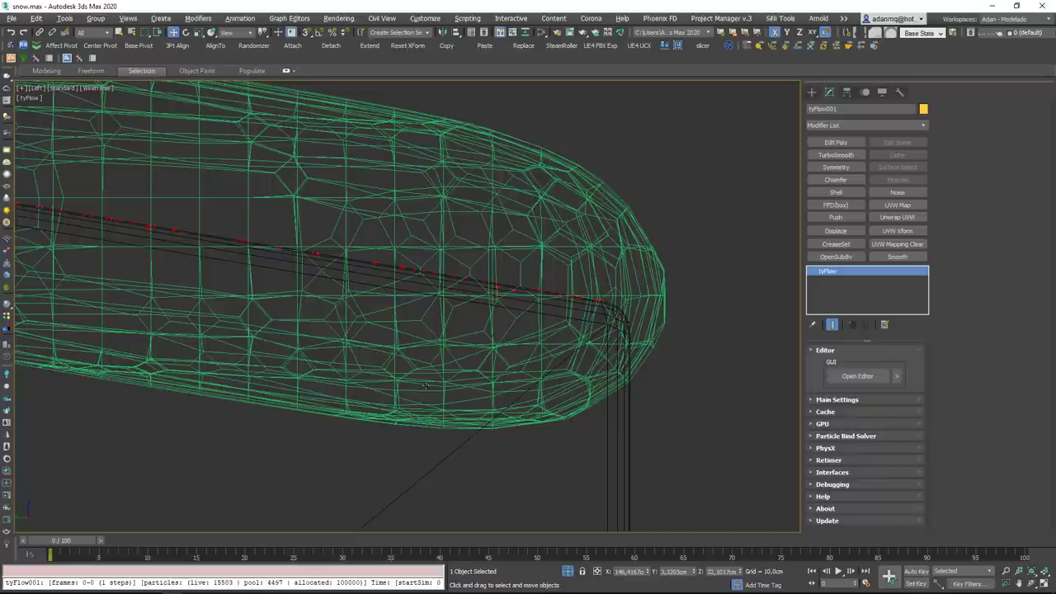
{"action": "key", "text": "F3"}
{"action": "scroll", "coordinate": [598, 320], "scroll_direction": "down", "scroll_amount": 2}
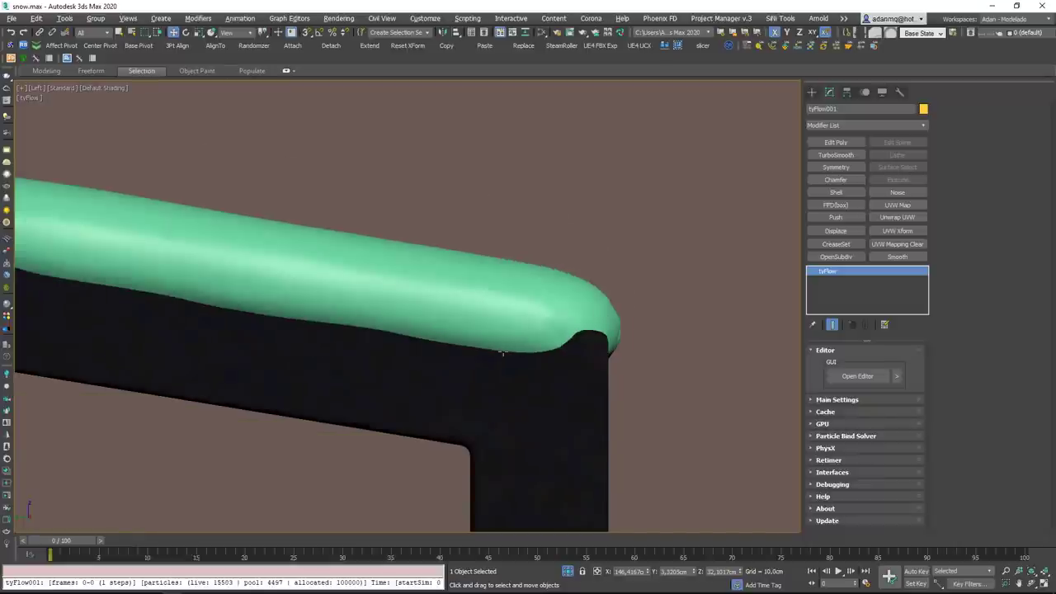
{"action": "scroll", "coordinate": [375, 331], "scroll_direction": "down", "scroll_amount": 3}
{"action": "scroll", "coordinate": [351, 322], "scroll_direction": "down", "scroll_amount": 6}
Examine the snow mesh along the seat's front edge with edged faces shown, and review the whole bench.
{"action": "key", "text": "p"}
{"action": "key", "text": "u"}
{"action": "scroll", "coordinate": [487, 346], "scroll_direction": "up", "scroll_amount": 7}
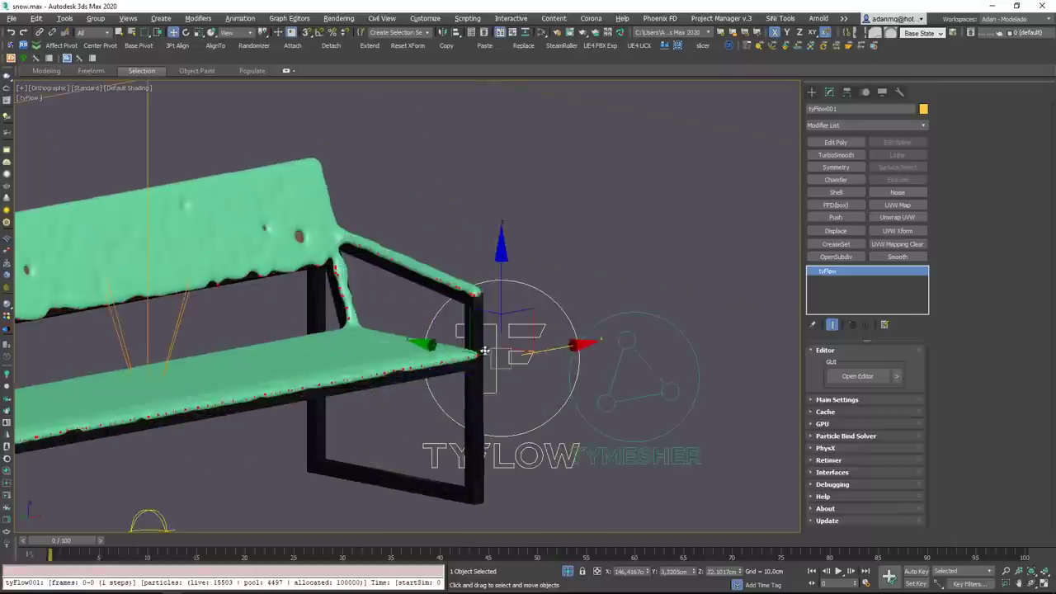
{"action": "scroll", "coordinate": [435, 371], "scroll_direction": "up", "scroll_amount": 3}
{"action": "scroll", "coordinate": [439, 314], "scroll_direction": "up", "scroll_amount": 1}
{"action": "key", "text": "F4"}
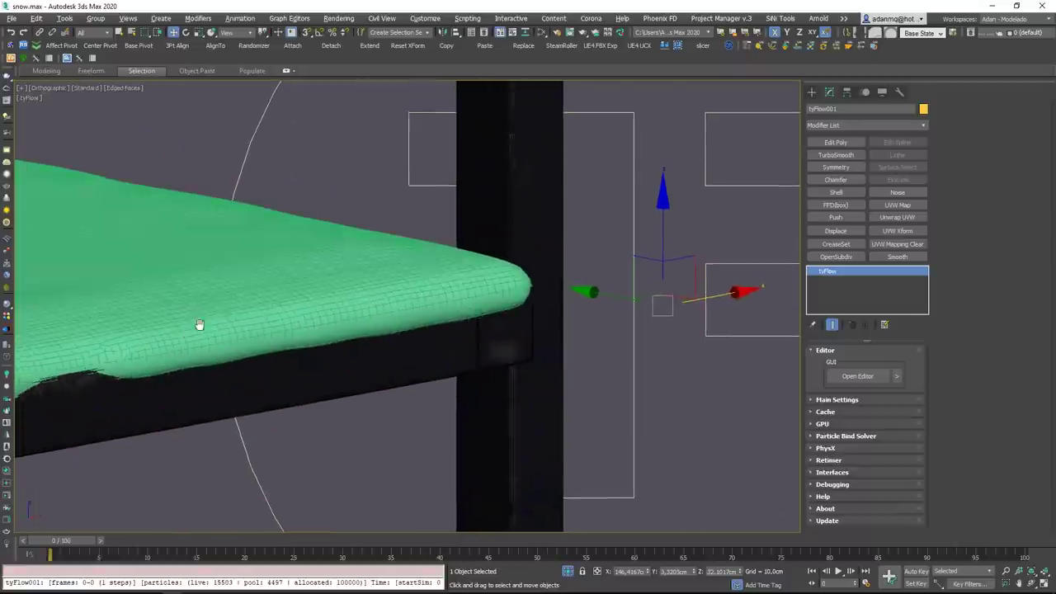
{"action": "scroll", "coordinate": [324, 262], "scroll_direction": "up", "scroll_amount": 3}
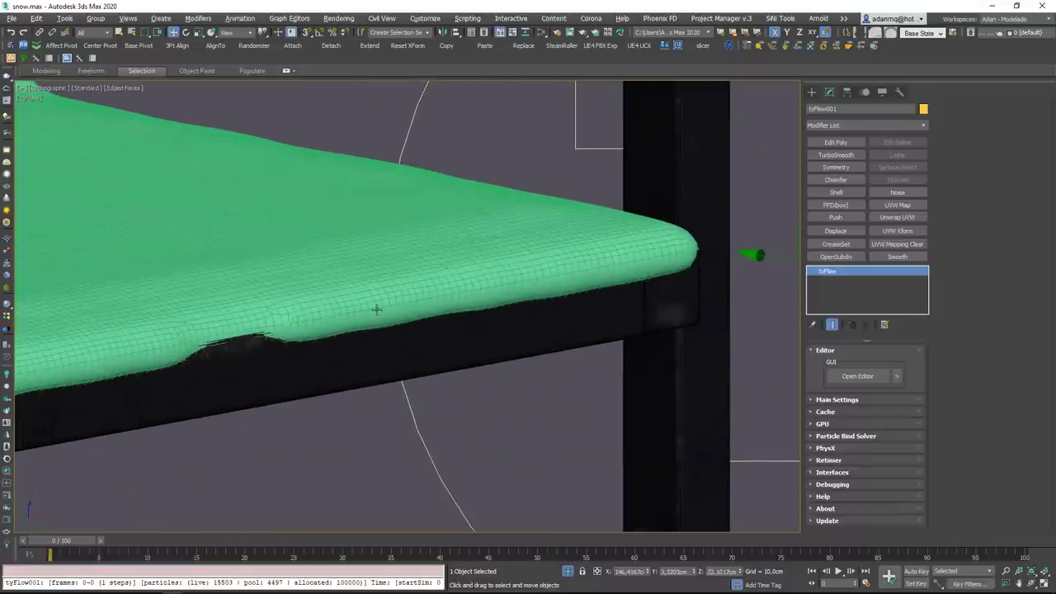
{"action": "scroll", "coordinate": [376, 309], "scroll_direction": "down", "scroll_amount": 8}
{"action": "mouse_move", "coordinate": [402, 255]}
{"action": "middle_mouse_down", "text": "alt"}
{"action": "mouse_move", "coordinate": [439, 292]}
{"action": "mouse_move", "coordinate": [420, 243]}
{"action": "middle_mouse_up", "text": "alt"}
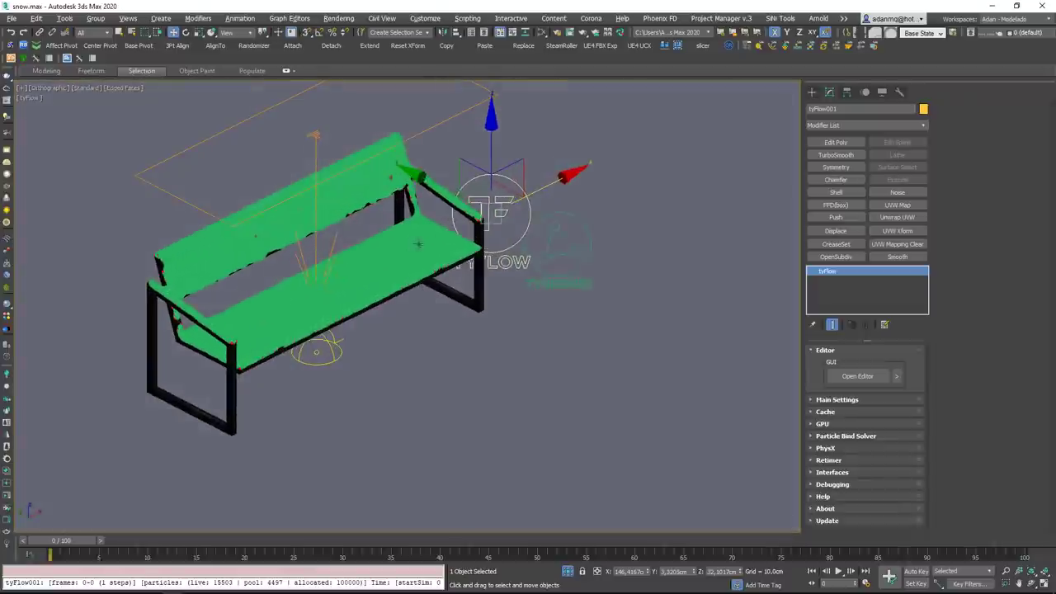
Hide the edged faces and examine the smooth shaded snow mesh around the armrest ends and the seat's side edge.
{"action": "key", "text": "F4"}
{"action": "scroll", "coordinate": [498, 219], "scroll_direction": "up", "scroll_amount": 4}
{"action": "mouse_move", "coordinate": [497, 219]}
{"action": "middle_mouse_down"}
{"action": "mouse_move", "coordinate": [496, 206]}
{"action": "mouse_move", "coordinate": [514, 223]}
{"action": "mouse_move", "coordinate": [510, 272]}
{"action": "middle_mouse_up"}
{"action": "scroll", "coordinate": [393, 292], "scroll_direction": "up", "scroll_amount": 5}
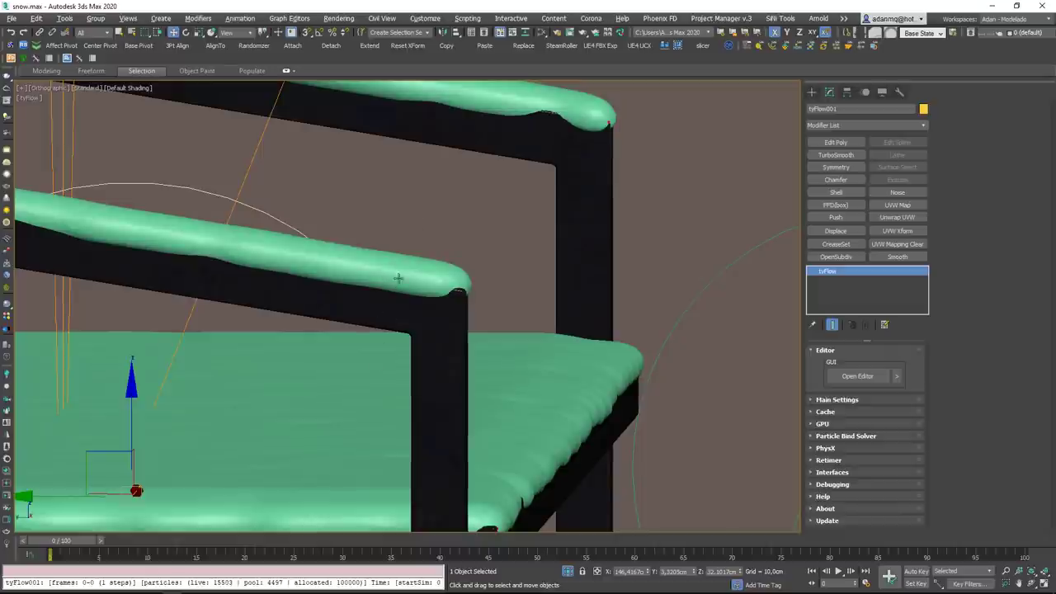
{"action": "scroll", "coordinate": [592, 308], "scroll_direction": "down", "scroll_amount": 5}
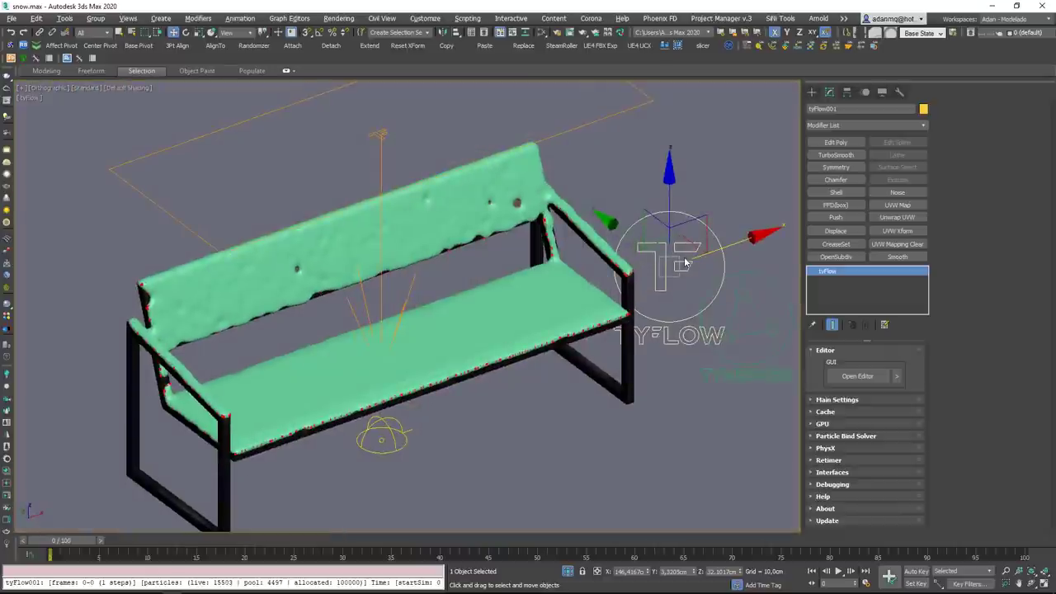
Set the orientation of tyFlow001's Position Raycast operator to Surface.
{"action": "left_click", "coordinate": [661, 322]}
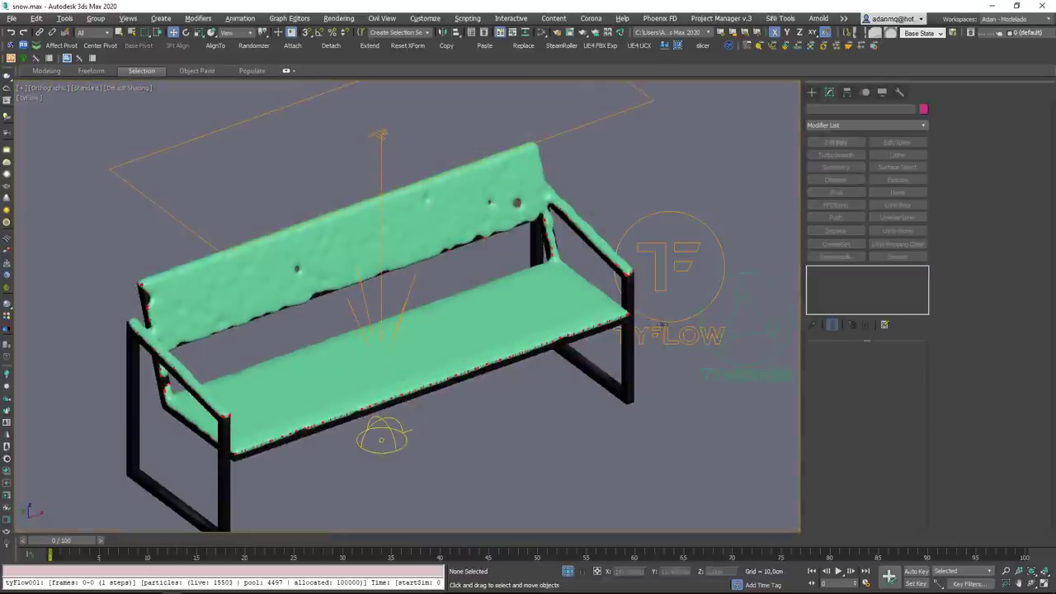
{"action": "left_click", "coordinate": [662, 320]}
{"action": "left_click", "coordinate": [840, 376]}
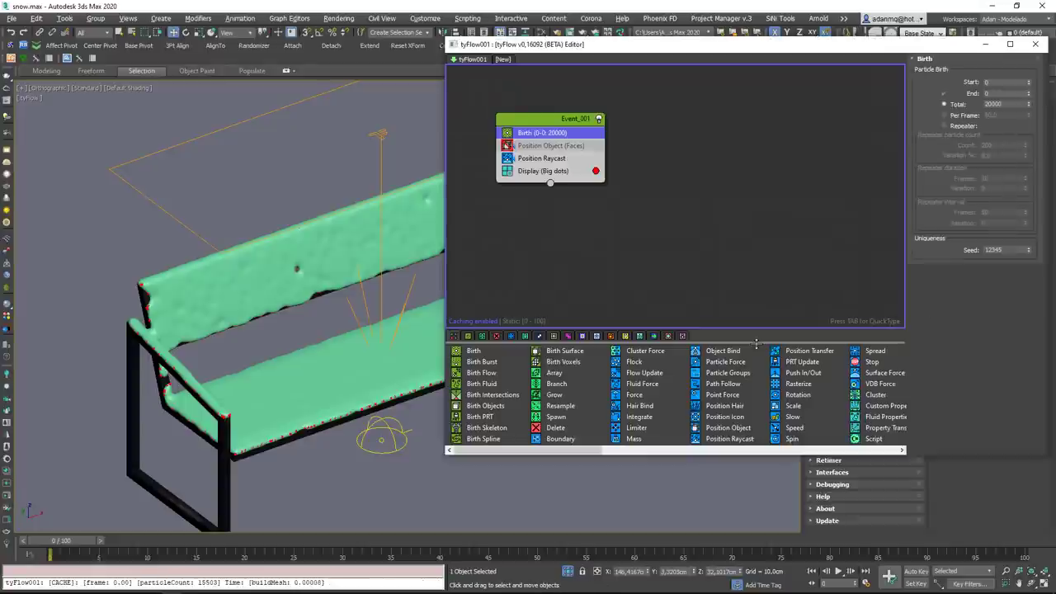
{"action": "left_click", "coordinate": [553, 159]}
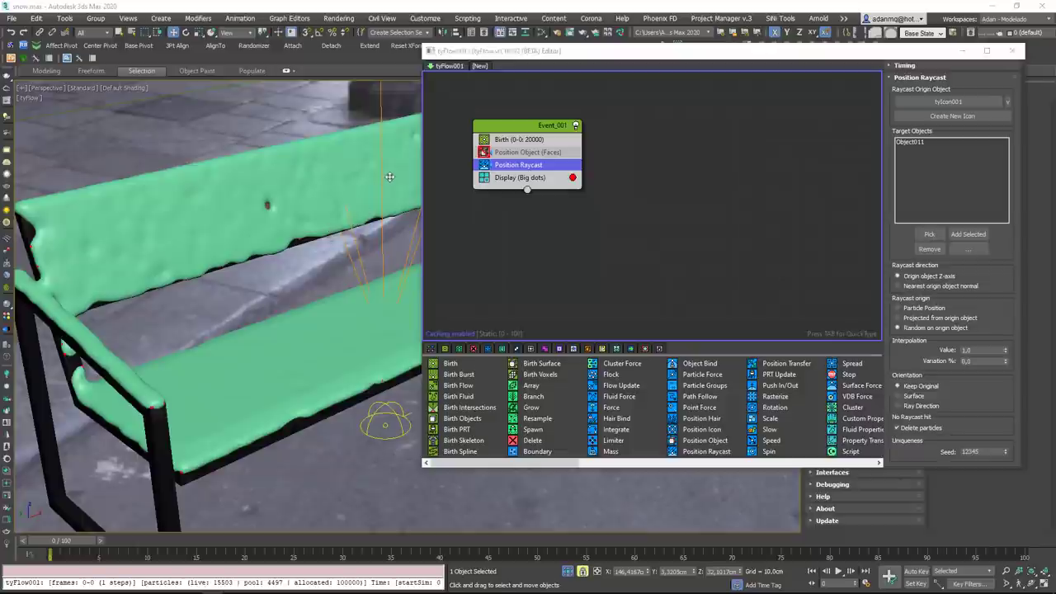
{"action": "scroll", "coordinate": [378, 195], "scroll_direction": "down", "scroll_amount": 4}
{"action": "middle_click_drag", "start_coordinate": [382, 176], "coordinate": [347, 217]}
{"action": "scroll", "coordinate": [347, 217], "scroll_direction": "down", "scroll_amount": 4}
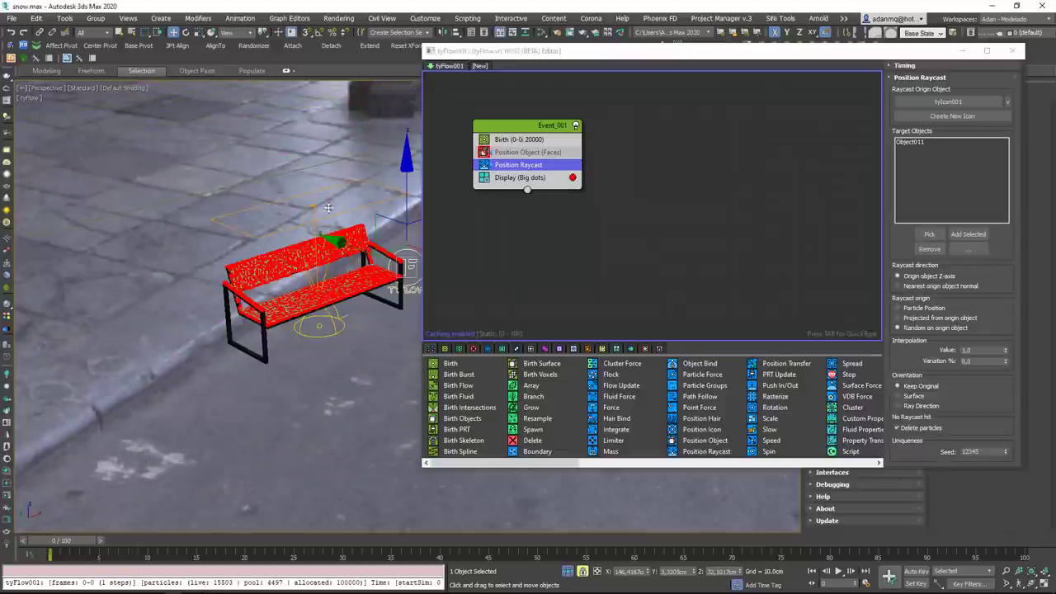
{"action": "scroll", "coordinate": [289, 251], "scroll_direction": "up", "scroll_amount": 6}
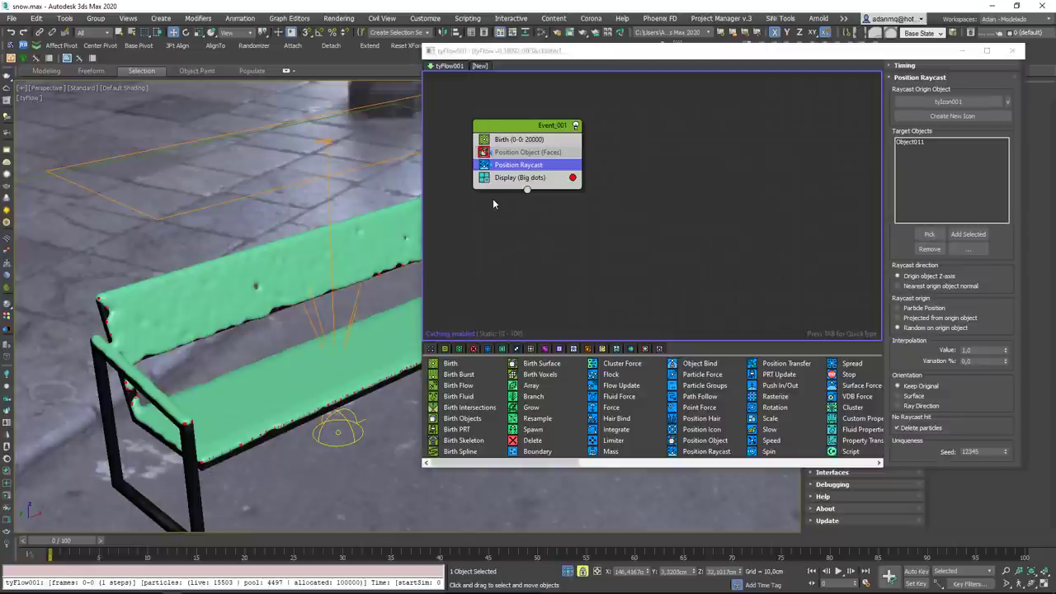
{"action": "left_click", "coordinate": [911, 400]}
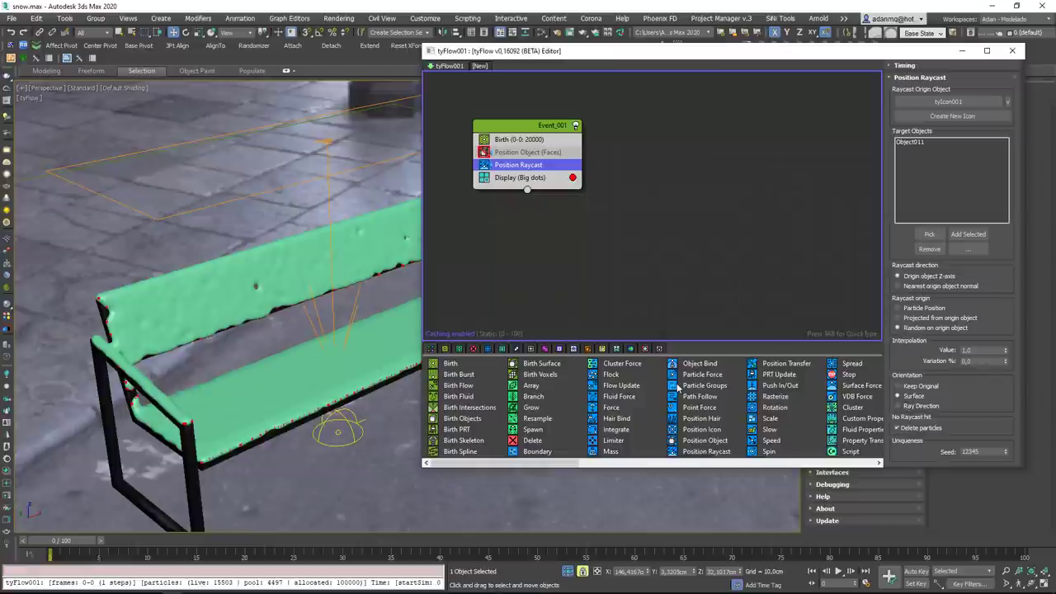
Add a Spread operator to Event_001 between Position Raycast and Display, and view its effect on the bench snow.
{"action": "scroll", "coordinate": [793, 372], "scroll_direction": "down", "scroll_amount": 2}
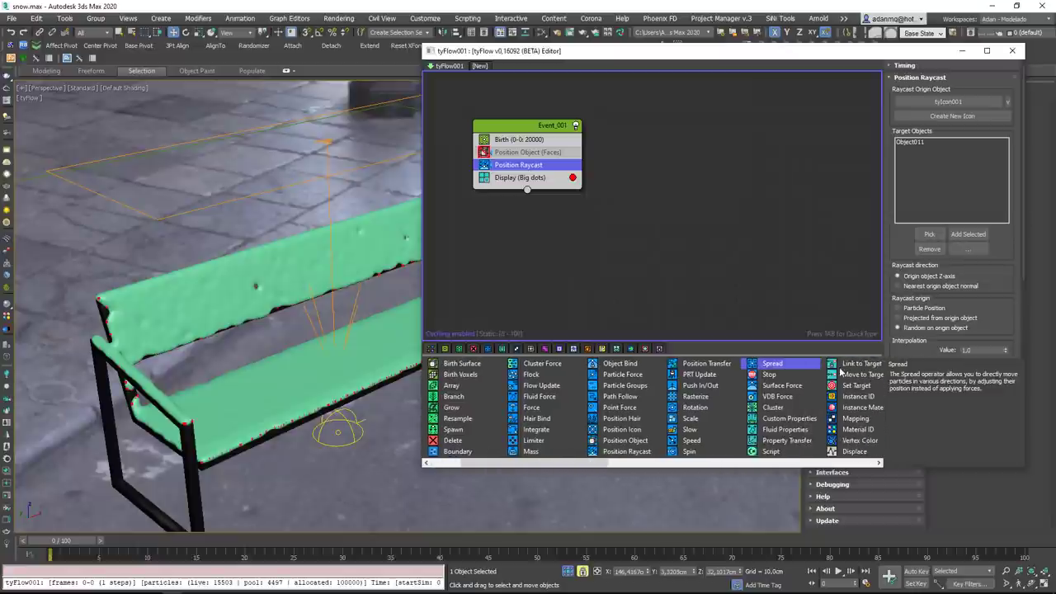
{"action": "left_click_drag", "start_coordinate": [513, 168], "coordinate": [513, 172]}
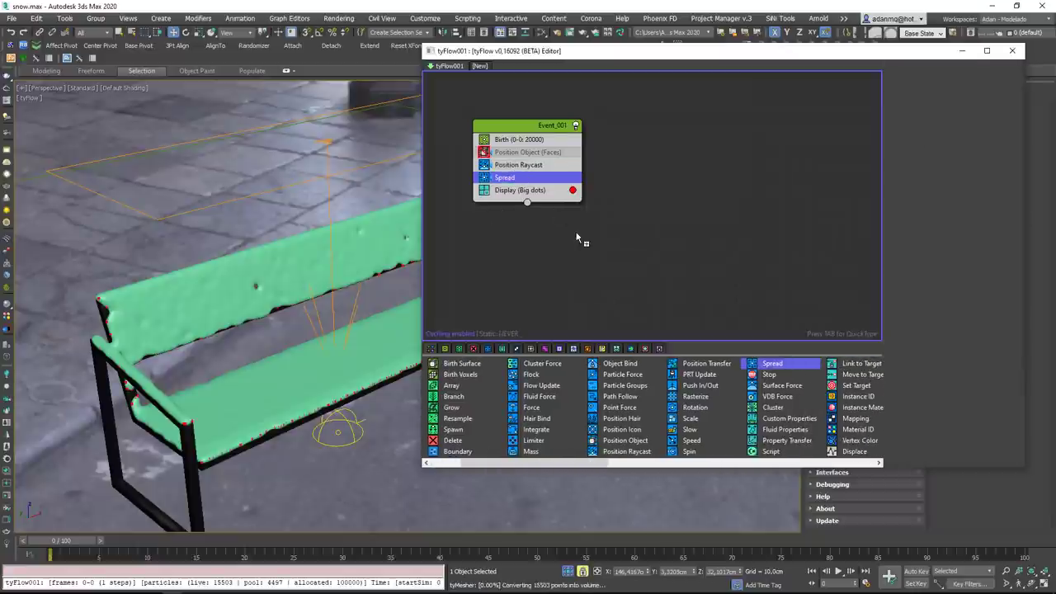
{"action": "middle_click_drag", "start_coordinate": [362, 288], "coordinate": [281, 312], "text": "alt"}
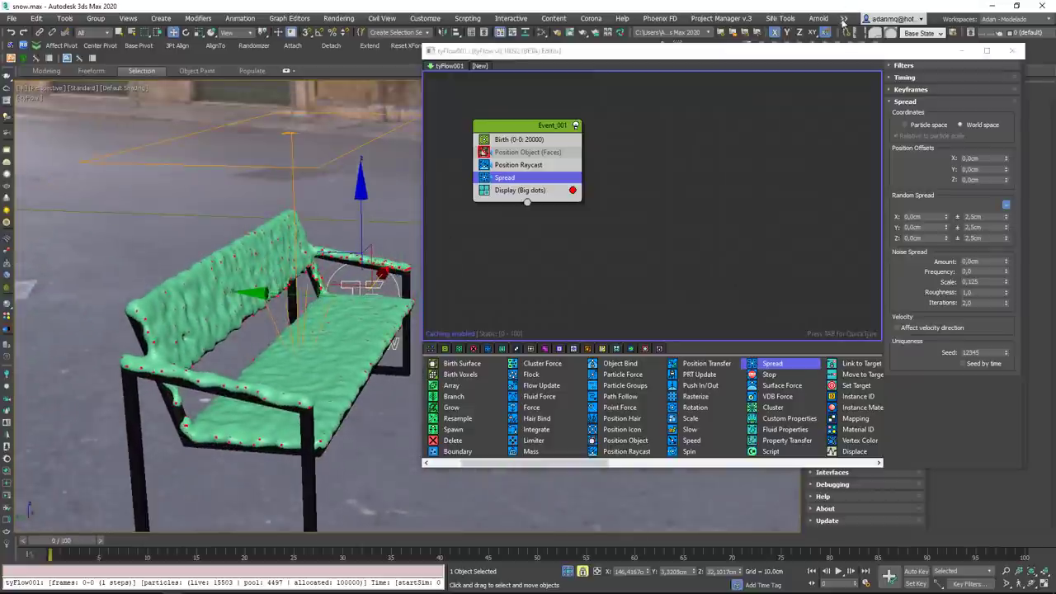
Remove tyFlow001 from tyMesher001's input objects and view the bare particles around the seat and armrest.
{"action": "left_click_drag", "start_coordinate": [821, 53], "coordinate": [373, 397]}
{"action": "right_click", "coordinate": [465, 324]}
{"action": "right_click", "coordinate": [462, 298]}
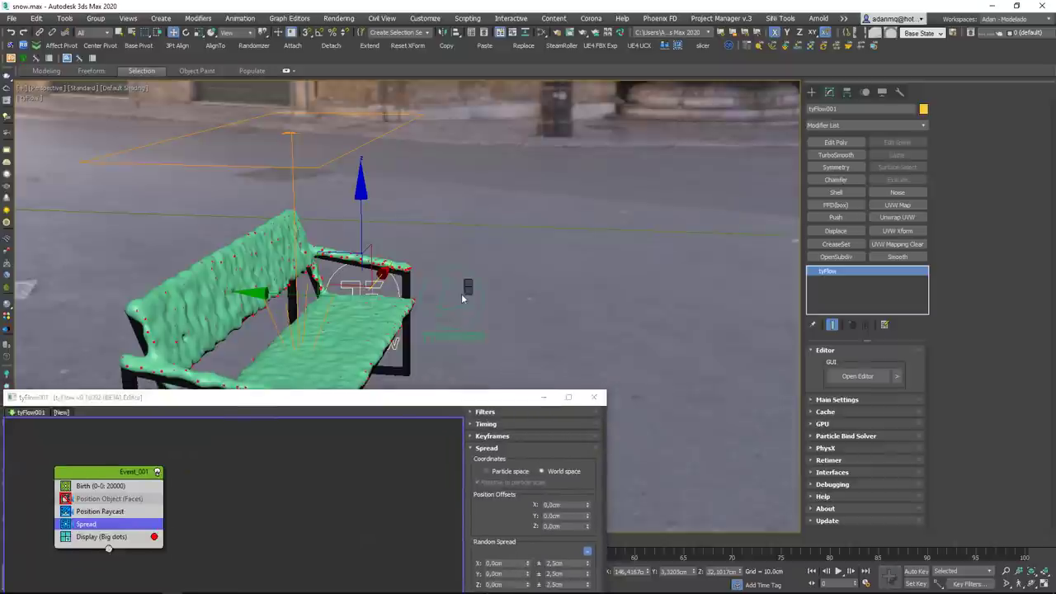
{"action": "left_click", "coordinate": [450, 308]}
{"action": "left_click_drag", "start_coordinate": [493, 400], "coordinate": [610, 411]}
{"action": "middle_click_drag", "start_coordinate": [582, 276], "coordinate": [677, 318], "text": "alt"}
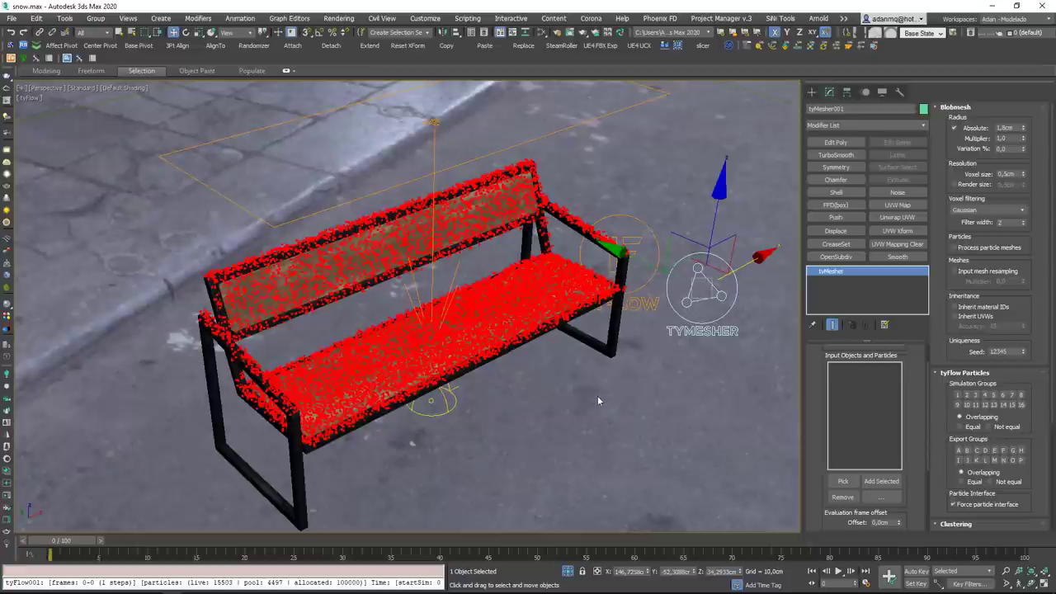
{"action": "middle_click_drag", "start_coordinate": [495, 371], "coordinate": [458, 298], "text": "alt"}
{"action": "scroll", "coordinate": [487, 290], "scroll_direction": "up", "scroll_amount": 5}
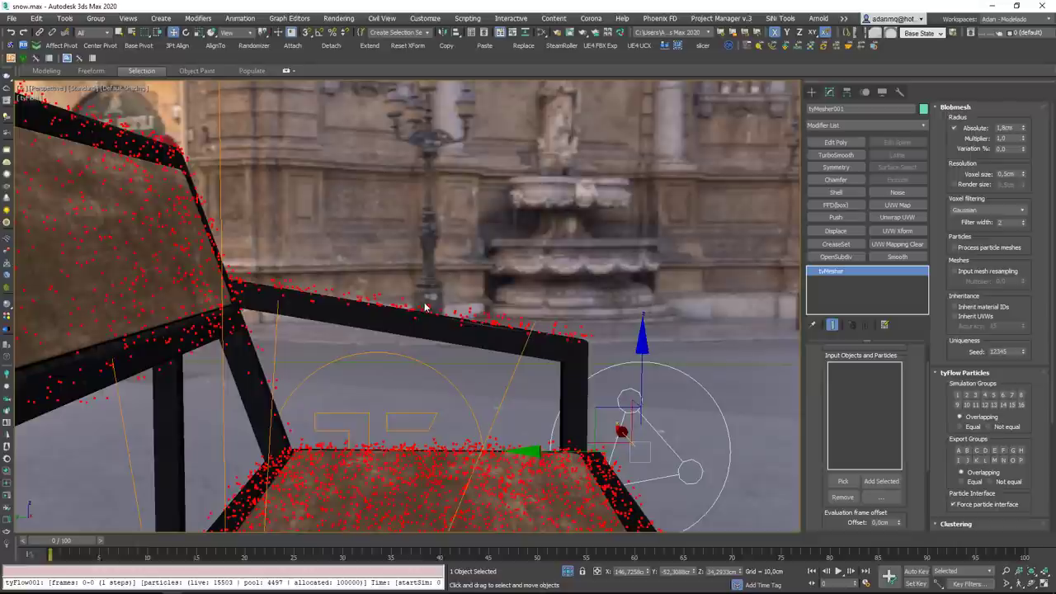
Reopen the tyFlow001 editor and examine from the left view how the particles are scattered around the seat and armrest.
{"action": "left_click", "coordinate": [453, 382]}
{"action": "left_click", "coordinate": [858, 377]}
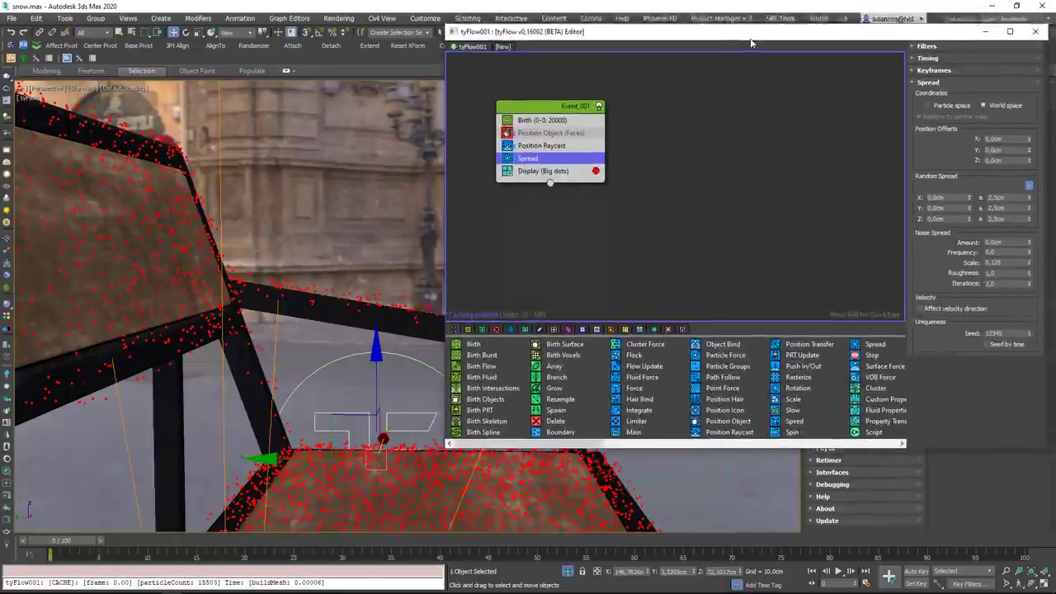
{"action": "left_click_drag", "start_coordinate": [751, 43], "coordinate": [711, 59]}
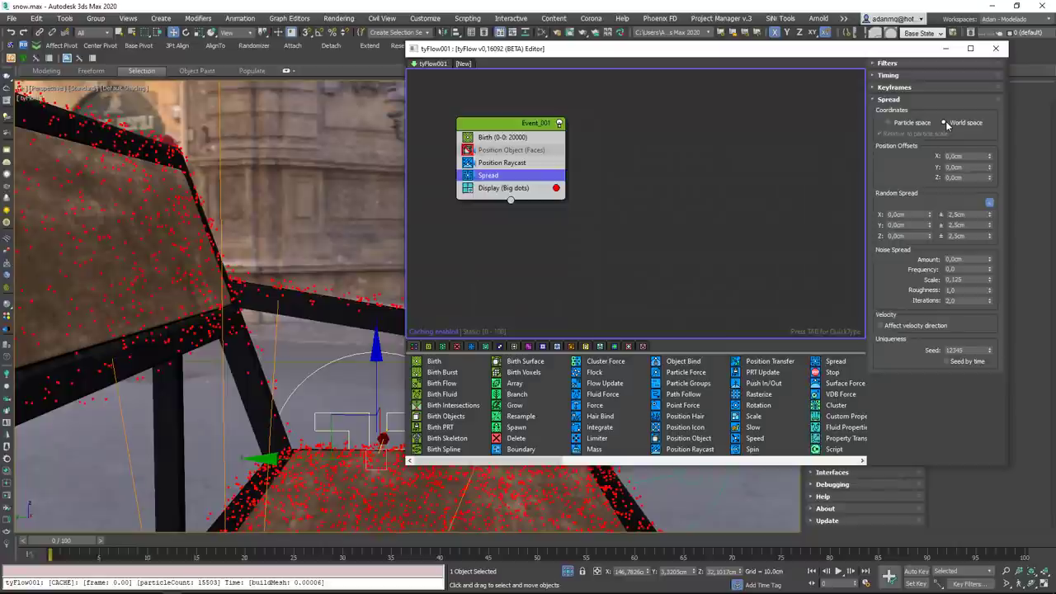
{"action": "middle_click_drag", "start_coordinate": [231, 425], "coordinate": [181, 403]}
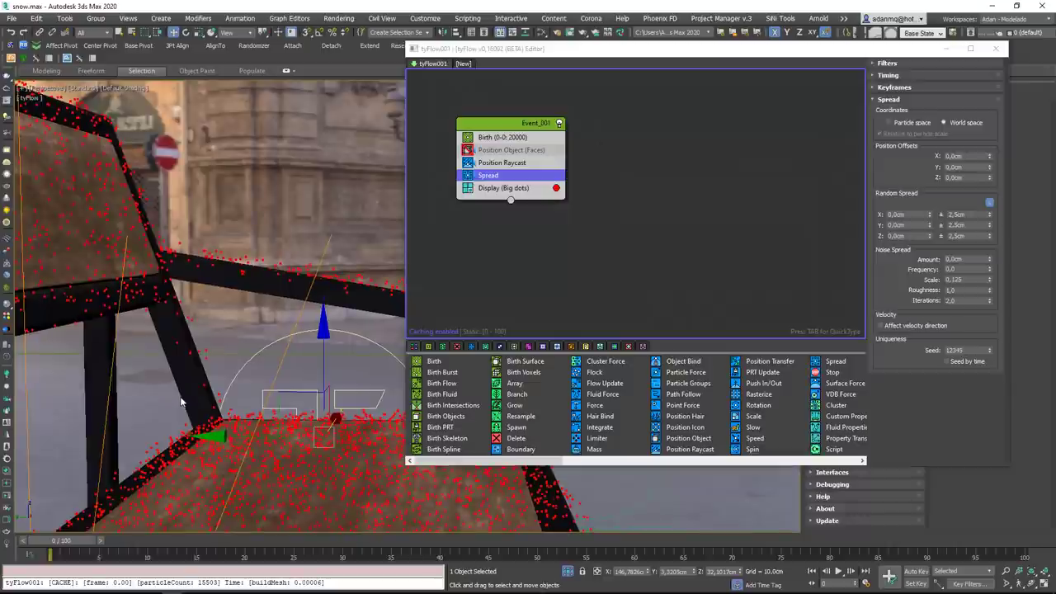
{"action": "key", "text": "l"}
{"action": "scroll", "coordinate": [182, 403], "scroll_direction": "up", "scroll_amount": 6}
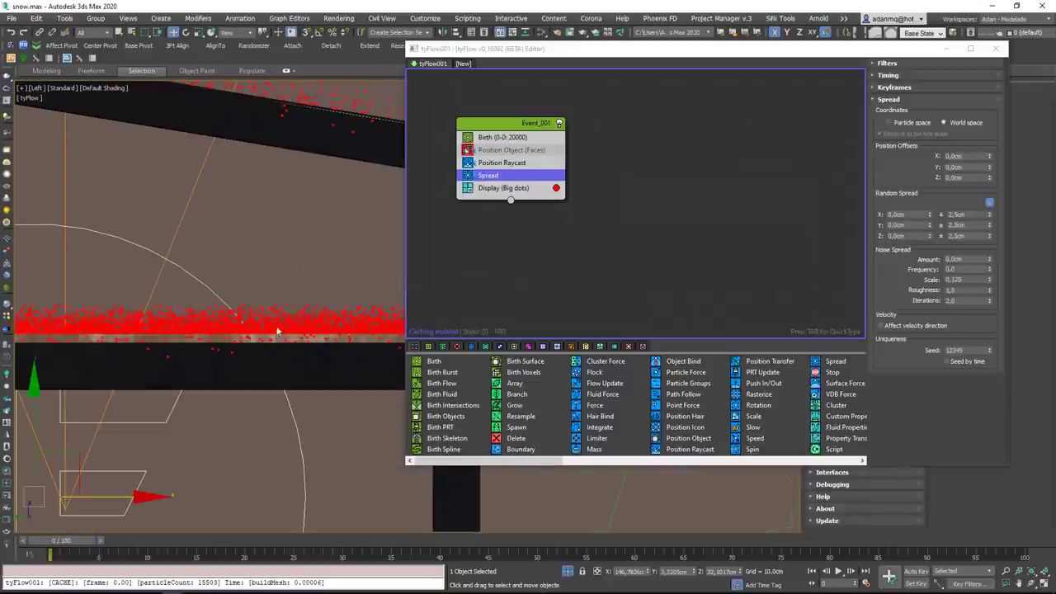
{"action": "middle_click_drag", "start_coordinate": [247, 350], "coordinate": [430, 418]}
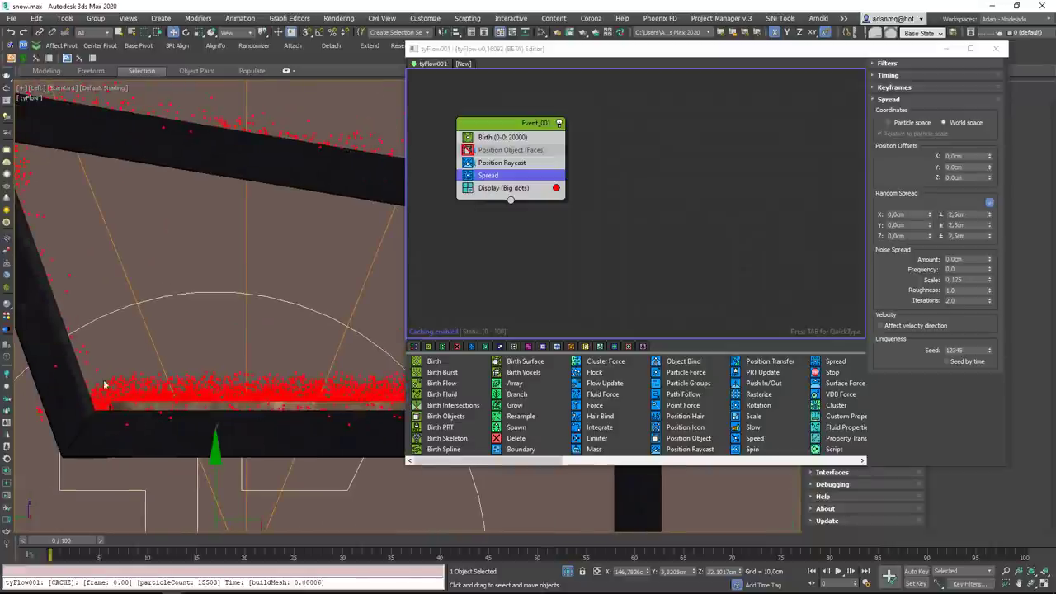
{"action": "middle_click_drag", "start_coordinate": [61, 326], "coordinate": [184, 391]}
{"action": "scroll", "coordinate": [175, 329], "scroll_direction": "down", "scroll_amount": 4}
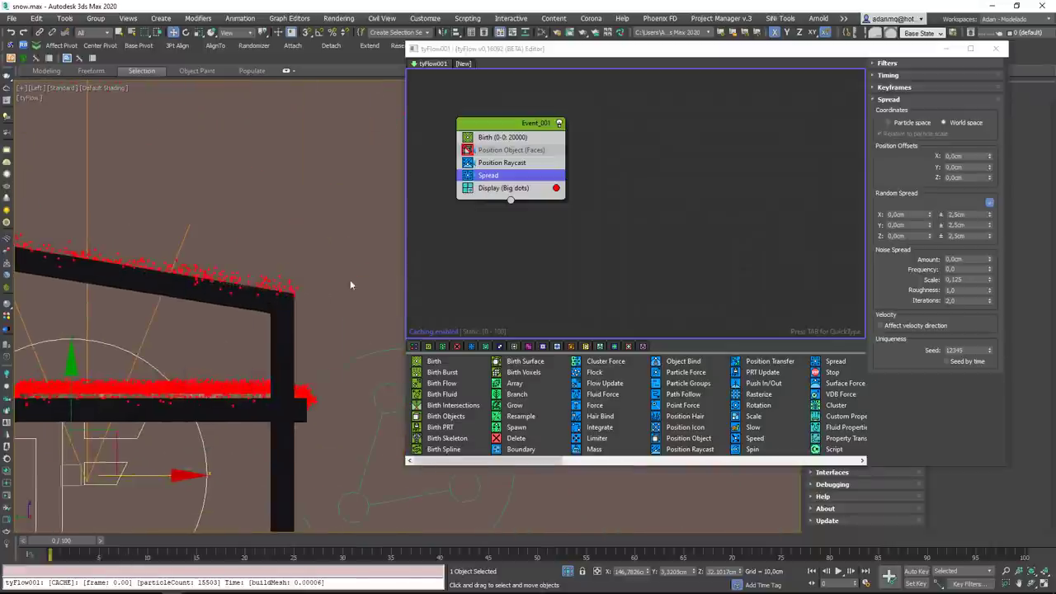
{"action": "scroll", "coordinate": [349, 283], "scroll_direction": "up", "scroll_amount": 3}
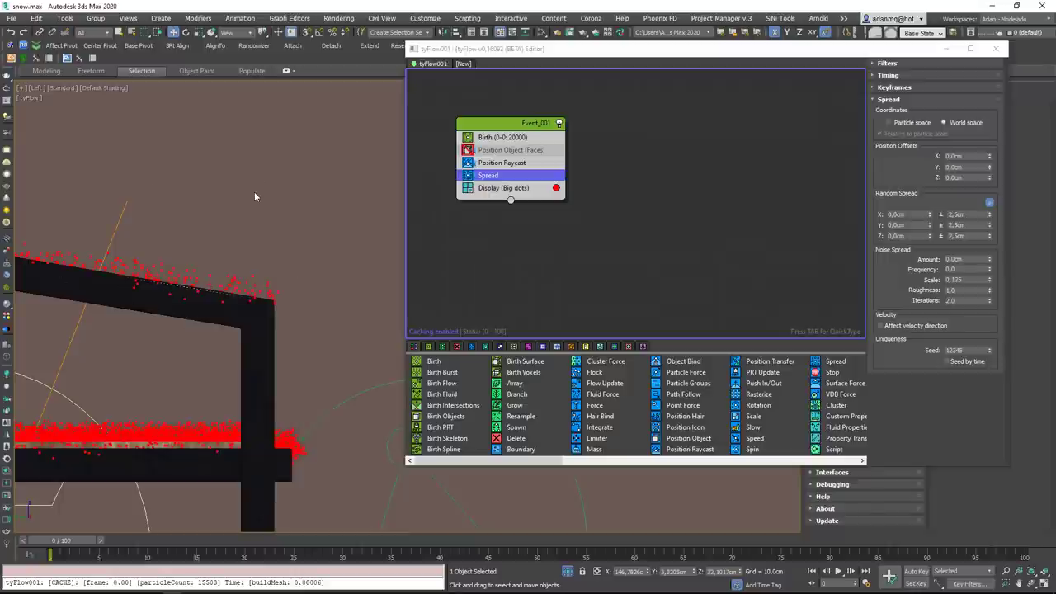
{"action": "middle_click_drag", "start_coordinate": [201, 326], "coordinate": [282, 333]}
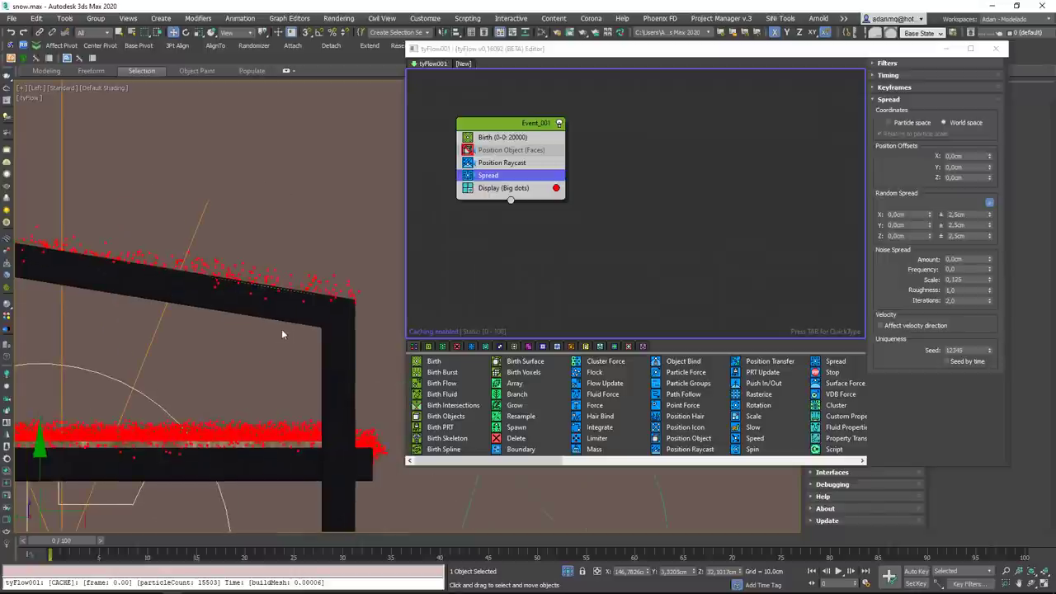
Switch the Spread operator's coordinates to Particle space and set its random spread variation to 0 cm on X, Y and Z.
{"action": "left_click", "coordinate": [889, 122]}
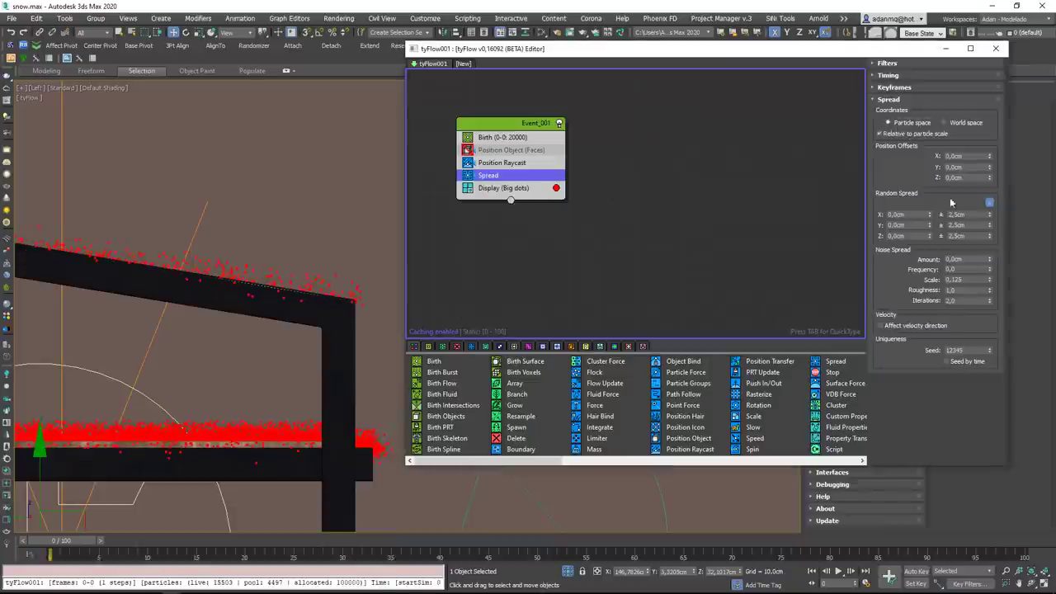
{"action": "left_click_drag", "start_coordinate": [973, 215], "coordinate": [841, 218]}
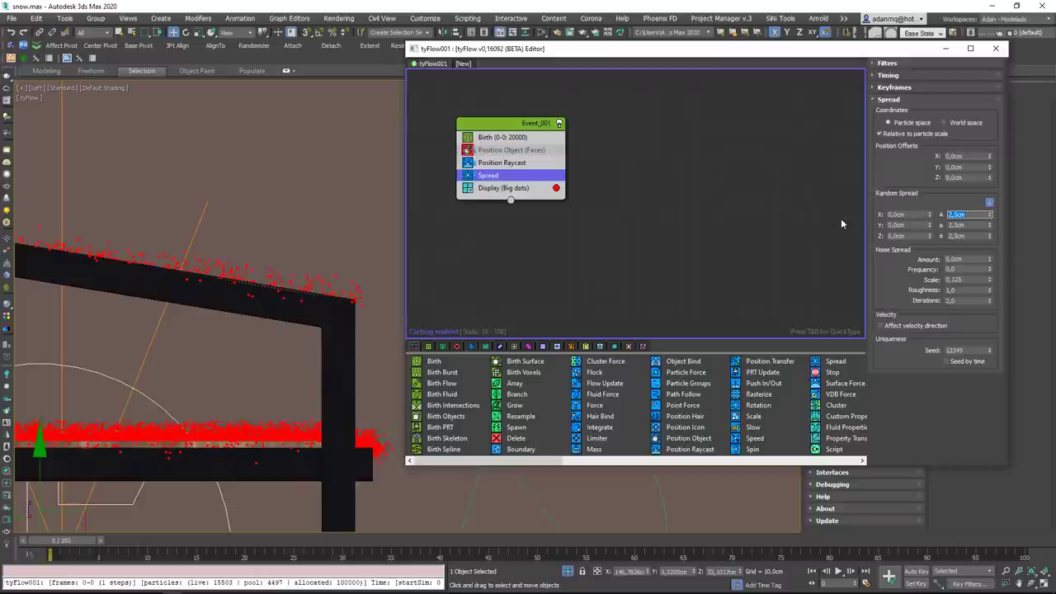
{"action": "type", "text": "0"}
{"action": "key", "text": "Tab"}
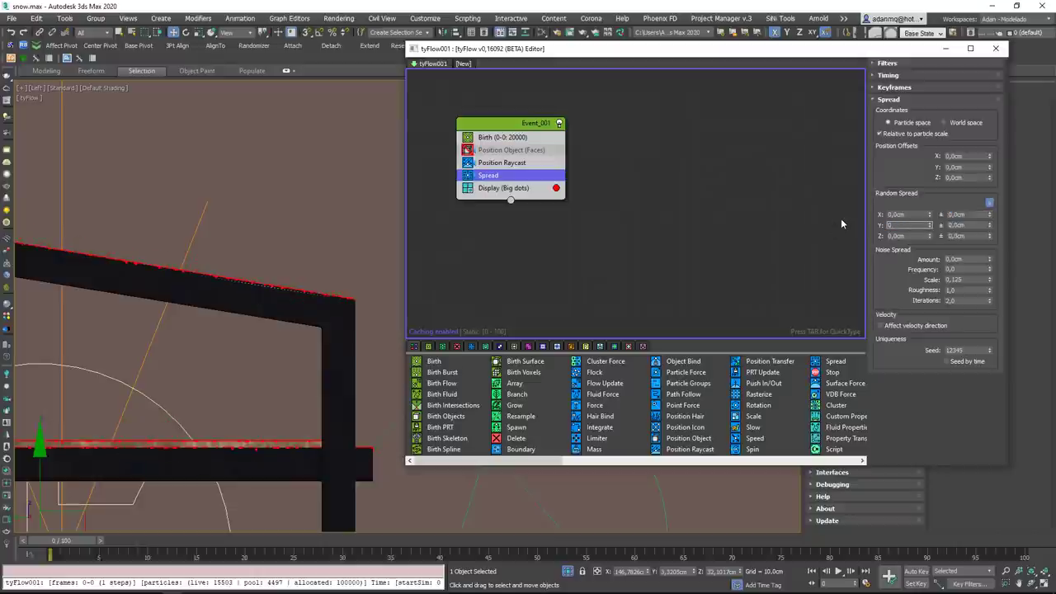
{"action": "left_click", "coordinate": [971, 225]}
Try a Z position offset of 1.3 cm in the Spread operator and move the editor off tyMesher001's settings.
{"action": "left_click_drag", "start_coordinate": [989, 178], "coordinate": [988, 175]}
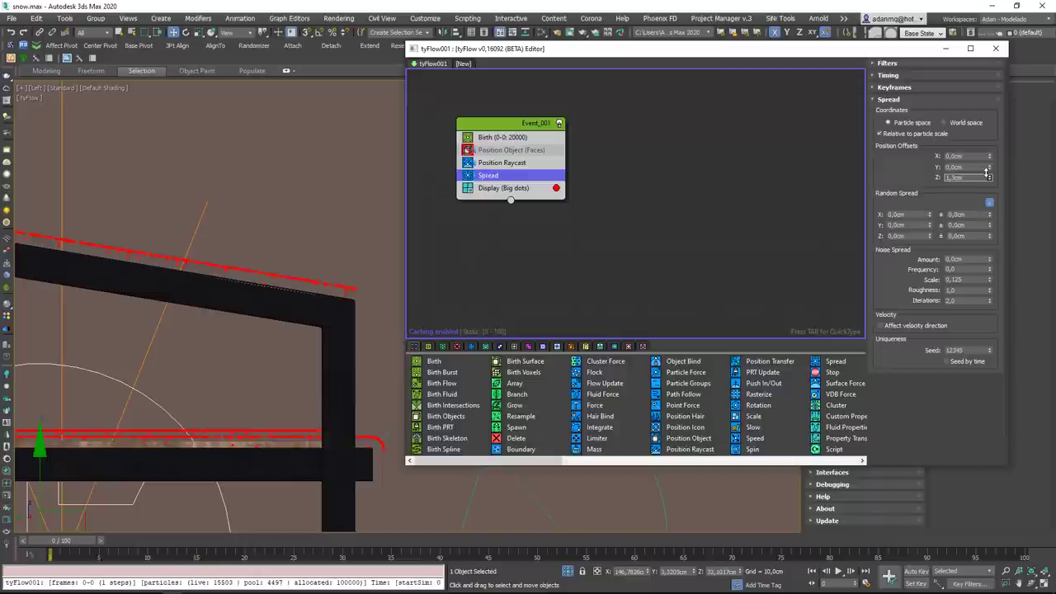
{"action": "double_click", "coordinate": [971, 178]}
{"action": "left_click_drag", "start_coordinate": [871, 54], "coordinate": [586, 63]}
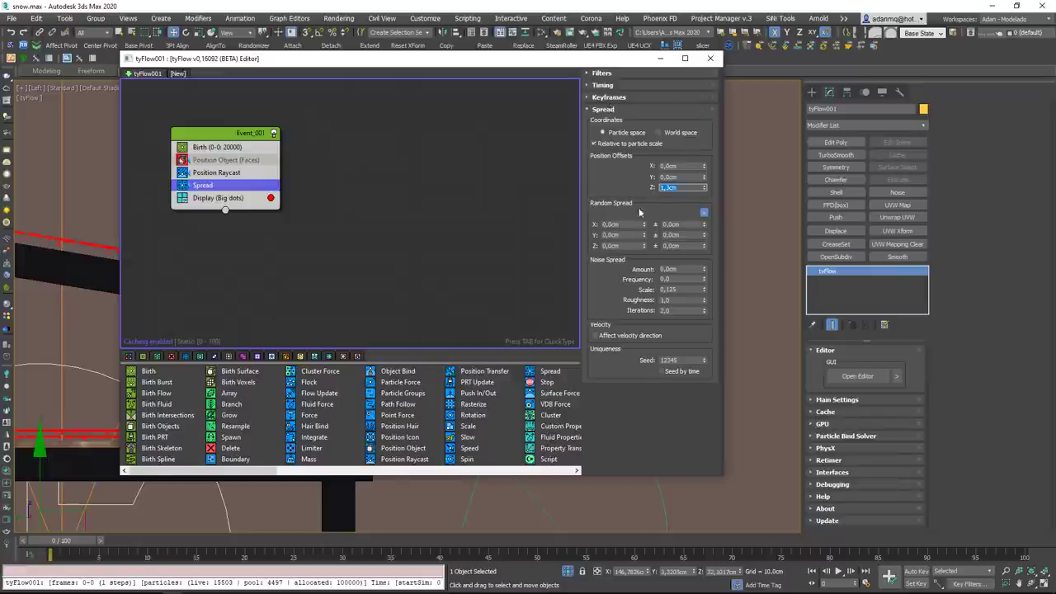
Select tyMesher001, pick tyFlow001 as its input again, and move the editor away from the armrest.
{"action": "left_click", "coordinate": [538, 501]}
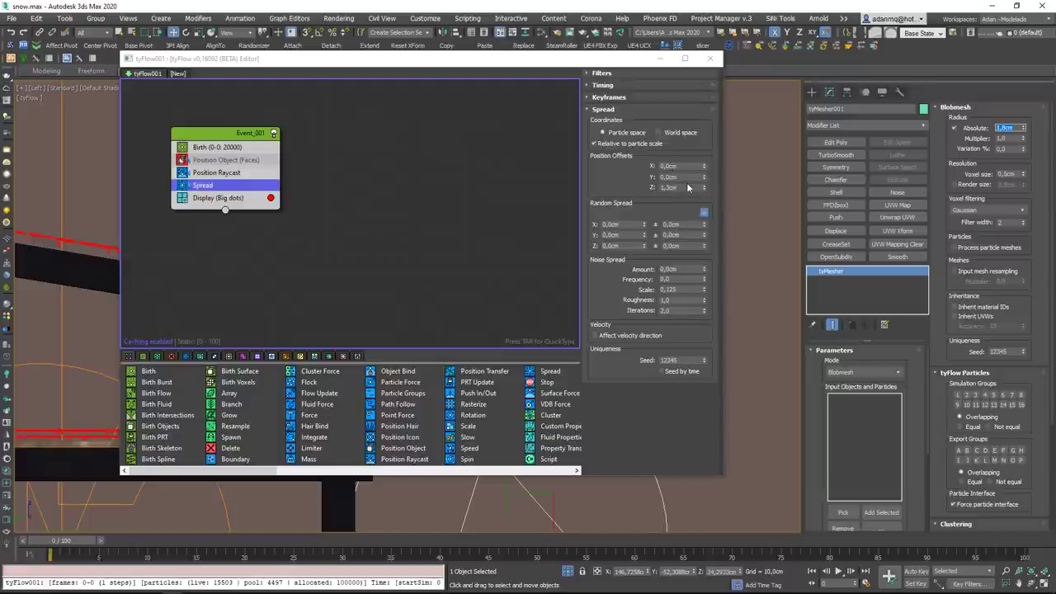
{"action": "left_click", "coordinate": [688, 187]}
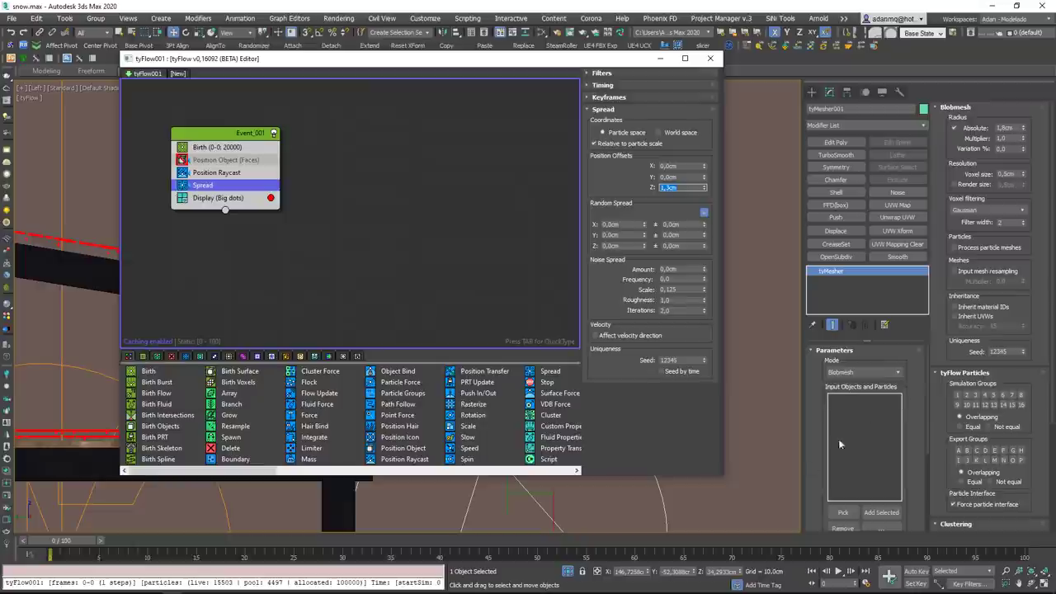
{"action": "left_click", "coordinate": [841, 513]}
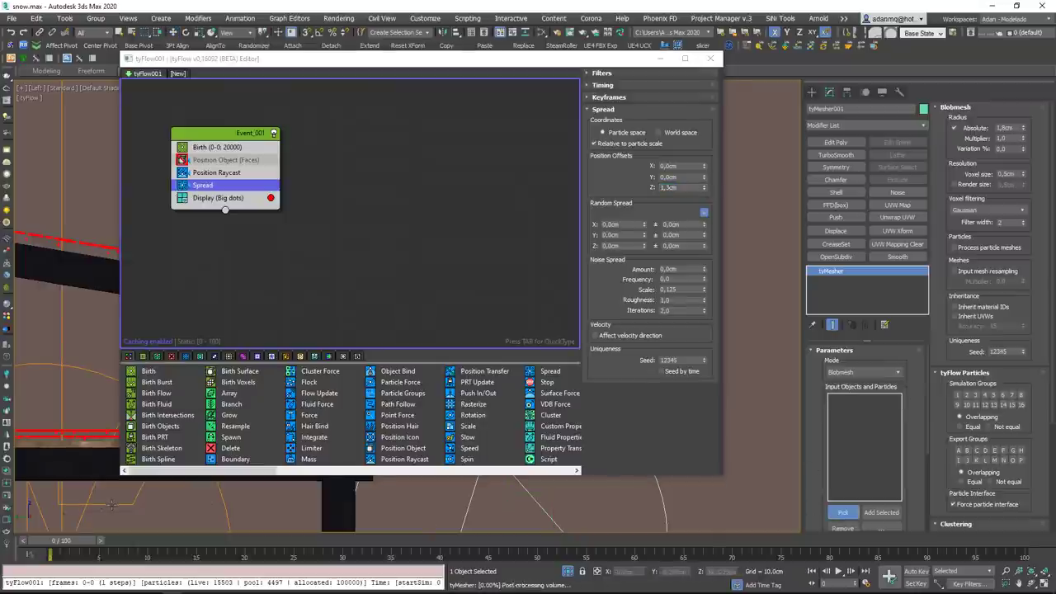
{"action": "left_click", "coordinate": [120, 475]}
{"action": "left_click_drag", "start_coordinate": [258, 63], "coordinate": [567, 49]}
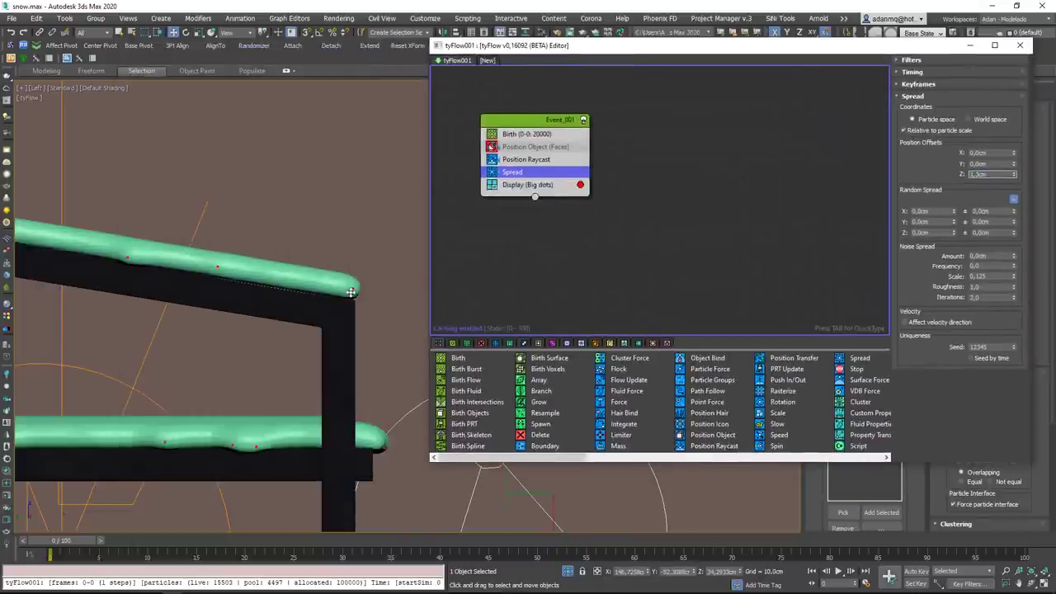
Check the gap between the snow and the armrest, and set the Spread operator's Z position offset to 0.7 cm.
{"action": "scroll", "coordinate": [276, 282], "scroll_direction": "up", "scroll_amount": 5}
{"action": "scroll", "coordinate": [276, 282], "scroll_direction": "up", "scroll_amount": 2}
{"action": "scroll", "coordinate": [214, 282], "scroll_direction": "up", "scroll_amount": 1}
{"action": "scroll", "coordinate": [214, 283], "scroll_direction": "down", "scroll_amount": 1}
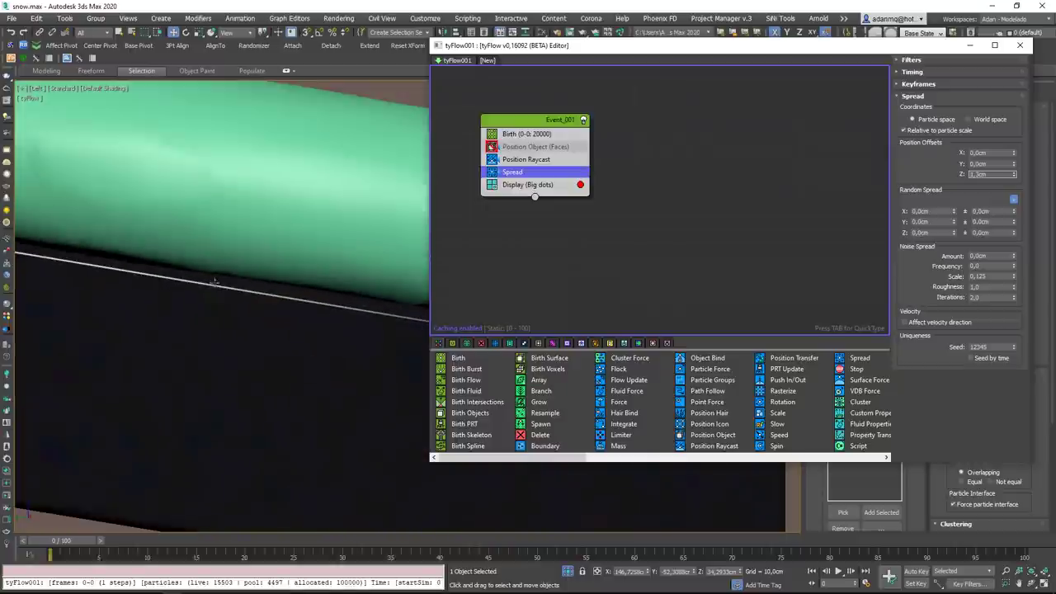
{"action": "scroll", "coordinate": [361, 314], "scroll_direction": "down", "scroll_amount": 5}
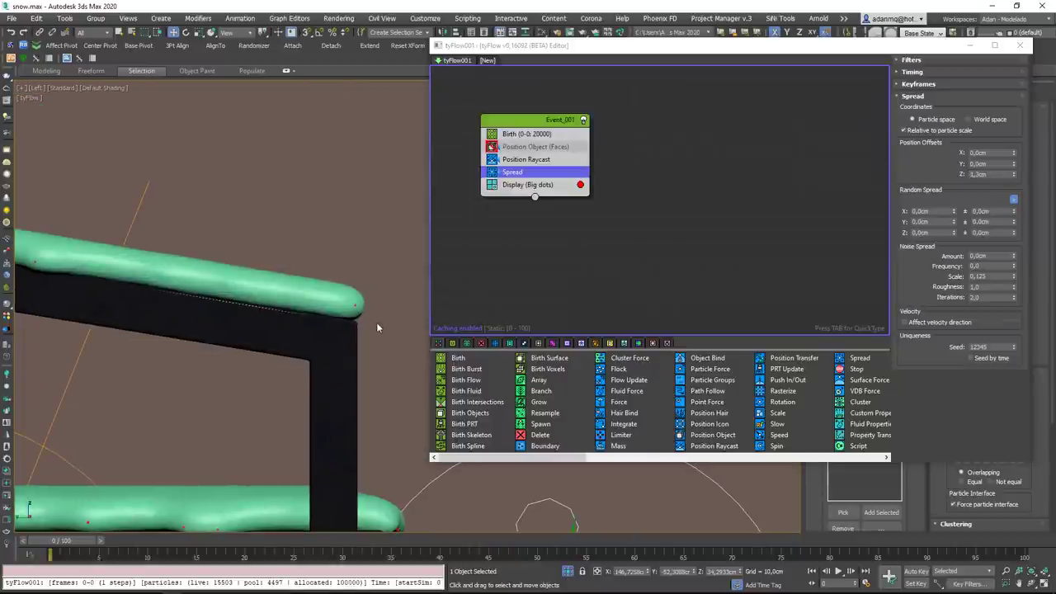
{"action": "right_click", "coordinate": [1013, 175]}
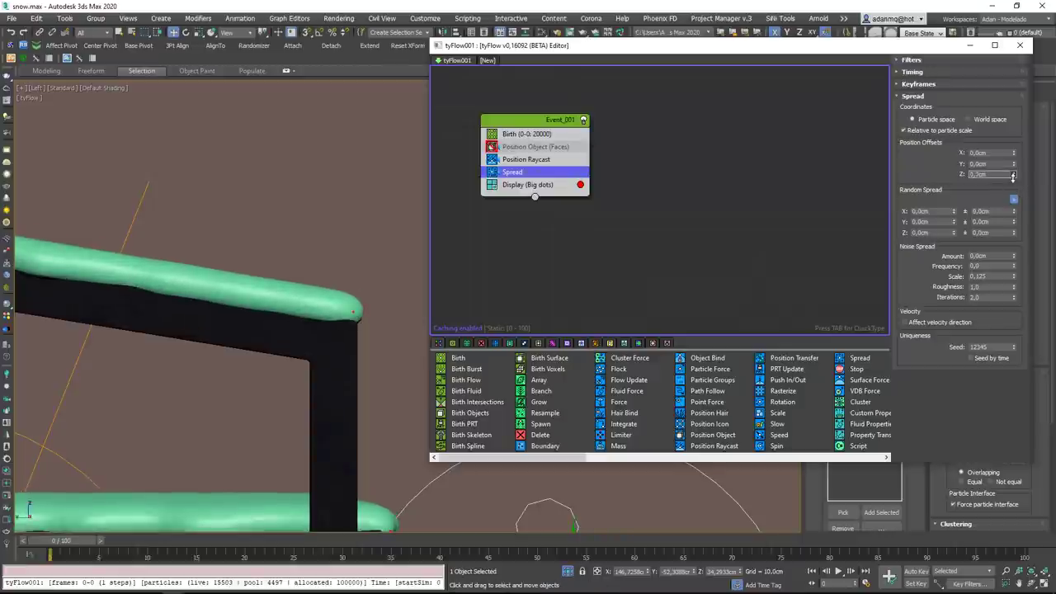
{"action": "left_click_drag", "start_coordinate": [1013, 178], "coordinate": [1012, 172]}
{"action": "scroll", "coordinate": [142, 420], "scroll_direction": "down", "scroll_amount": 3}
{"action": "middle_click_drag", "start_coordinate": [142, 420], "coordinate": [326, 342]}
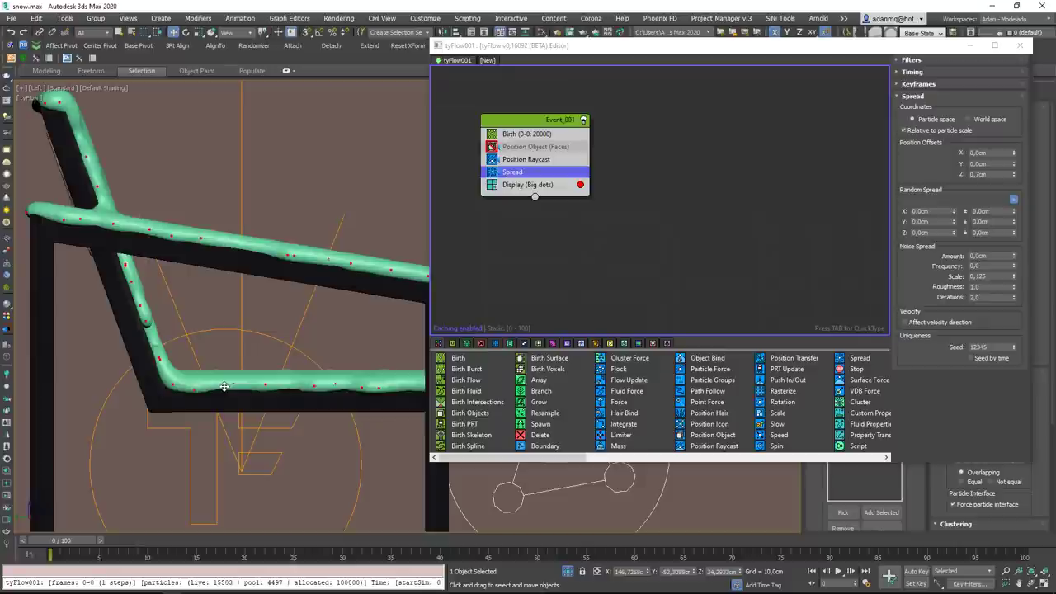
Examine how closely the snow mesh sits on the bench's armrest, seat and backrest from several angles.
{"action": "middle_click_drag", "start_coordinate": [221, 386], "coordinate": [135, 342], "text": "alt"}
{"action": "scroll", "coordinate": [198, 368], "scroll_direction": "down", "scroll_amount": 2}
{"action": "scroll", "coordinate": [233, 335], "scroll_direction": "up", "scroll_amount": 2}
{"action": "middle_click_drag", "start_coordinate": [234, 335], "coordinate": [267, 341], "text": "alt"}
{"action": "scroll", "coordinate": [402, 295], "scroll_direction": "up", "scroll_amount": 3}
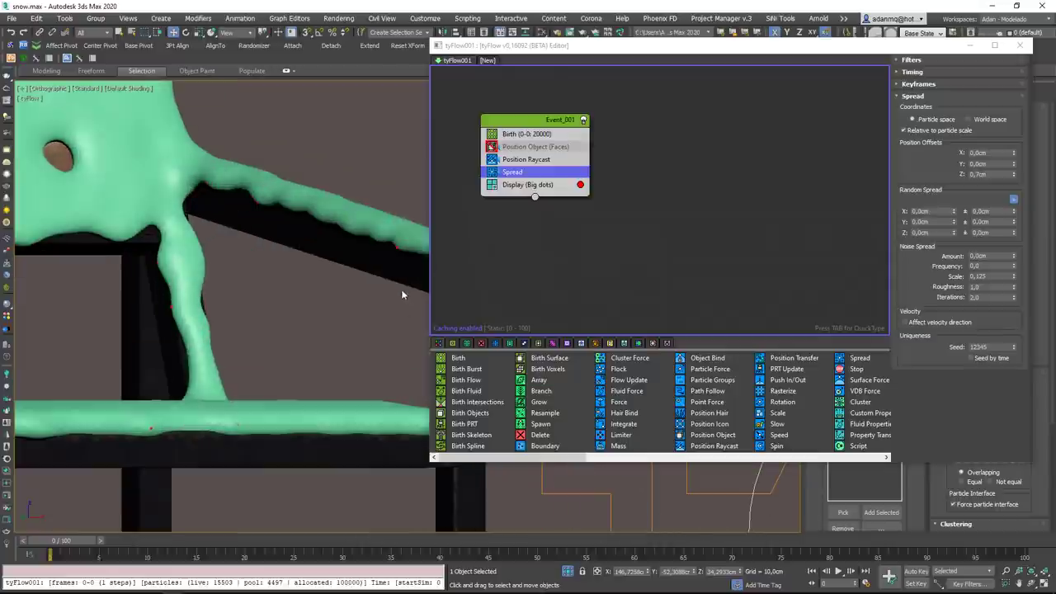
{"action": "middle_click_drag", "start_coordinate": [402, 295], "coordinate": [284, 305]}
{"action": "left_click", "coordinate": [990, 174]}
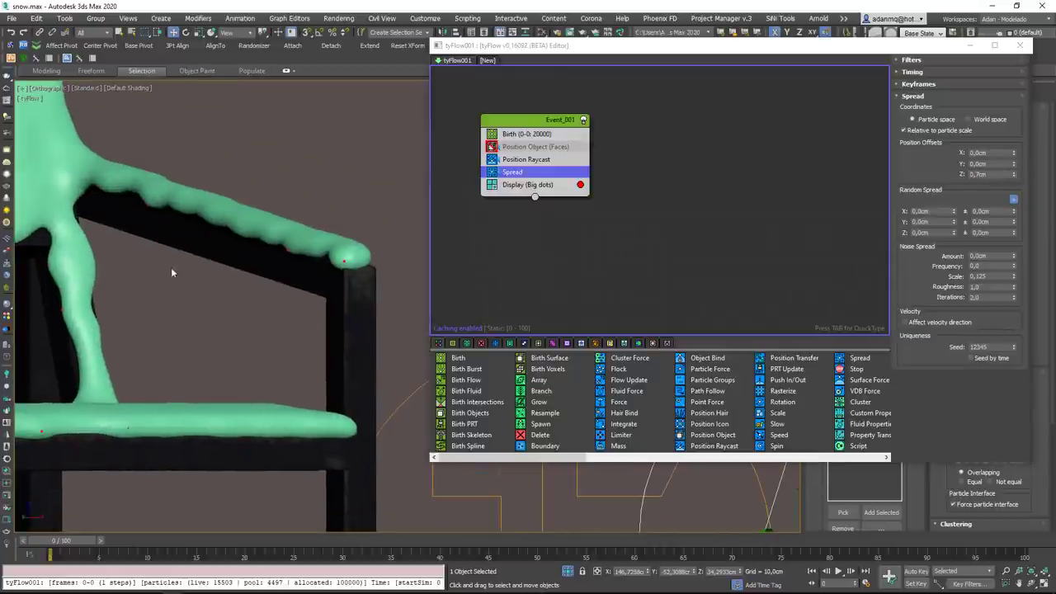
{"action": "scroll", "coordinate": [172, 273], "scroll_direction": "down", "scroll_amount": 4}
{"action": "middle_click_drag", "start_coordinate": [172, 273], "coordinate": [363, 363]}
{"action": "scroll", "coordinate": [191, 360], "scroll_direction": "up", "scroll_amount": 4}
{"action": "scroll", "coordinate": [191, 361], "scroll_direction": "down", "scroll_amount": 5}
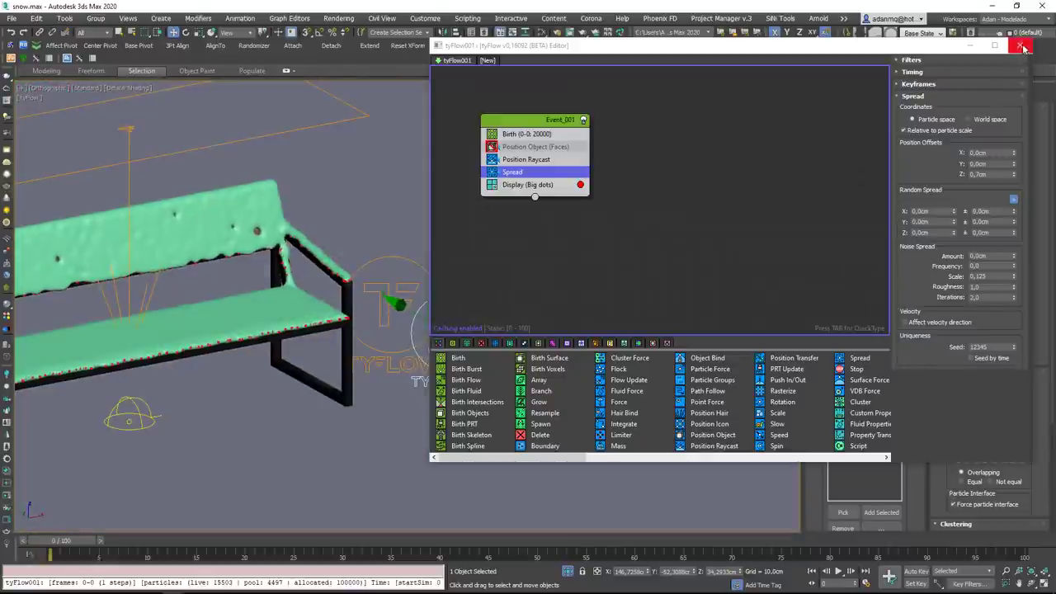
Close the tyFlow editor and inspect the snow cover on the whole bench.
{"action": "left_click", "coordinate": [1022, 46]}
{"action": "middle_click_drag", "start_coordinate": [346, 280], "coordinate": [408, 263], "text": "alt"}
{"action": "scroll", "coordinate": [354, 252], "scroll_direction": "up", "scroll_amount": 4}
{"action": "scroll", "coordinate": [353, 251], "scroll_direction": "up", "scroll_amount": 2}
{"action": "scroll", "coordinate": [366, 254], "scroll_direction": "down", "scroll_amount": 4}
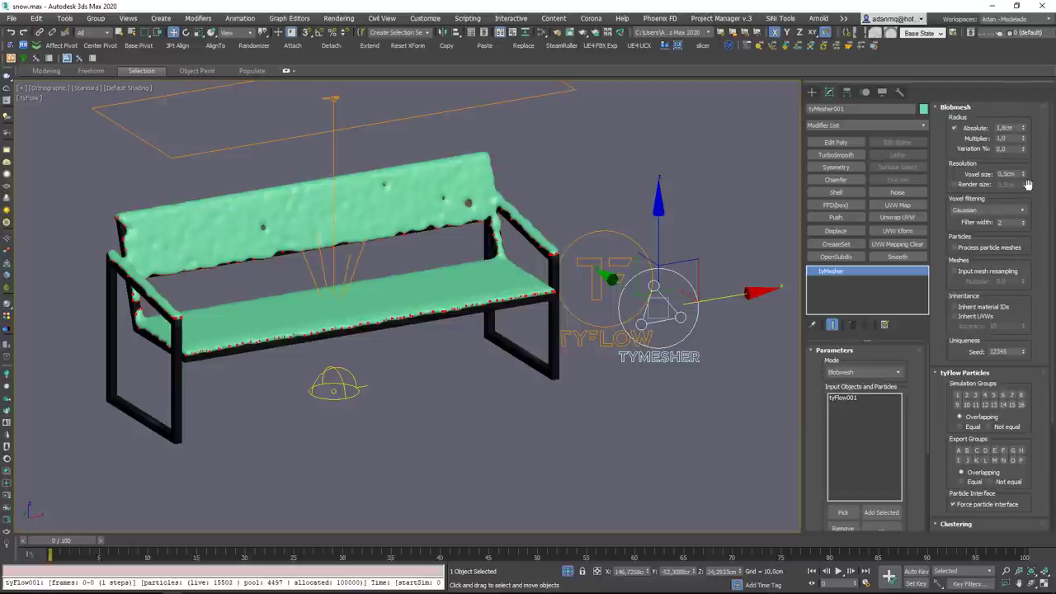
Try voxel filter widths of 4 and 3 on tyMesher001, and return the filter width to 2.
{"action": "left_click", "coordinate": [1023, 225]}
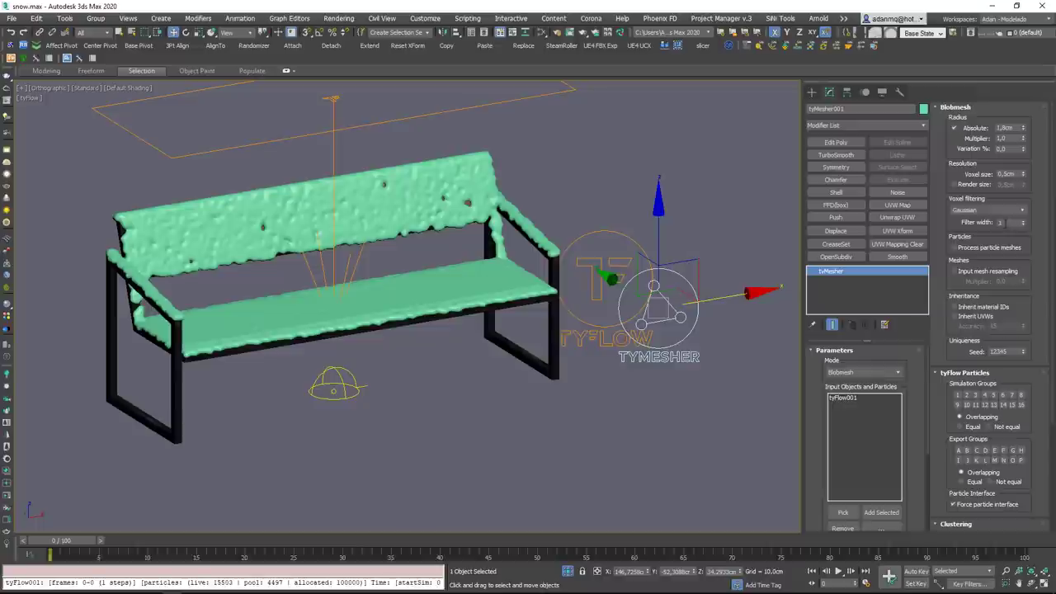
{"action": "left_click_drag", "start_coordinate": [1013, 223], "coordinate": [942, 226]}
{"action": "type", "text": "4"}
{"action": "key", "text": "Return"}
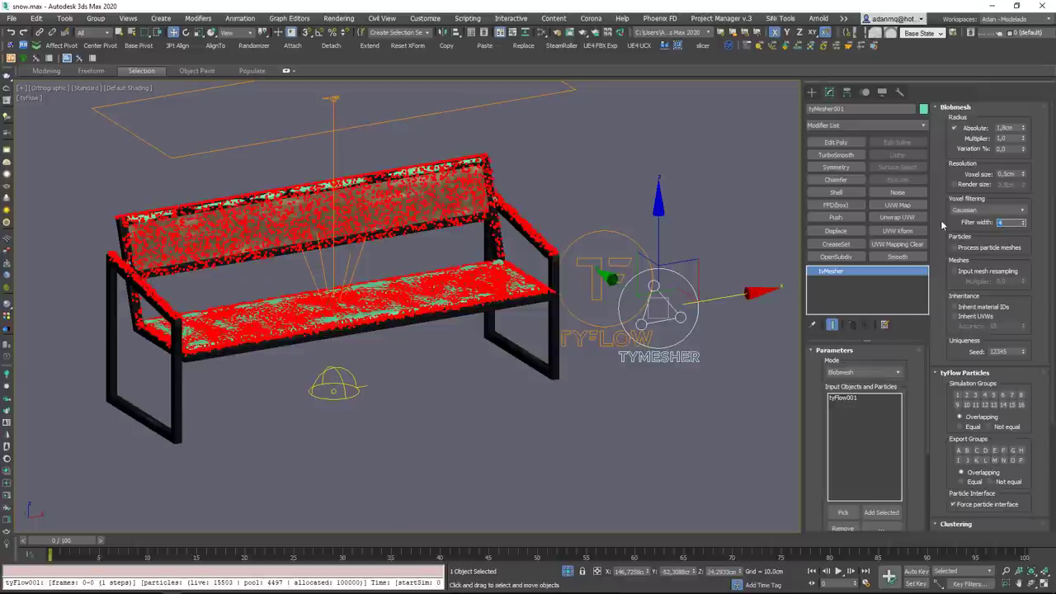
{"action": "type", "text": "3"}
{"action": "key", "text": "Return"}
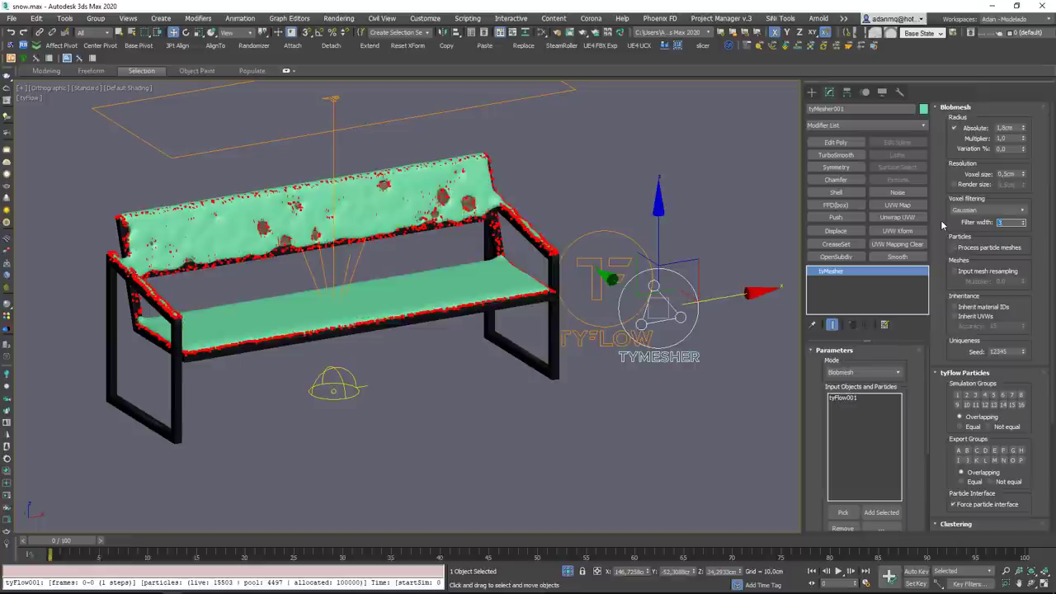
{"action": "type", "text": "2"}
{"action": "key", "text": "Return"}
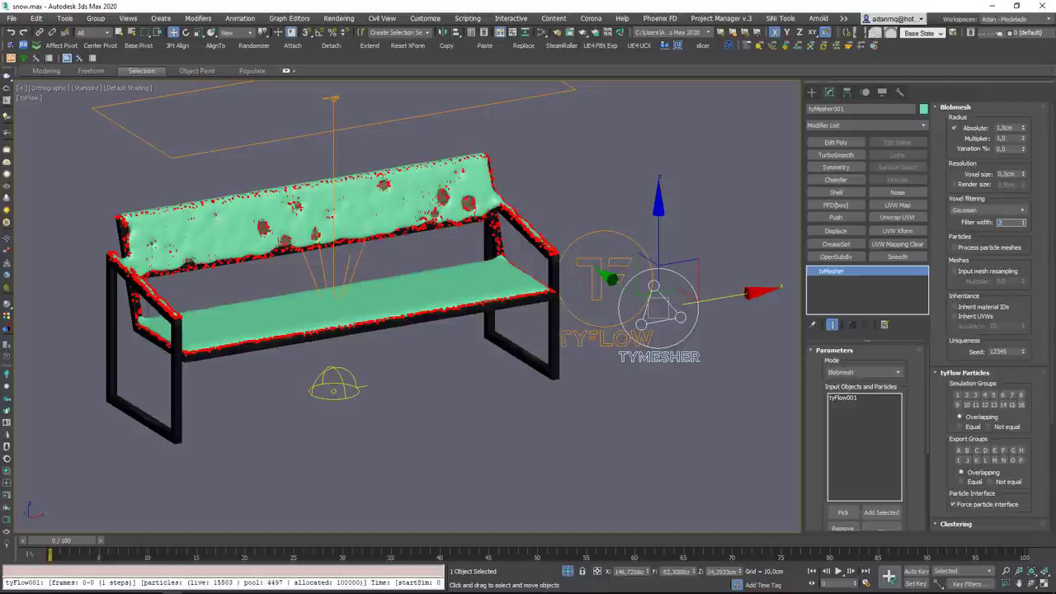
Try coarser tyMesher001 voxel sizes, including 0,8 and 0,7 cm, and return the voxel size to 0,5 cm.
{"action": "middle_click_drag", "start_coordinate": [391, 312], "coordinate": [427, 303], "text": "alt"}
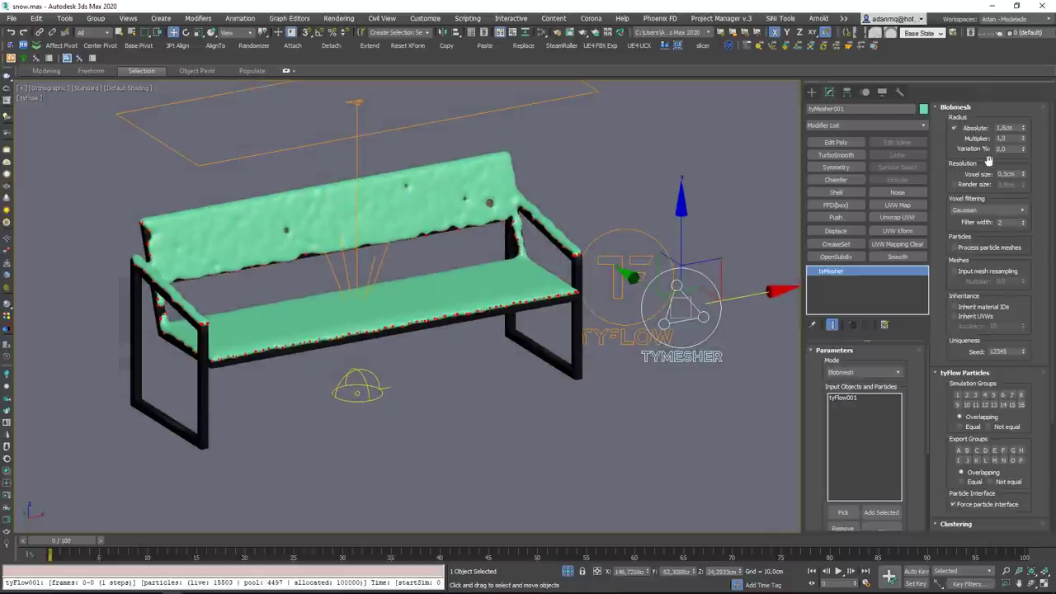
{"action": "left_click_drag", "start_coordinate": [1017, 175], "coordinate": [959, 183]}
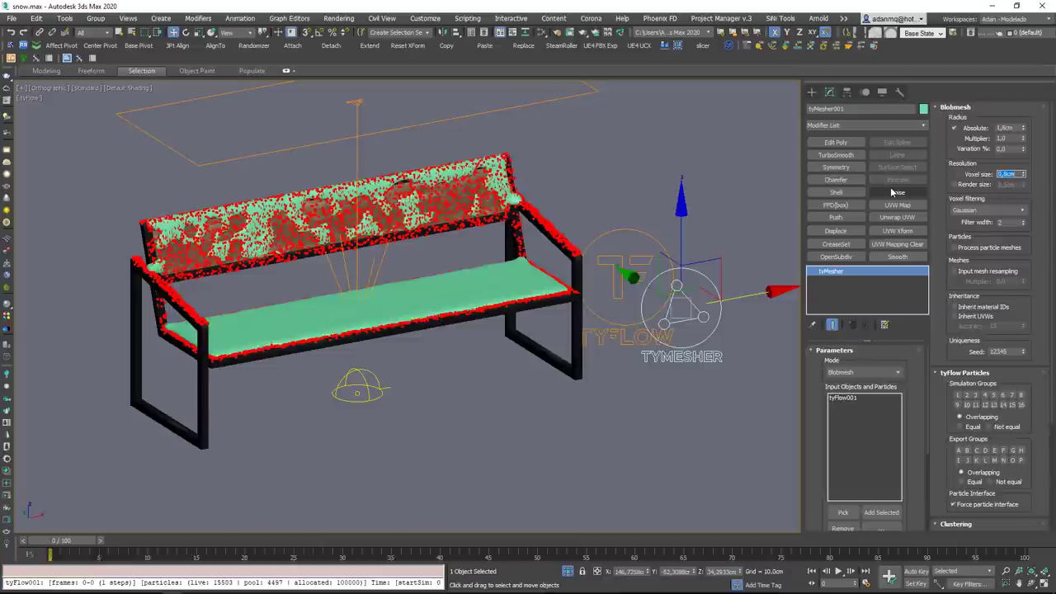
{"action": "type", "text": "7"}
{"action": "key", "text": "Return"}
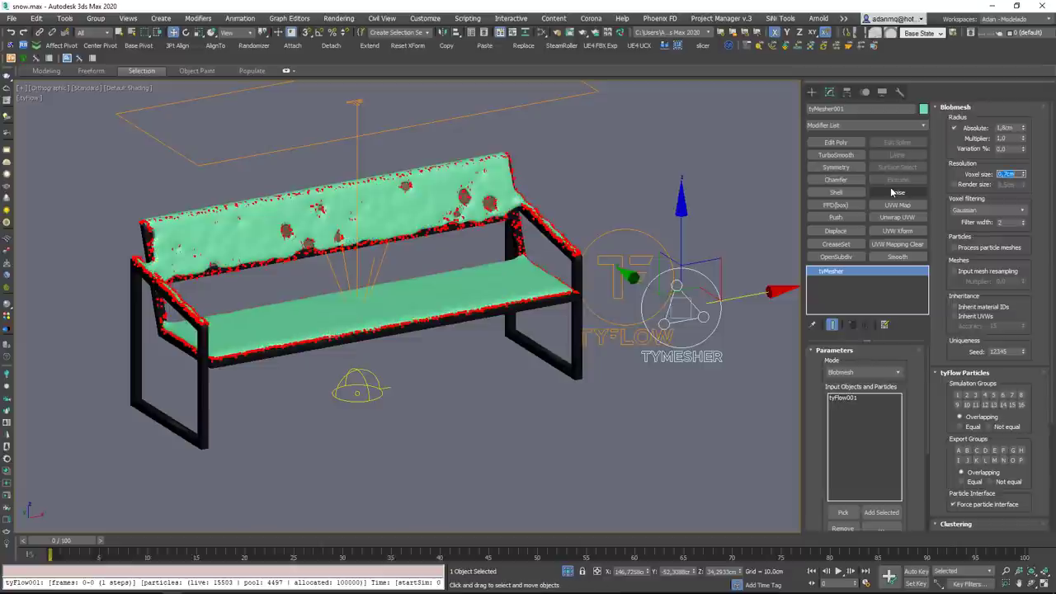
{"action": "key", "text": "Return"}
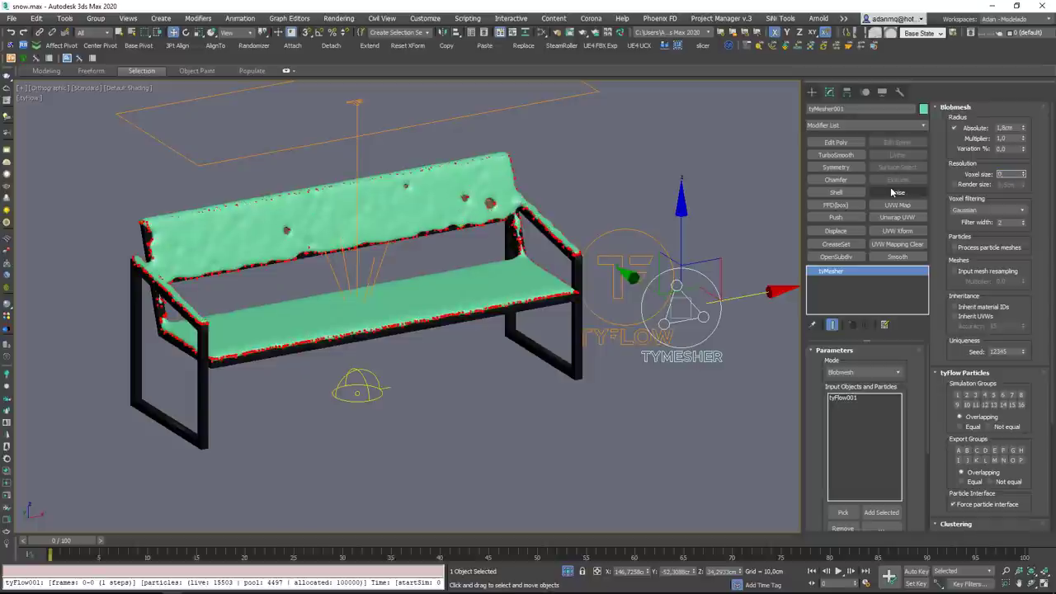
{"action": "key", "text": "Return"}
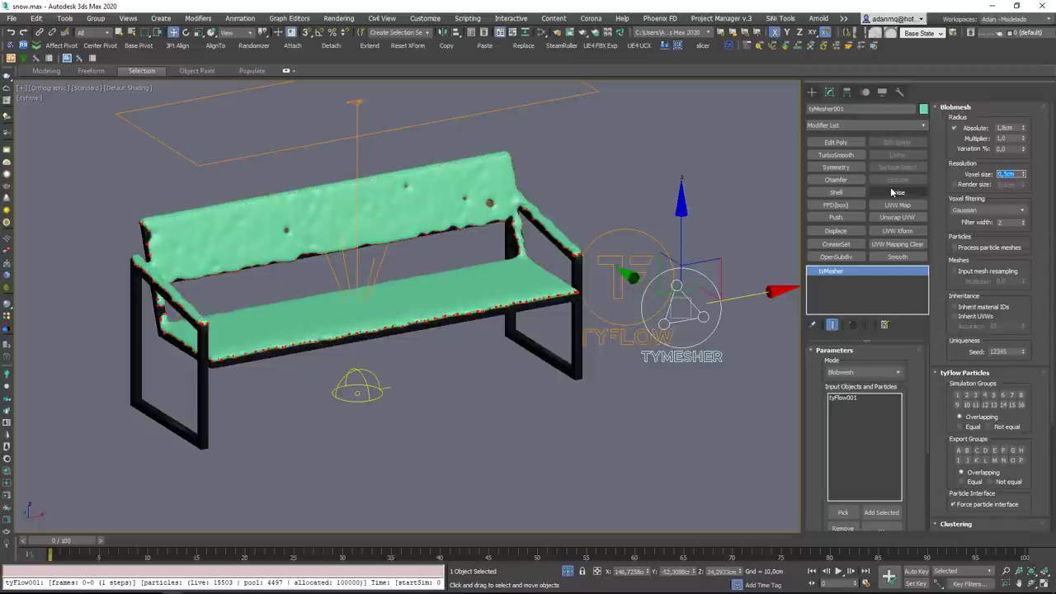
Try a voxel size of 0,2 cm on tyMesher001 and inspect the mesh density with edged faces shown.
{"action": "type", "text": "0,2"}
{"action": "key", "text": "Return"}
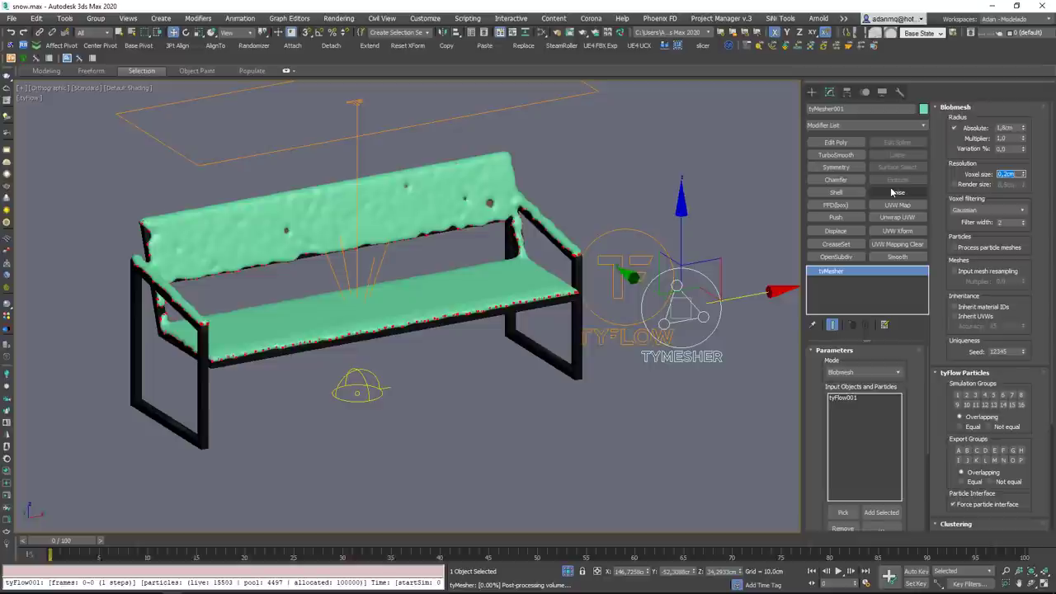
{"action": "scroll", "coordinate": [347, 231], "scroll_direction": "up", "scroll_amount": 6}
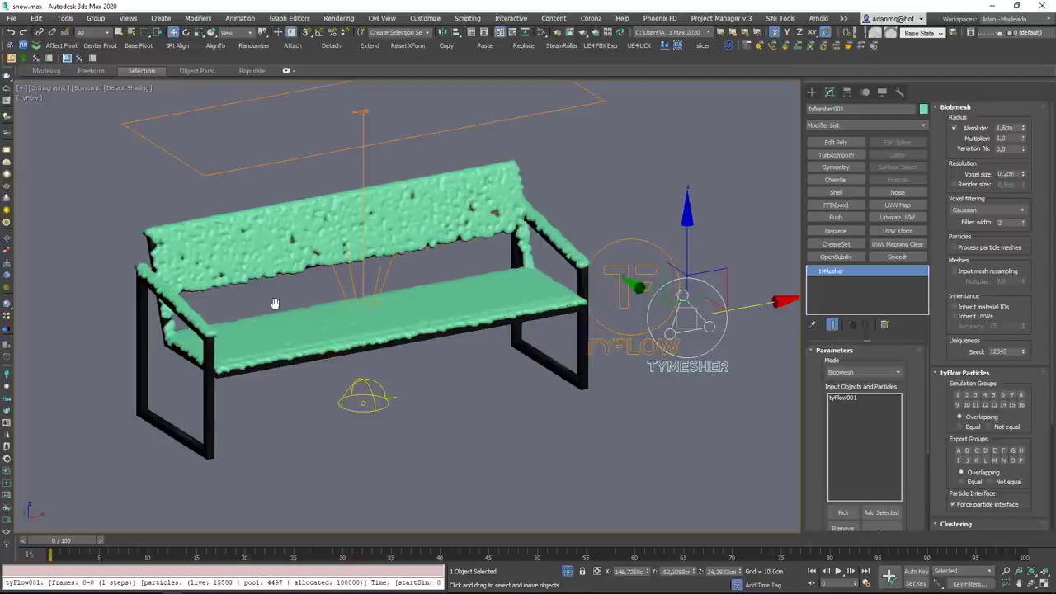
{"action": "key", "text": "F4"}
{"action": "scroll", "coordinate": [367, 251], "scroll_direction": "up", "scroll_amount": 5}
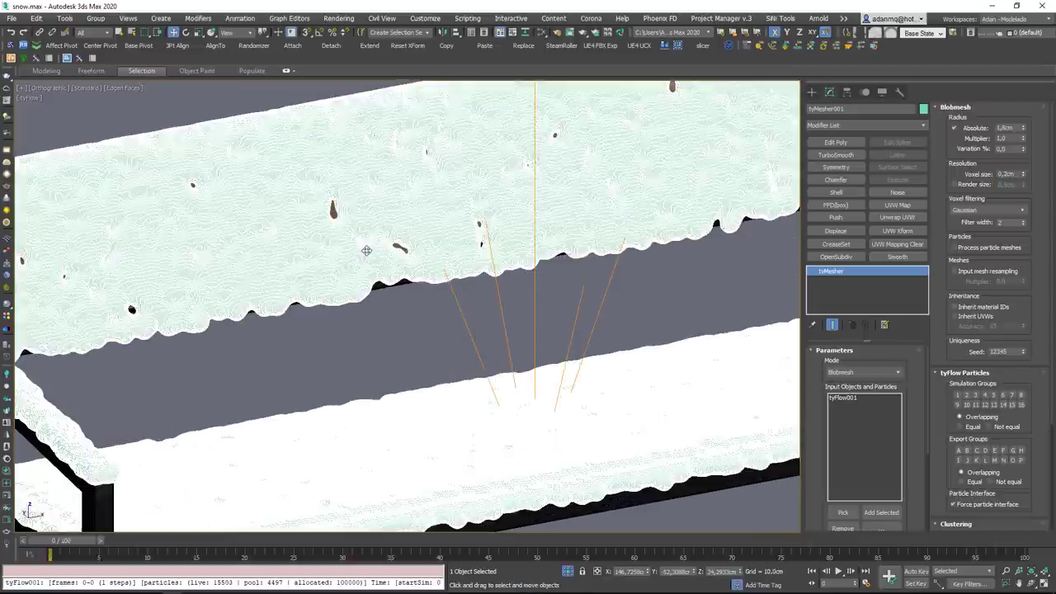
{"action": "scroll", "coordinate": [367, 250], "scroll_direction": "down", "scroll_amount": 3}
Set tyMesher001's voxel size to 0,6 cm and hide the edged faces.
{"action": "left_click", "coordinate": [1007, 173]}
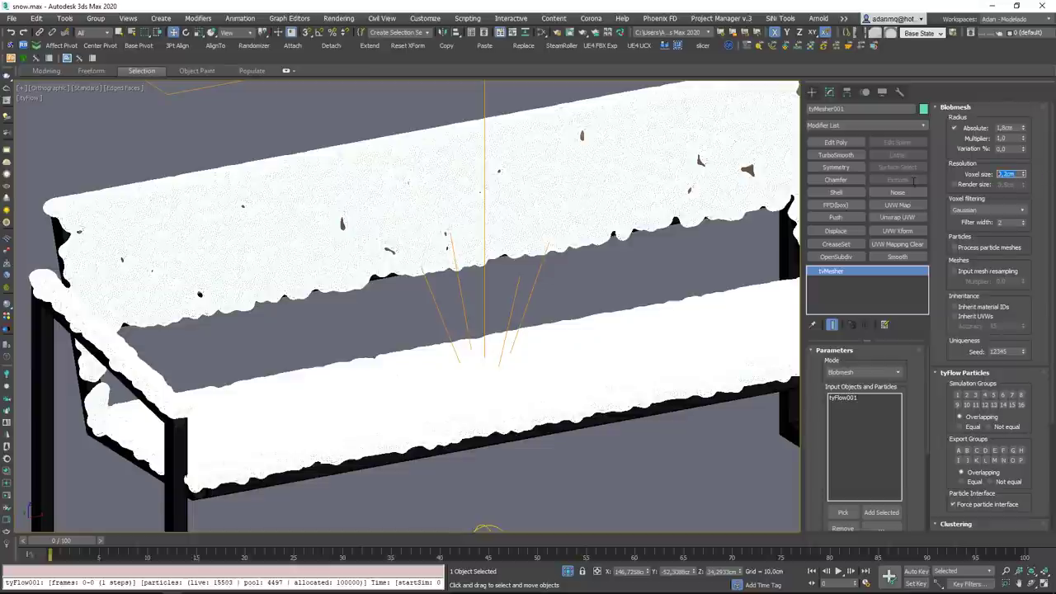
{"action": "type", "text": "0,5"}
{"action": "key", "text": "Return"}
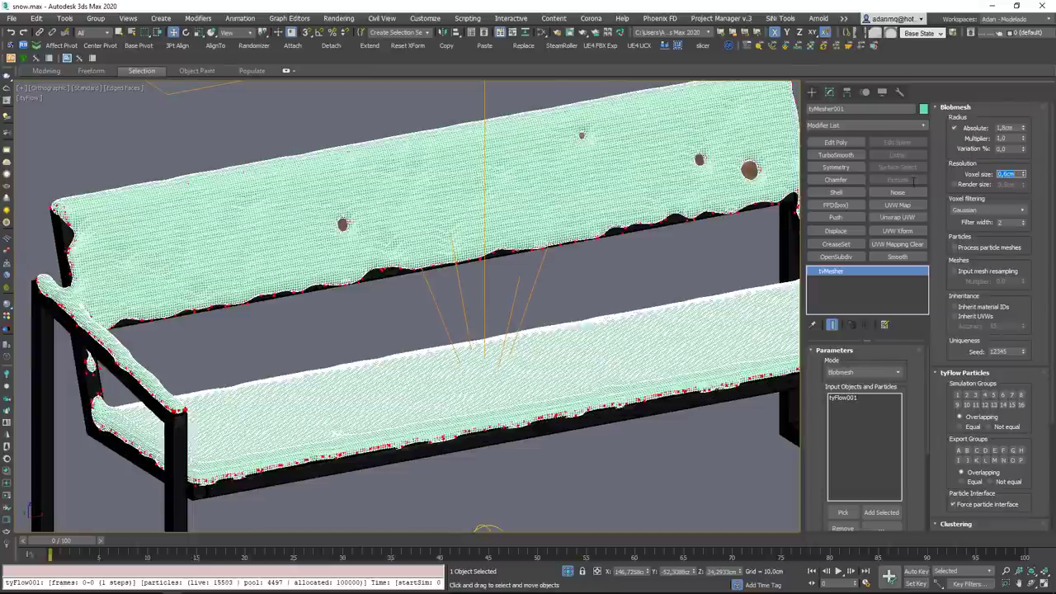
{"action": "scroll", "coordinate": [512, 302], "scroll_direction": "down", "scroll_amount": 6}
{"action": "key", "text": "F4"}
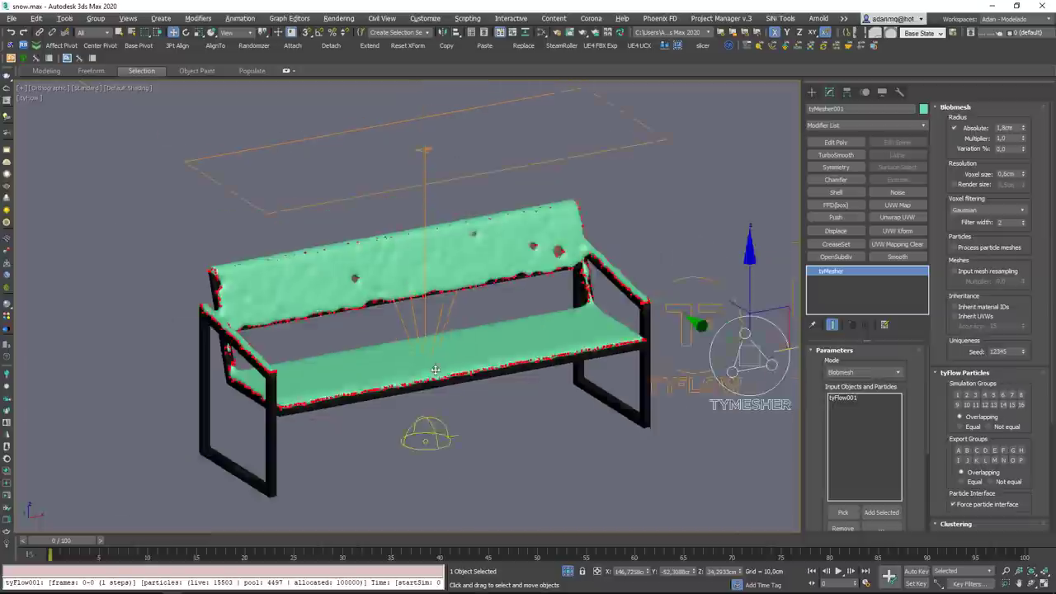
Switch the viewport to perspective and start an interactive V-Ray render of the bench in the frame buffer.
{"action": "middle_click_drag", "start_coordinate": [380, 362], "coordinate": [464, 357], "text": "alt"}
{"action": "middle_click_drag", "start_coordinate": [476, 320], "coordinate": [510, 330], "text": "alt"}
{"action": "key", "text": "p"}
{"action": "scroll", "coordinate": [466, 287], "scroll_direction": "down", "scroll_amount": 3}
{"action": "scroll", "coordinate": [480, 298], "scroll_direction": "up", "scroll_amount": 3}
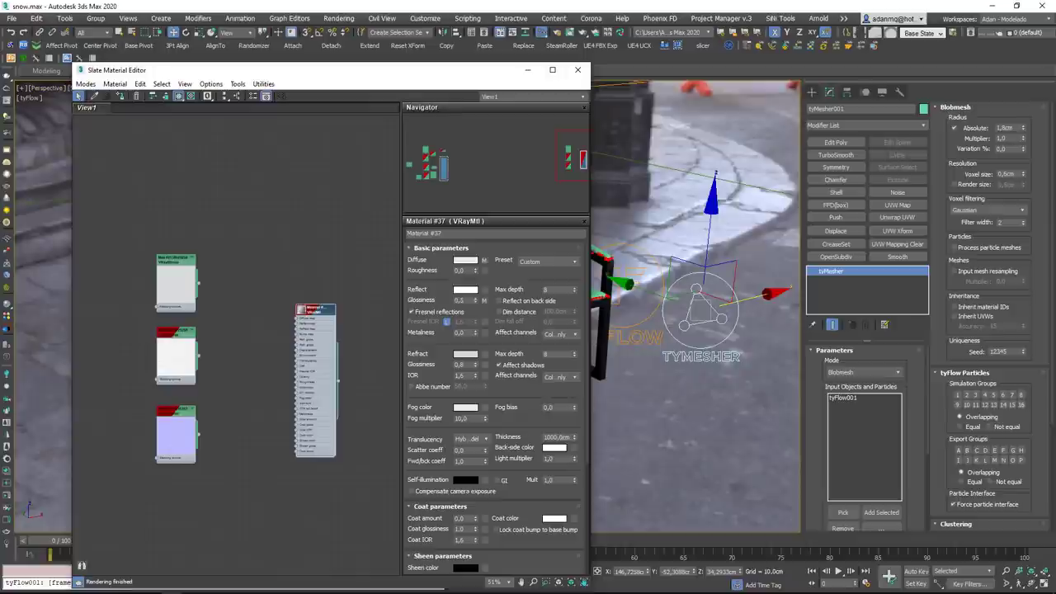
{"action": "left_click", "coordinate": [7, 102]}
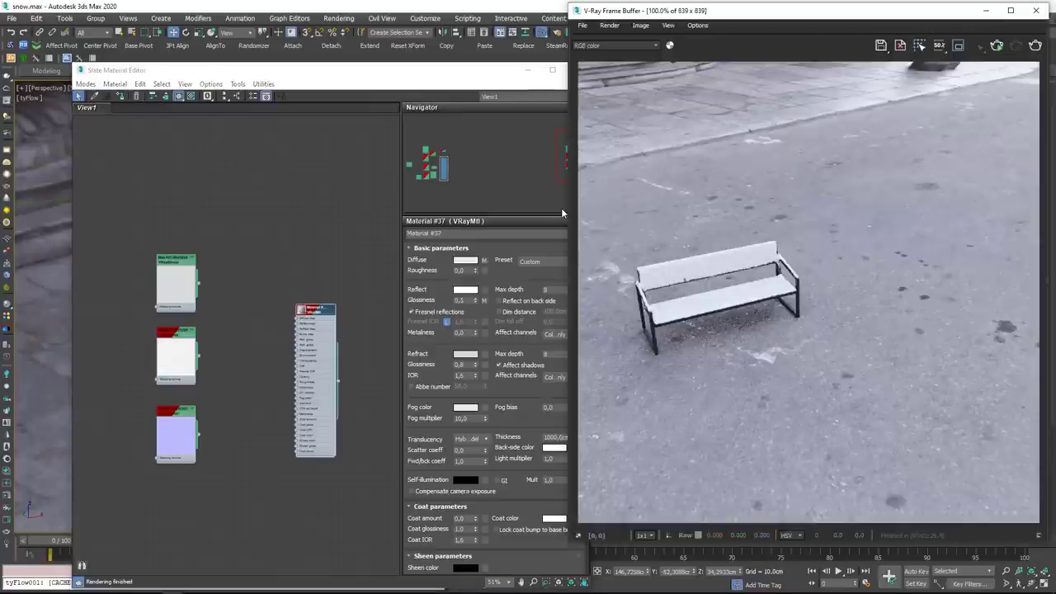
{"action": "key", "text": "shift+q"}
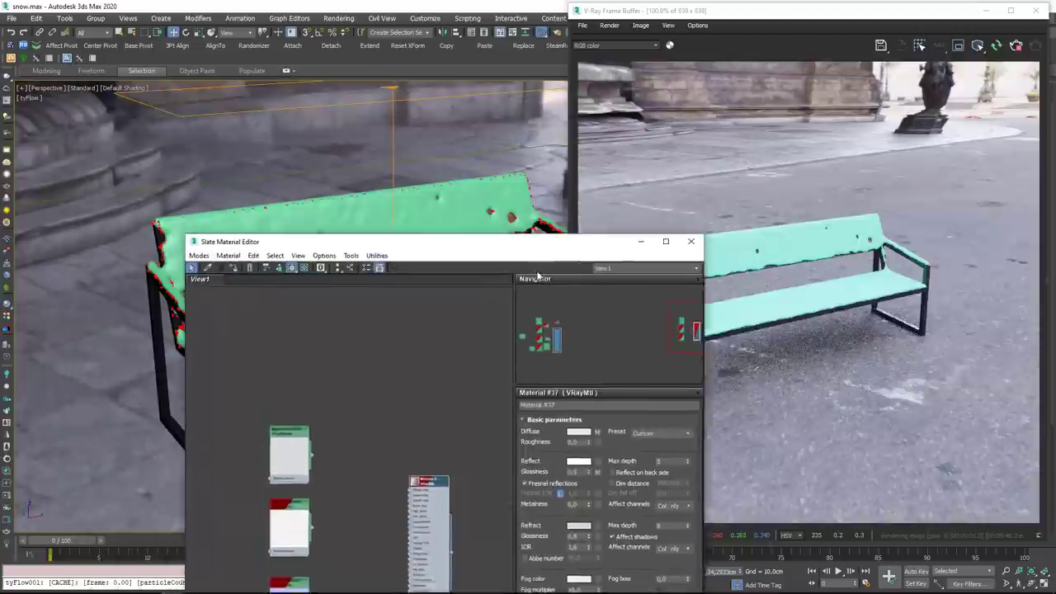
Move the material editor clear of the viewport and frame the backrest and armrest close up for the interactive render.
{"action": "left_click_drag", "start_coordinate": [505, 240], "coordinate": [477, 302]}
{"action": "middle_click_drag", "start_coordinate": [415, 218], "coordinate": [412, 187], "text": "alt"}
{"action": "scroll", "coordinate": [413, 186], "scroll_direction": "up", "scroll_amount": 3}
{"action": "middle_click_drag", "start_coordinate": [438, 228], "coordinate": [484, 154]}
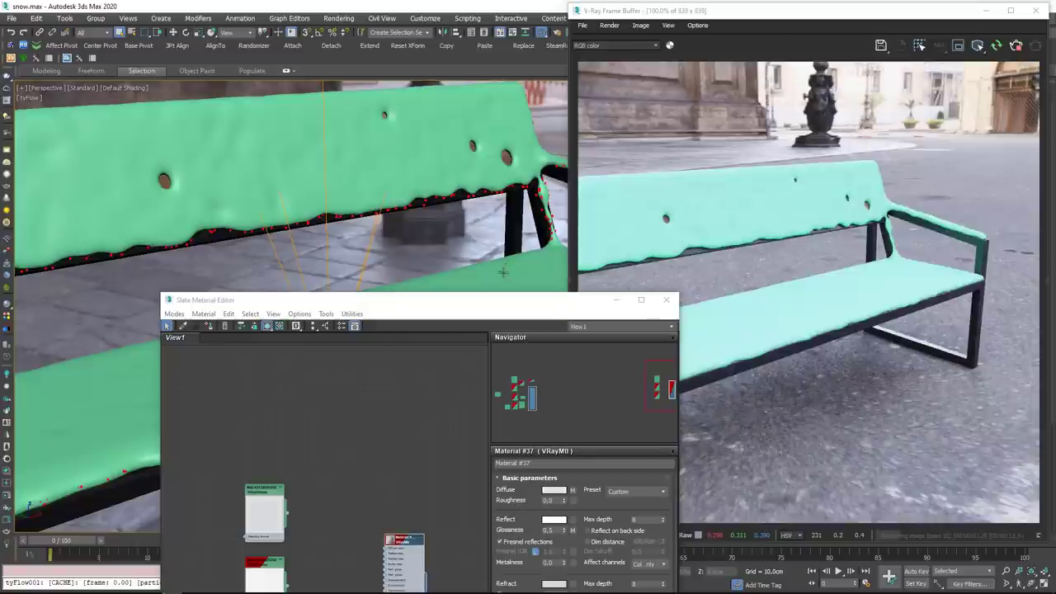
Assign the snow VRayMtl to tyMesher001 and preview its light grey colour bitmap.
{"action": "left_click_drag", "start_coordinate": [499, 305], "coordinate": [413, 107]}
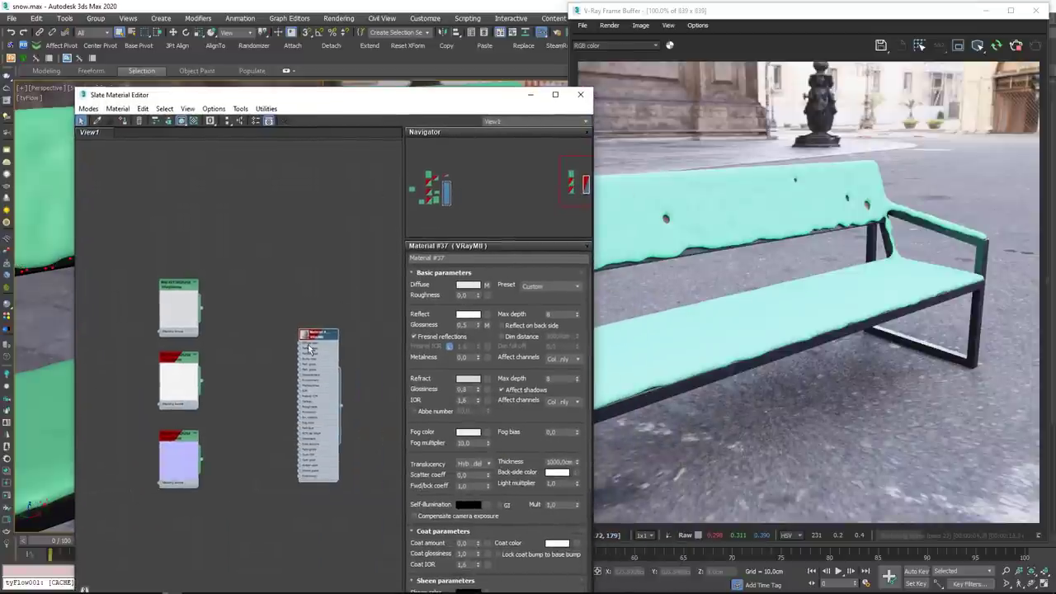
{"action": "double_click", "coordinate": [188, 293]}
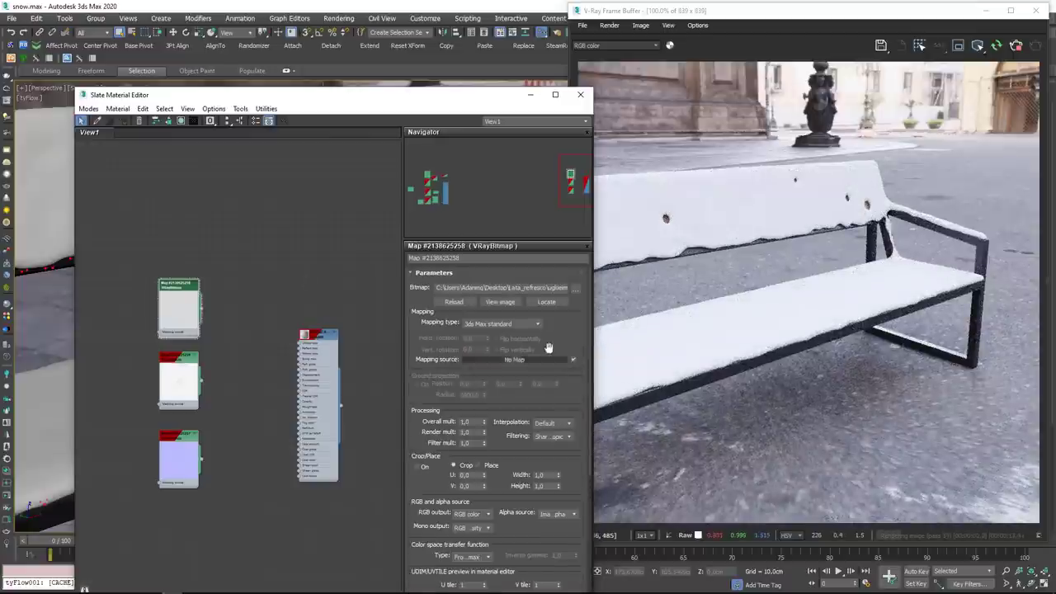
{"action": "left_click", "coordinate": [500, 302]}
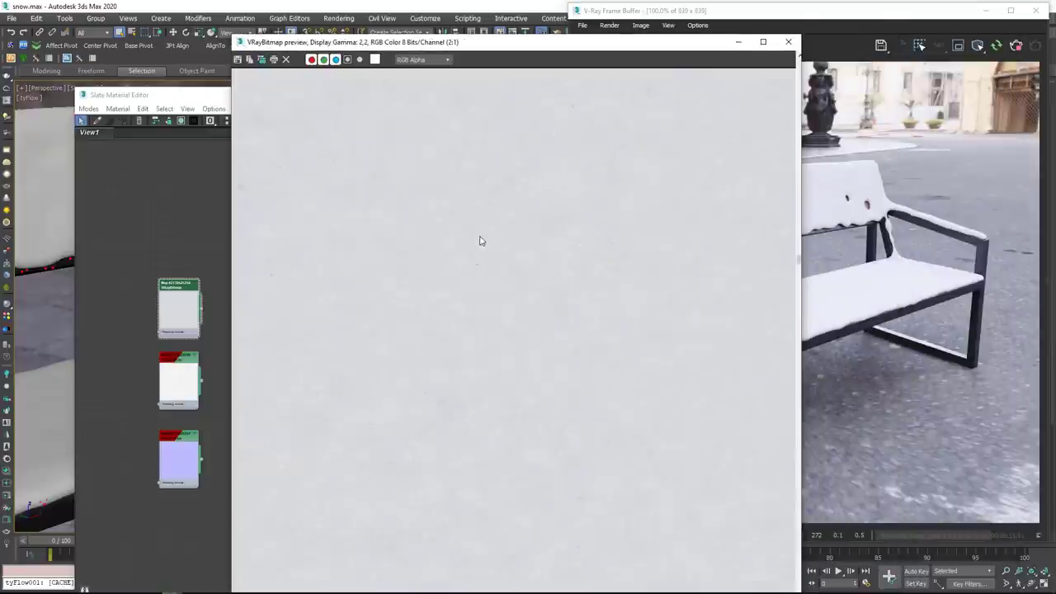
{"action": "scroll", "coordinate": [478, 243], "scroll_direction": "down", "scroll_amount": 1}
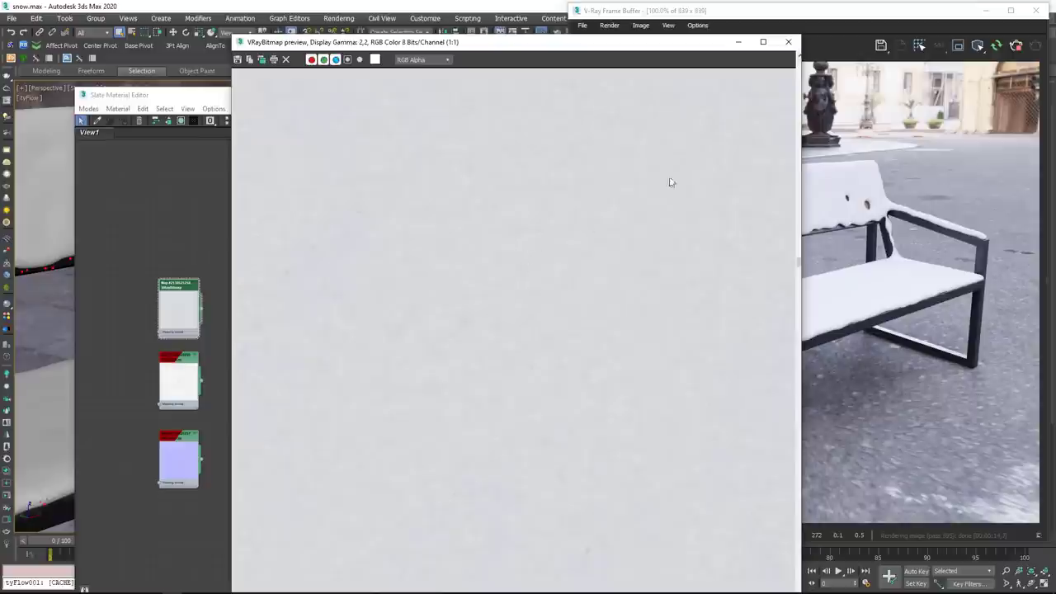
{"action": "left_click", "coordinate": [788, 41]}
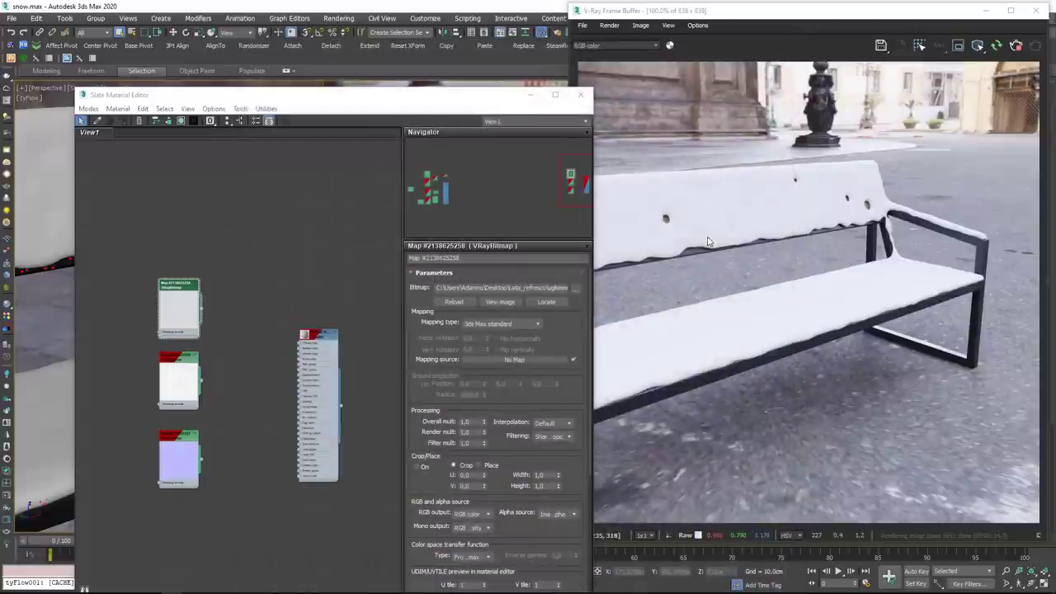
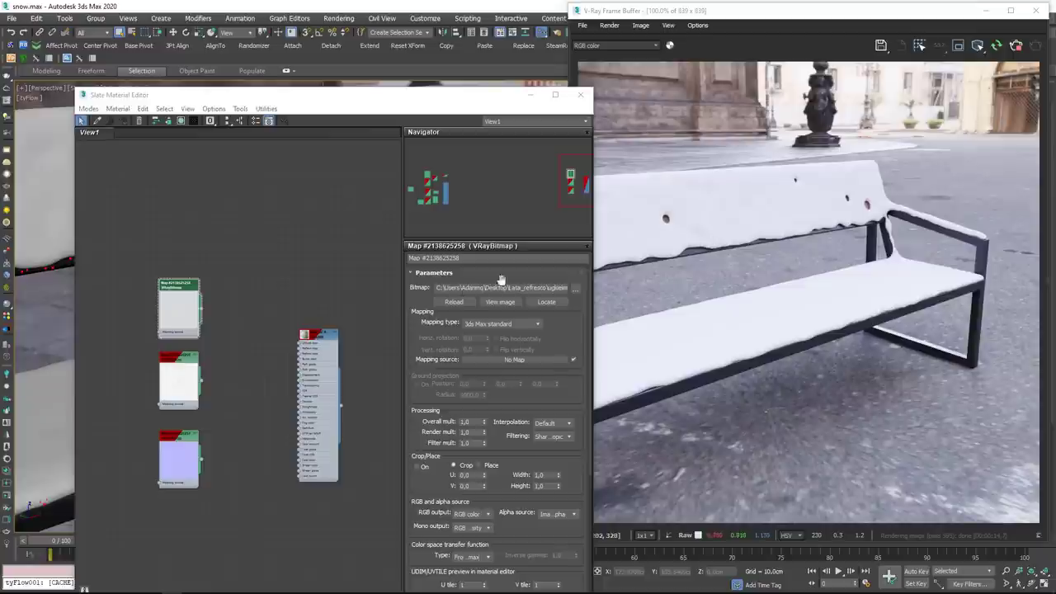
Open the snow material's normal map bitmap and preview its image beside the render.
{"action": "left_click", "coordinate": [177, 442]}
{"action": "double_click", "coordinate": [179, 441]}
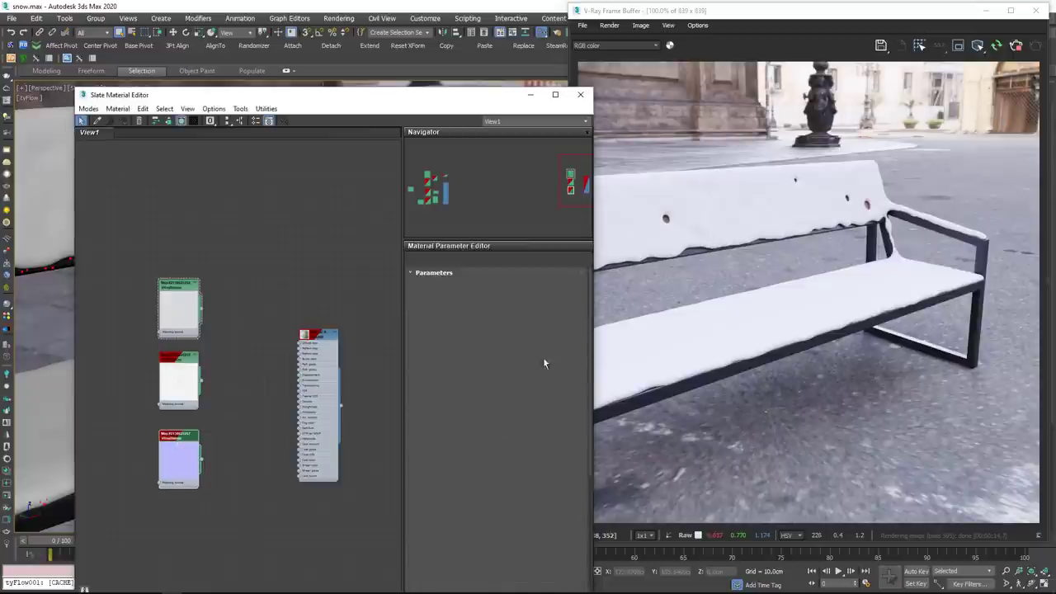
{"action": "left_click", "coordinate": [501, 302]}
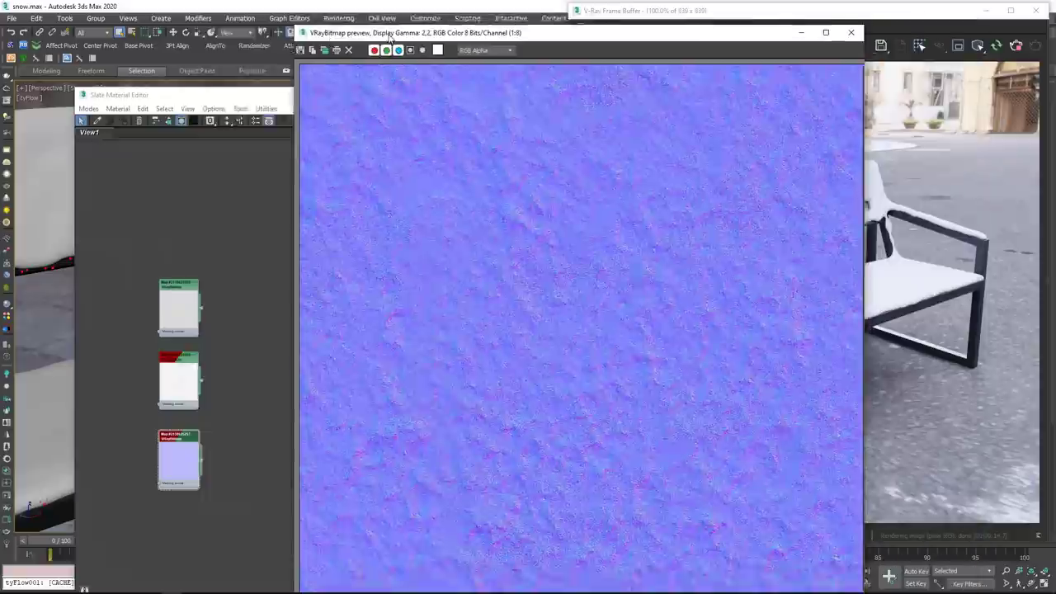
{"action": "left_click_drag", "start_coordinate": [390, 37], "coordinate": [276, 46]}
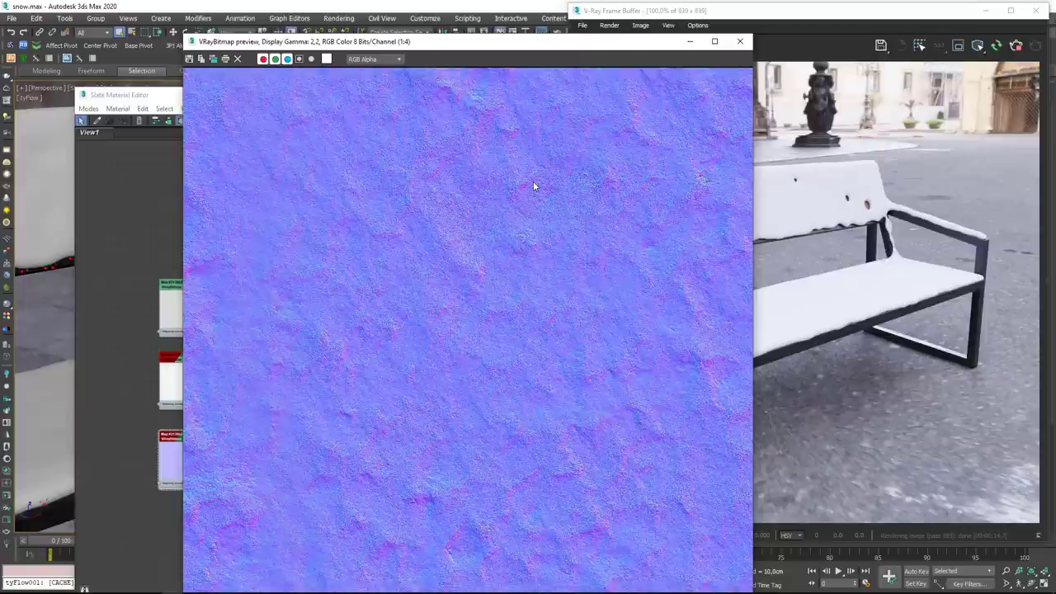
Add a VRayNormalMap node and feed the blue normal bitmap into its Normal map input.
{"action": "left_click", "coordinate": [740, 41]}
{"action": "middle_click_drag", "start_coordinate": [229, 448], "coordinate": [241, 333]}
{"action": "scroll", "coordinate": [332, 273], "scroll_direction": "up", "scroll_amount": 1}
{"action": "left_click_drag", "start_coordinate": [333, 248], "coordinate": [336, 317]}
{"action": "scroll", "coordinate": [183, 372], "scroll_direction": "up", "scroll_amount": 1}
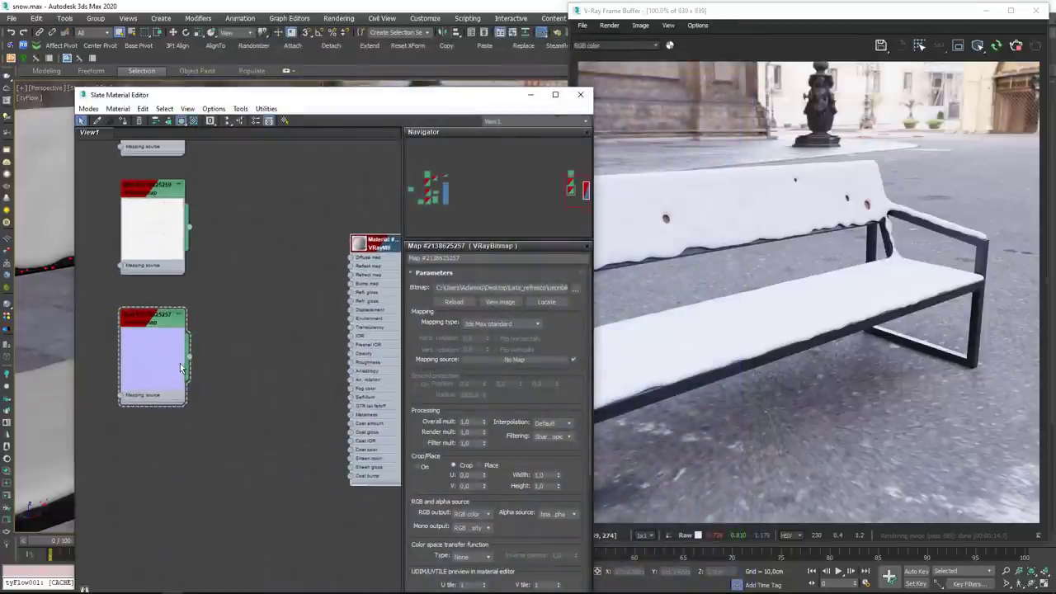
{"action": "right_click", "coordinate": [219, 363]}
{"action": "mouse_move", "coordinate": [256, 380]}
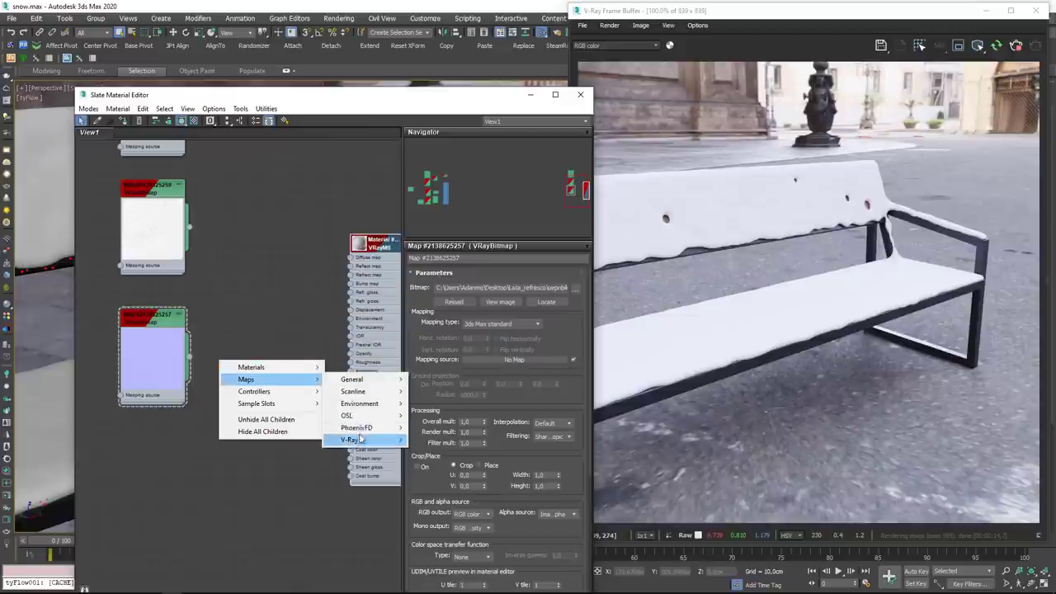
{"action": "mouse_move", "coordinate": [355, 440]}
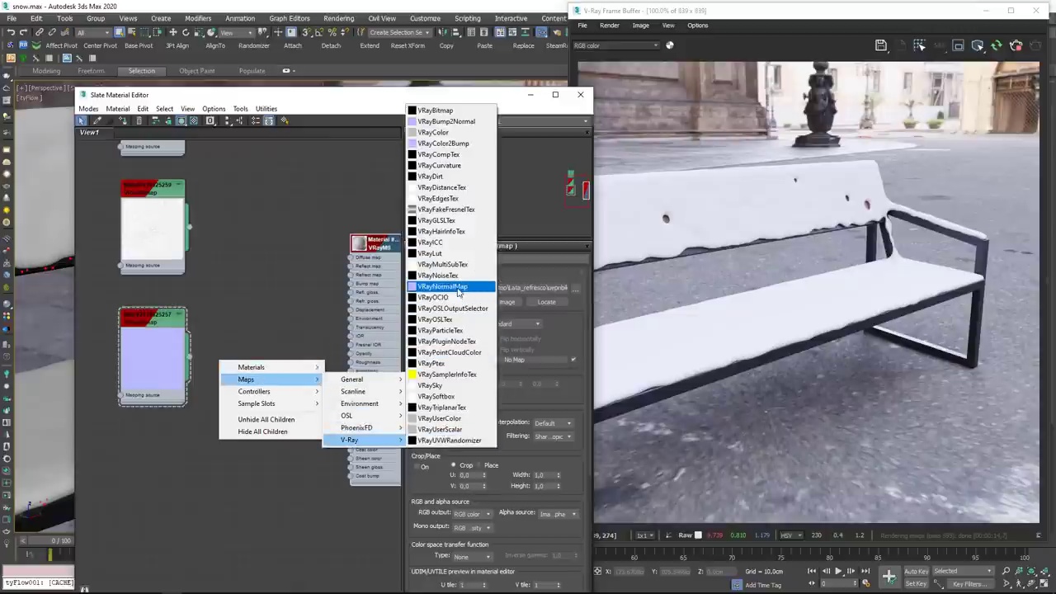
{"action": "left_click", "coordinate": [442, 286]}
{"action": "scroll", "coordinate": [205, 362], "scroll_direction": "up", "scroll_amount": 2}
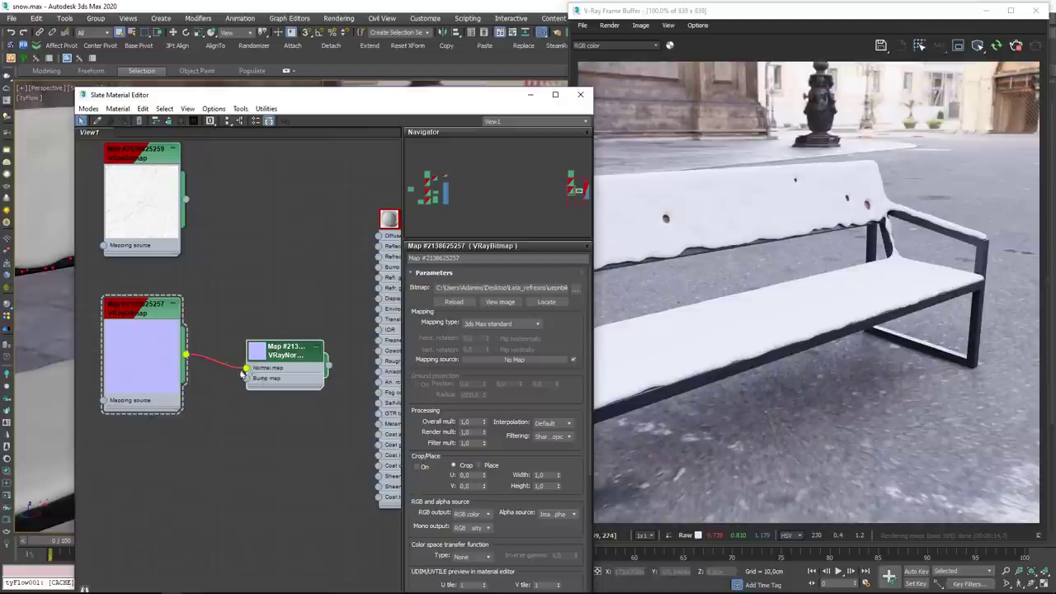
Connect the VRayNormalMap to the VRayMtl's Bump map input and set the bump amount to 100.
{"action": "middle_click_drag", "start_coordinate": [242, 374], "coordinate": [188, 382]}
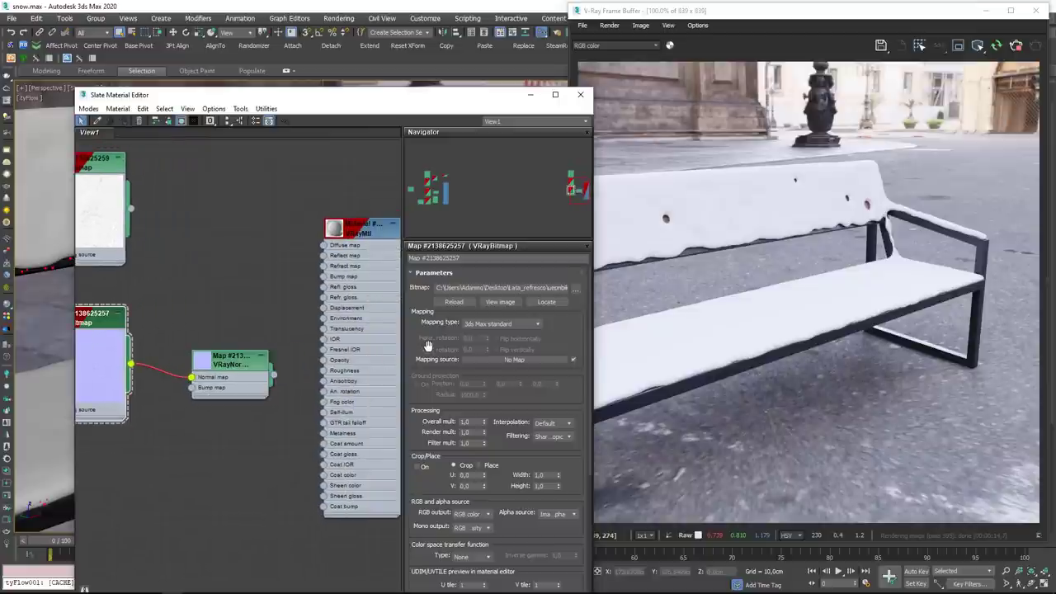
{"action": "left_click_drag", "start_coordinate": [318, 303], "coordinate": [323, 277]}
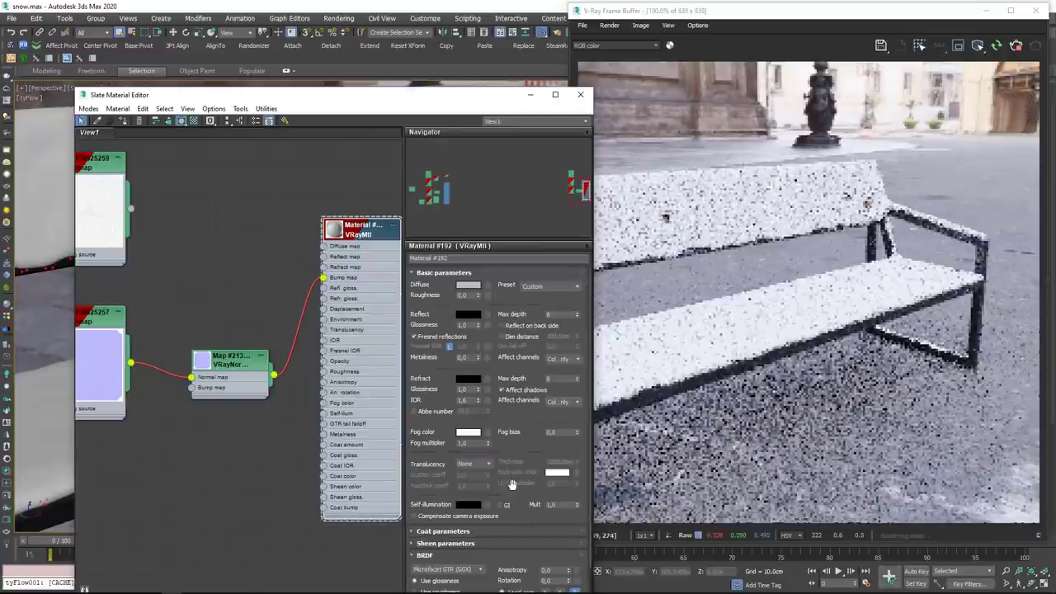
{"action": "left_click_drag", "start_coordinate": [472, 103], "coordinate": [450, 26]}
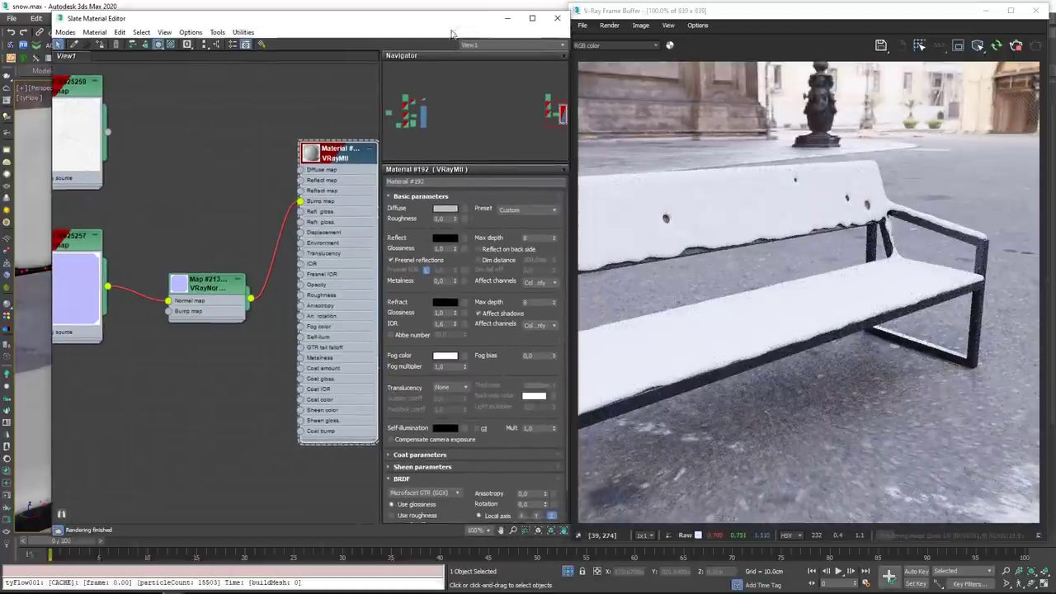
{"action": "scroll", "coordinate": [501, 375], "scroll_direction": "down", "scroll_amount": 10}
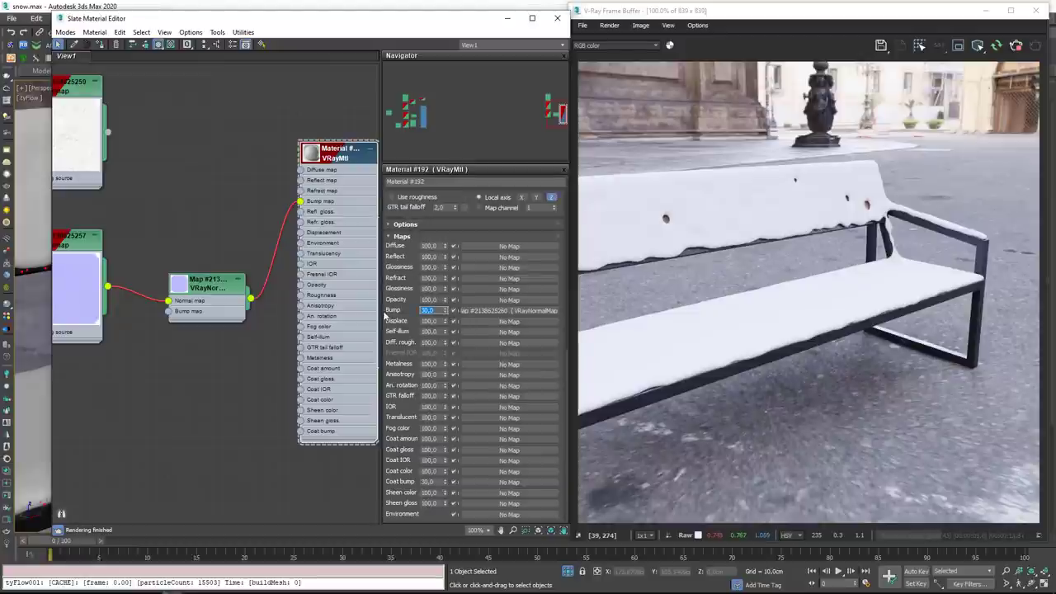
{"action": "type", "text": "100"}
{"action": "key", "text": "Return"}
Line up the material node with the normal map and enable Flip green in the VRayNormalMap.
{"action": "middle_click_drag", "start_coordinate": [108, 361], "coordinate": [181, 363]}
{"action": "double_click", "coordinate": [279, 283]}
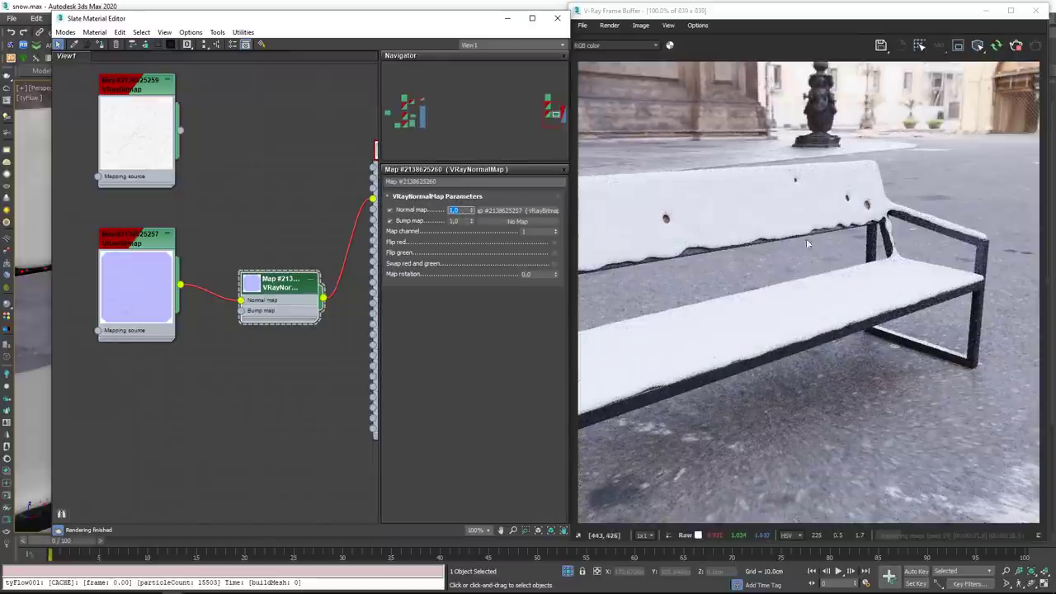
{"action": "middle_click_drag", "start_coordinate": [278, 349], "coordinate": [167, 351]}
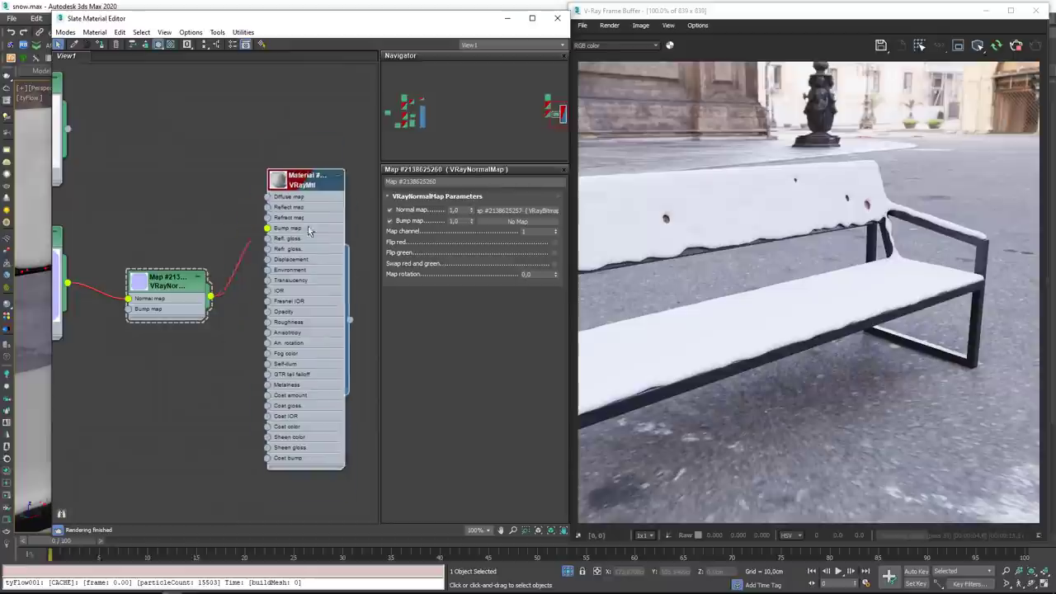
{"action": "left_click_drag", "start_coordinate": [300, 271], "coordinate": [304, 271]}
{"action": "left_click", "coordinate": [175, 283]}
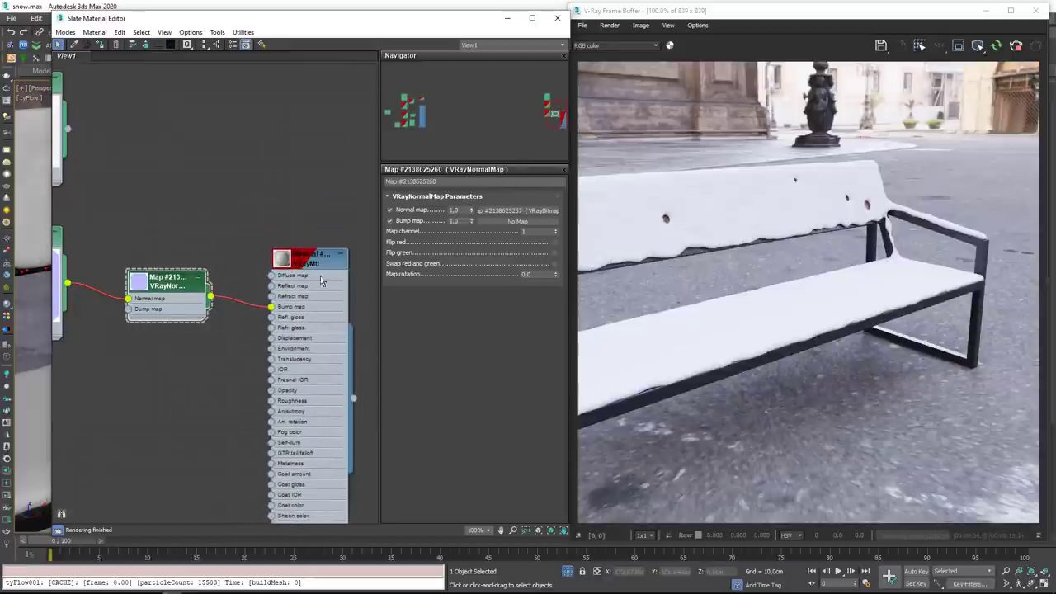
{"action": "left_click", "coordinate": [554, 254]}
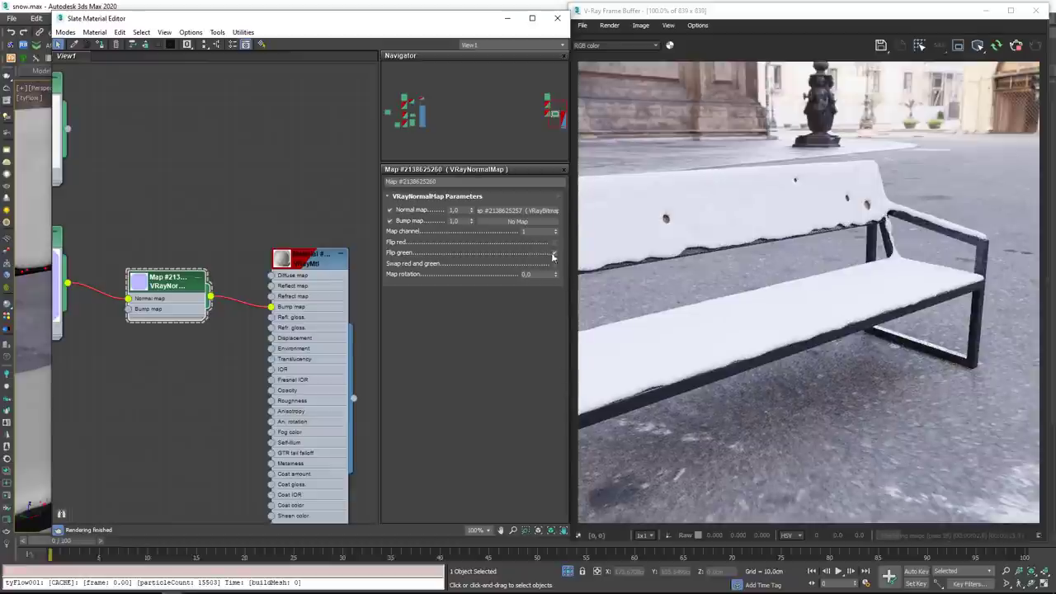
Tidy the node graph by lining up the normal bitmap, VRayNormalMap and material nodes in a row.
{"action": "middle_click_drag", "start_coordinate": [209, 332], "coordinate": [314, 351]}
{"action": "left_click_drag", "start_coordinate": [279, 298], "coordinate": [278, 291]}
{"action": "left_click_drag", "start_coordinate": [162, 293], "coordinate": [142, 332]}
{"action": "left_click_drag", "start_coordinate": [252, 301], "coordinate": [236, 342]}
{"action": "middle_click_drag", "start_coordinate": [240, 413], "coordinate": [248, 421]}
{"action": "scroll", "coordinate": [247, 421], "scroll_direction": "down", "scroll_amount": 3}
{"action": "middle_click_drag", "start_coordinate": [363, 379], "coordinate": [284, 296]}
{"action": "left_click_drag", "start_coordinate": [284, 295], "coordinate": [267, 318]}
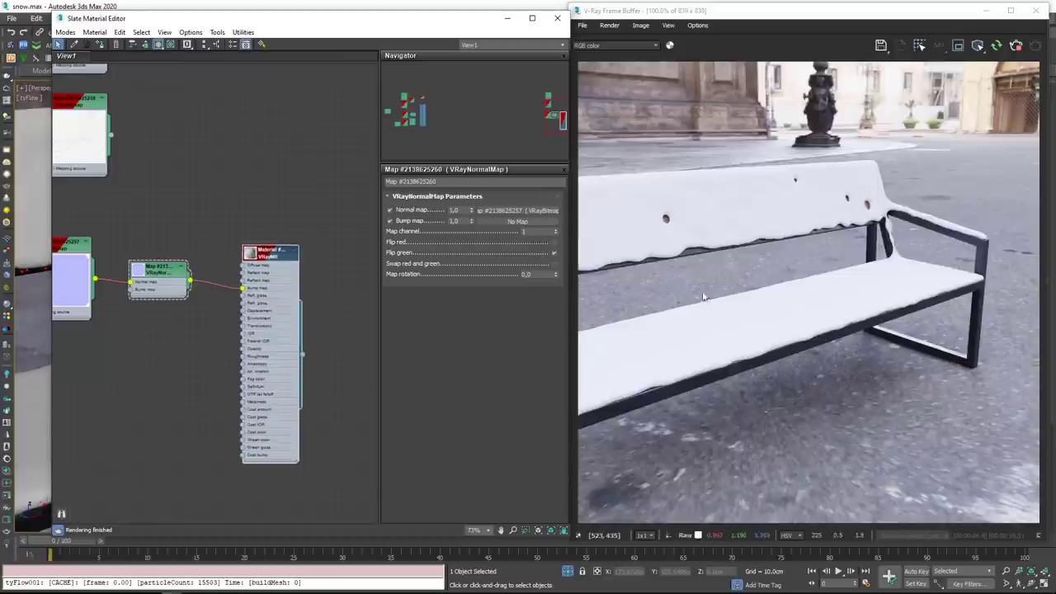
Add a VRayTriplanarTex, connect it to the normal bitmap's Mapping source, and open its parameters.
{"action": "middle_click_drag", "start_coordinate": [178, 289], "coordinate": [243, 304]}
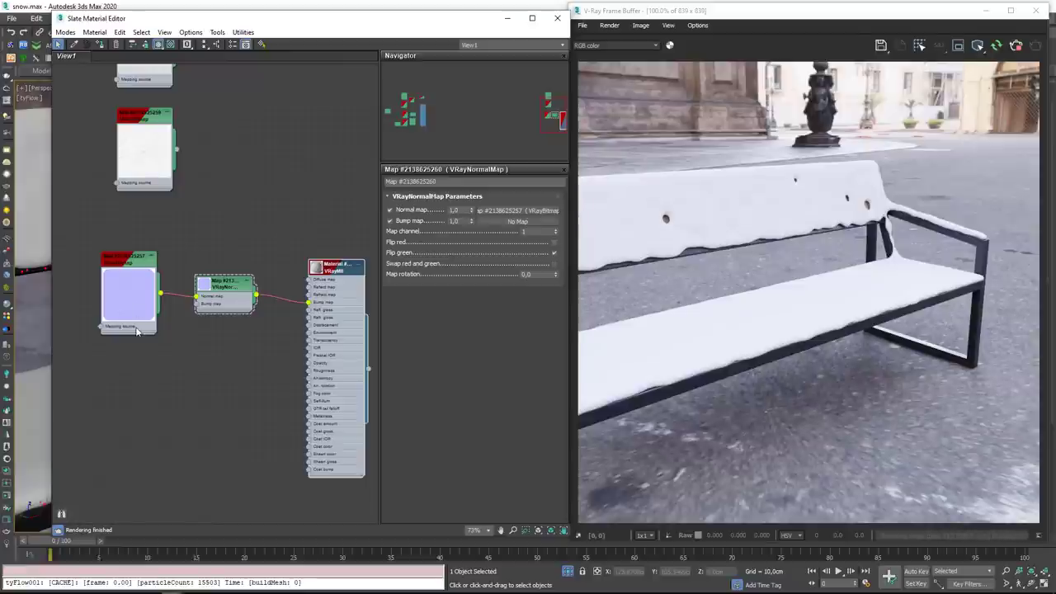
{"action": "middle_click_drag", "start_coordinate": [130, 331], "coordinate": [228, 343]}
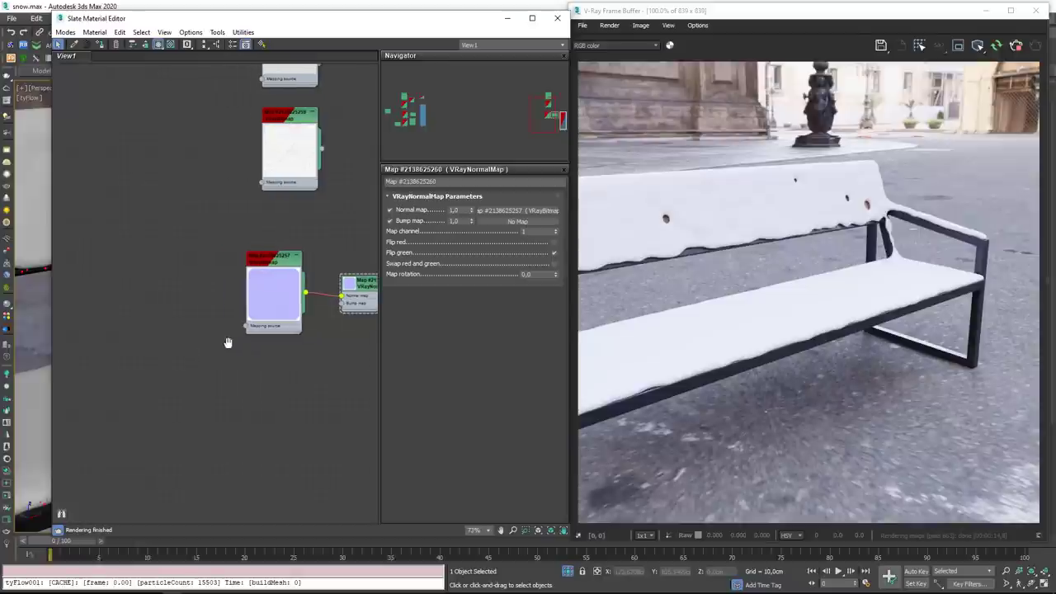
{"action": "right_click", "coordinate": [105, 329]}
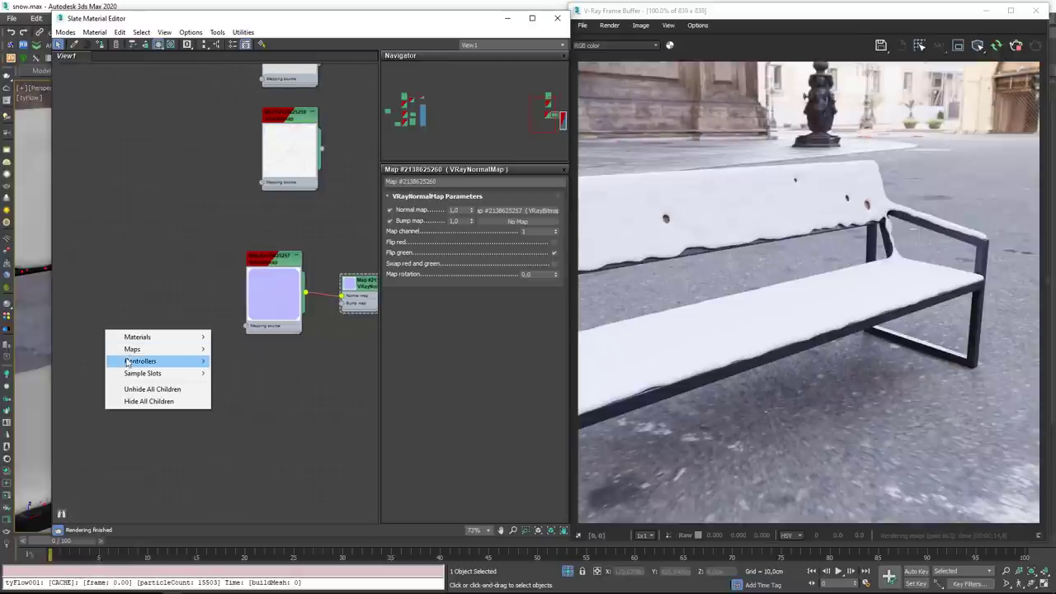
{"action": "mouse_move", "coordinate": [143, 355]}
{"action": "mouse_move", "coordinate": [252, 409]}
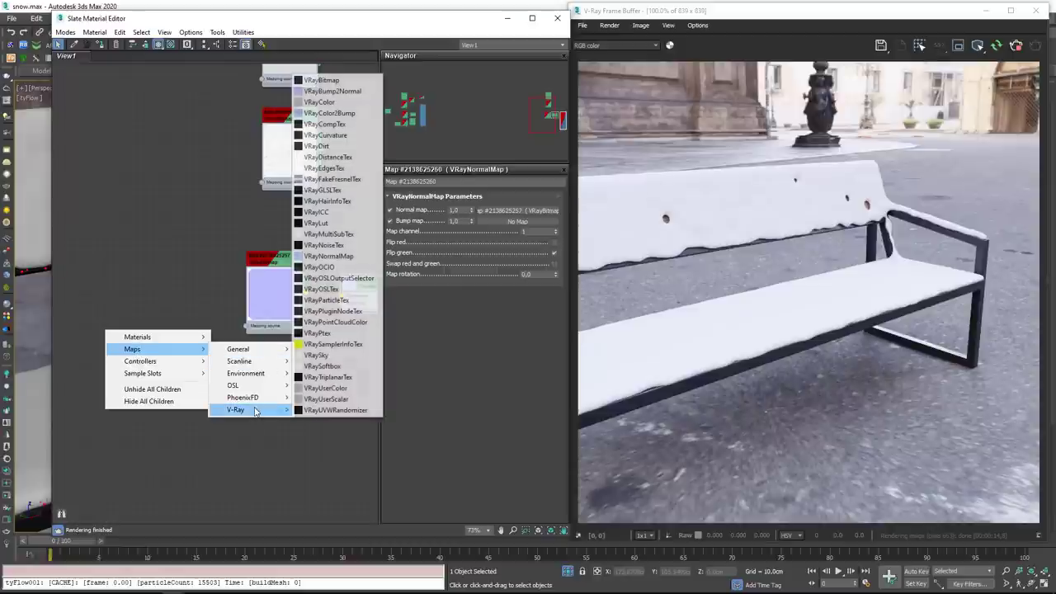
{"action": "left_click", "coordinate": [328, 378]}
{"action": "scroll", "coordinate": [154, 341], "scroll_direction": "up", "scroll_amount": 2}
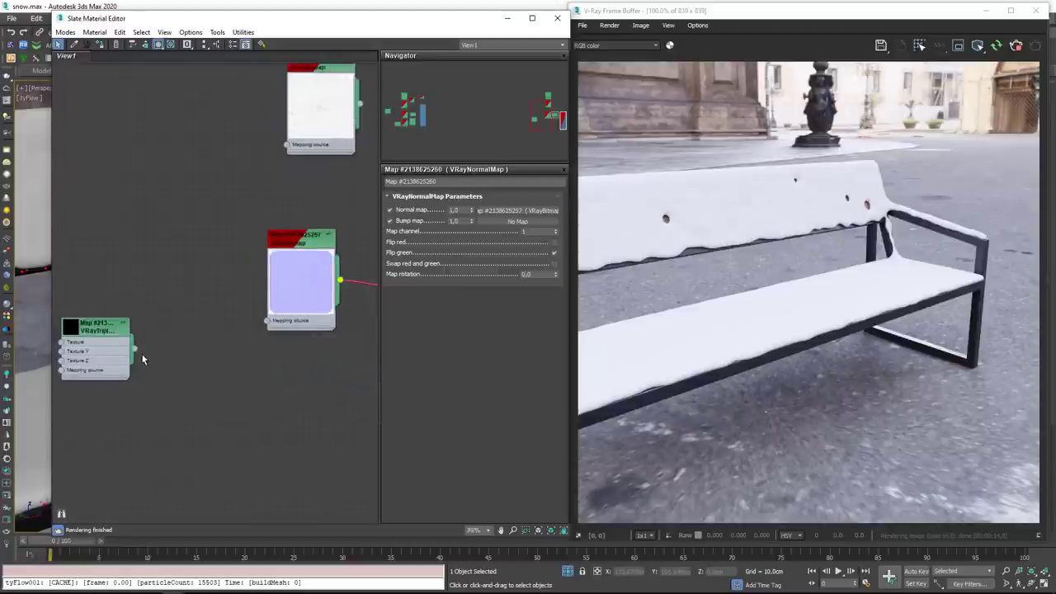
{"action": "left_click_drag", "start_coordinate": [135, 347], "coordinate": [279, 318]}
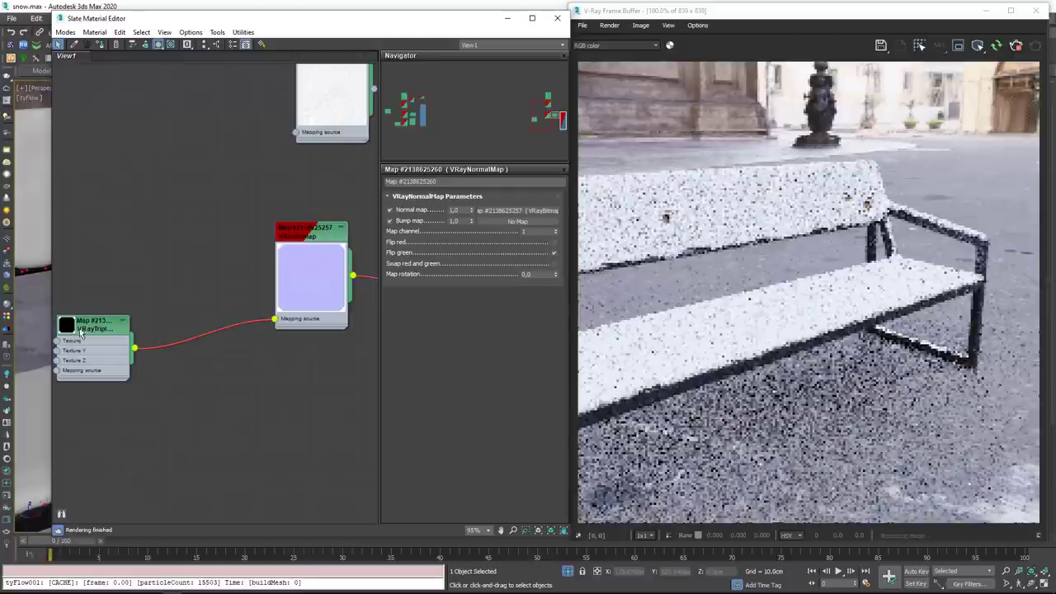
{"action": "left_click_drag", "start_coordinate": [94, 320], "coordinate": [187, 310]}
{"action": "double_click", "coordinate": [192, 327]}
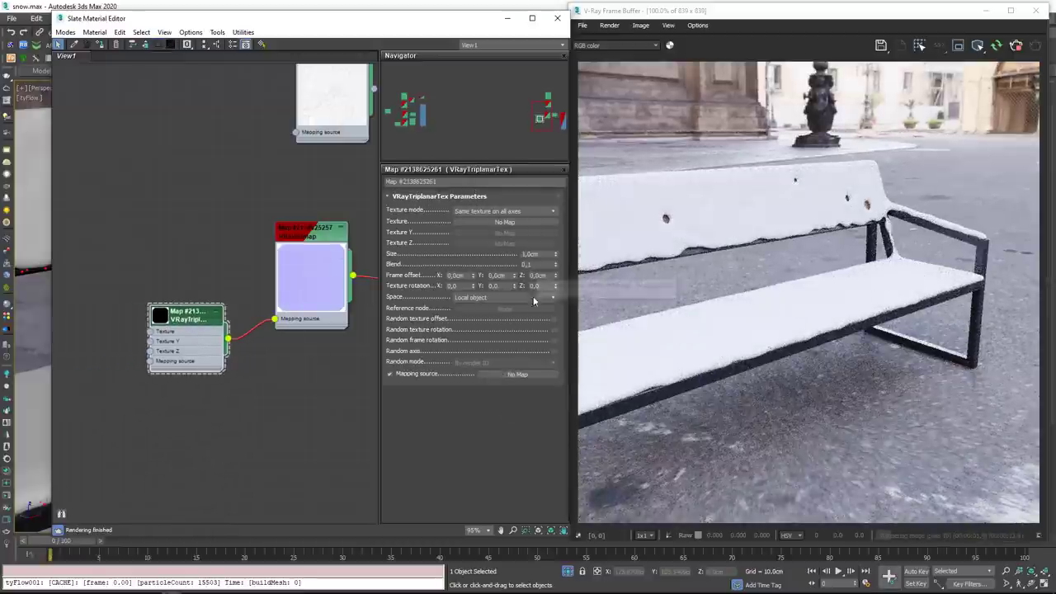
Set the triplanar texture size to 100 cm and inspect the snow surface close up in the render.
{"action": "left_click_drag", "start_coordinate": [546, 253], "coordinate": [469, 247]}
{"action": "type", "text": "100"}
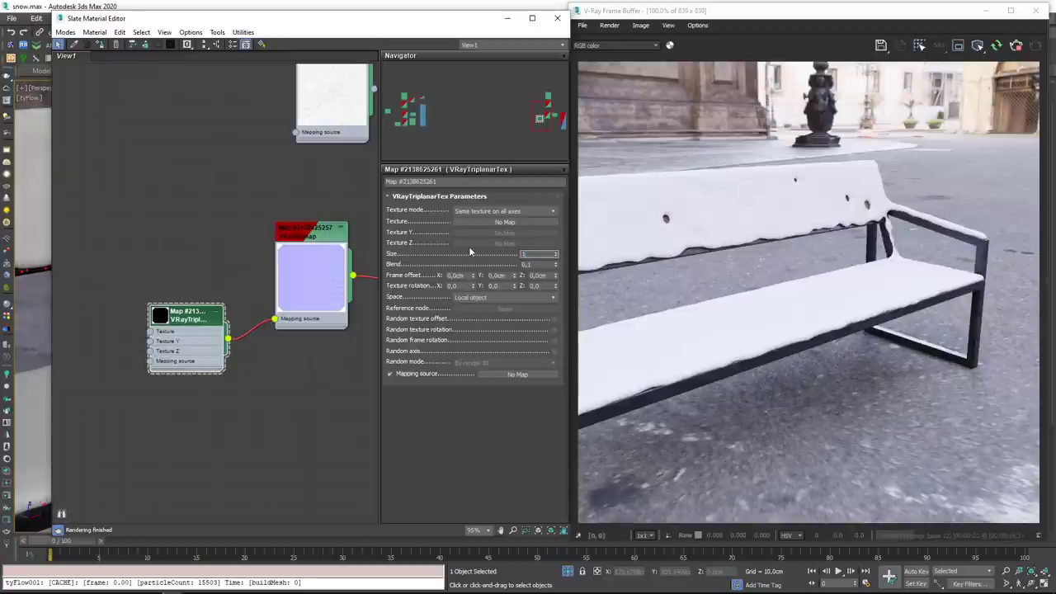
{"action": "key", "text": "Return"}
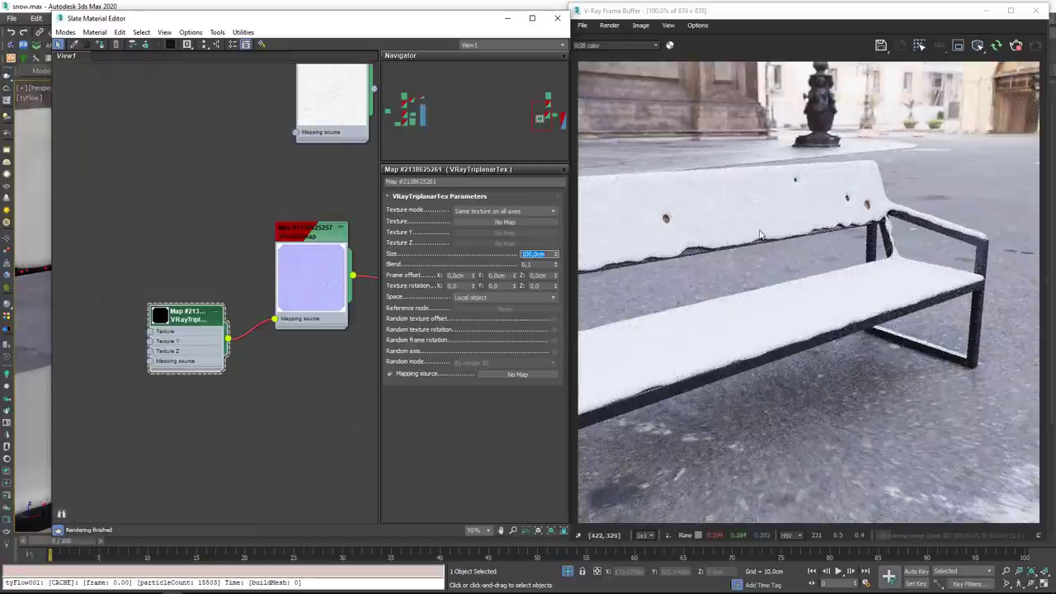
{"action": "scroll", "coordinate": [726, 213], "scroll_direction": "up", "scroll_amount": 2}
{"action": "middle_click_drag", "start_coordinate": [658, 221], "coordinate": [966, 207]}
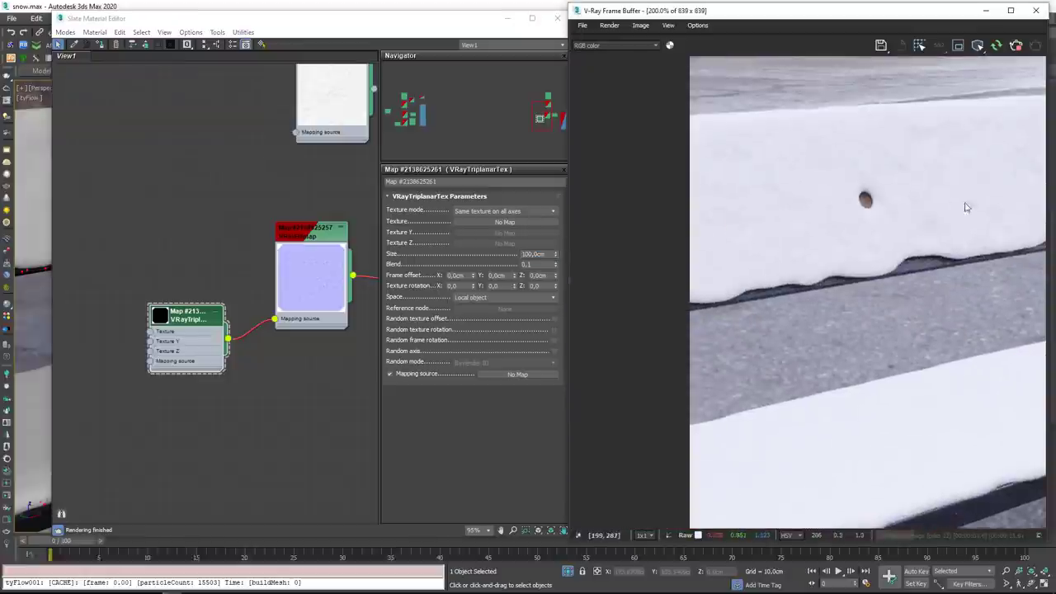
{"action": "middle_click_drag", "start_coordinate": [832, 247], "coordinate": [716, 248]}
{"action": "scroll", "coordinate": [891, 326], "scroll_direction": "down", "scroll_amount": 1}
{"action": "scroll", "coordinate": [814, 194], "scroll_direction": "up", "scroll_amount": 2}
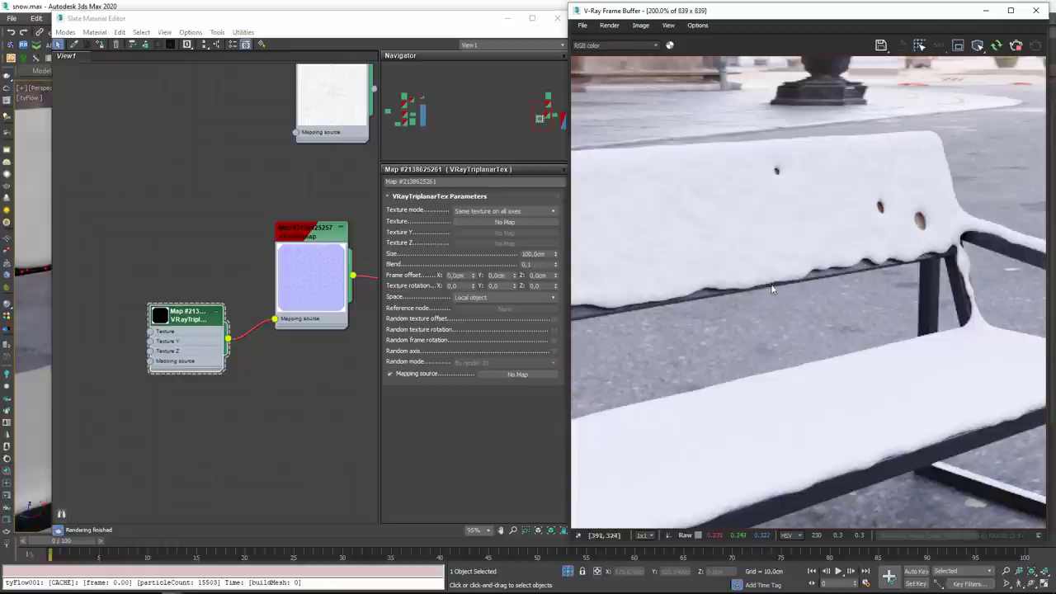
Set the triplanar texture size to 200 cm and check the snow detail in the render.
{"action": "middle_click_drag", "start_coordinate": [322, 270], "coordinate": [153, 270]}
{"action": "left_click_drag", "start_coordinate": [546, 254], "coordinate": [416, 254]}
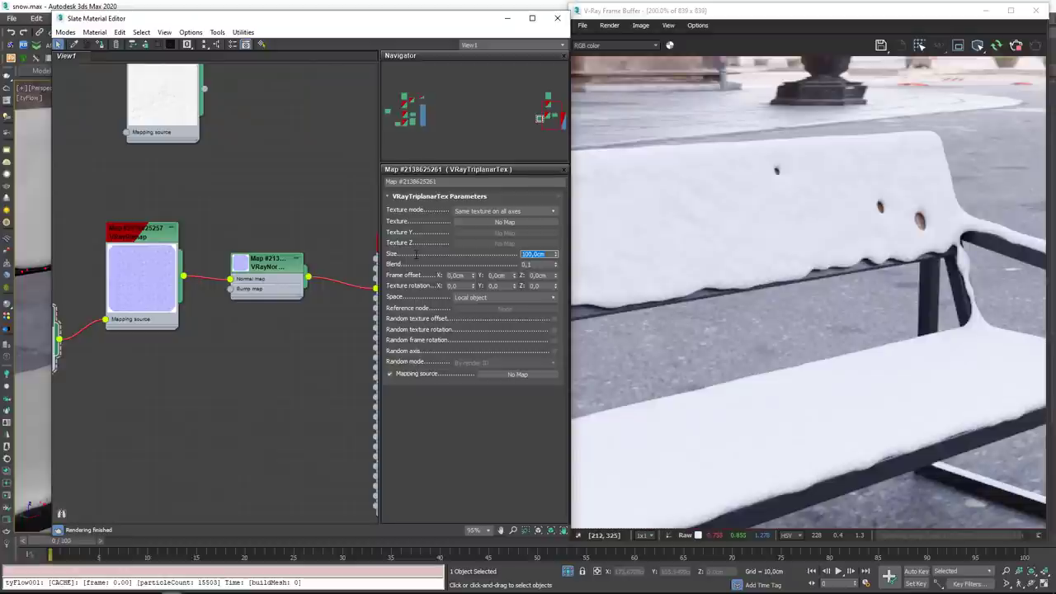
{"action": "type", "text": "200"}
{"action": "key", "text": "Return"}
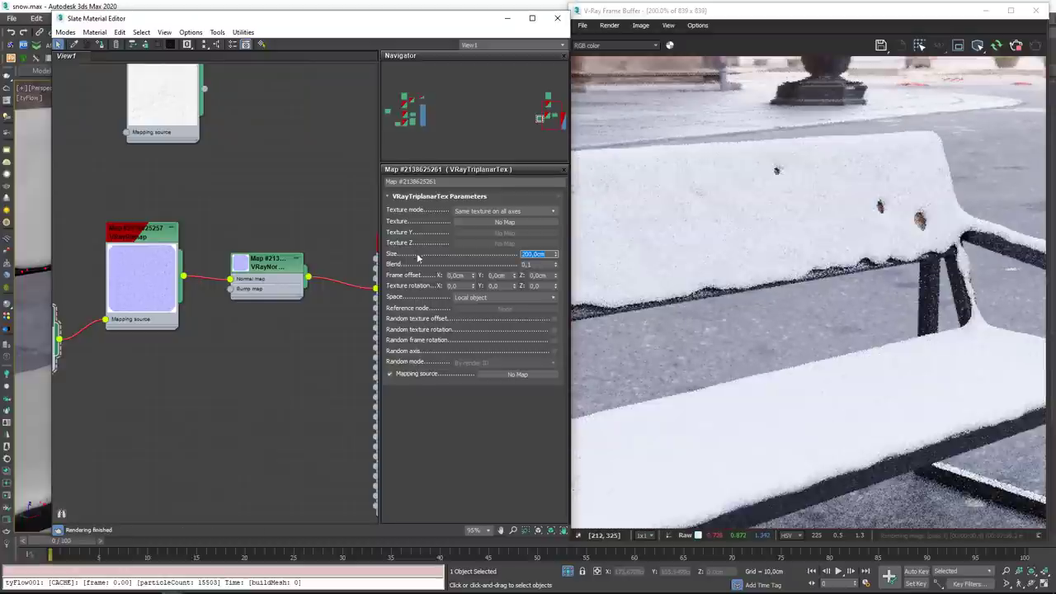
{"action": "double_click", "coordinate": [902, 288]}
{"action": "scroll", "coordinate": [796, 273], "scroll_direction": "up", "scroll_amount": 1}
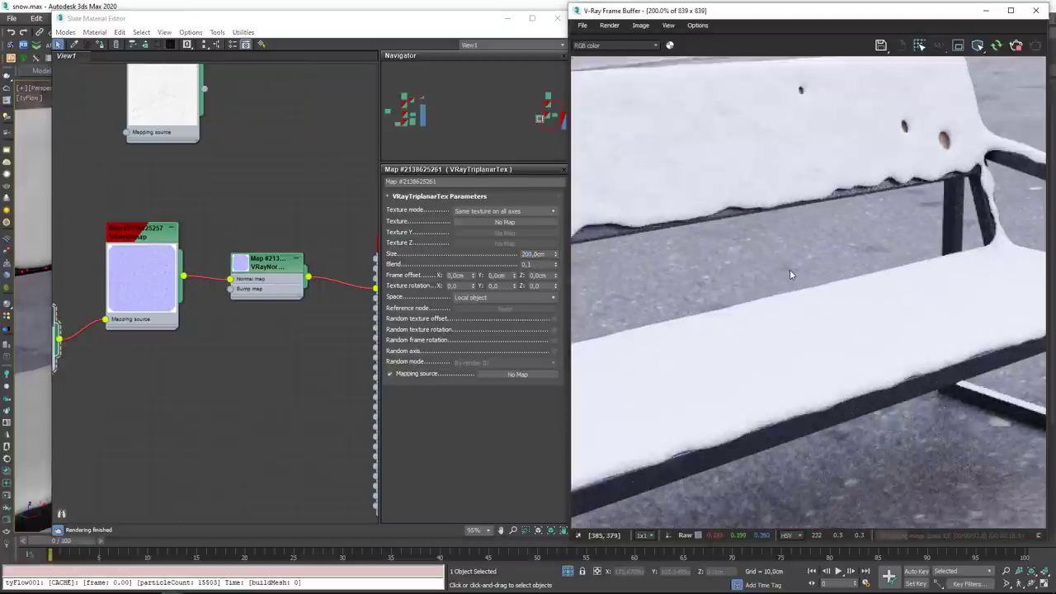
{"action": "scroll", "coordinate": [731, 307], "scroll_direction": "down", "scroll_amount": 1}
Open the VRayMtl's parameters and set its reflection color to white.
{"action": "middle_click_drag", "start_coordinate": [355, 247], "coordinate": [81, 281]}
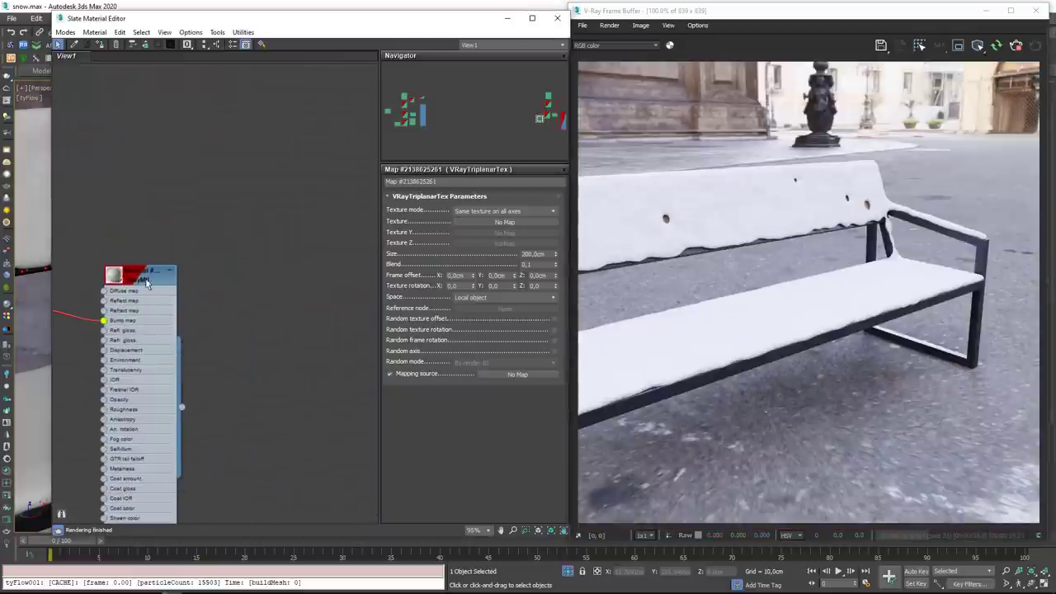
{"action": "left_click_drag", "start_coordinate": [146, 281], "coordinate": [222, 239]}
{"action": "double_click", "coordinate": [222, 239]}
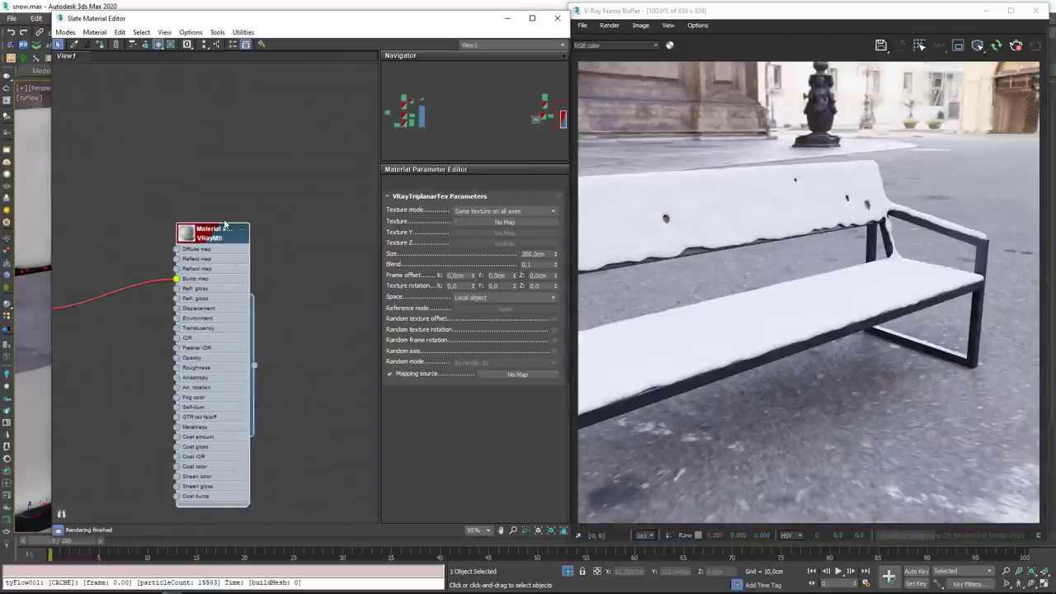
{"action": "double_click", "coordinate": [217, 239]}
{"action": "left_click", "coordinate": [439, 239]}
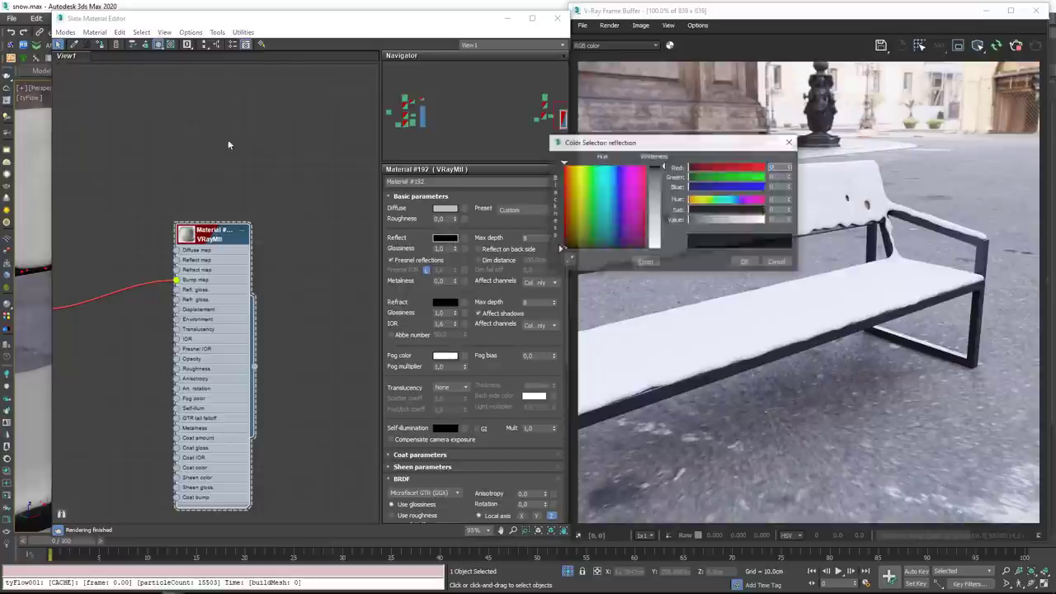
{"action": "left_click_drag", "start_coordinate": [663, 173], "coordinate": [665, 254]}
{"action": "left_click", "coordinate": [778, 263]}
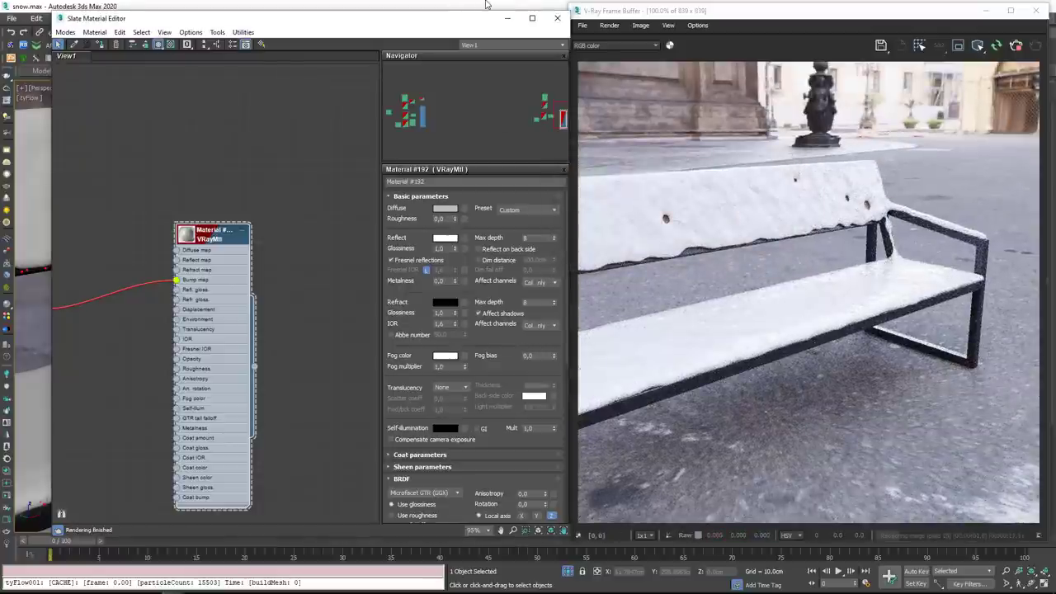
Examine the reflections on the snow-covered bench from different viewing angles.
{"action": "left_click_drag", "start_coordinate": [421, 18], "coordinate": [491, 319]}
{"action": "scroll", "coordinate": [415, 257], "scroll_direction": "down", "scroll_amount": 4}
{"action": "middle_click_drag", "start_coordinate": [415, 256], "coordinate": [409, 189], "text": "alt"}
{"action": "scroll", "coordinate": [404, 188], "scroll_direction": "up", "scroll_amount": 8}
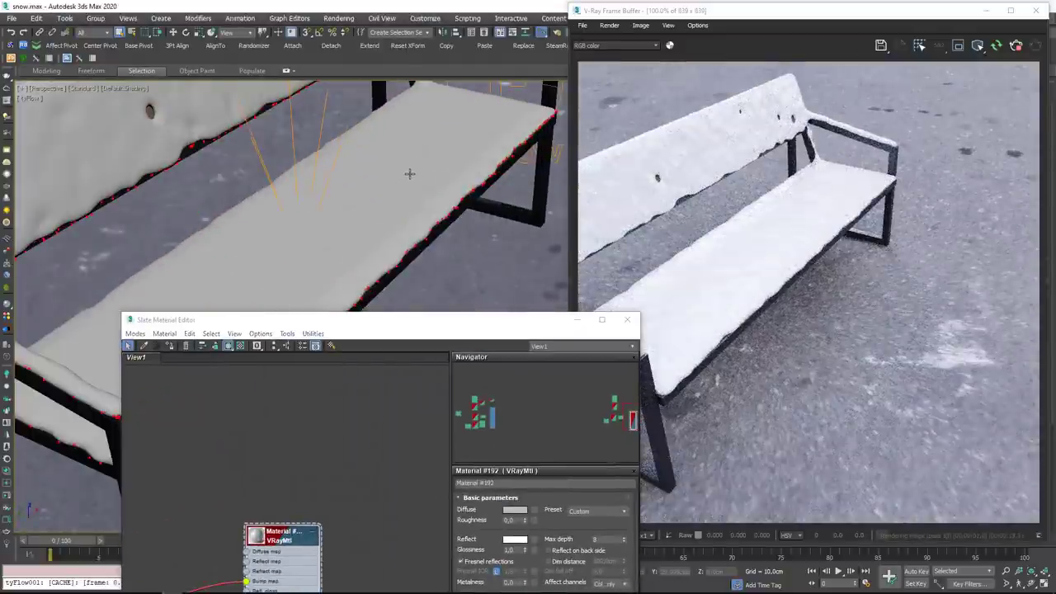
{"action": "middle_click_drag", "start_coordinate": [401, 177], "coordinate": [479, 189], "text": "alt"}
{"action": "left_click_drag", "start_coordinate": [449, 319], "coordinate": [402, 92]}
Try a reflection glossiness of 0.8 for the snow material, and settle on 0.5.
{"action": "double_click", "coordinate": [468, 322]}
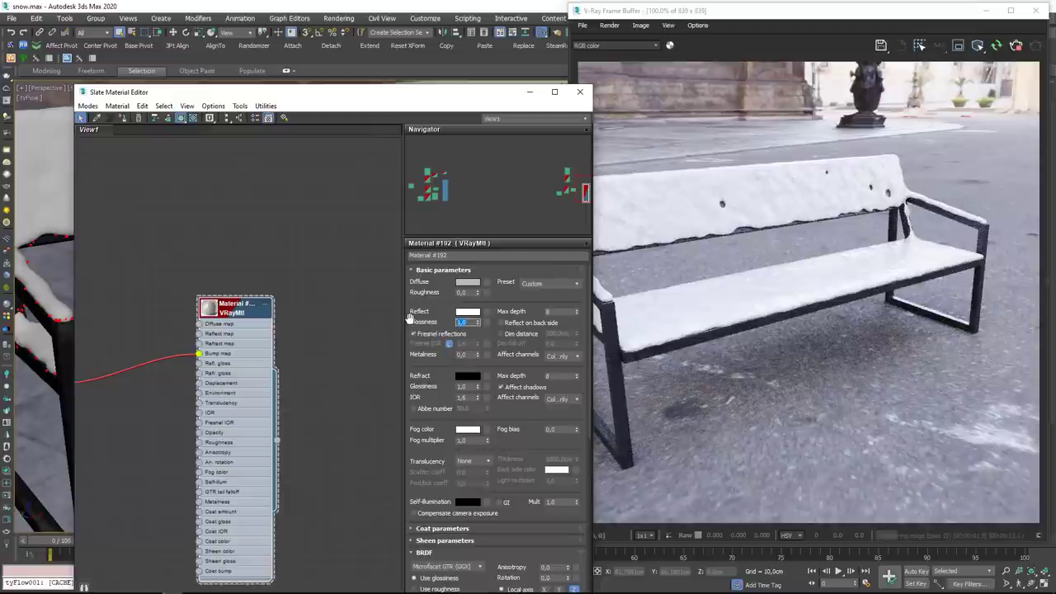
{"action": "type", "text": "0,8"}
{"action": "key", "text": "Return"}
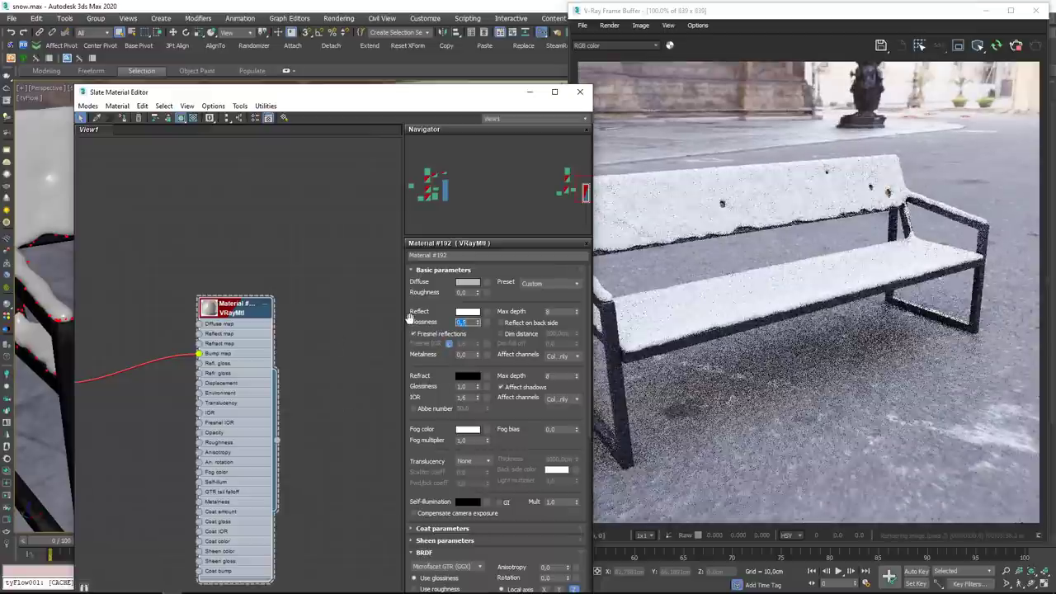
{"action": "type", "text": "0,5"}
{"action": "key", "text": "Return"}
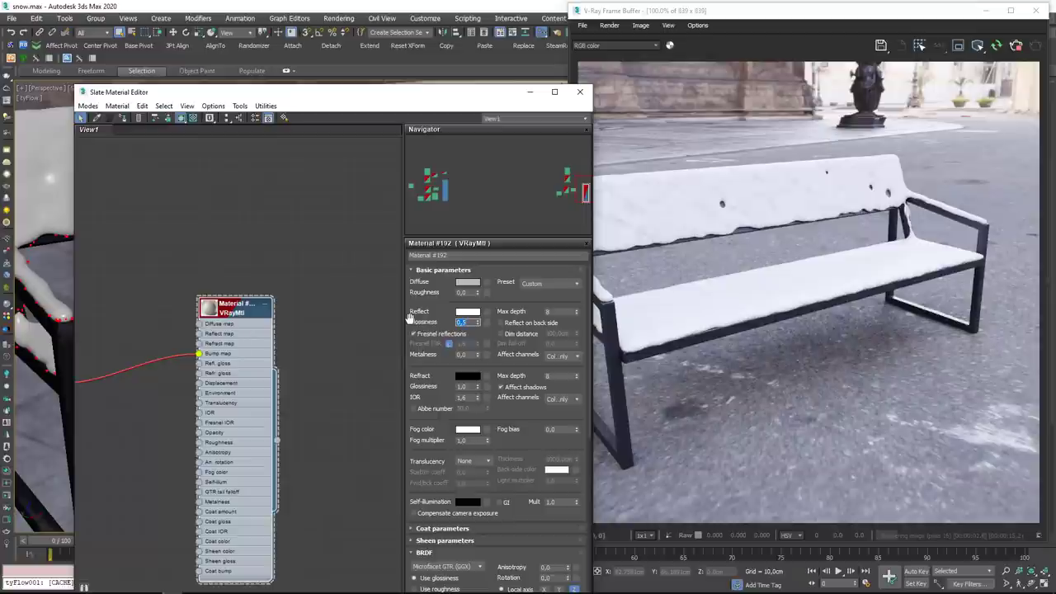
Set the snow VRayMtl's diffuse color to a value of 210.
{"action": "left_click_drag", "start_coordinate": [396, 94], "coordinate": [478, 401]}
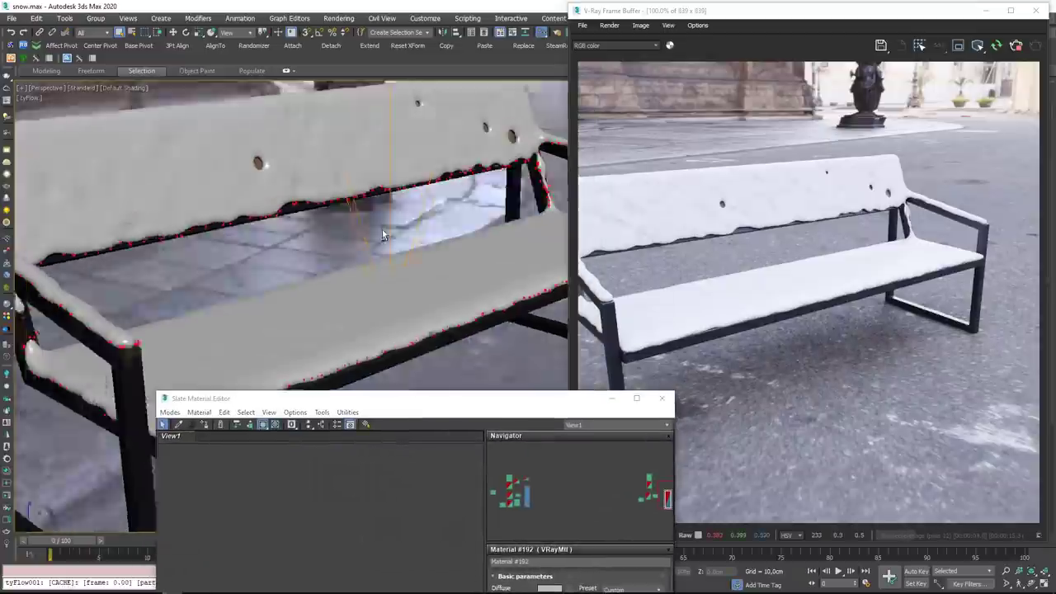
{"action": "middle_click_drag", "start_coordinate": [382, 230], "coordinate": [290, 243], "text": "alt"}
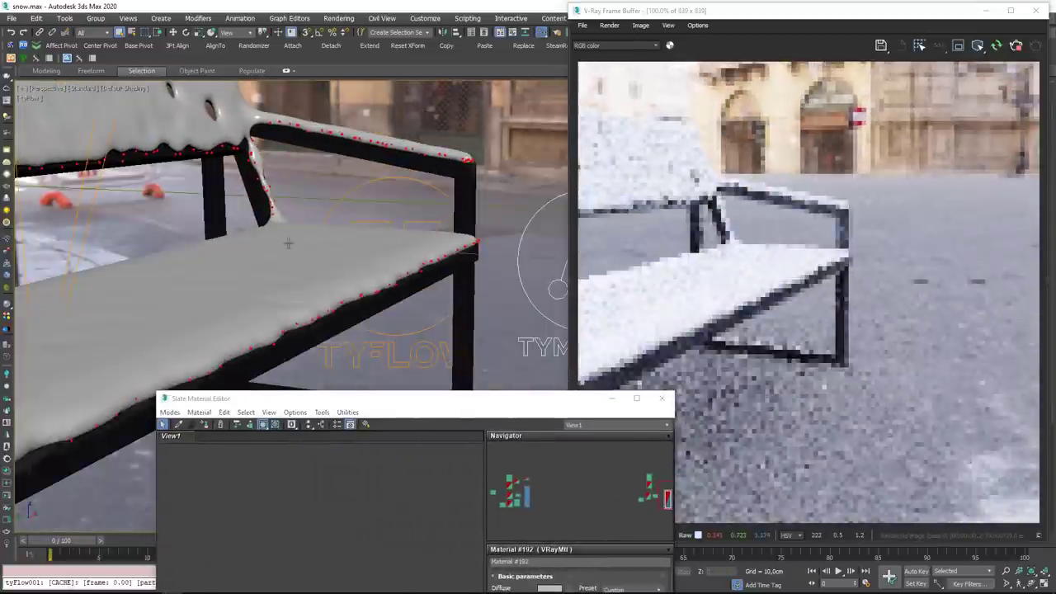
{"action": "scroll", "coordinate": [354, 237], "scroll_direction": "up", "scroll_amount": 5}
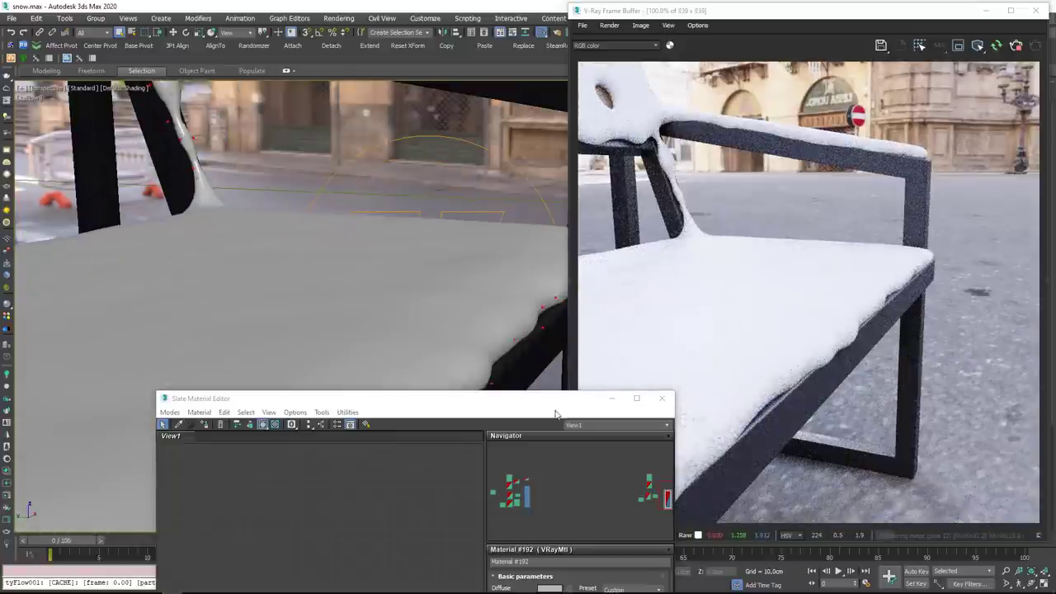
{"action": "left_click_drag", "start_coordinate": [461, 404], "coordinate": [326, 128]}
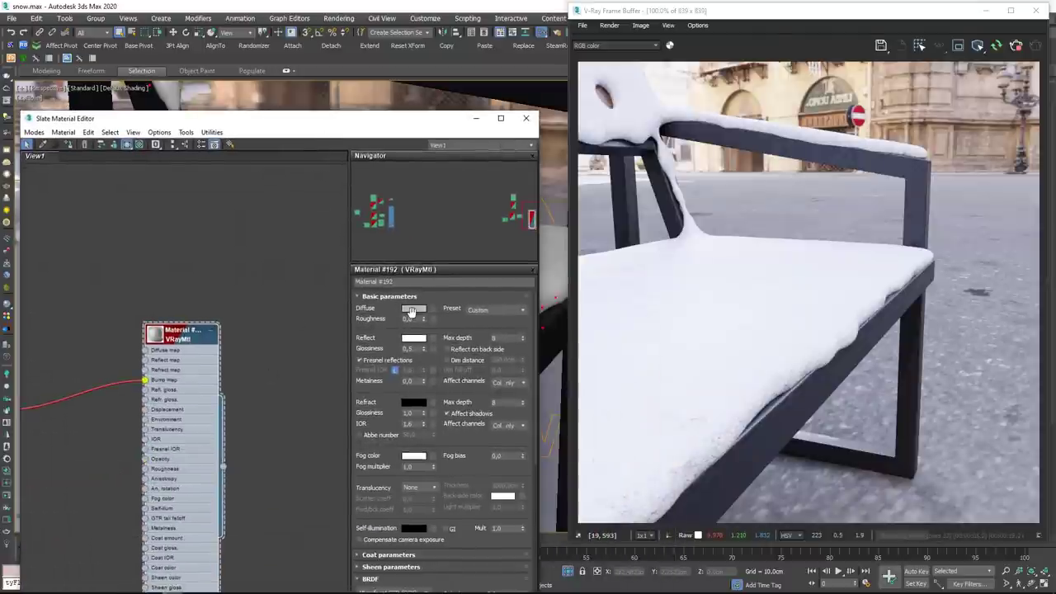
{"action": "left_click", "coordinate": [412, 309]}
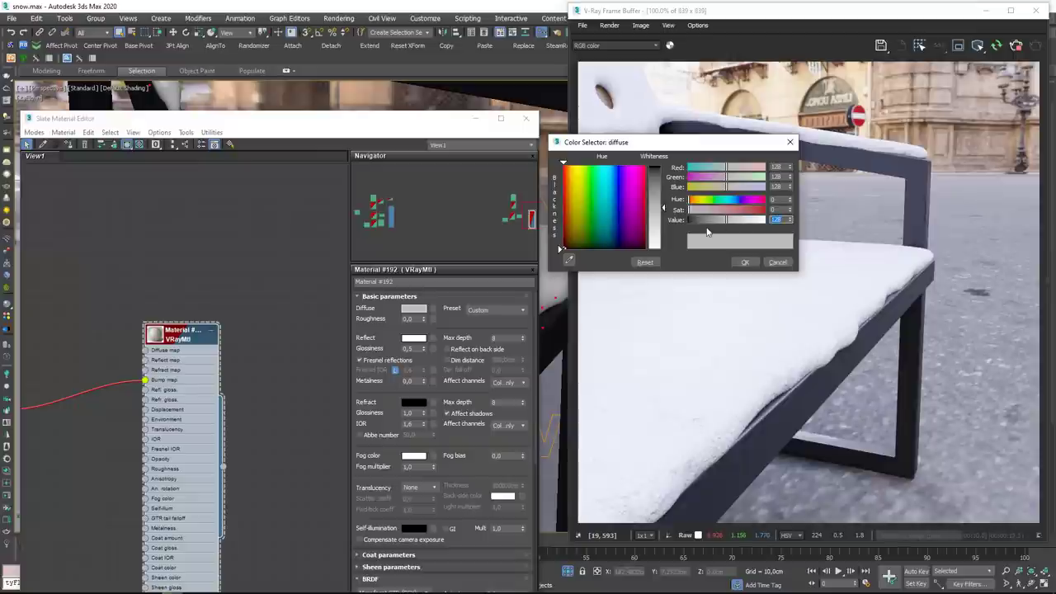
{"action": "type", "text": "210"}
{"action": "key", "text": "Return"}
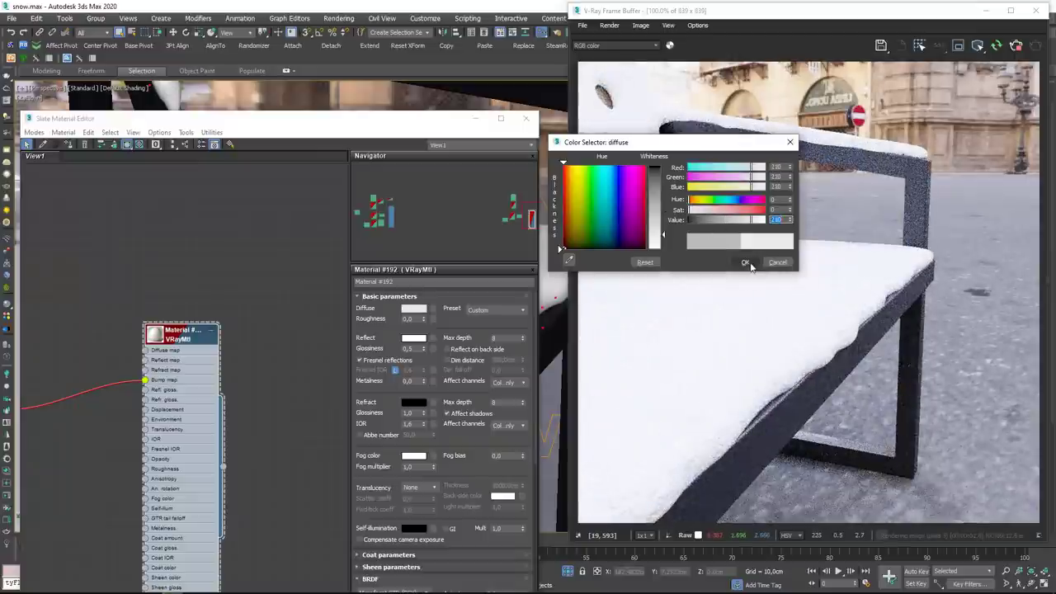
{"action": "left_click", "coordinate": [746, 265]}
{"action": "left_click", "coordinate": [745, 262]}
Connect the light grey color VRayBitmap to the Diffuse map input of the snow VRayMtl.
{"action": "middle_click_drag", "start_coordinate": [53, 342], "coordinate": [210, 390]}
{"action": "left_click_drag", "start_coordinate": [82, 272], "coordinate": [90, 280]}
{"action": "left_click_drag", "start_coordinate": [70, 200], "coordinate": [189, 318]}
{"action": "left_click_drag", "start_coordinate": [100, 301], "coordinate": [47, 253]}
{"action": "left_click_drag", "start_coordinate": [205, 325], "coordinate": [99, 340]}
{"action": "scroll", "coordinate": [132, 342], "scroll_direction": "up", "scroll_amount": 1}
{"action": "middle_click_drag", "start_coordinate": [132, 342], "coordinate": [125, 308]}
{"action": "left_click_drag", "start_coordinate": [123, 307], "coordinate": [308, 377]}
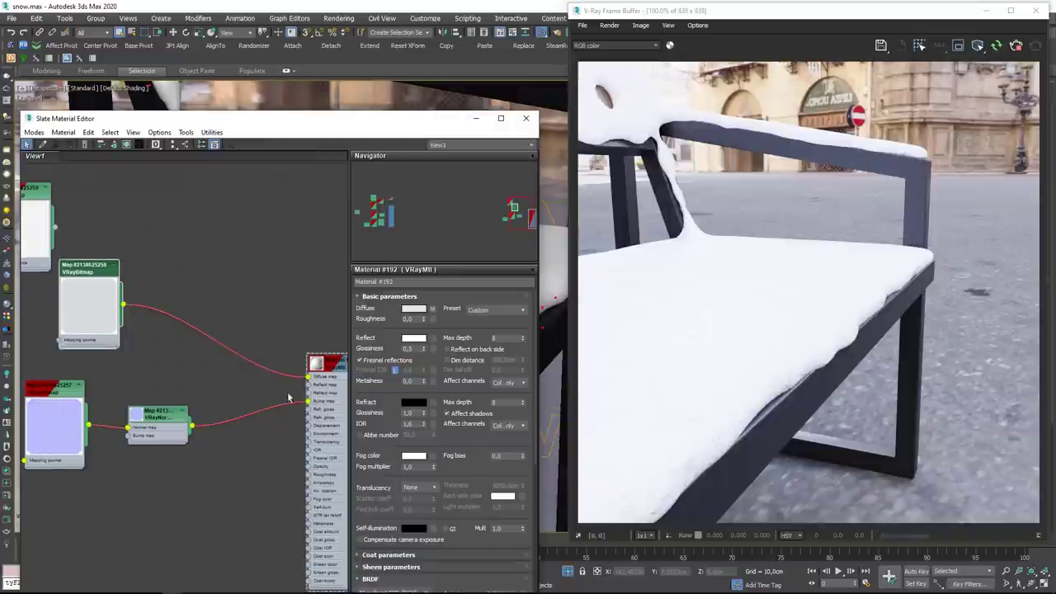
Rearrange the bitmap nodes and connect the triplanar texture to the diffuse bitmap's mapping source.
{"action": "middle_click_drag", "start_coordinate": [132, 364], "coordinate": [327, 373]}
{"action": "left_click_drag", "start_coordinate": [266, 283], "coordinate": [232, 300]}
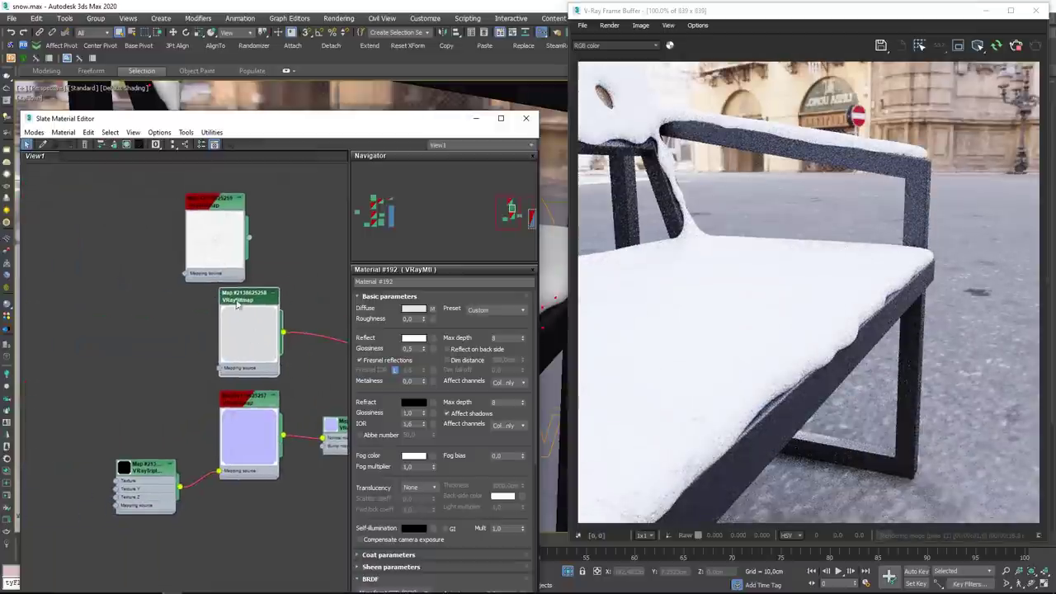
{"action": "left_click_drag", "start_coordinate": [213, 246], "coordinate": [162, 197]}
{"action": "left_click_drag", "start_coordinate": [234, 322], "coordinate": [225, 305]}
{"action": "left_click_drag", "start_coordinate": [153, 489], "coordinate": [110, 462]}
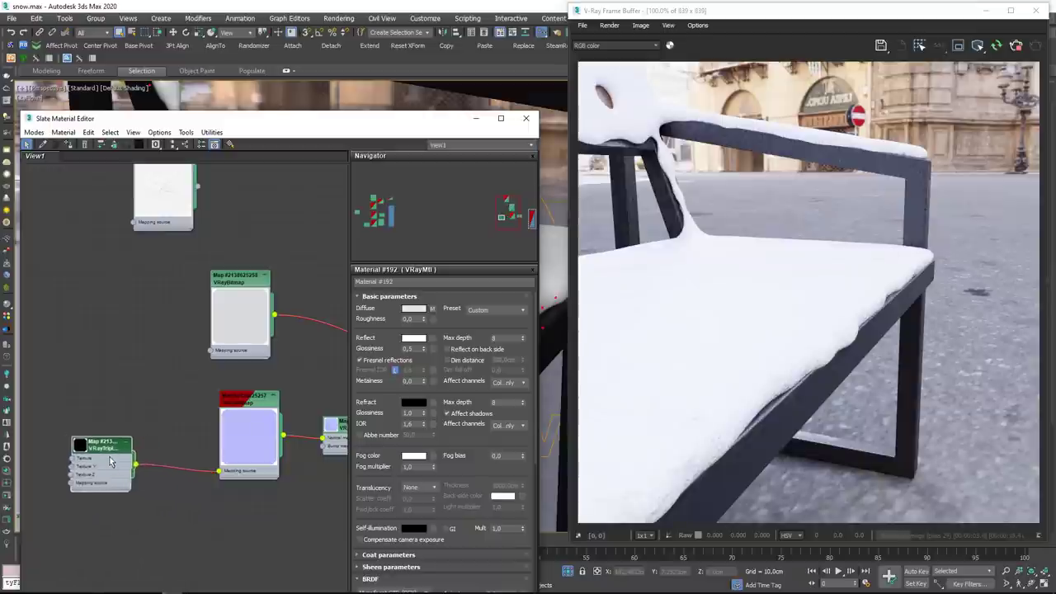
{"action": "left_click_drag", "start_coordinate": [255, 316], "coordinate": [255, 324]}
{"action": "left_click_drag", "start_coordinate": [252, 428], "coordinate": [245, 429]}
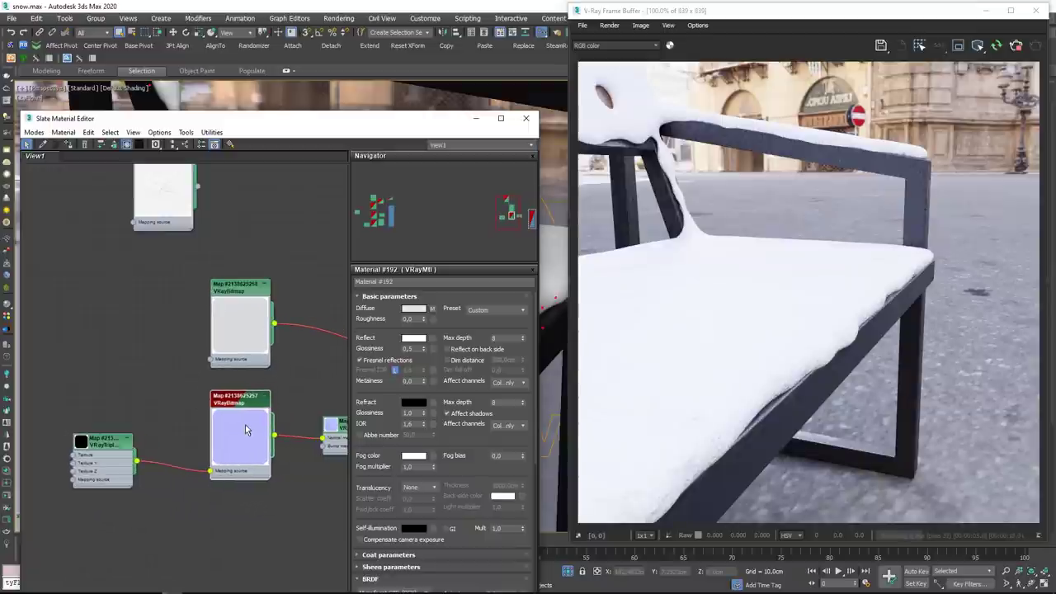
{"action": "left_click_drag", "start_coordinate": [136, 461], "coordinate": [210, 360]}
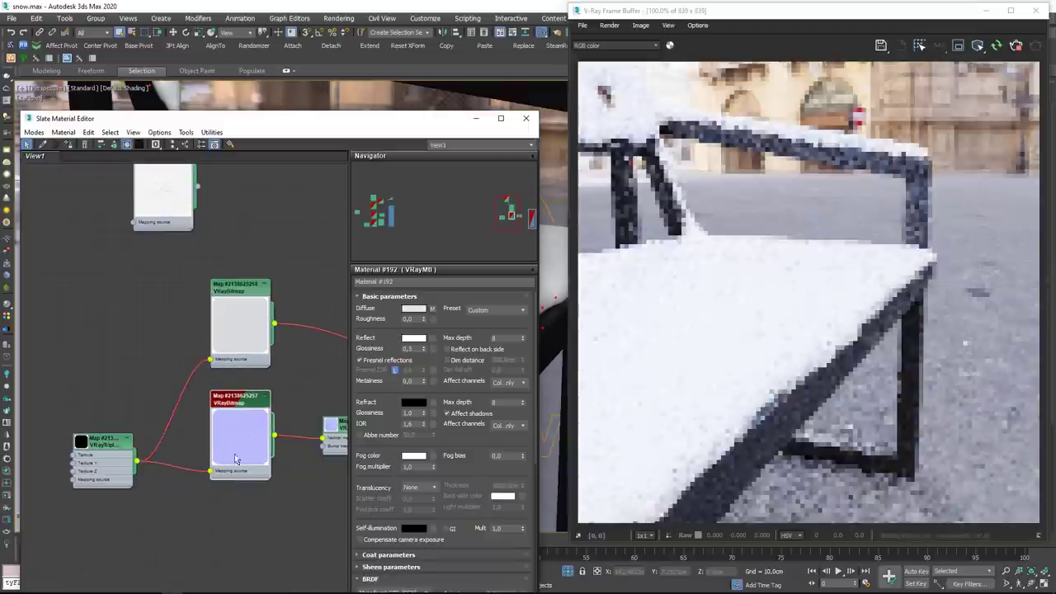
{"action": "left_click_drag", "start_coordinate": [82, 461], "coordinate": [74, 399]}
{"action": "scroll", "coordinate": [102, 400], "scroll_direction": "down", "scroll_amount": 3}
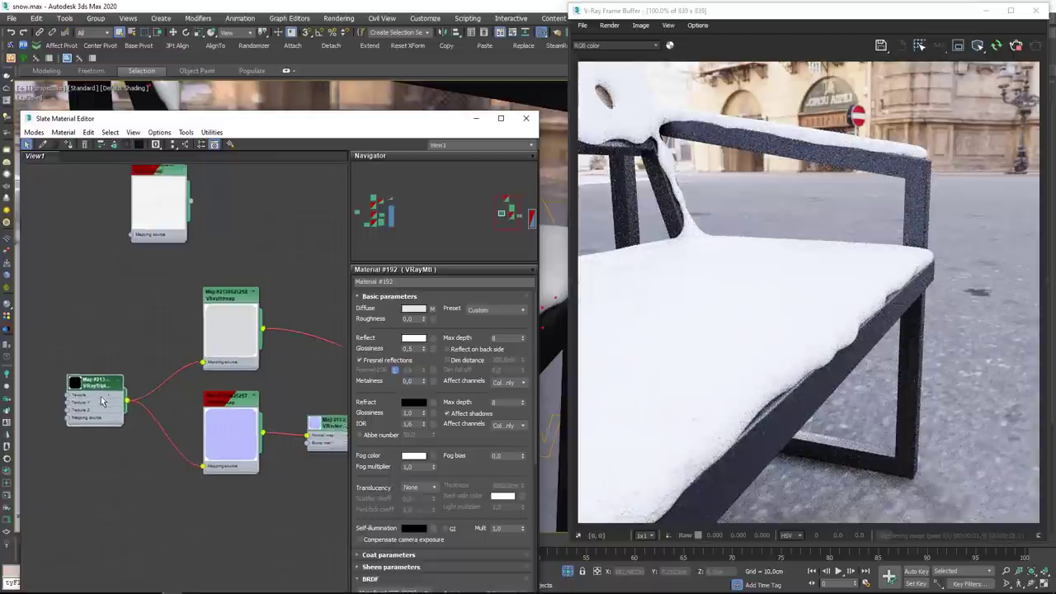
Lower the Exposure correction of the rendered image in the V-Ray frame buffer to -0.551.
{"action": "left_click", "coordinate": [759, 335]}
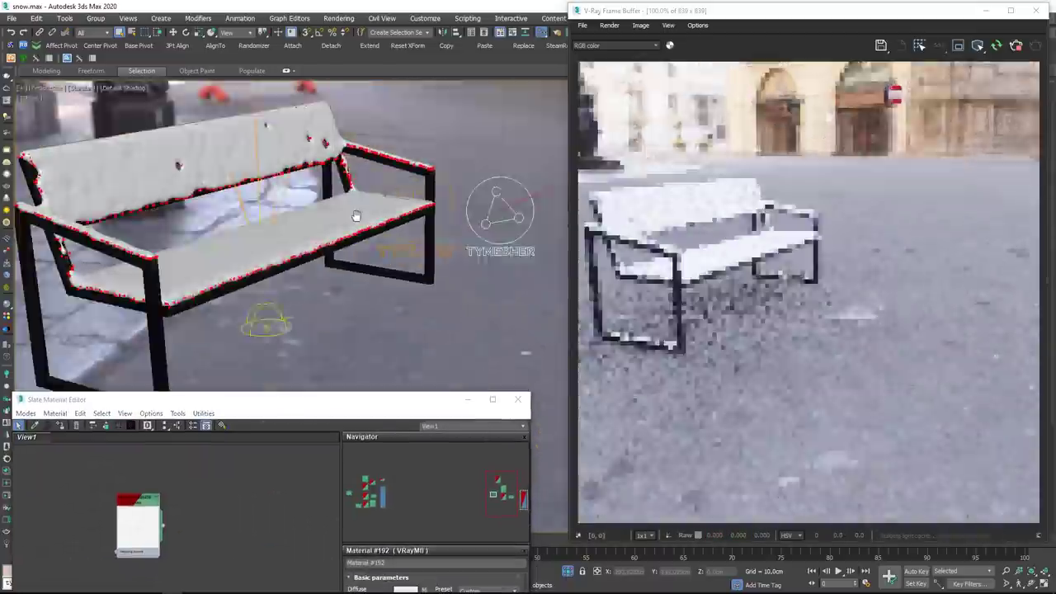
{"action": "middle_click_drag", "start_coordinate": [356, 215], "coordinate": [410, 219], "text": "alt"}
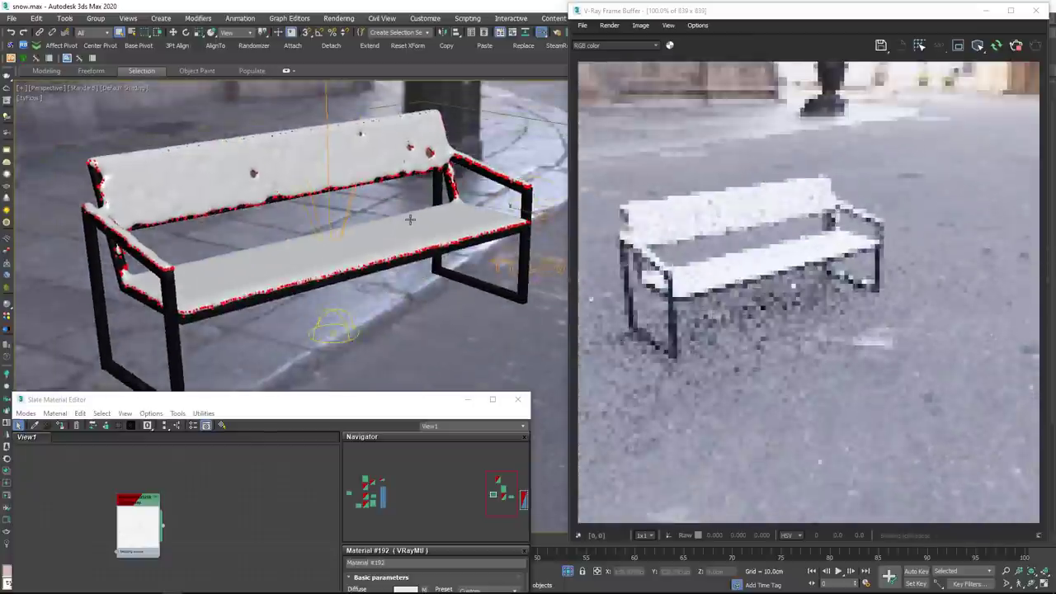
{"action": "scroll", "coordinate": [410, 219], "scroll_direction": "up", "scroll_amount": 5}
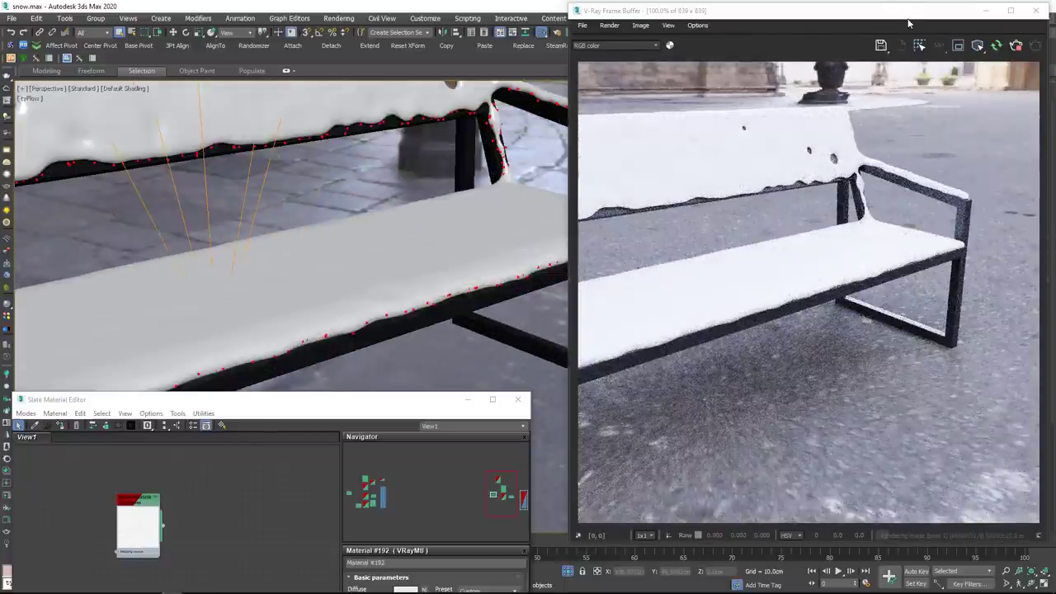
{"action": "left_click_drag", "start_coordinate": [908, 17], "coordinate": [758, 31]}
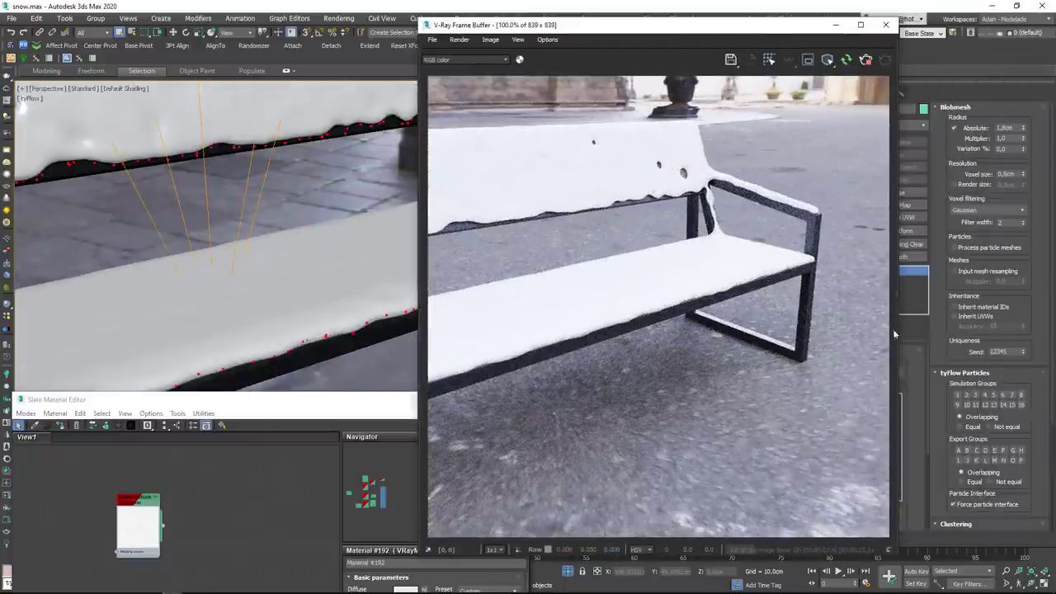
{"action": "left_click", "coordinate": [896, 293]}
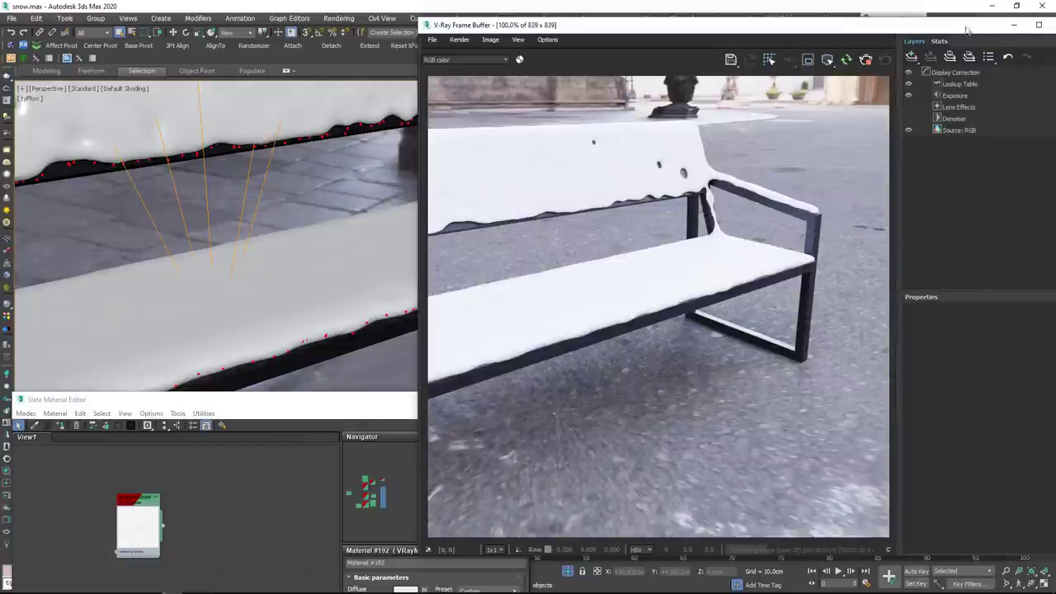
{"action": "left_click_drag", "start_coordinate": [966, 24], "coordinate": [782, 43]}
{"action": "left_click", "coordinate": [770, 114]}
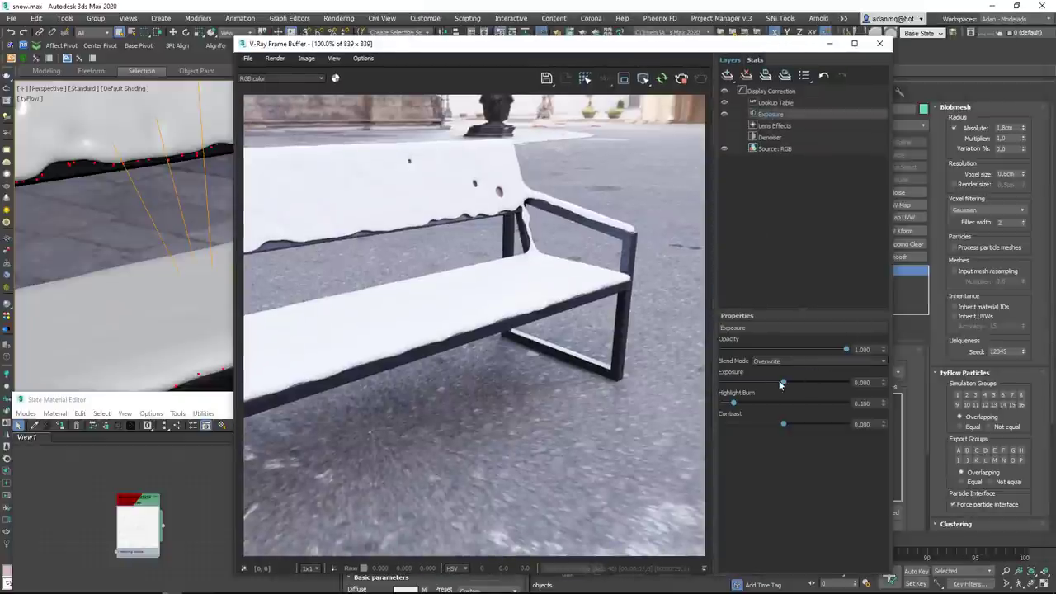
{"action": "left_click_drag", "start_coordinate": [784, 384], "coordinate": [777, 383]}
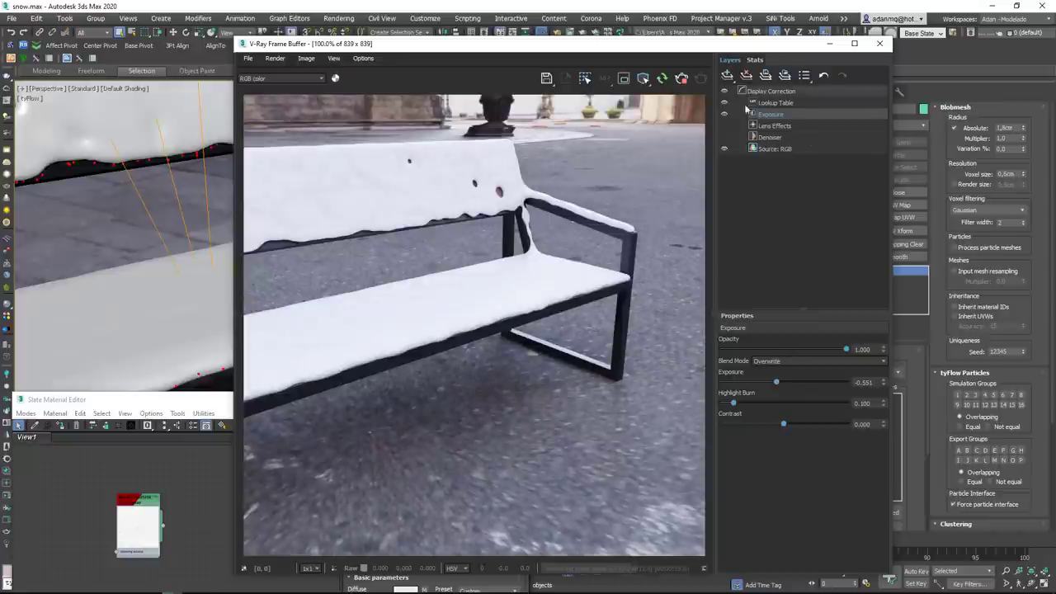
{"action": "double_click", "coordinate": [711, 310]}
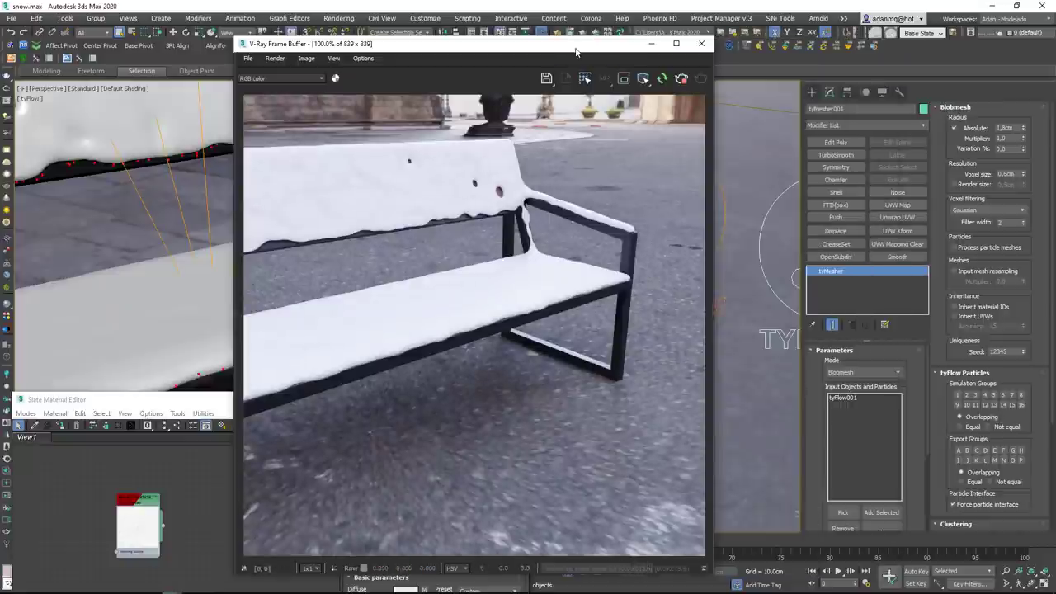
{"action": "left_click_drag", "start_coordinate": [576, 48], "coordinate": [904, 20]}
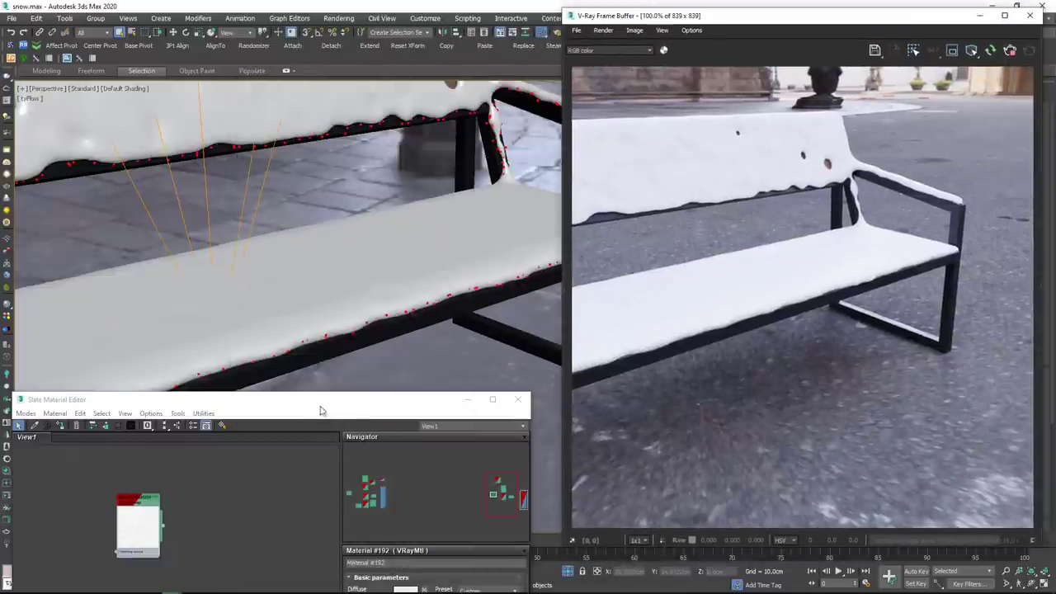
Enable the color map in the output settings of the diffuse VRayBitmap.
{"action": "left_click_drag", "start_coordinate": [322, 411], "coordinate": [351, 134]}
{"action": "middle_click_drag", "start_coordinate": [223, 355], "coordinate": [128, 307]}
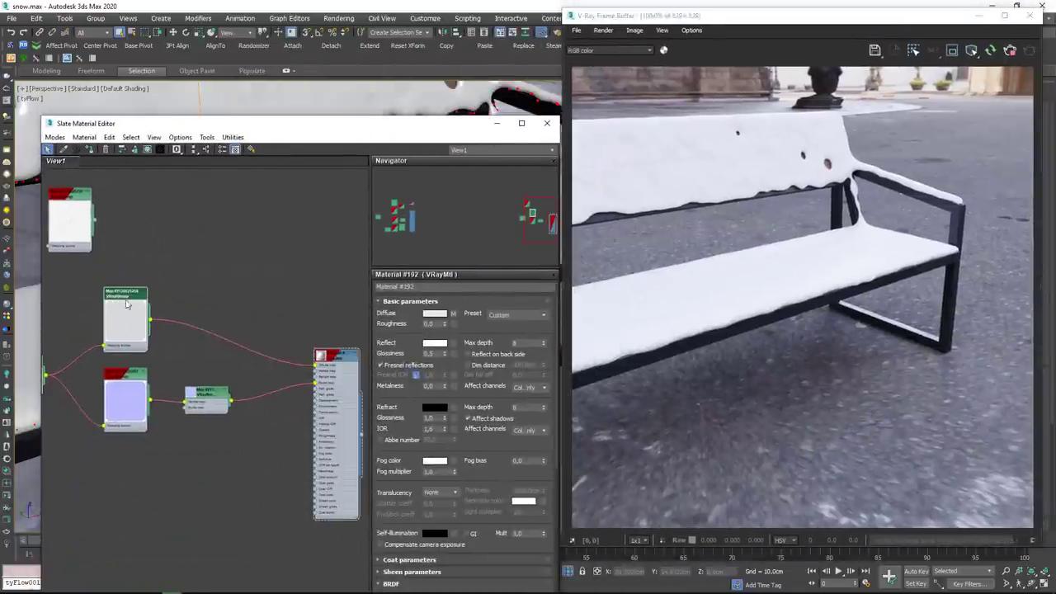
{"action": "double_click", "coordinate": [126, 303]}
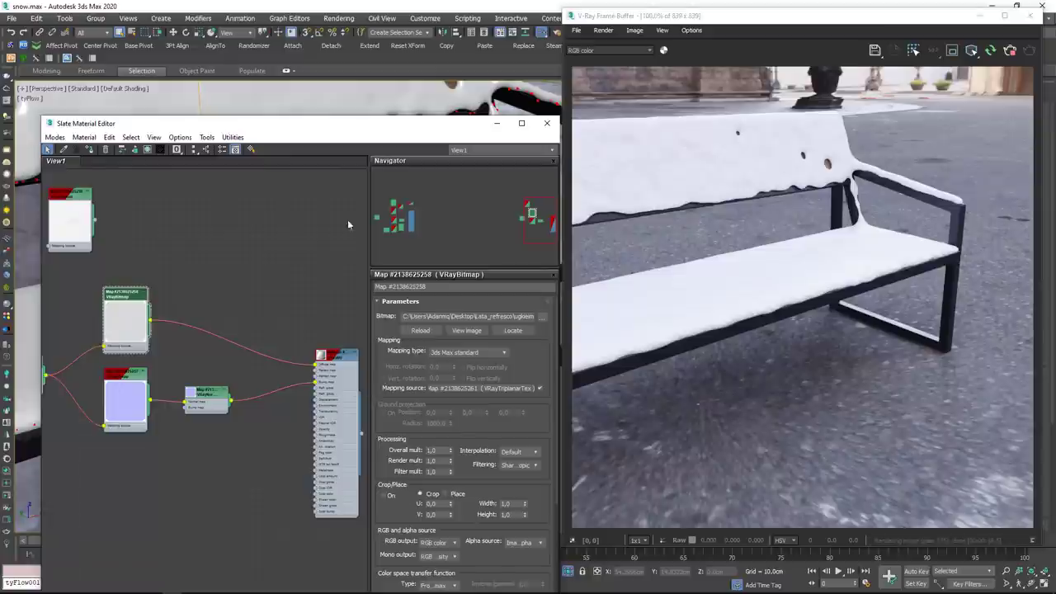
{"action": "left_click_drag", "start_coordinate": [368, 135], "coordinate": [350, 43]}
{"action": "scroll", "coordinate": [391, 439], "scroll_direction": "down", "scroll_amount": 5}
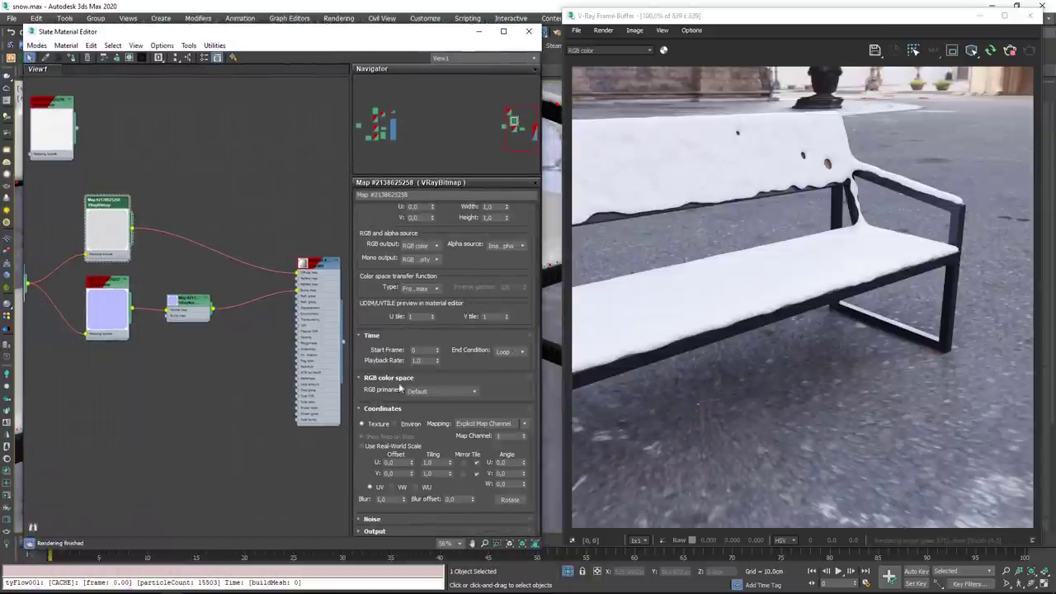
{"action": "left_click", "coordinate": [374, 531]}
{"action": "scroll", "coordinate": [488, 453], "scroll_direction": "down", "scroll_amount": 6}
{"action": "left_click", "coordinate": [368, 337]}
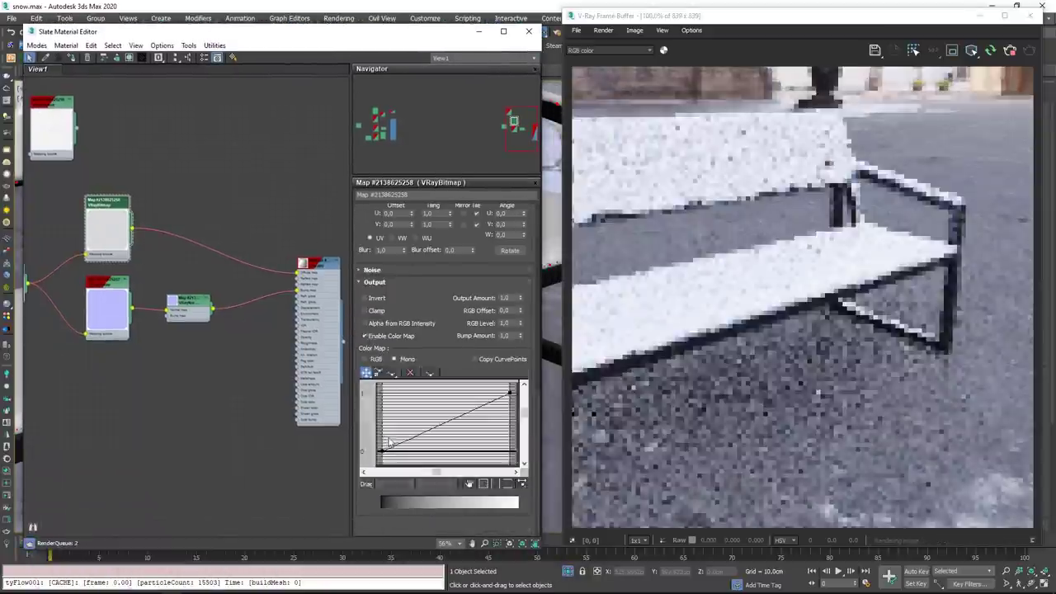
Give the start point of the diffuse bitmap's color curve a Bezier handle and bend it slightly downward.
{"action": "right_click", "coordinate": [381, 451]}
{"action": "left_click", "coordinate": [413, 482]}
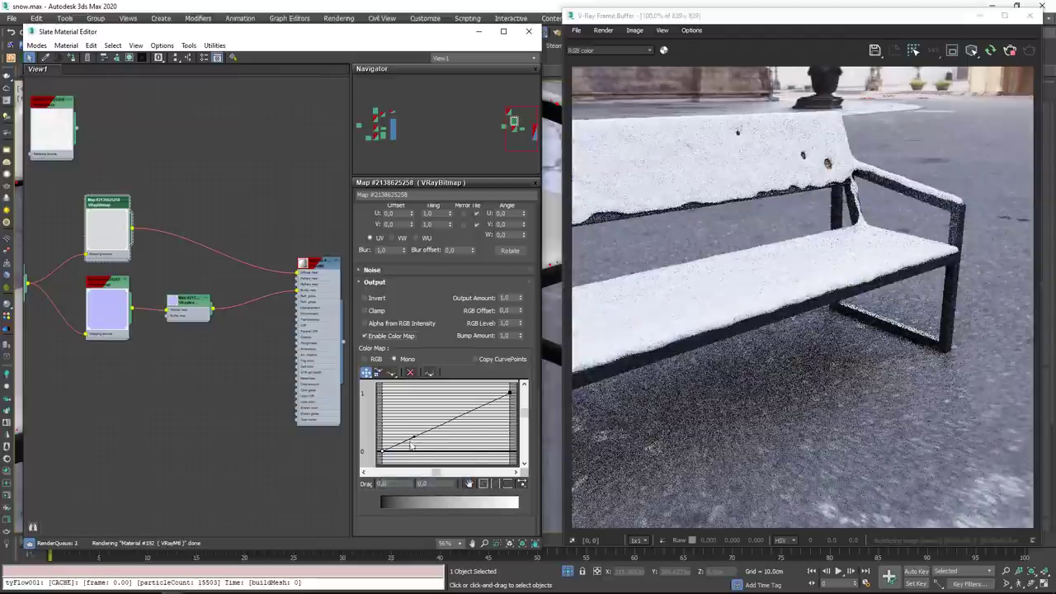
{"action": "left_click_drag", "start_coordinate": [415, 437], "coordinate": [420, 441]}
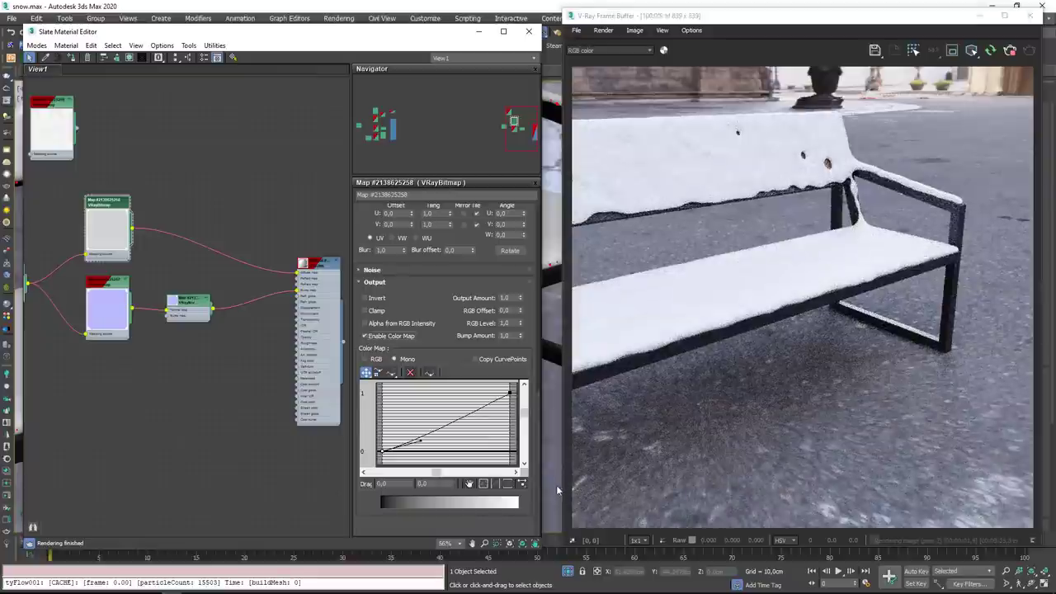
Tidy the node graph by spacing the unconnected bitmap, the diffuse bitmap and the VRayMtl further apart.
{"action": "middle_click_drag", "start_coordinate": [49, 124], "coordinate": [141, 182]}
{"action": "left_click_drag", "start_coordinate": [141, 183], "coordinate": [165, 204]}
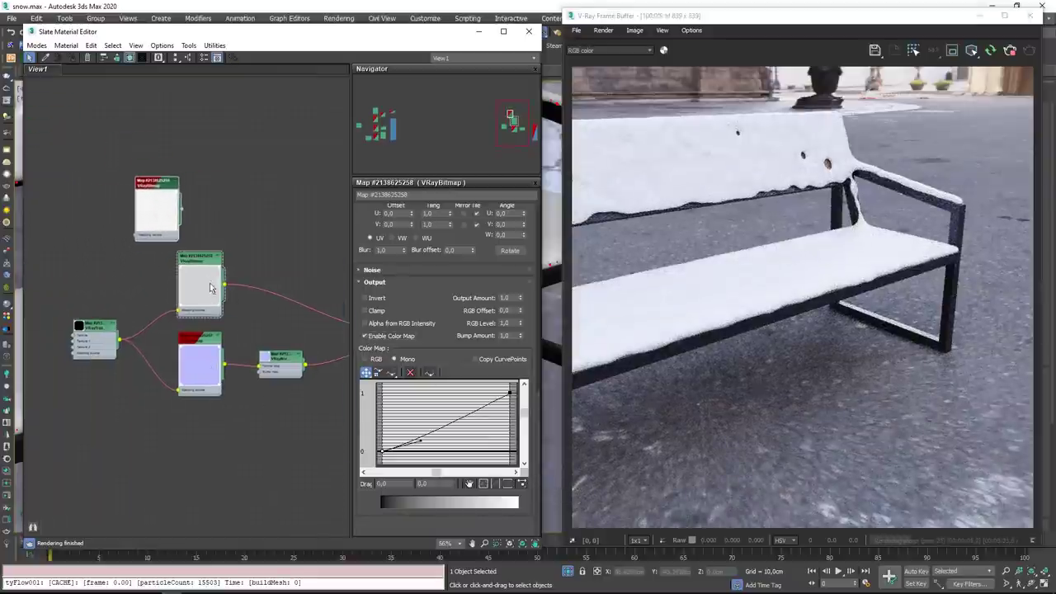
{"action": "left_click_drag", "start_coordinate": [210, 284], "coordinate": [216, 247]}
{"action": "left_click_drag", "start_coordinate": [154, 205], "coordinate": [88, 168]}
{"action": "middle_click_drag", "start_coordinate": [250, 332], "coordinate": [107, 290]}
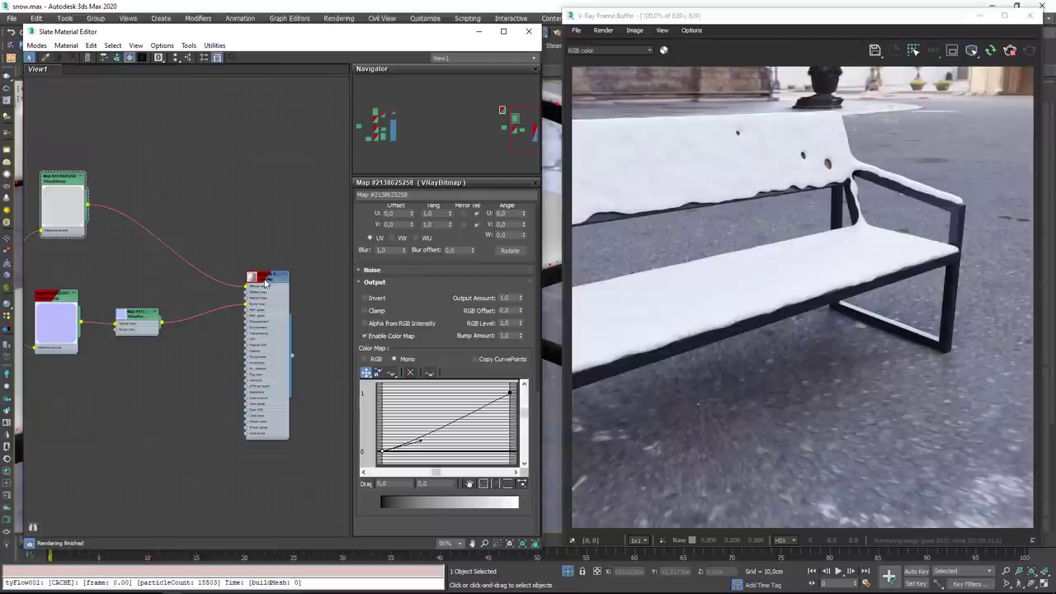
{"action": "left_click_drag", "start_coordinate": [266, 283], "coordinate": [263, 251]}
Set the translucency of the snow VRayMtl to Hybrid model.
{"action": "double_click", "coordinate": [259, 245]}
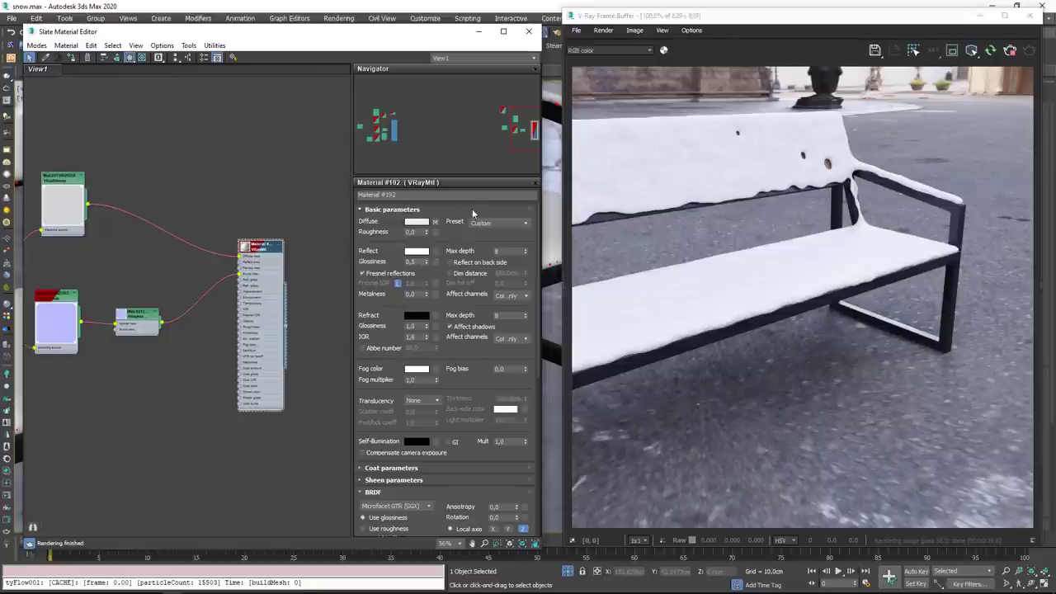
{"action": "left_click_drag", "start_coordinate": [469, 352], "coordinate": [464, 296]}
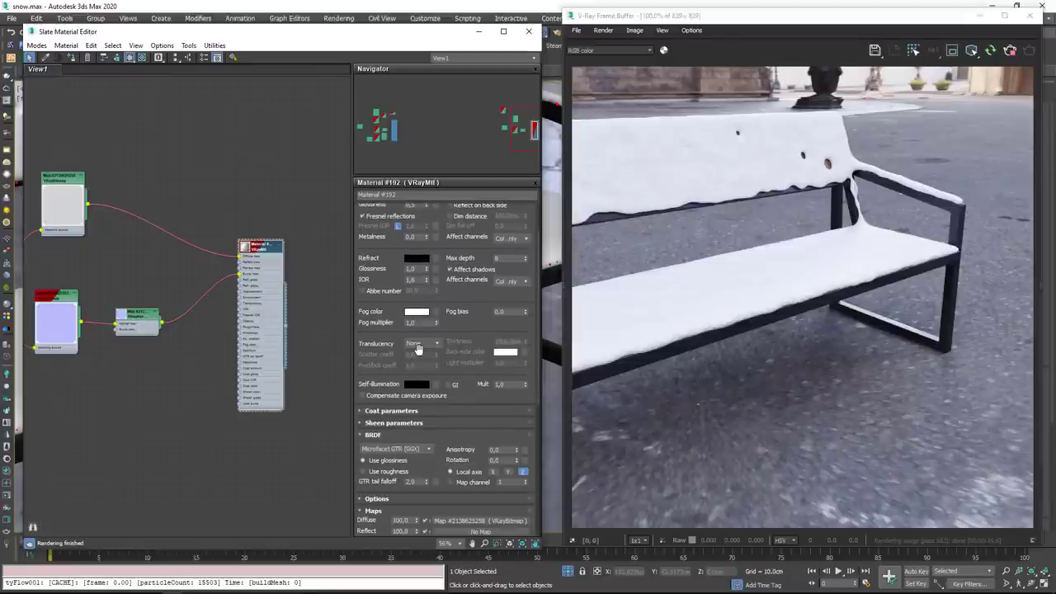
{"action": "left_click", "coordinate": [418, 349]}
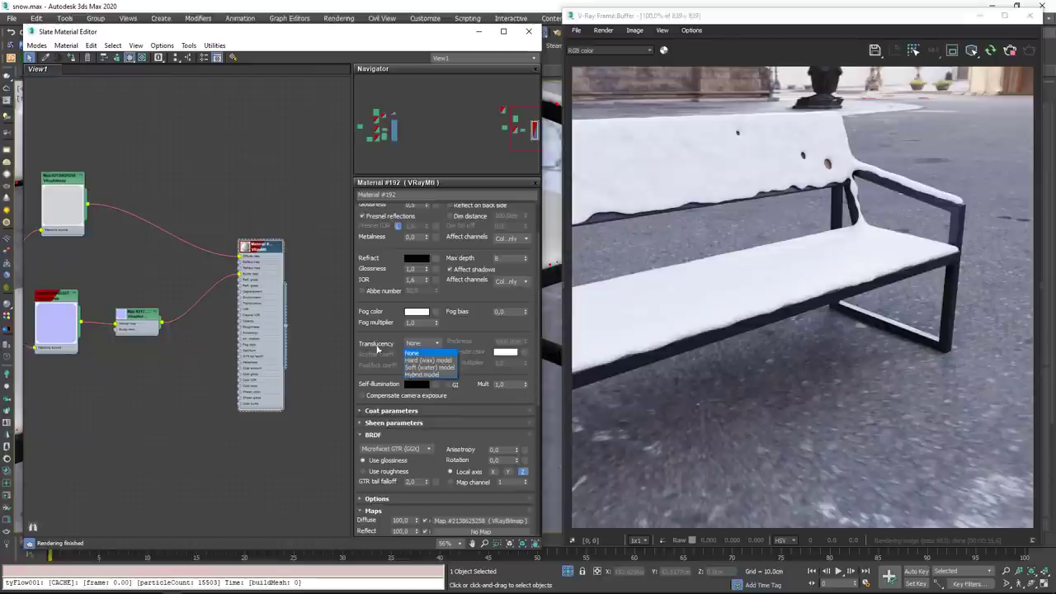
{"action": "left_click", "coordinate": [438, 376]}
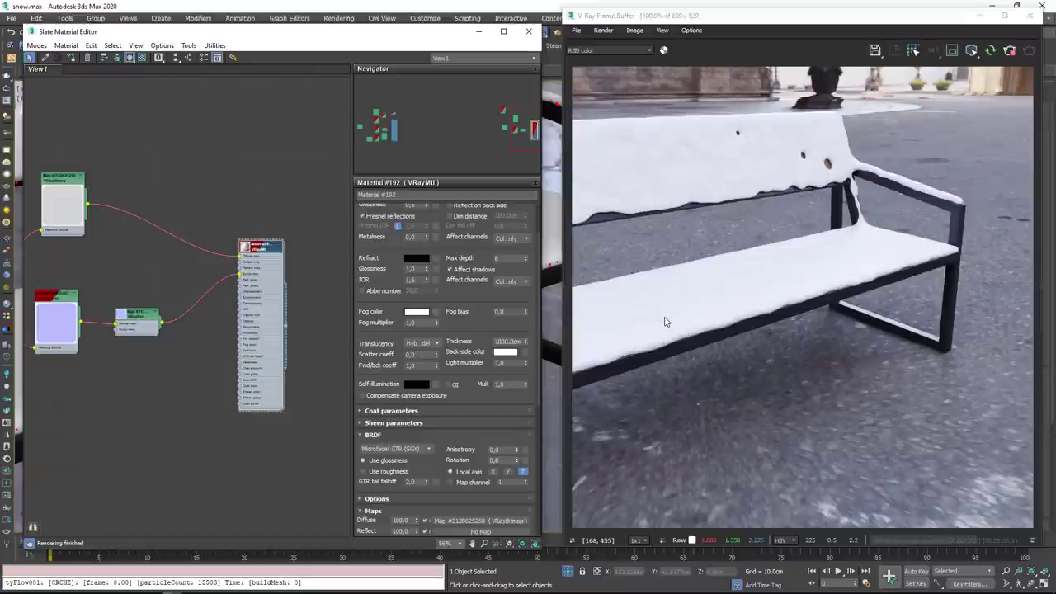
Set the refraction color of the snow VRayMtl to pure white, moving the color selector off the render.
{"action": "scroll", "coordinate": [429, 326], "scroll_direction": "up", "scroll_amount": 2}
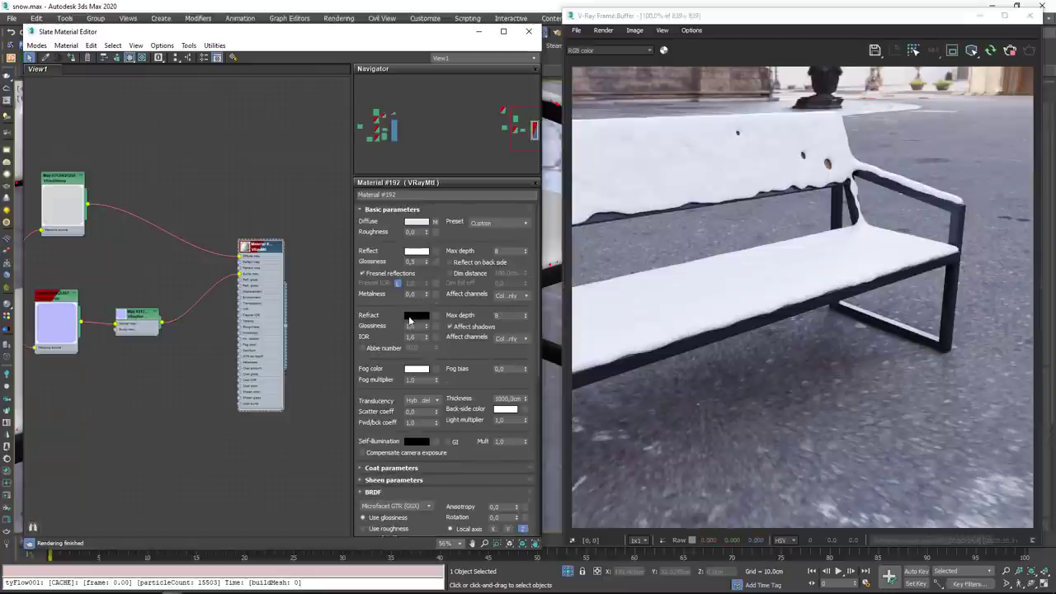
{"action": "left_click", "coordinate": [413, 316]}
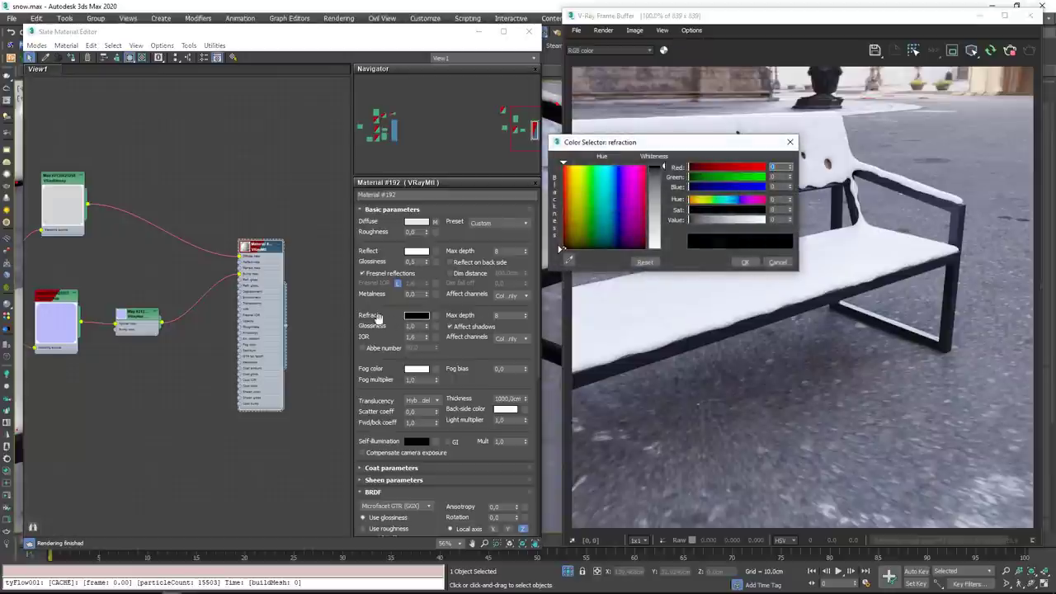
{"action": "left_click_drag", "start_coordinate": [665, 170], "coordinate": [663, 248]}
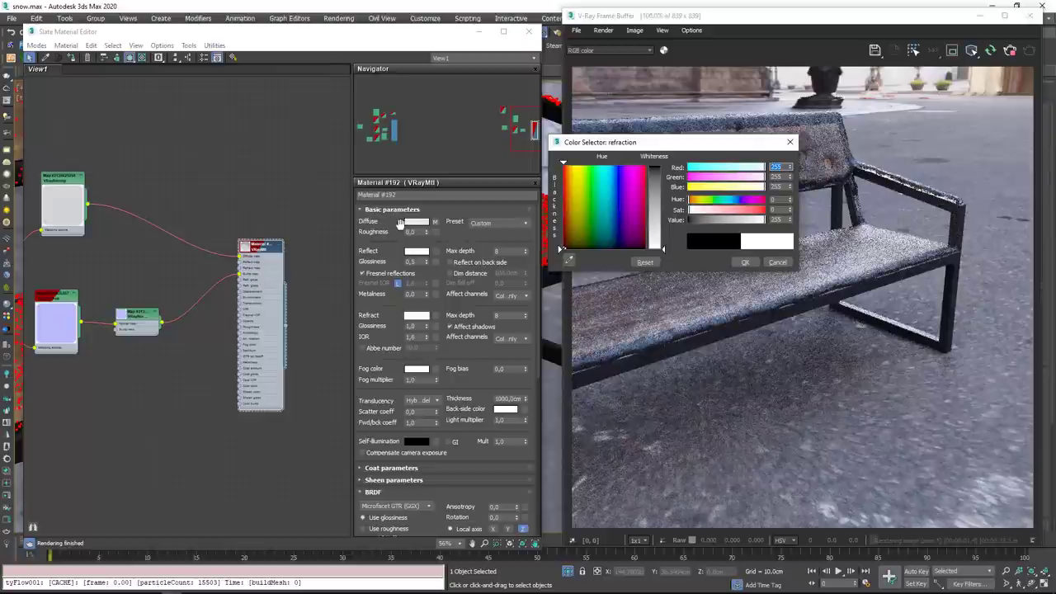
{"action": "left_click_drag", "start_coordinate": [657, 143], "coordinate": [211, 305]}
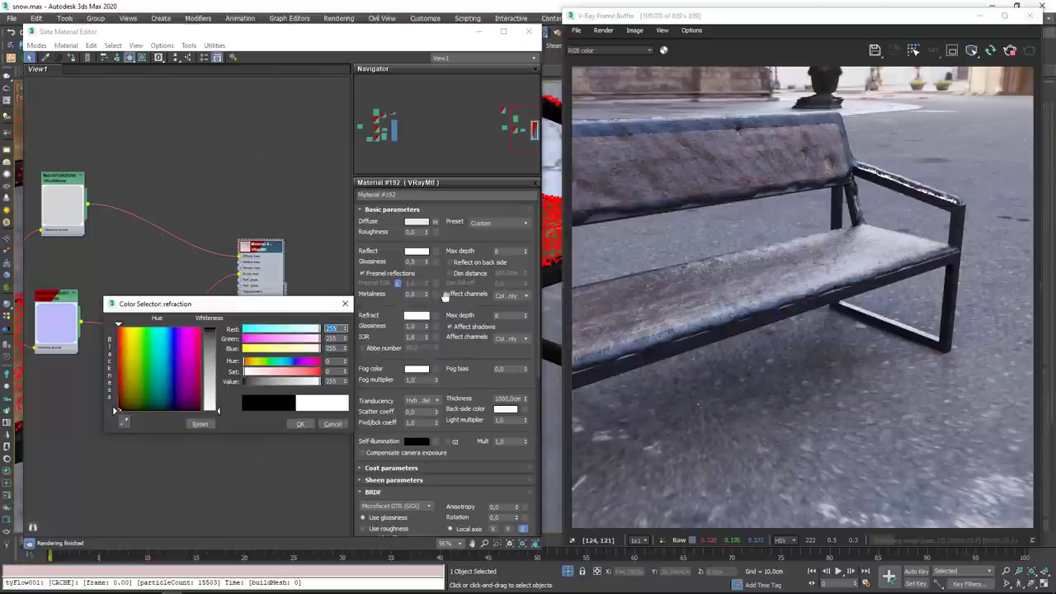
{"action": "left_click", "coordinate": [300, 424]}
Set the fog color to a very pale cyan with saturation 22 and value 247.
{"action": "left_click", "coordinate": [417, 368]}
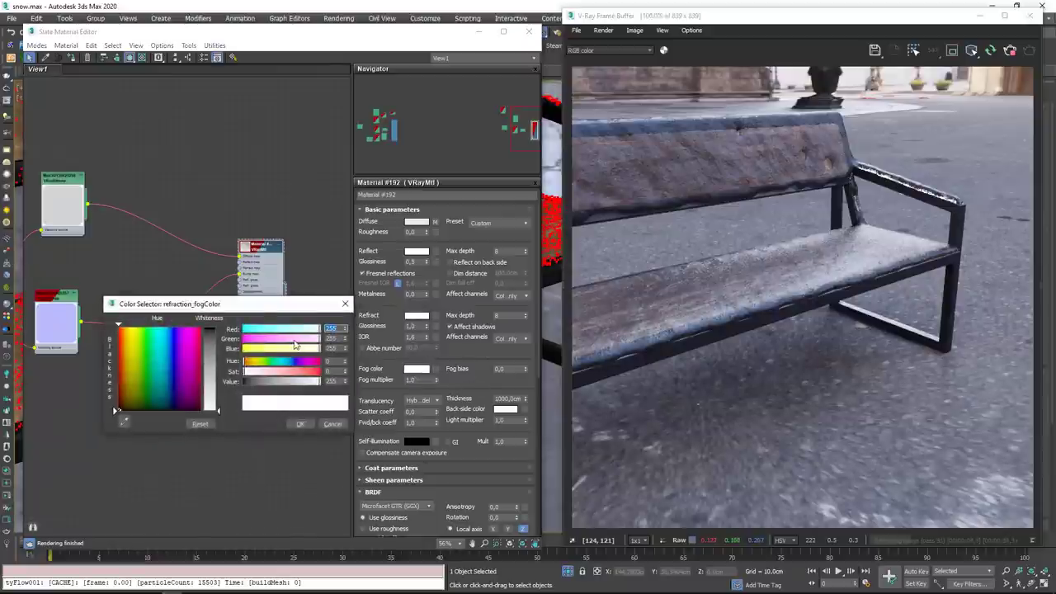
{"action": "left_click_drag", "start_coordinate": [302, 329], "coordinate": [310, 329]}
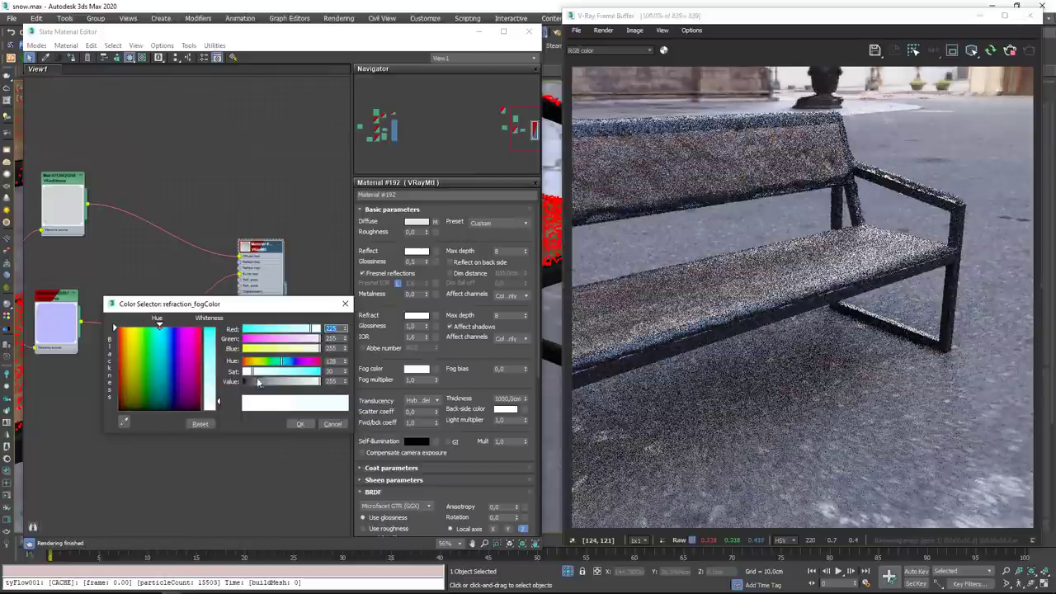
{"action": "left_click_drag", "start_coordinate": [308, 382], "coordinate": [314, 383]}
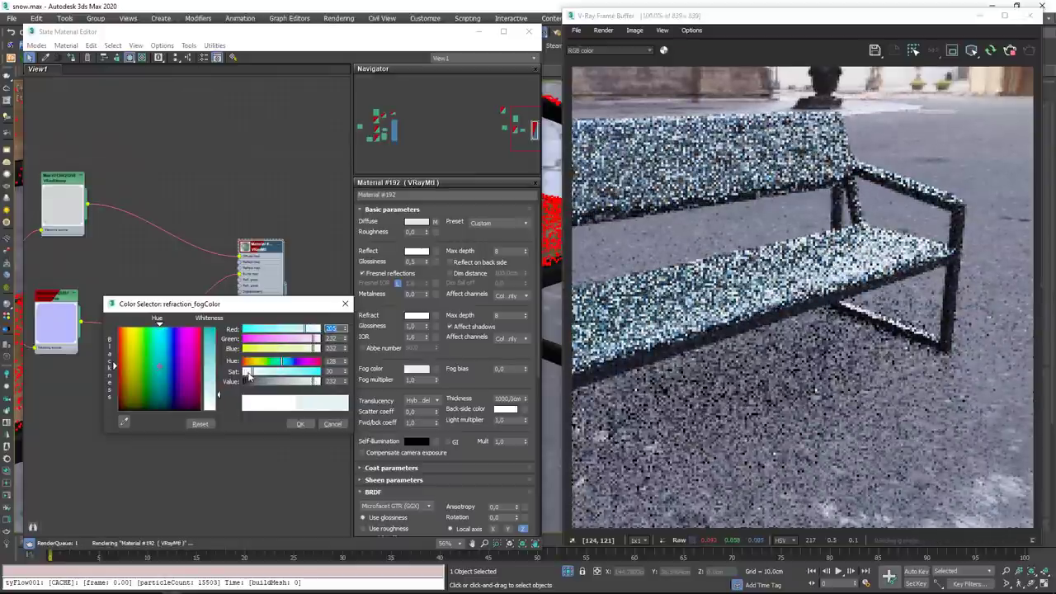
{"action": "left_click_drag", "start_coordinate": [247, 375], "coordinate": [250, 375]}
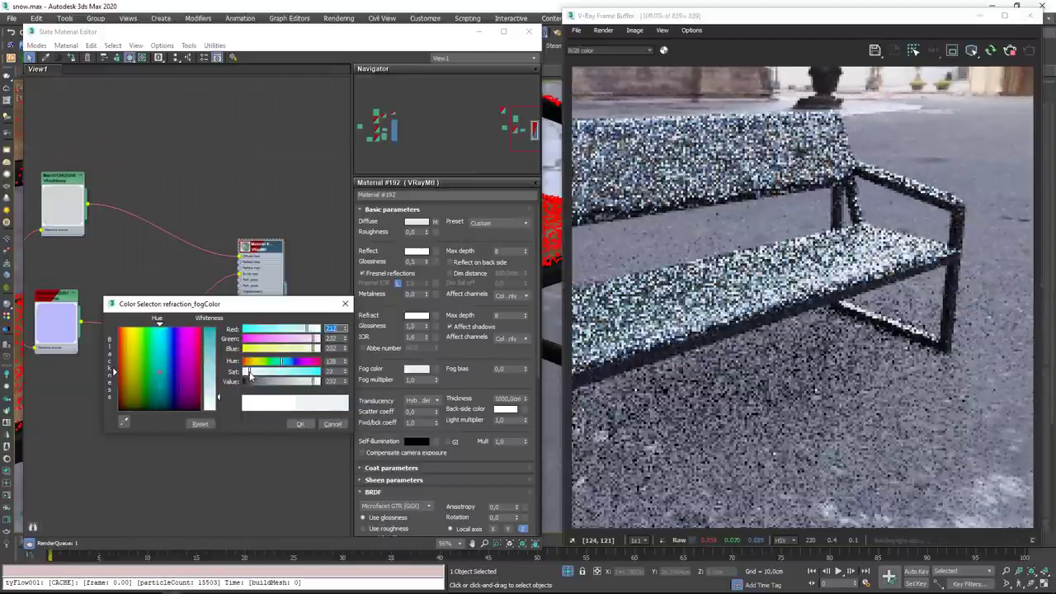
{"action": "left_click_drag", "start_coordinate": [313, 382], "coordinate": [317, 383]}
{"action": "left_click", "coordinate": [306, 428]}
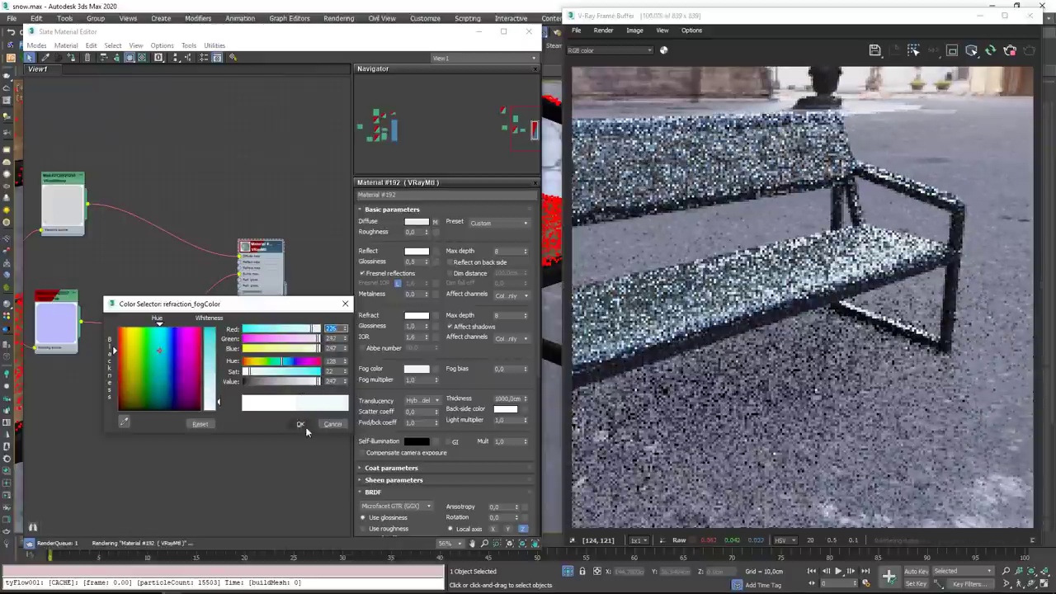
{"action": "left_click", "coordinate": [301, 424]}
Set the fog multiplier to 10 and reduce the fog color's saturation to 11.
{"action": "left_click", "coordinate": [421, 380]}
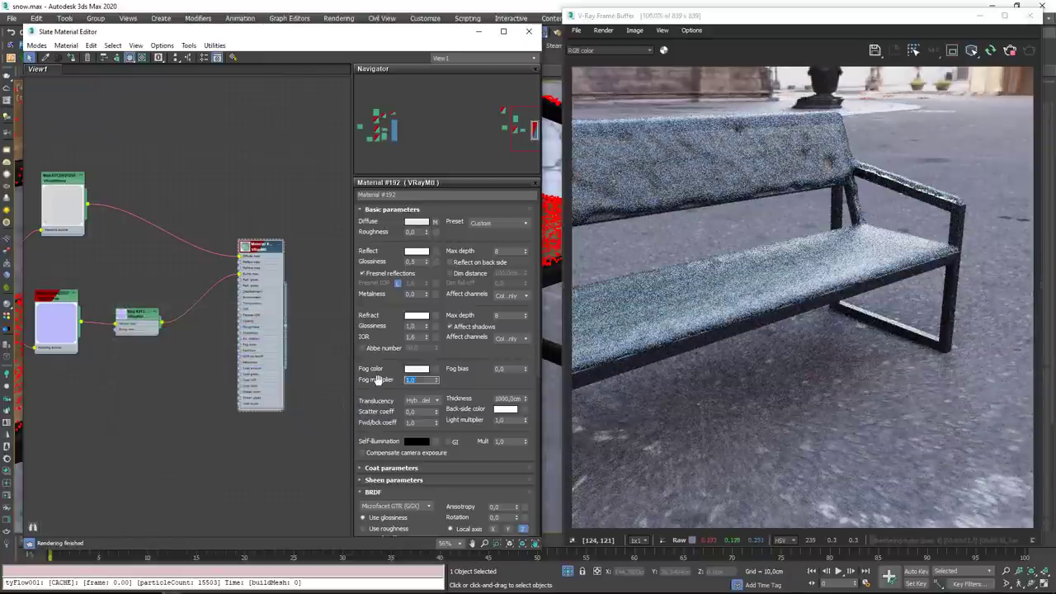
{"action": "type", "text": "10"}
{"action": "key", "text": "Return"}
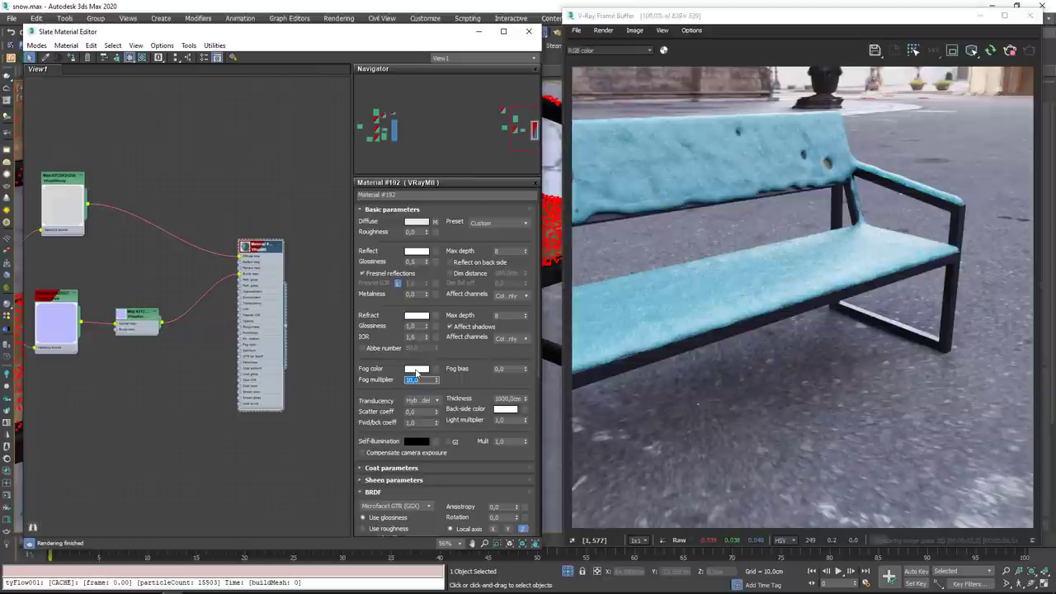
{"action": "left_click", "coordinate": [417, 369]}
{"action": "left_click_drag", "start_coordinate": [257, 372], "coordinate": [245, 371]}
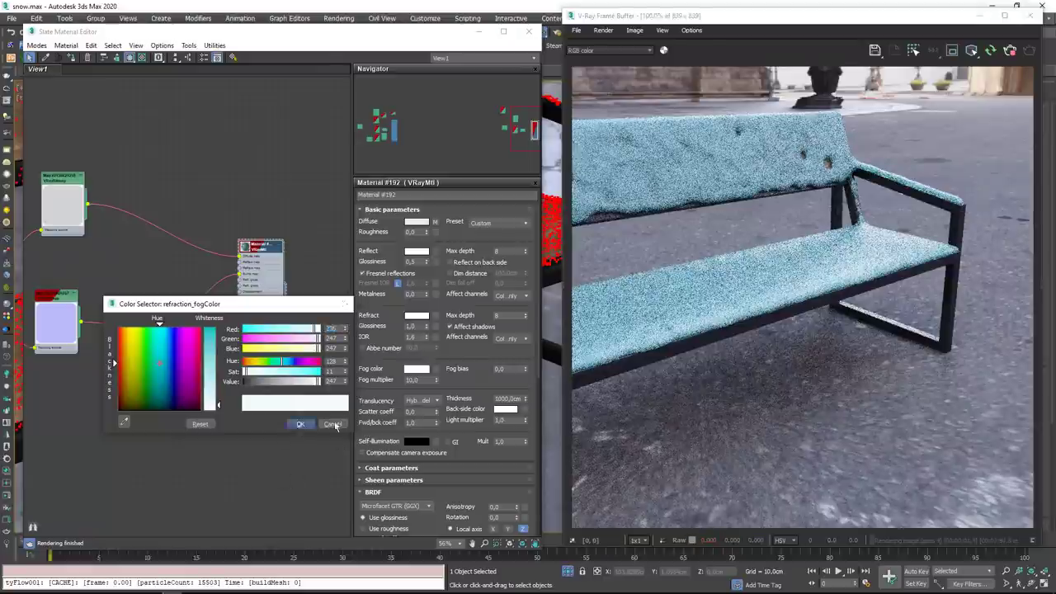
{"action": "left_click", "coordinate": [300, 423]}
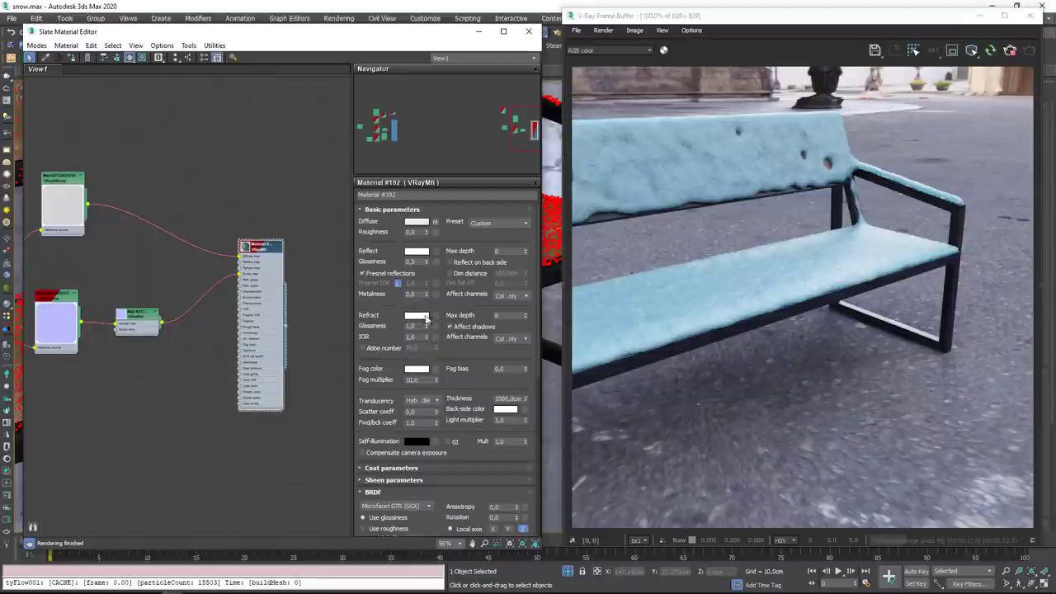
Set the refraction glossiness of the snow material to 0.7.
{"action": "left_click", "coordinate": [411, 326]}
{"action": "type", "text": "0,"}
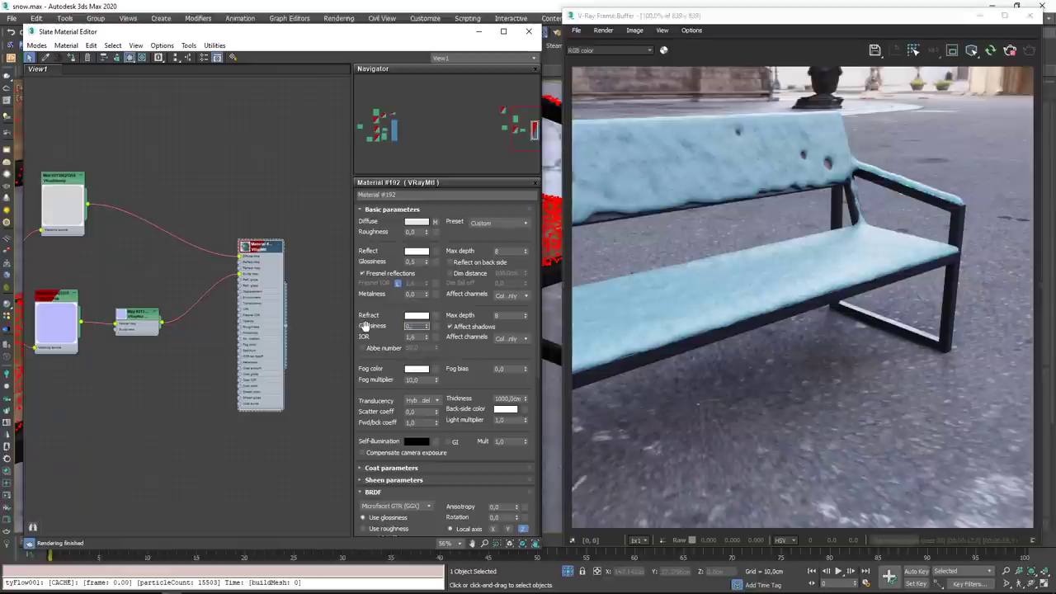
{"action": "type", "text": "7"}
{"action": "key", "text": "Return"}
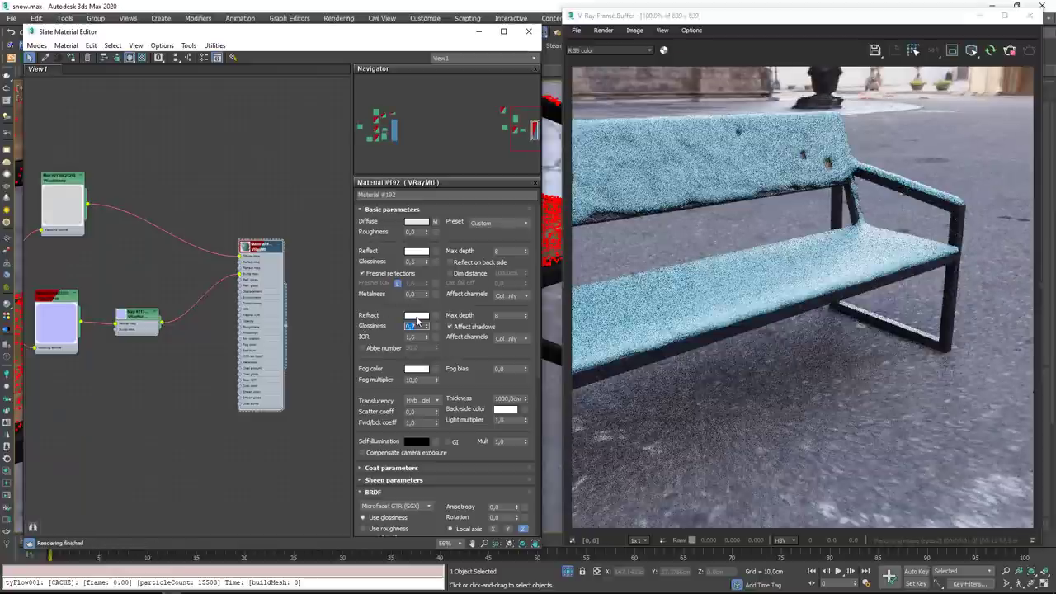
Darken the refraction color of the snow material from white to a light gray.
{"action": "left_click", "coordinate": [417, 315]}
{"action": "left_click", "coordinate": [209, 358]}
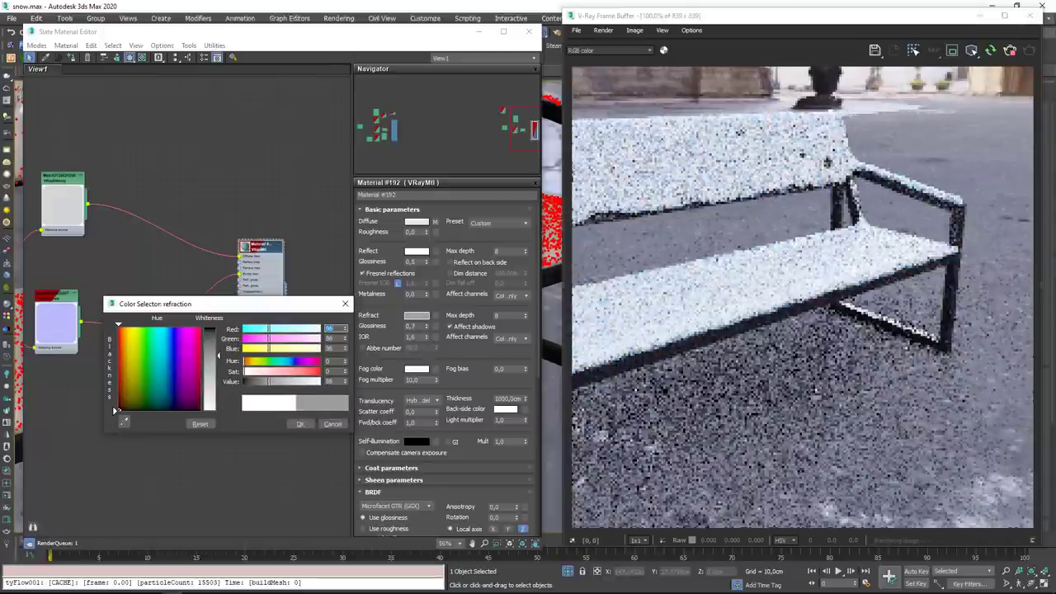
{"action": "left_click", "coordinate": [209, 372]}
{"action": "mouse_move", "coordinate": [217, 373]}
{"action": "left_mouse_down"}
{"action": "mouse_move", "coordinate": [219, 388]}
{"action": "mouse_move", "coordinate": [219, 378]}
{"action": "left_mouse_up"}
{"action": "left_click", "coordinate": [301, 424]}
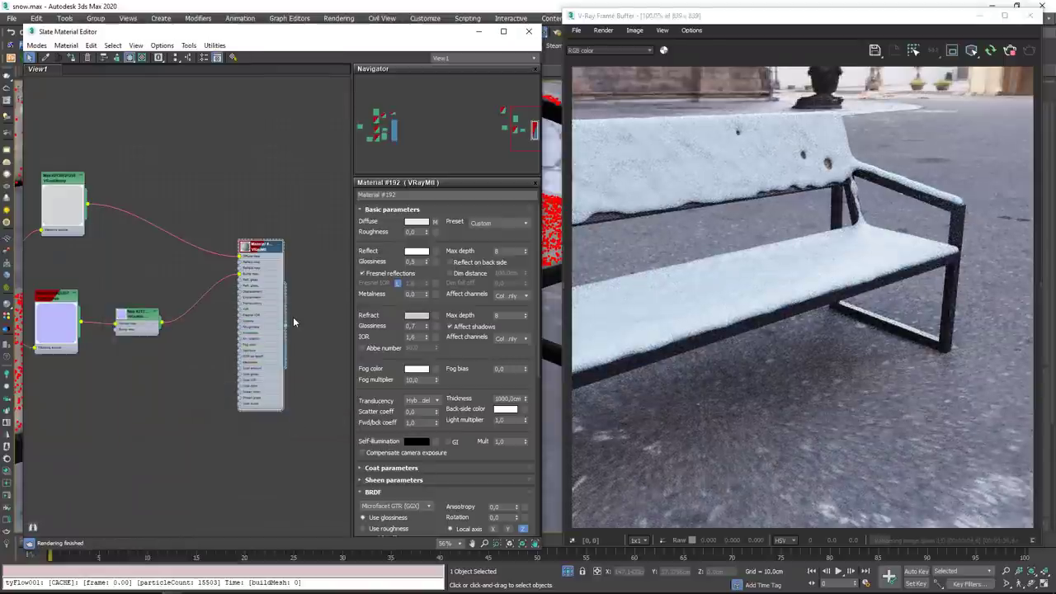
Set the normal map multiplier of the VRayNormalMap to 0.5.
{"action": "middle_click_drag", "start_coordinate": [263, 354], "coordinate": [201, 359]}
{"action": "scroll", "coordinate": [194, 300], "scroll_direction": "down", "scroll_amount": 1}
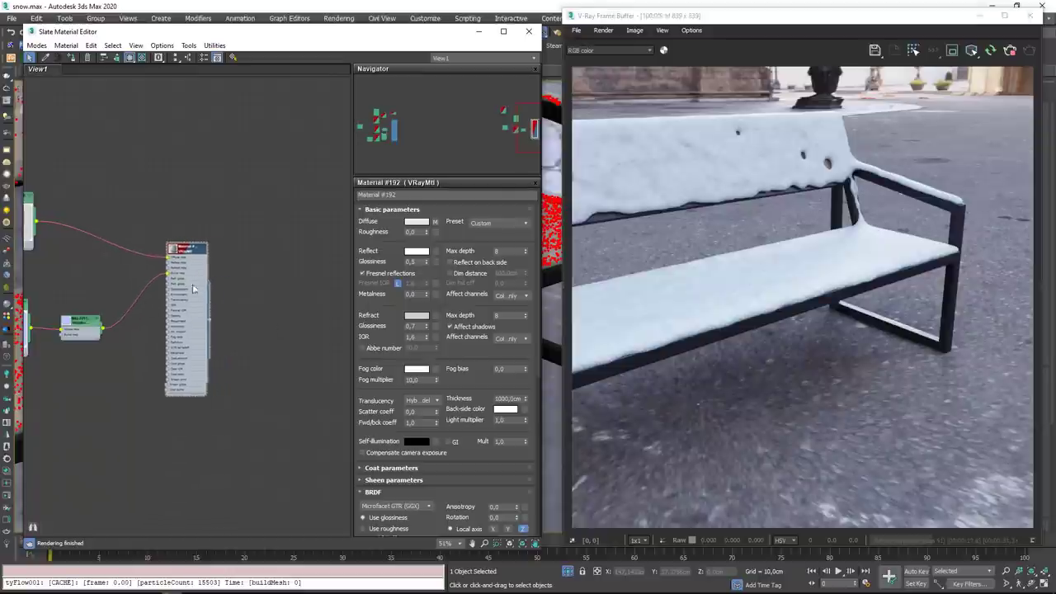
{"action": "middle_click_drag", "start_coordinate": [142, 314], "coordinate": [255, 306]}
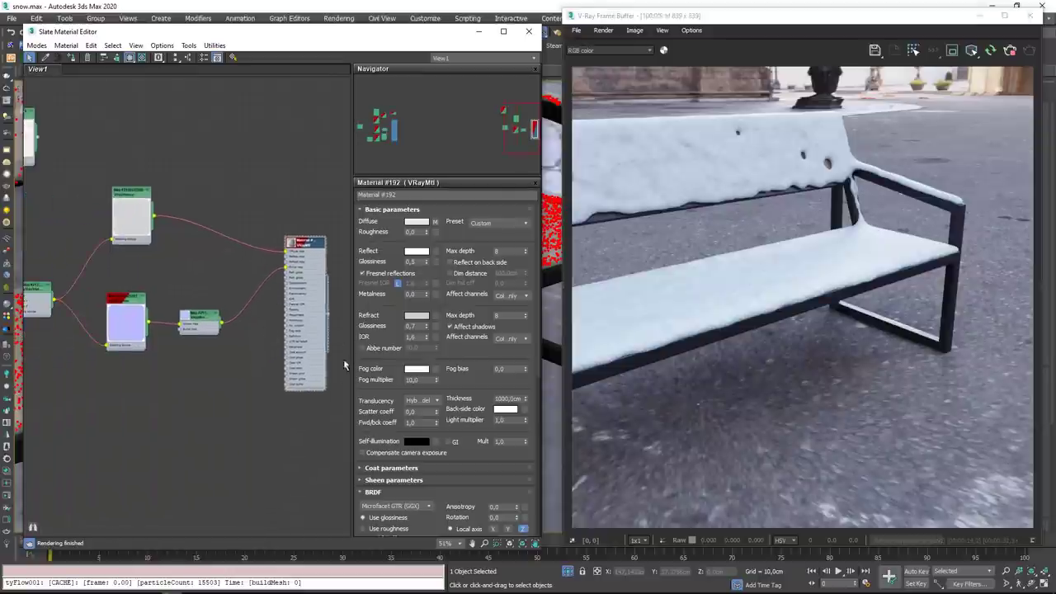
{"action": "double_click", "coordinate": [199, 318]}
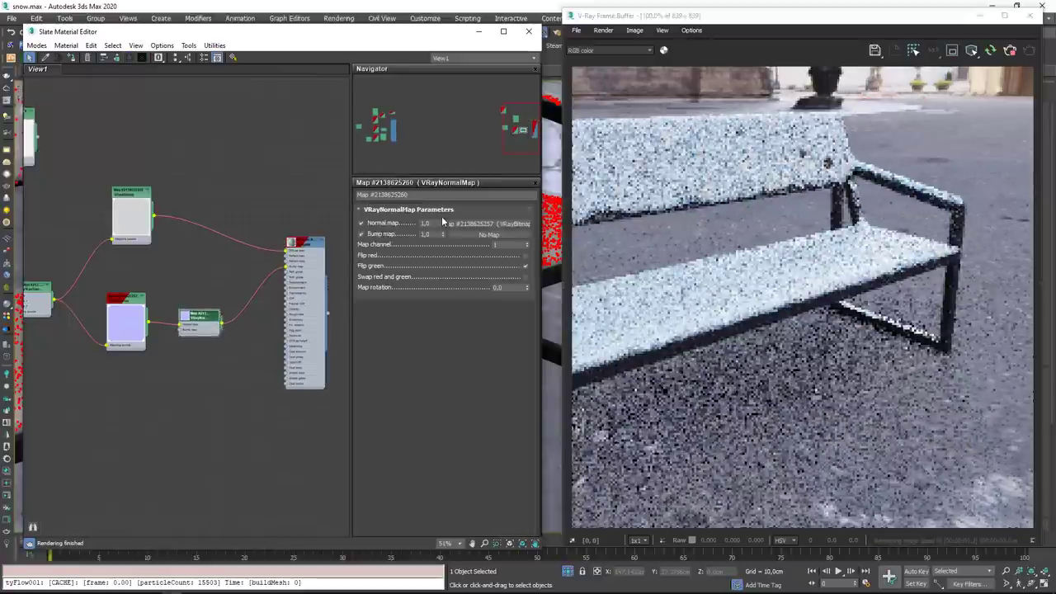
{"action": "left_click_drag", "start_coordinate": [438, 223], "coordinate": [362, 225]}
{"action": "type", "text": "0"}
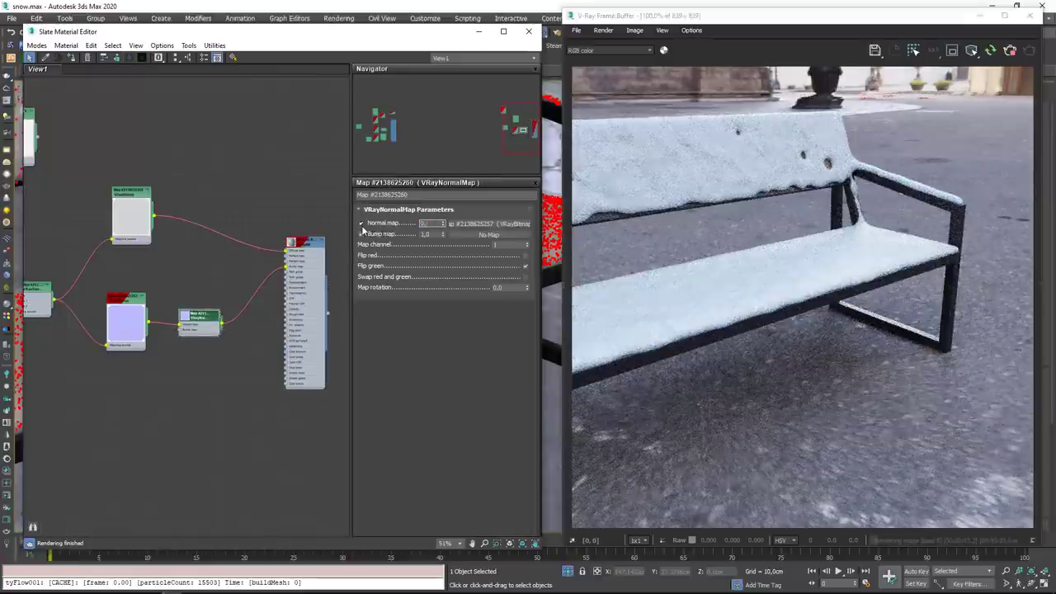
{"action": "type", "text": "0,5"}
{"action": "key", "text": "Return"}
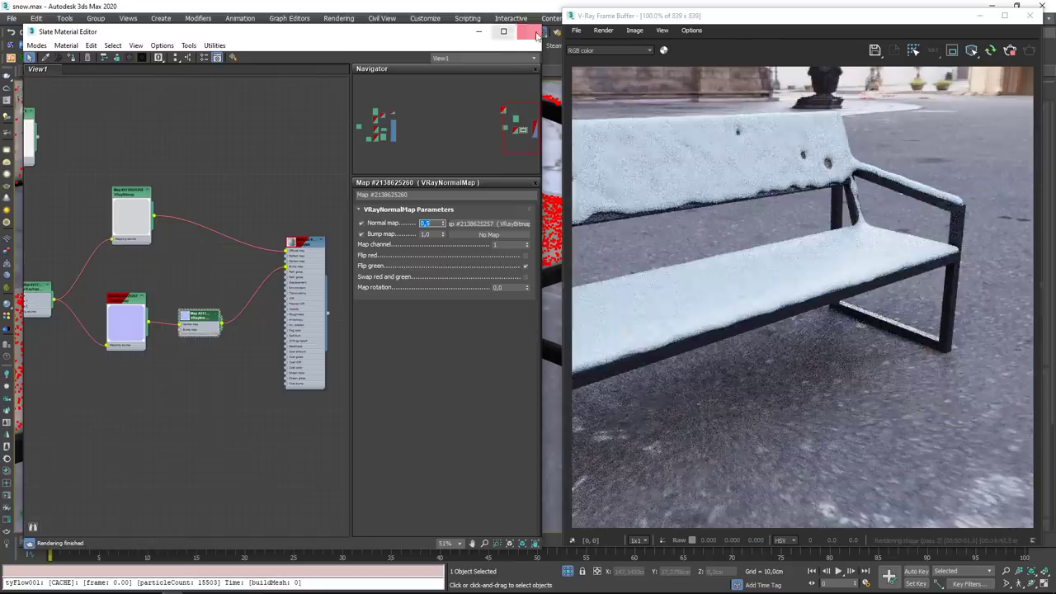
Close the material editor and examine the snow up close where the bench's backrest meets the armrest.
{"action": "left_click", "coordinate": [534, 33]}
{"action": "middle_click_drag", "start_coordinate": [330, 316], "coordinate": [295, 368], "text": "alt"}
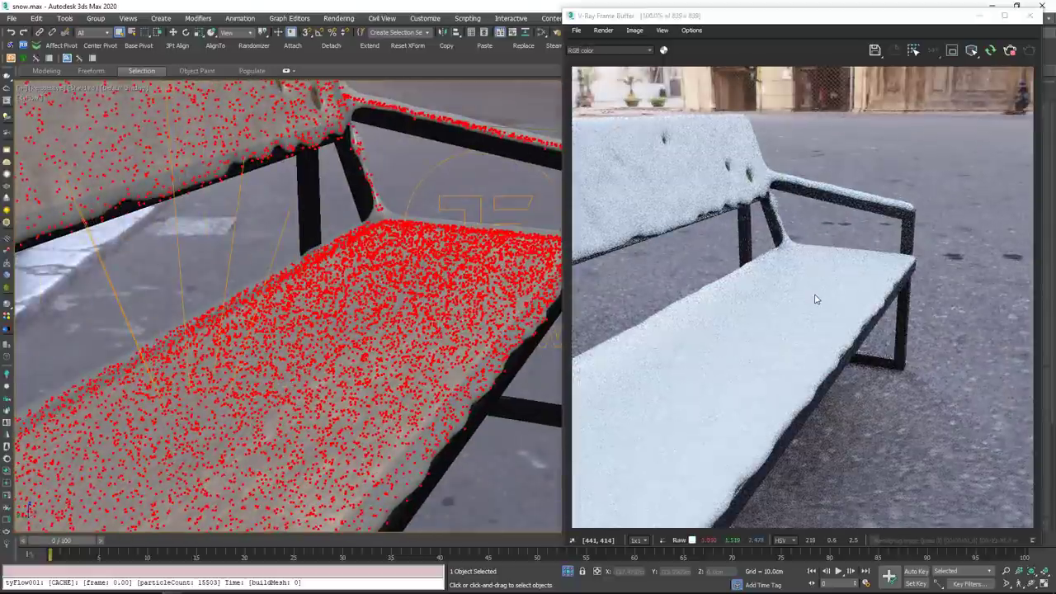
{"action": "scroll", "coordinate": [375, 215], "scroll_direction": "up", "scroll_amount": 10}
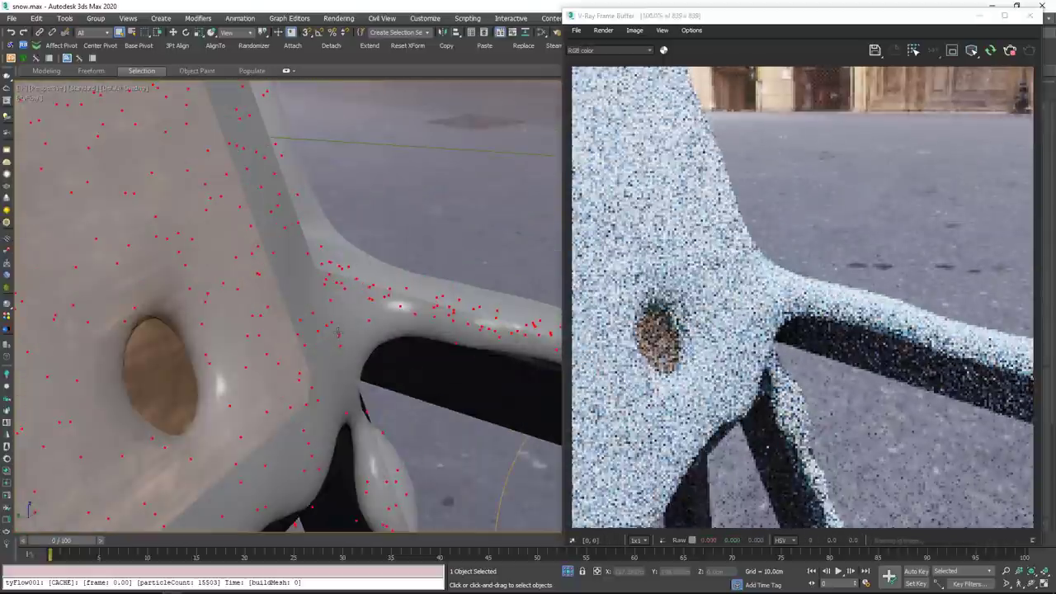
{"action": "mouse_move", "coordinate": [355, 308]}
{"action": "middle_mouse_down", "text": "alt"}
{"action": "mouse_move", "coordinate": [325, 349]}
{"action": "mouse_move", "coordinate": [342, 305]}
{"action": "middle_mouse_up", "text": "alt"}
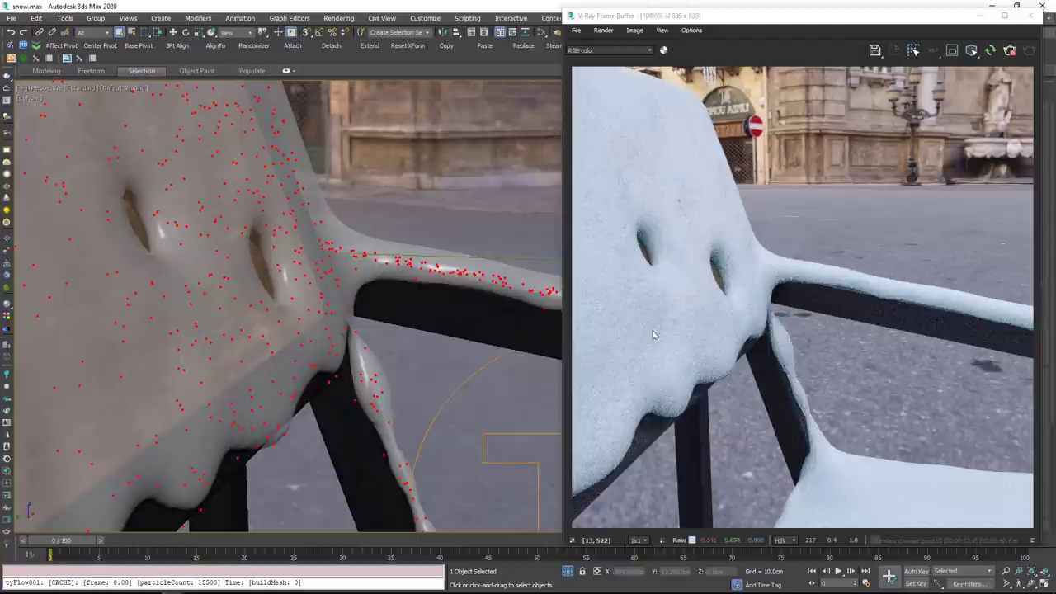
{"action": "middle_click_drag", "start_coordinate": [293, 291], "coordinate": [286, 294]}
Reopen the material editor and fine-tune the snow VRayMtl's refraction color to a light gray.
{"action": "key", "text": "m"}
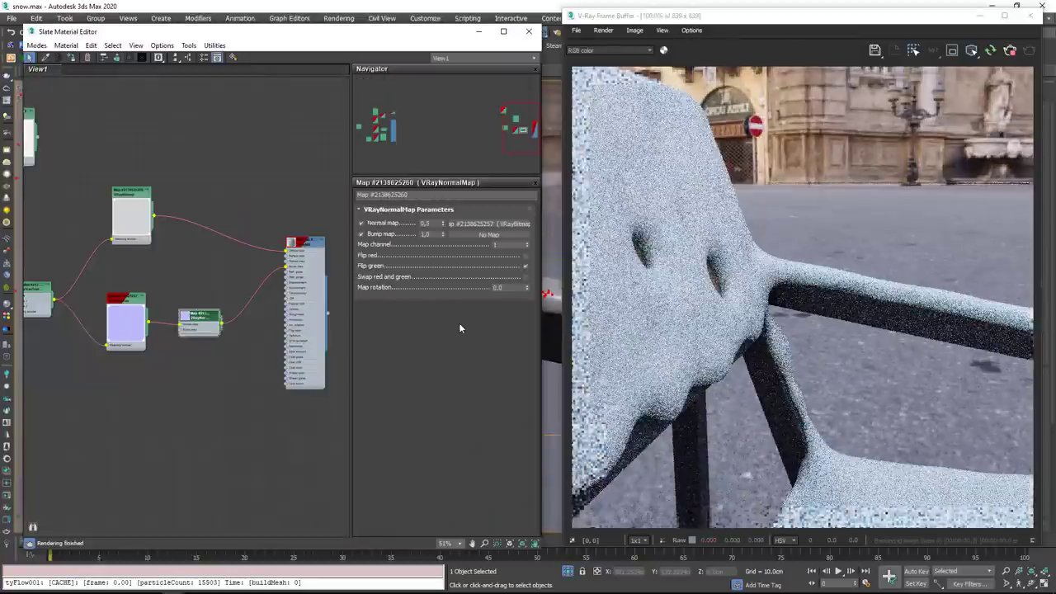
{"action": "scroll", "coordinate": [122, 239], "scroll_direction": "up", "scroll_amount": 2}
{"action": "middle_click_drag", "start_coordinate": [192, 283], "coordinate": [157, 280]}
{"action": "double_click", "coordinate": [295, 238]}
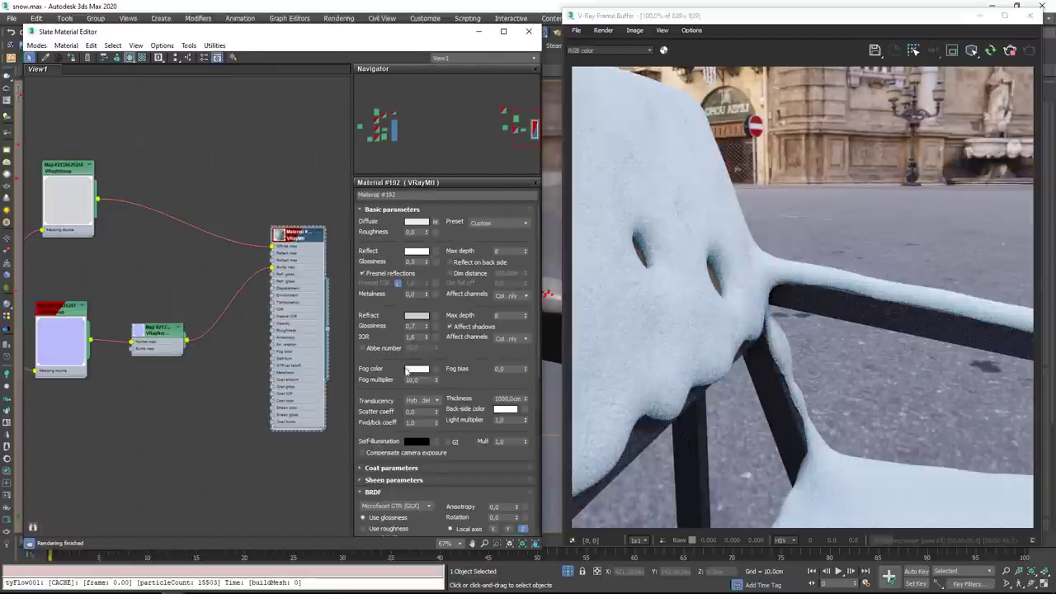
{"action": "left_click", "coordinate": [416, 316]}
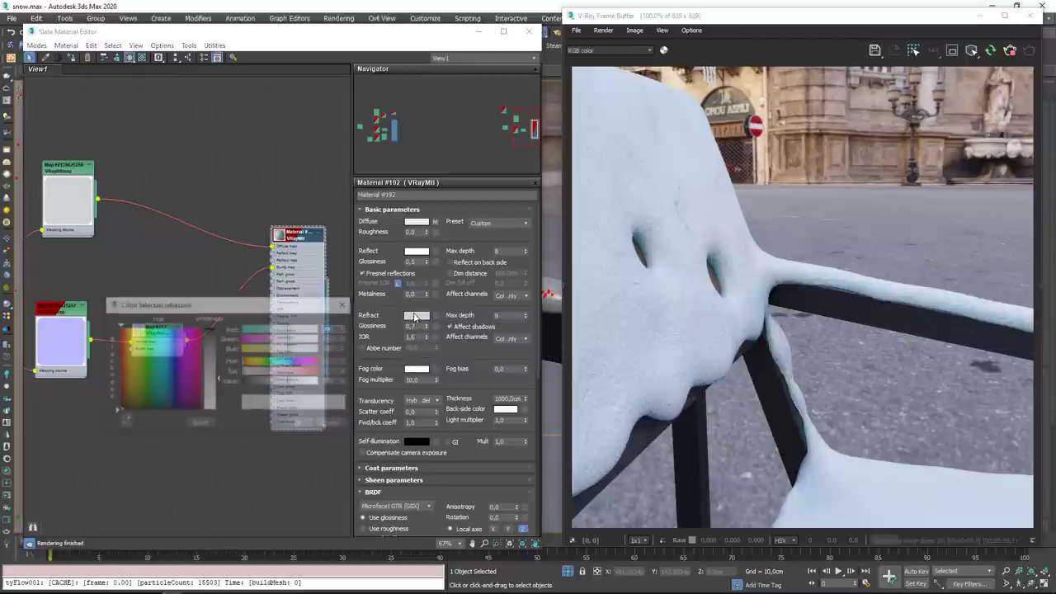
{"action": "left_click_drag", "start_coordinate": [218, 394], "coordinate": [218, 401]}
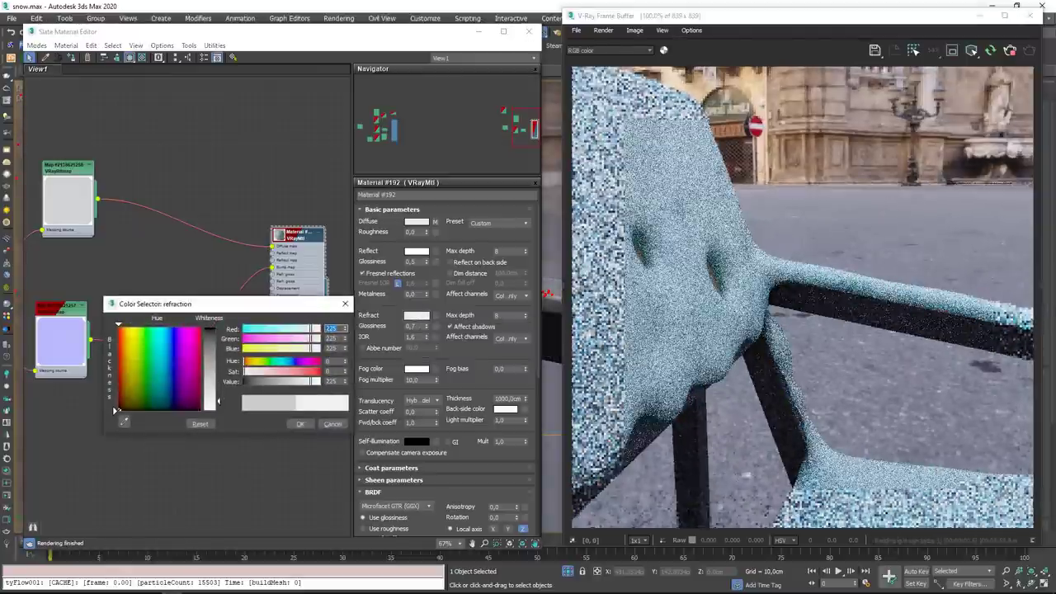
{"action": "left_click_drag", "start_coordinate": [217, 401], "coordinate": [218, 387]}
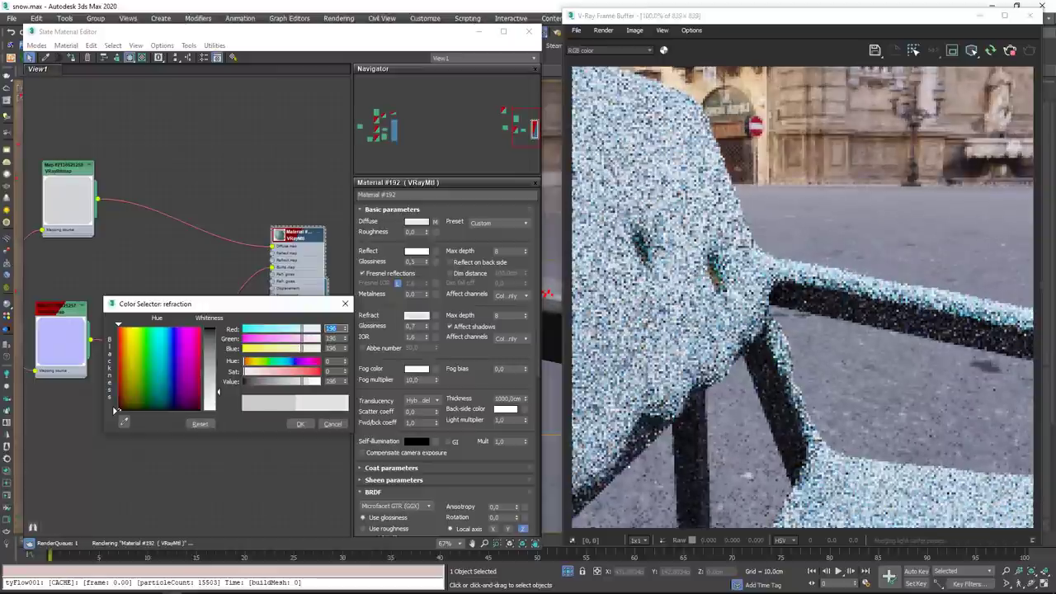
{"action": "left_click_drag", "start_coordinate": [298, 381], "coordinate": [295, 381]}
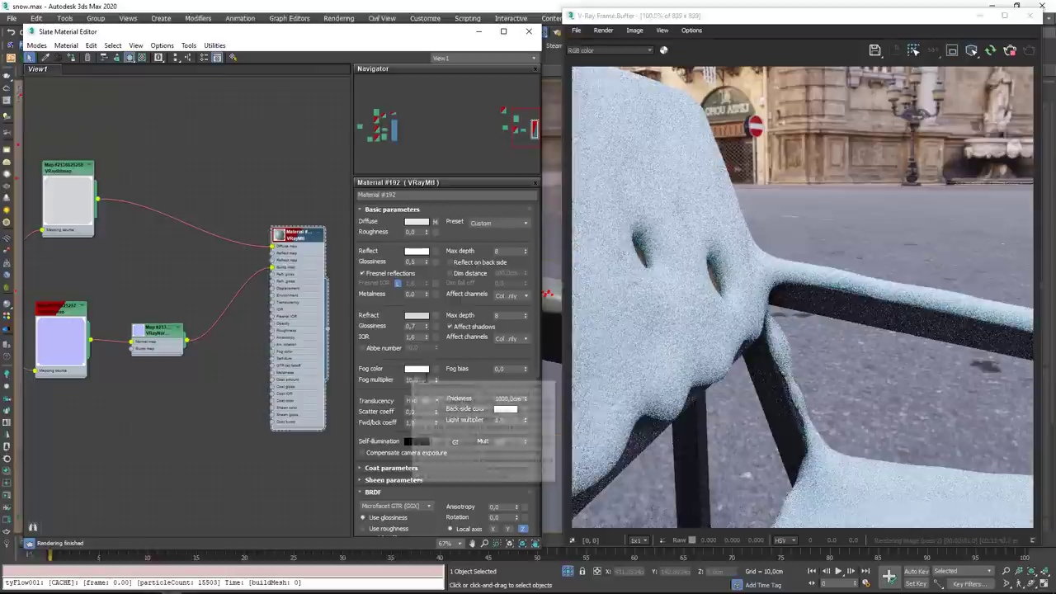
Shift the snow material's fog color to a pale blue with hue 137, saturation 11 and value 234.
{"action": "left_click_drag", "start_coordinate": [428, 380], "coordinate": [354, 392]}
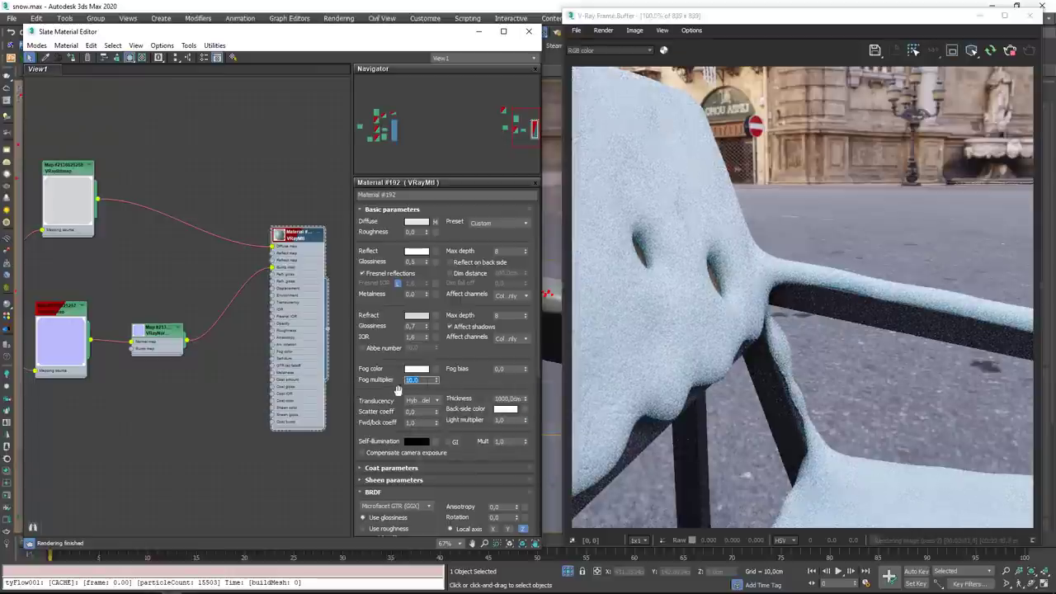
{"action": "scroll", "coordinate": [836, 296], "scroll_direction": "up", "scroll_amount": 4}
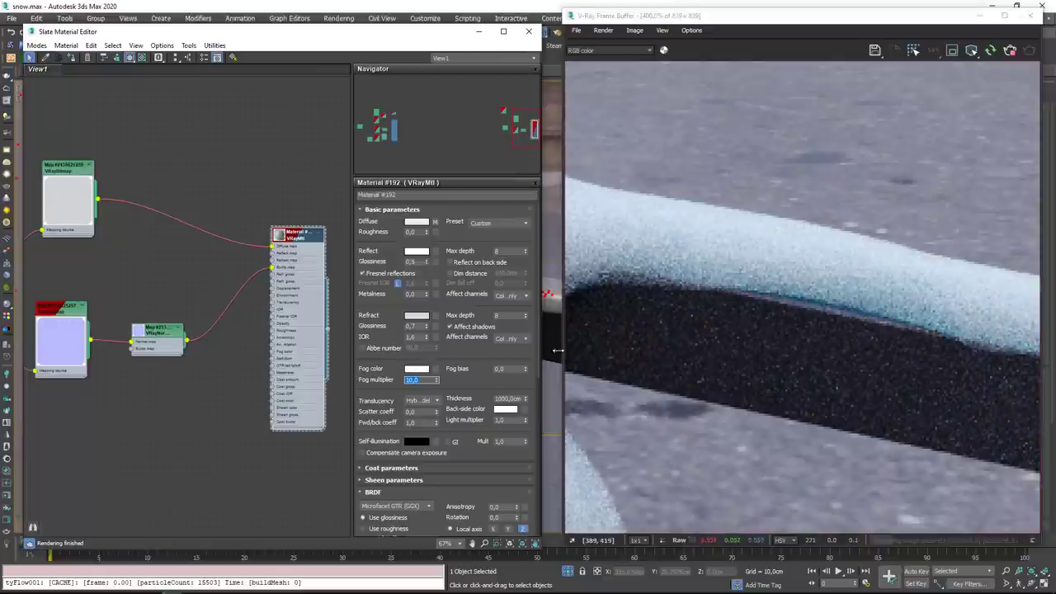
{"action": "left_click", "coordinate": [416, 369]}
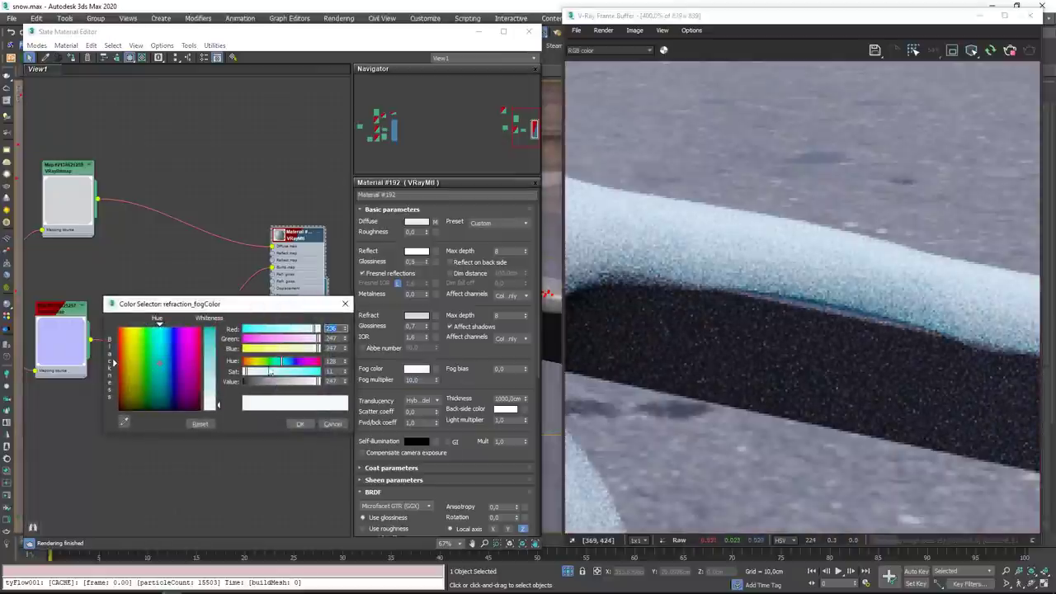
{"action": "left_click_drag", "start_coordinate": [284, 362], "coordinate": [318, 383]}
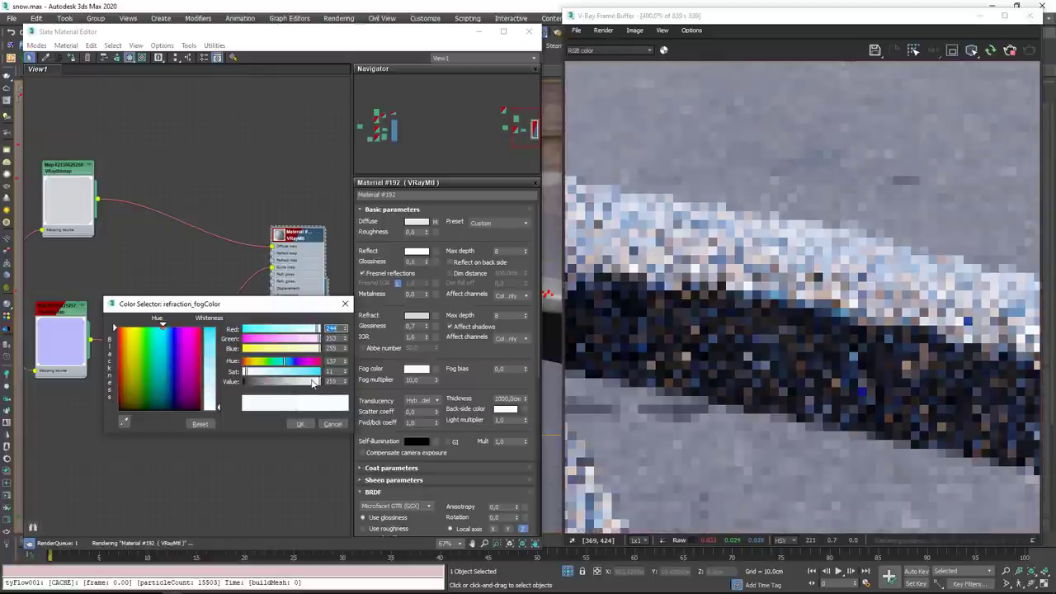
{"action": "left_click", "coordinate": [314, 381]}
{"action": "left_click", "coordinate": [299, 422]}
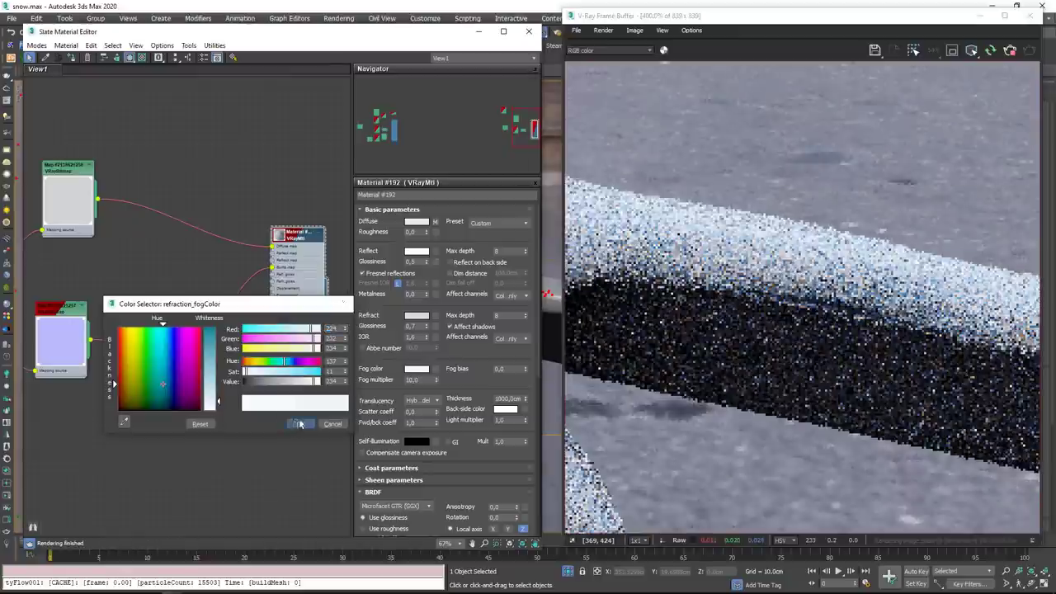
{"action": "left_click", "coordinate": [300, 423]}
{"action": "double_click", "coordinate": [797, 329]}
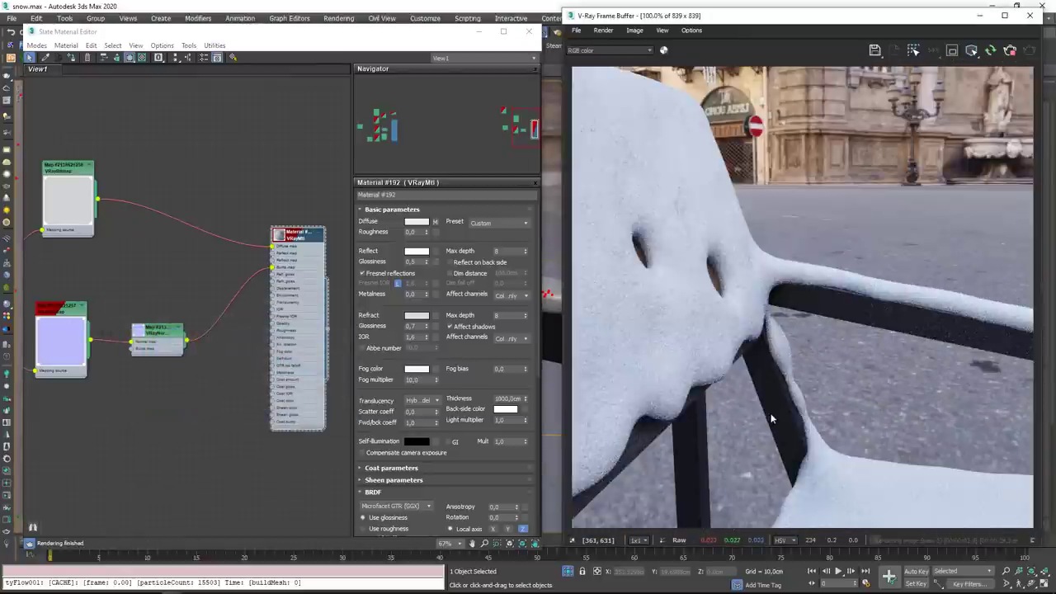
Darken the snow material's refraction color to a gray with value 154.
{"action": "left_click", "coordinate": [417, 316]}
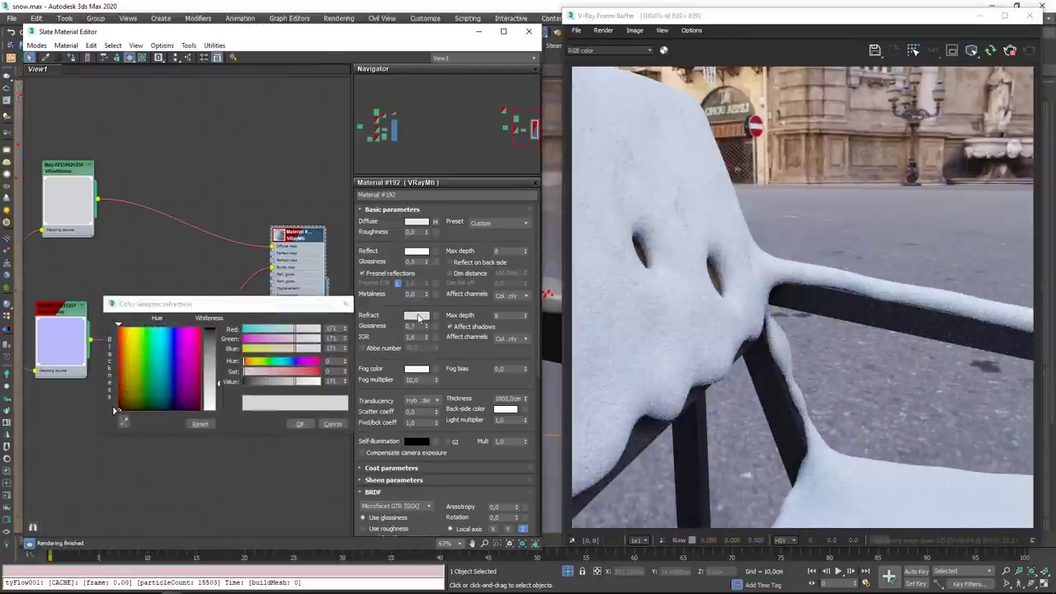
{"action": "left_click_drag", "start_coordinate": [211, 384], "coordinate": [211, 386]}
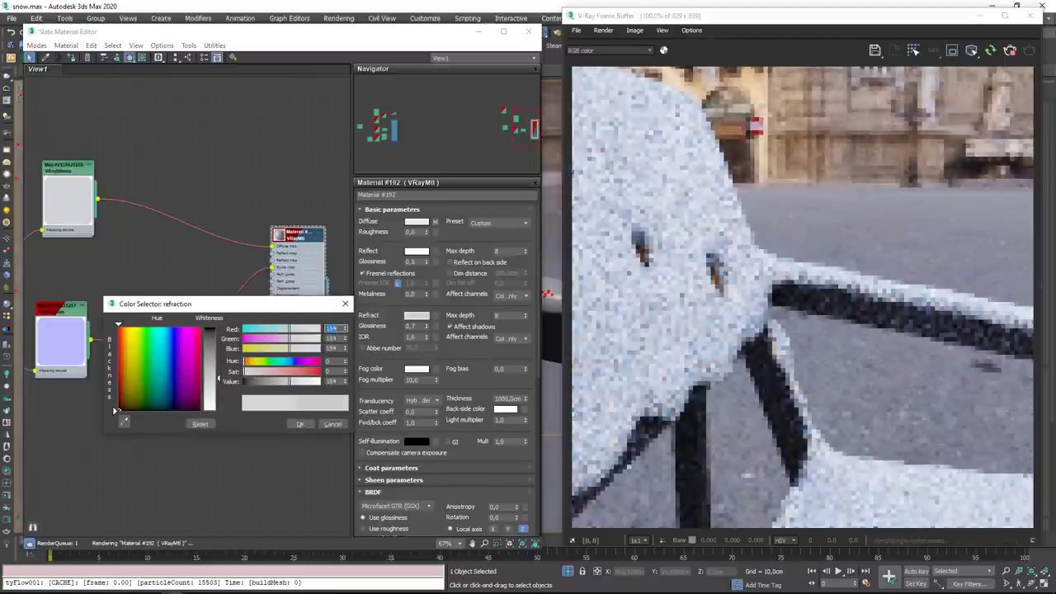
{"action": "left_click", "coordinate": [307, 424]}
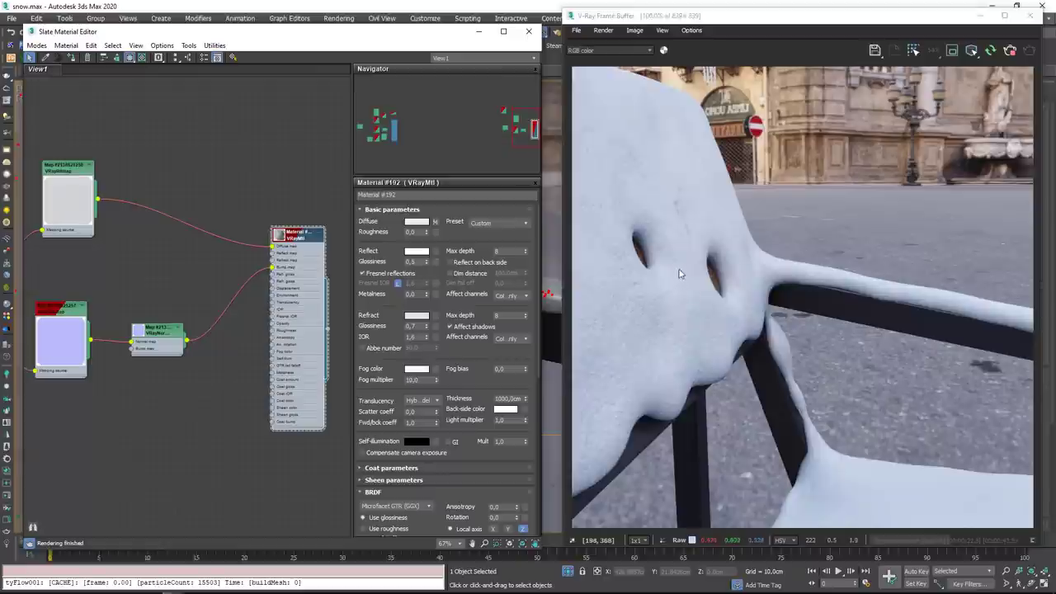
Reposition the normal bitmap and VRayNormalMap nodes slightly higher in the snow material's graph.
{"action": "middle_click_drag", "start_coordinate": [267, 396], "coordinate": [172, 353]}
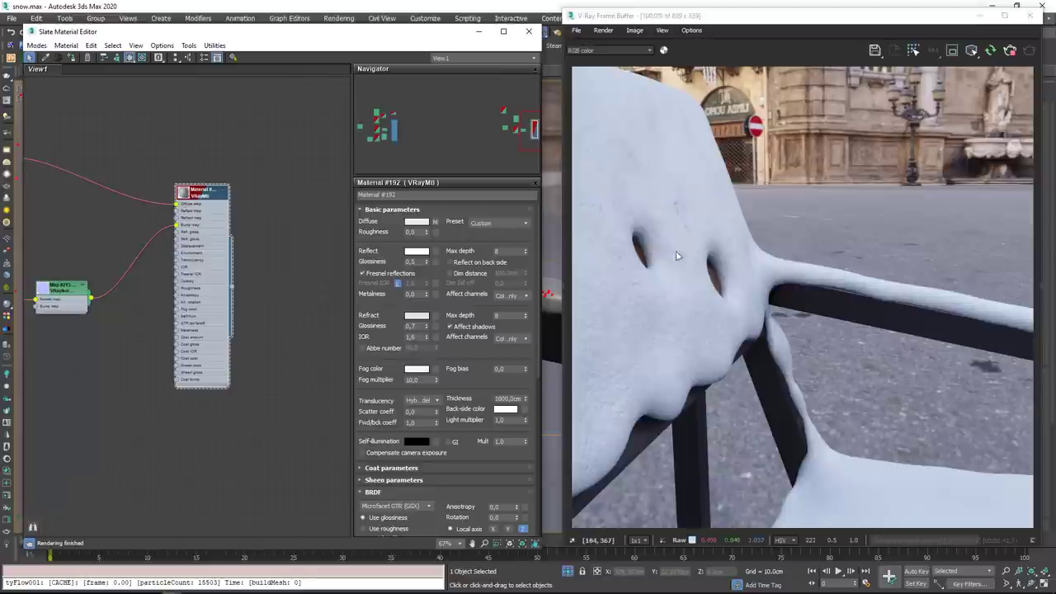
{"action": "middle_click_drag", "start_coordinate": [181, 420], "coordinate": [326, 377]}
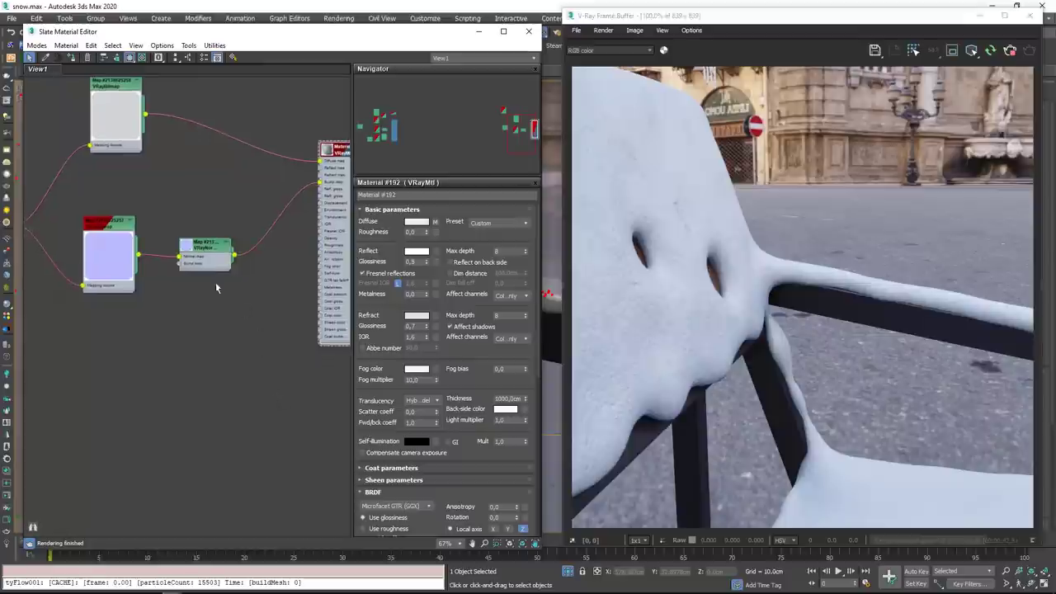
{"action": "left_click_drag", "start_coordinate": [189, 247], "coordinate": [188, 226]}
{"action": "left_click_drag", "start_coordinate": [111, 238], "coordinate": [125, 215]}
{"action": "left_click_drag", "start_coordinate": [214, 234], "coordinate": [228, 225]}
{"action": "middle_click_drag", "start_coordinate": [198, 275], "coordinate": [110, 282]}
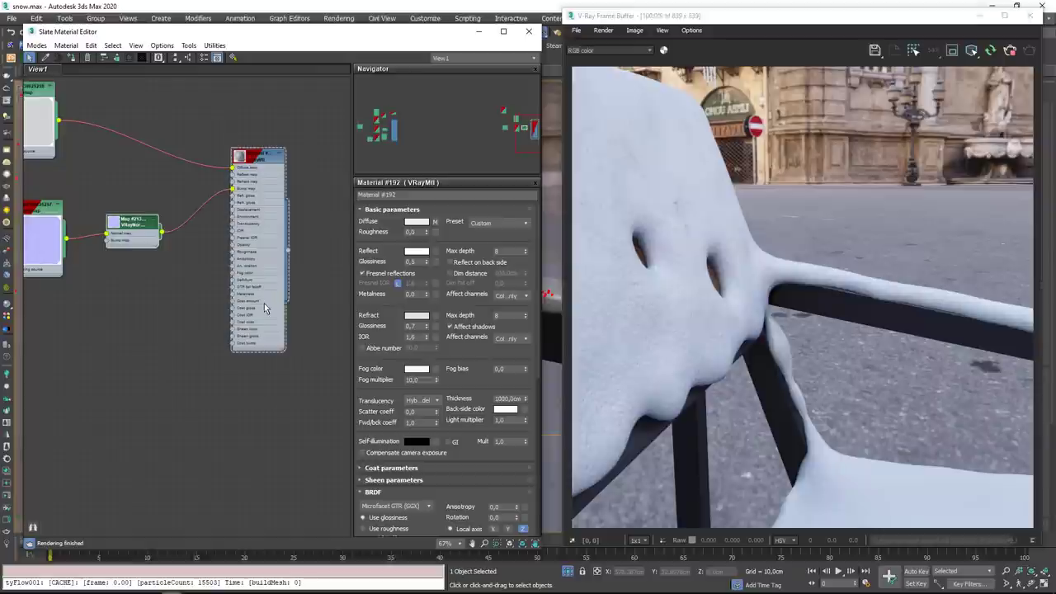
{"action": "middle_click_drag", "start_coordinate": [149, 304], "coordinate": [199, 316]}
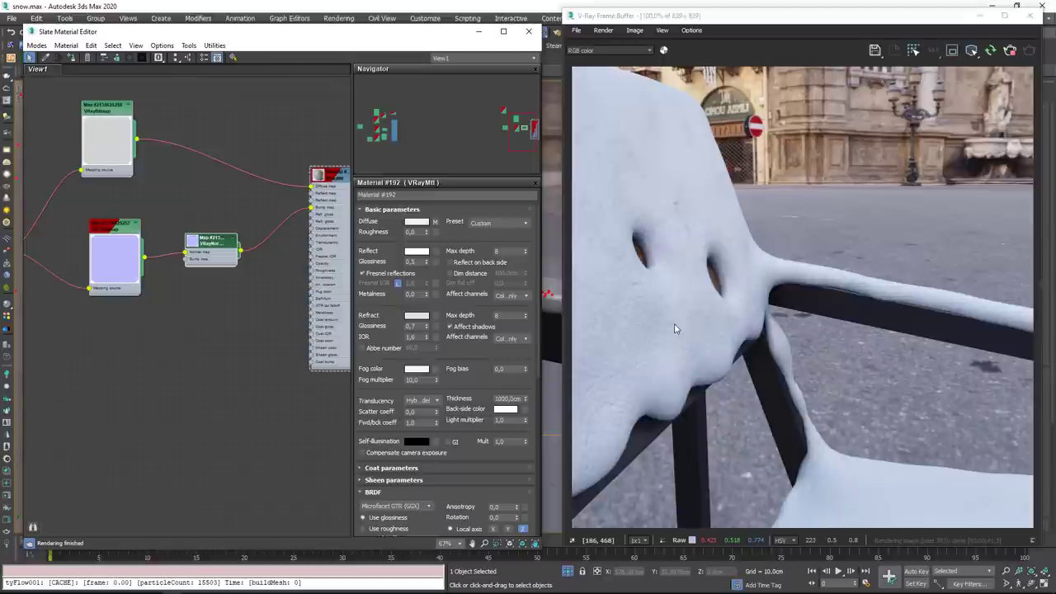
{"action": "left_click_drag", "start_coordinate": [133, 271], "coordinate": [133, 265]}
{"action": "left_click_drag", "start_coordinate": [225, 246], "coordinate": [218, 231]}
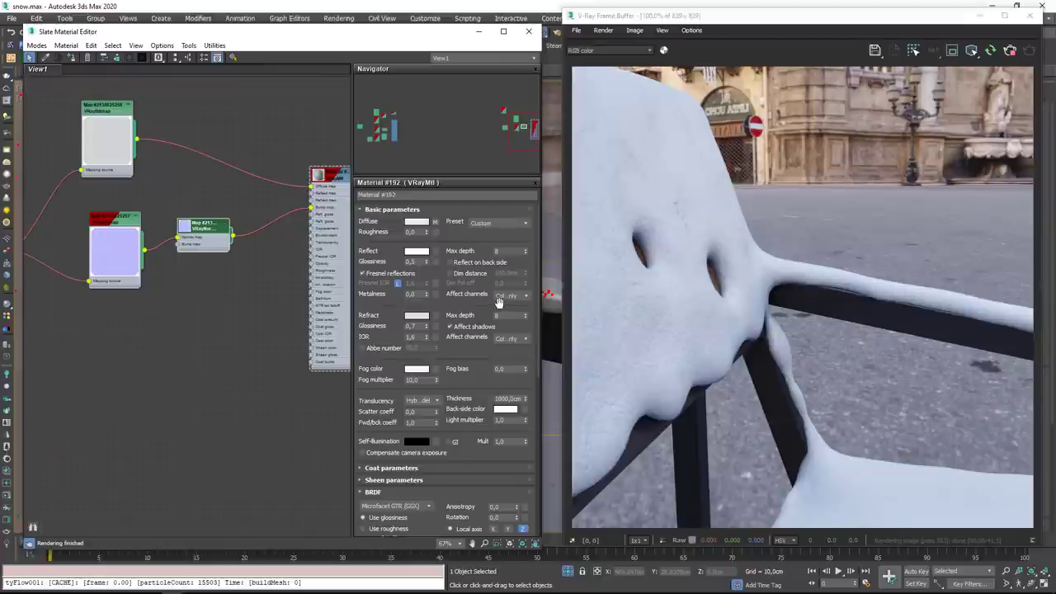
{"action": "left_click_drag", "start_coordinate": [220, 238], "coordinate": [220, 246]}
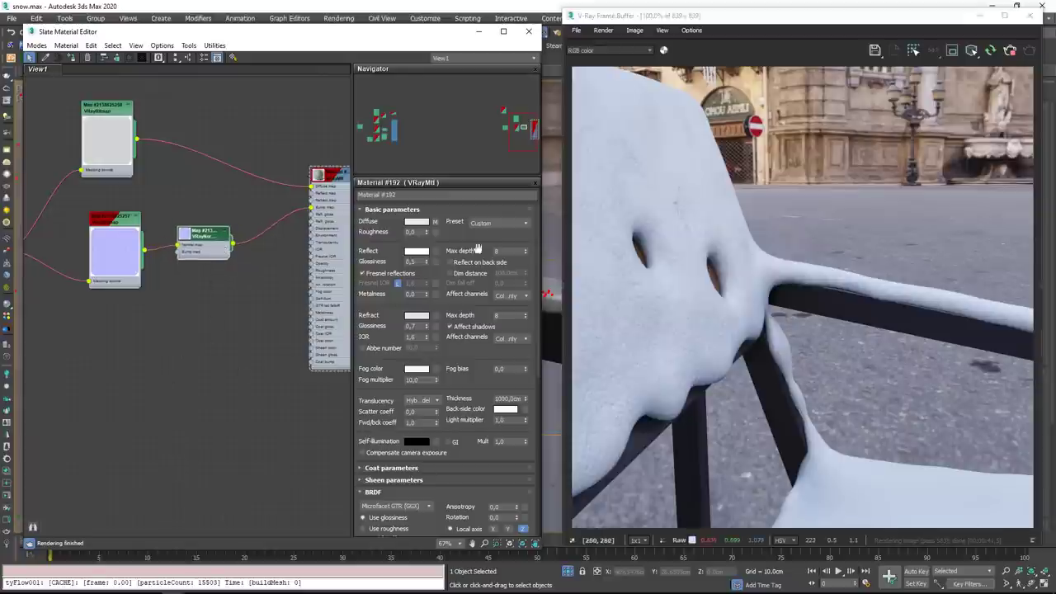
Move the material editor out of the way and frame the whole bench in the perspective view.
{"action": "left_click_drag", "start_coordinate": [364, 35], "coordinate": [414, 417]}
{"action": "scroll", "coordinate": [363, 206], "scroll_direction": "down", "scroll_amount": 4}
{"action": "middle_click_drag", "start_coordinate": [363, 206], "coordinate": [299, 294]}
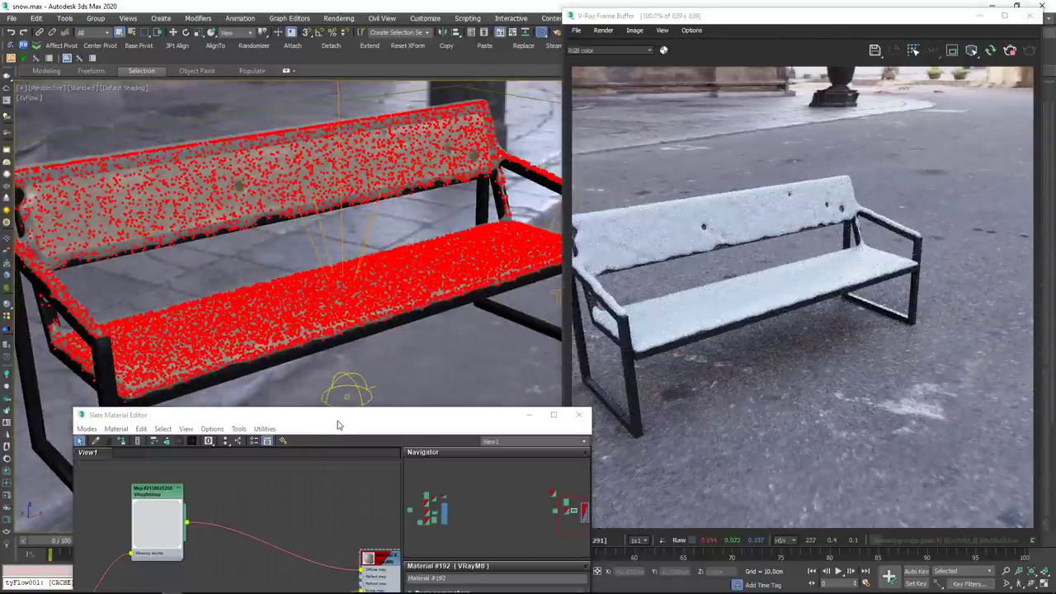
{"action": "left_click_drag", "start_coordinate": [337, 421], "coordinate": [307, 99]}
{"action": "middle_click_drag", "start_coordinate": [196, 370], "coordinate": [213, 312]}
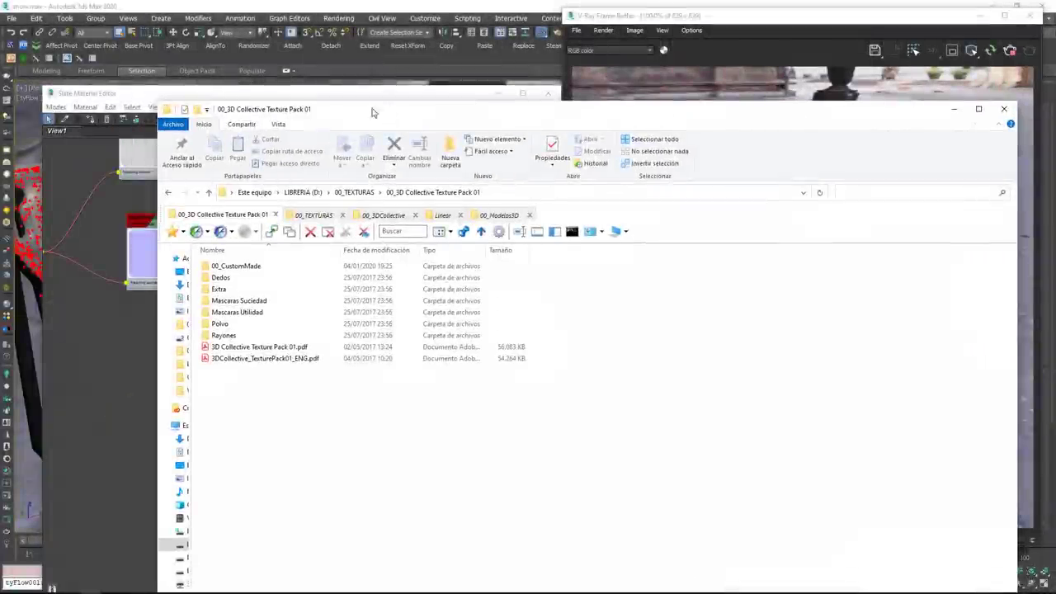
Switch to File Explorer, open the Extra folder of 00_3D Collective Texture Pack 01 and preview 3DCollective_TexturePack01_Flakes_Densidad_Alta.jpg.
{"action": "left_click_drag", "start_coordinate": [372, 112], "coordinate": [334, 93]}
{"action": "double_click", "coordinate": [188, 272]}
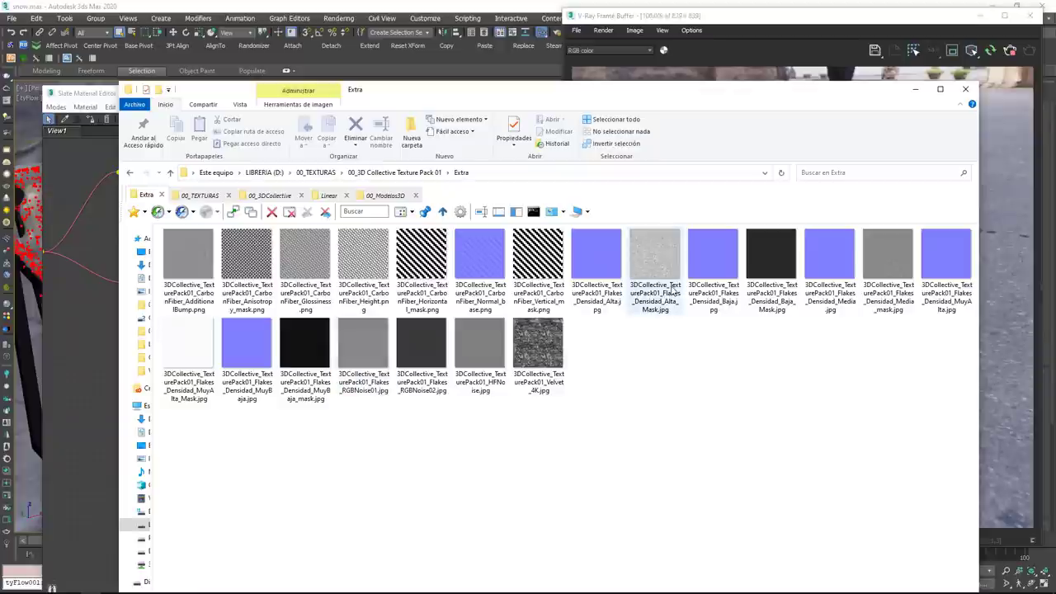
{"action": "mouse_move", "coordinate": [673, 290]}
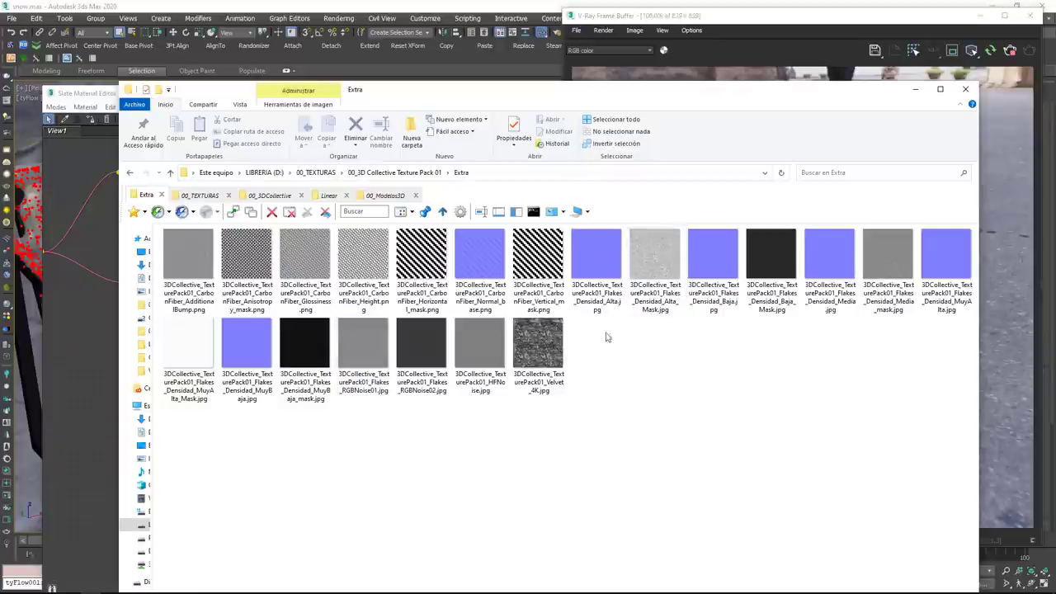
{"action": "left_click", "coordinate": [596, 272]}
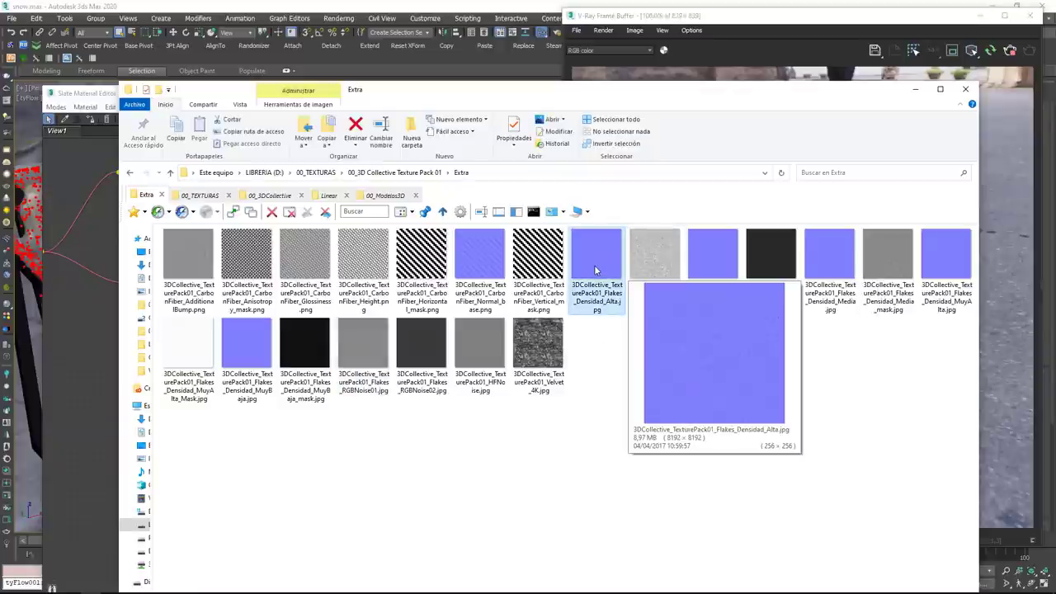
{"action": "double_click", "coordinate": [594, 265]}
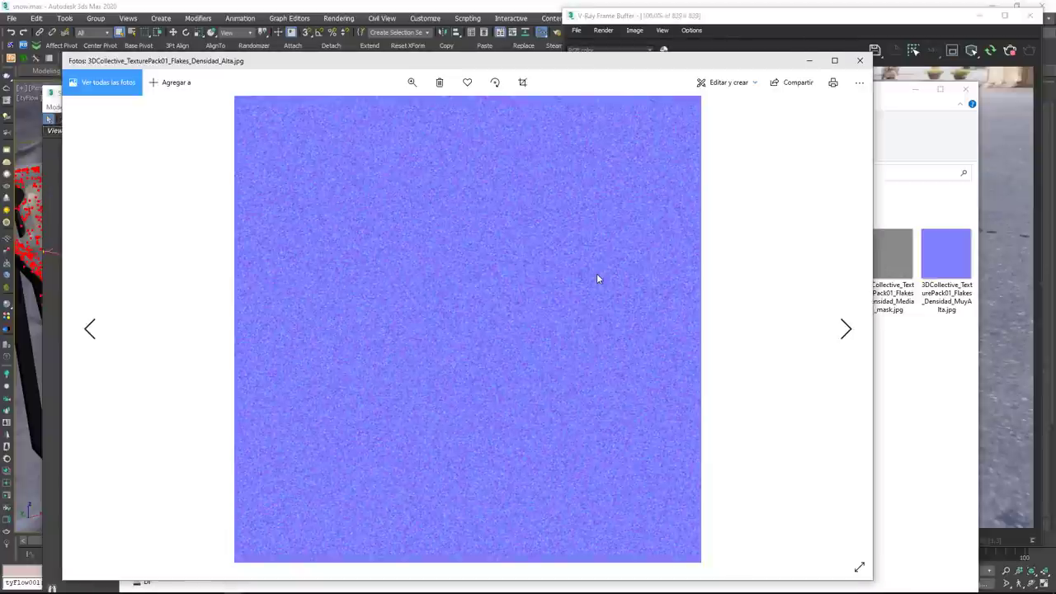
Compare the high, low and medium density flakes normal maps and masks in the photo viewer.
{"action": "key", "text": "Right"}
{"action": "key", "text": "Right"}
{"action": "key", "text": "Right"}
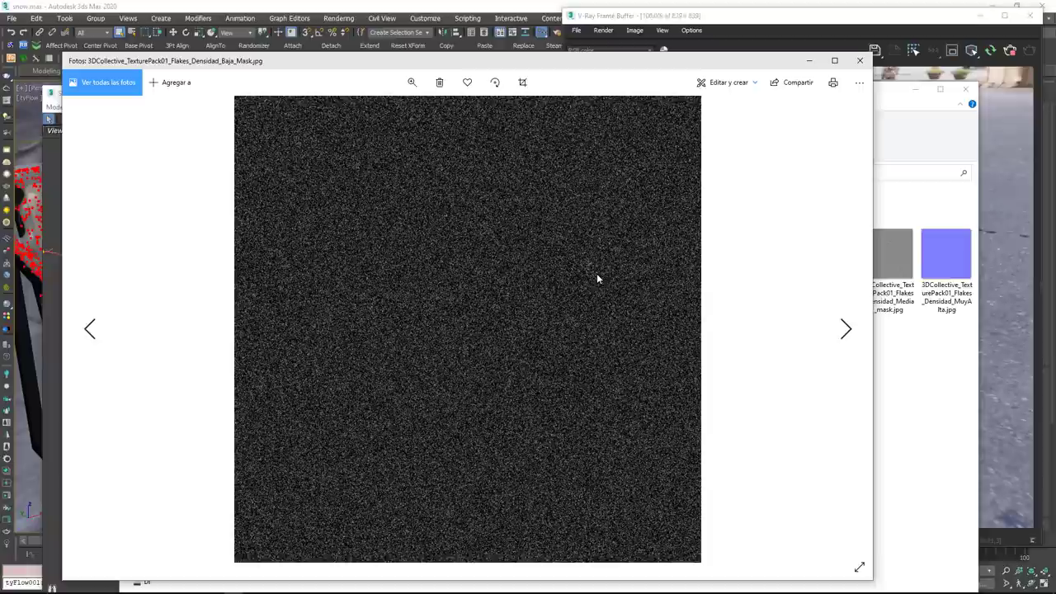
{"action": "key", "text": "Right"}
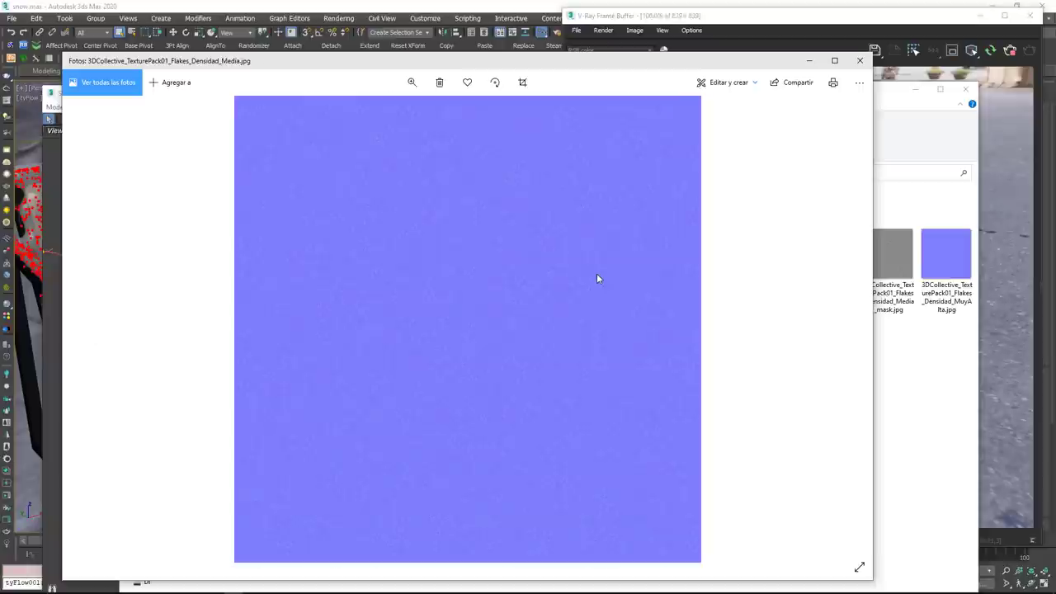
{"action": "key", "text": "Left"}
{"action": "key", "text": "Right"}
{"action": "key", "text": "Right"}
{"action": "key", "text": "Left"}
{"action": "key", "text": "Left"}
{"action": "key", "text": "Right"}
{"action": "key", "text": "Left"}
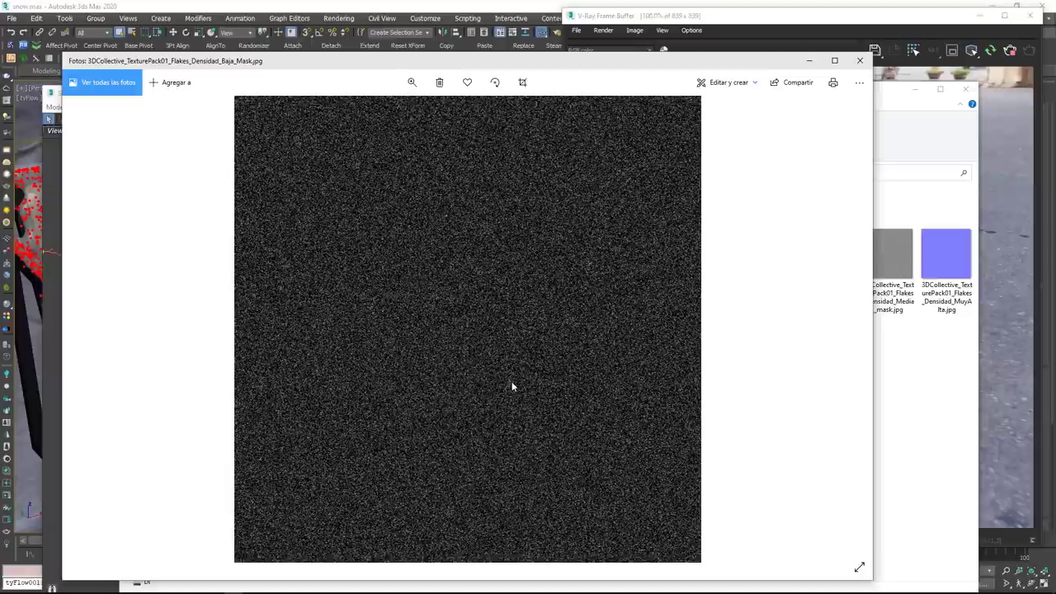
{"action": "left_click", "coordinate": [860, 60]}
Add the Flakes_Densidad_Baja_Mask.jpg bitmap to the material graph below the normal map and enlarge its node preview.
{"action": "mouse_move", "coordinate": [661, 261]}
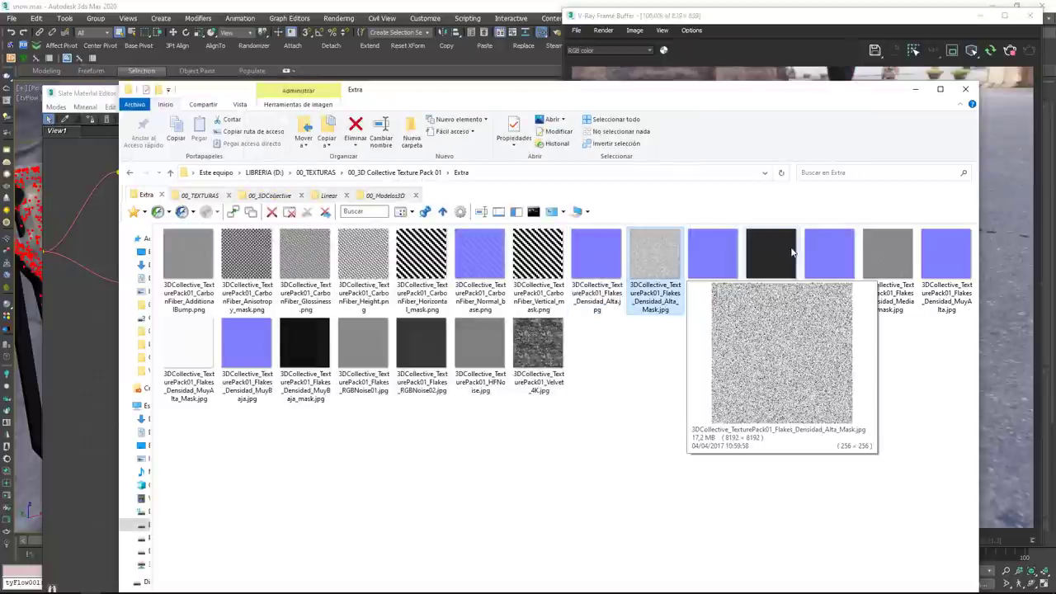
{"action": "left_click_drag", "start_coordinate": [853, 98], "coordinate": [0, 115]}
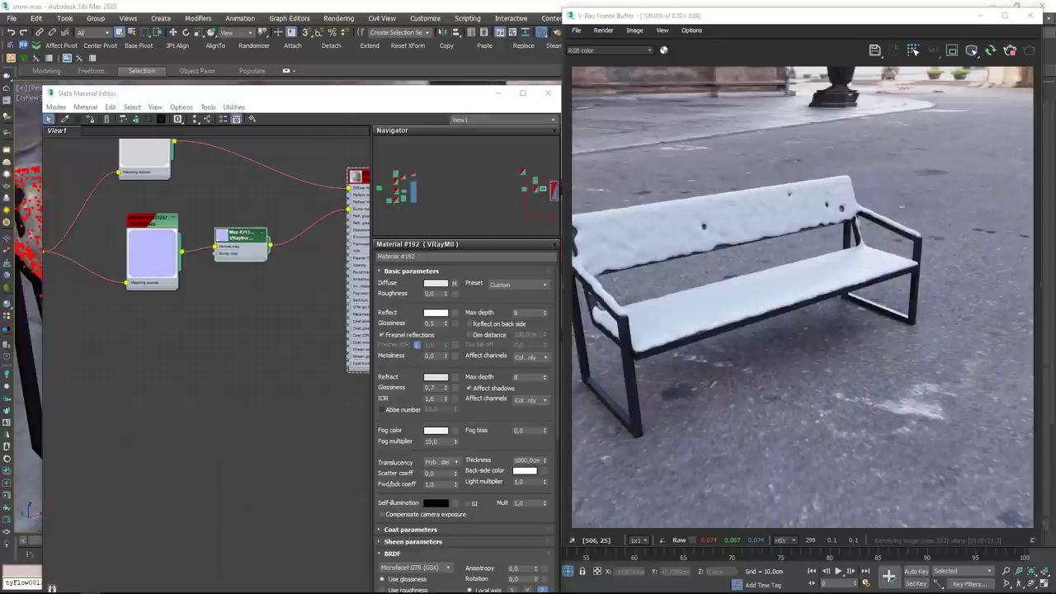
{"action": "left_click_drag", "start_coordinate": [144, 340], "coordinate": [135, 333]}
{"action": "middle_click_drag", "start_coordinate": [268, 349], "coordinate": [243, 403]}
{"action": "scroll", "coordinate": [198, 409], "scroll_direction": "up", "scroll_amount": 3}
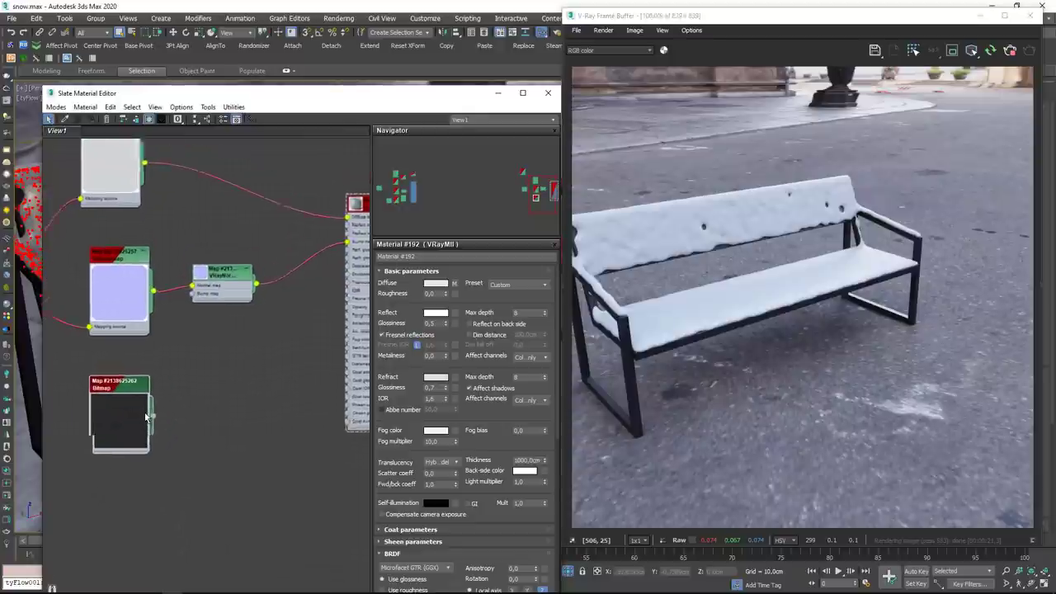
{"action": "left_click_drag", "start_coordinate": [148, 460], "coordinate": [246, 557]}
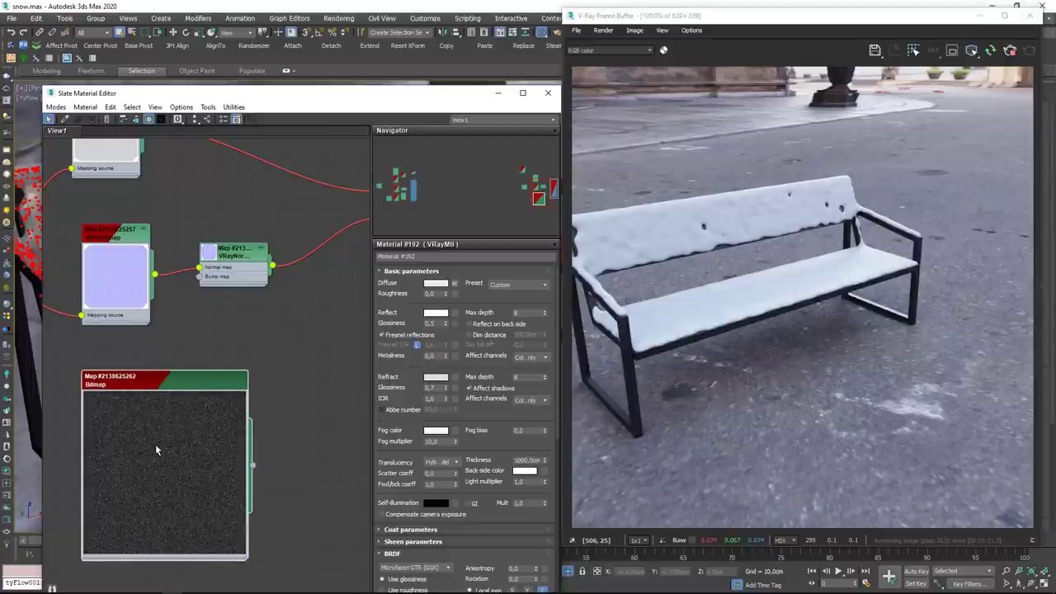
Enable the color map in the flakes mask bitmap's output and raise the curve's starting point to about 0.6.
{"action": "double_click", "coordinate": [169, 385]}
{"action": "middle_click_drag", "start_coordinate": [273, 418], "coordinate": [193, 399]}
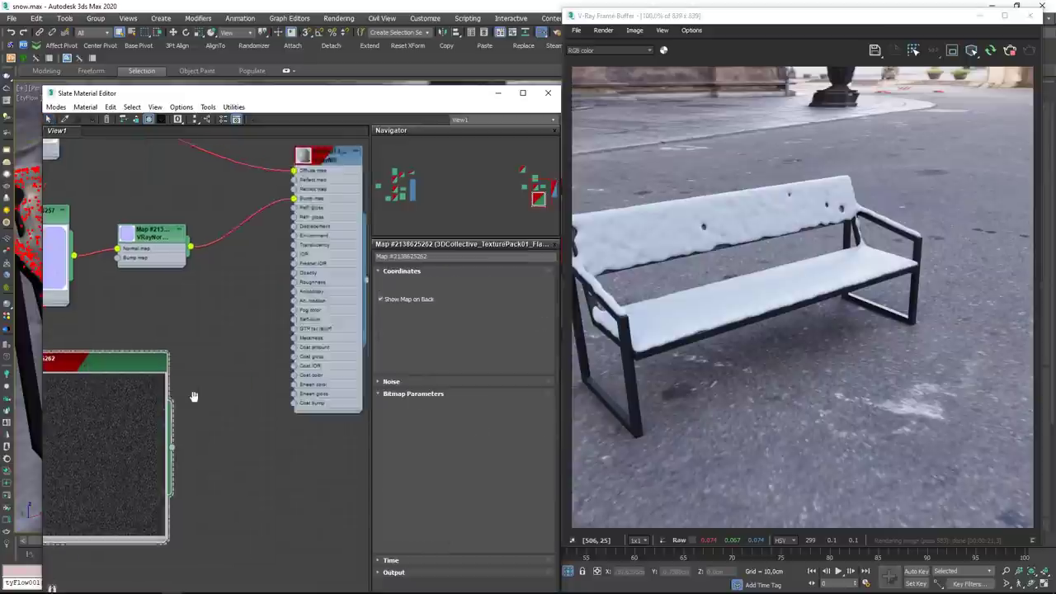
{"action": "scroll", "coordinate": [217, 406], "scroll_direction": "down", "scroll_amount": 1}
{"action": "left_click", "coordinate": [393, 573]}
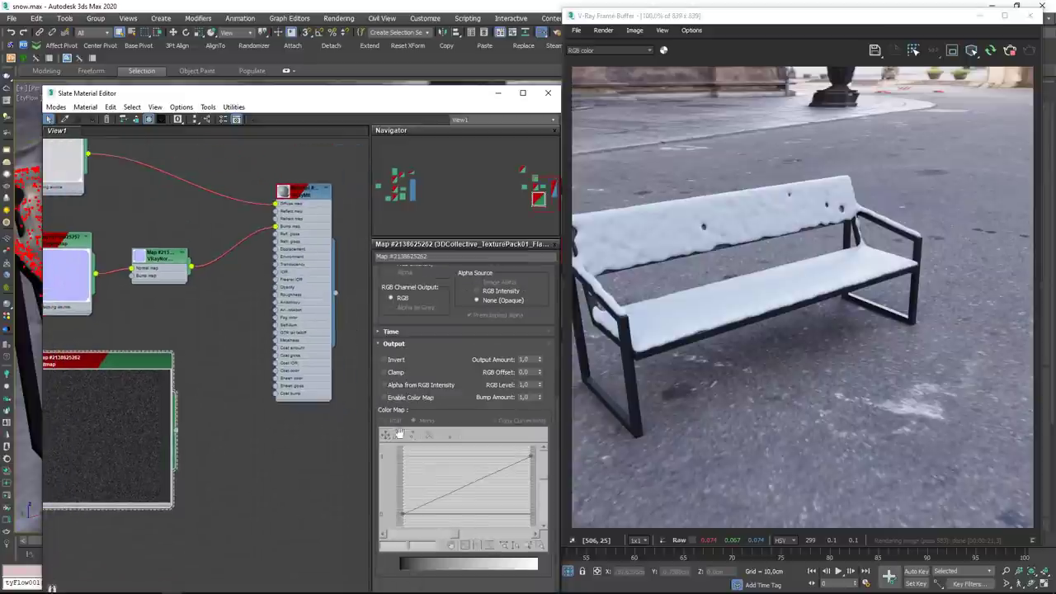
{"action": "left_click", "coordinate": [385, 397]}
{"action": "left_click_drag", "start_coordinate": [401, 514], "coordinate": [401, 477]}
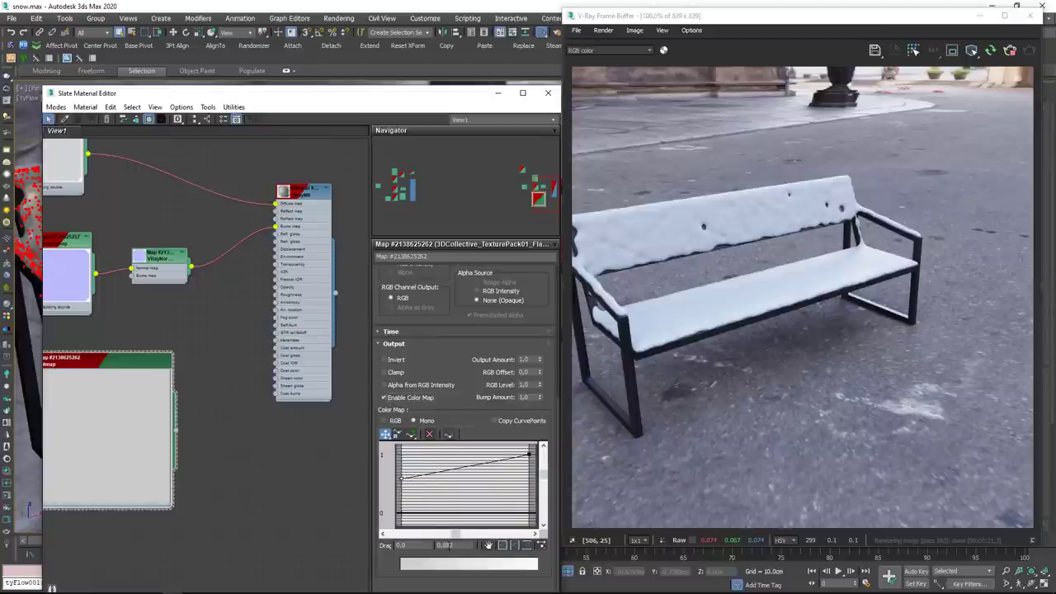
{"action": "double_click", "coordinate": [446, 545]}
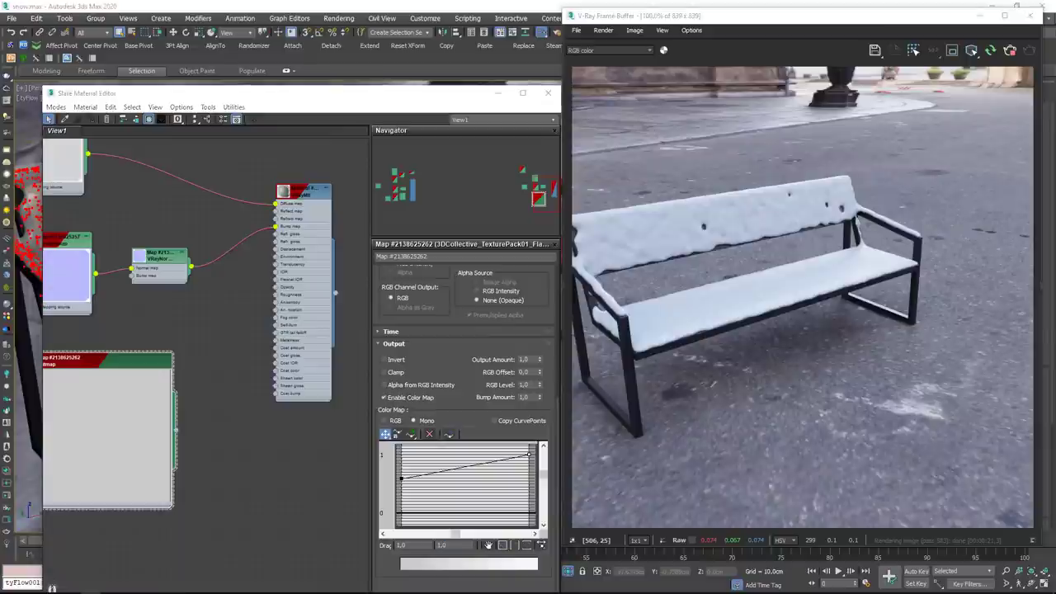
Add the 3DCollective_TexturePack01_Flakes_Densidad_MuyBaja_mask.jpg bitmap to the material graph and view its image at full size.
{"action": "left_click_drag", "start_coordinate": [131, 446], "coordinate": [242, 442]}
{"action": "double_click", "coordinate": [260, 497]}
{"action": "double_click", "coordinate": [243, 442]}
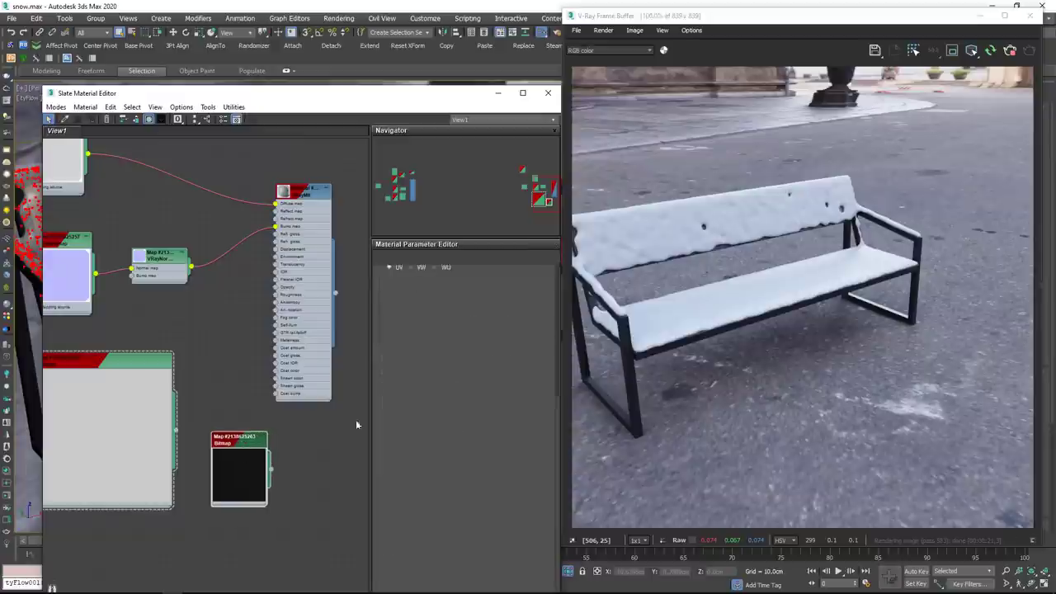
{"action": "left_click", "coordinate": [522, 437]}
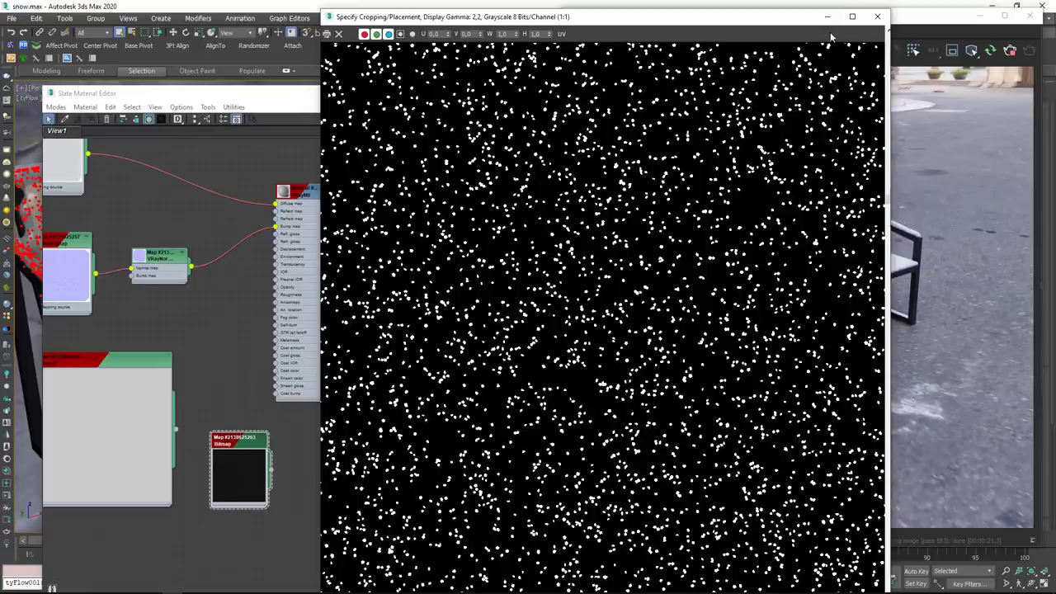
{"action": "left_click", "coordinate": [877, 16]}
Delete the enlarged flakes mask bitmap node with the adjusted color map from the material graph.
{"action": "middle_click_drag", "start_coordinate": [142, 396], "coordinate": [237, 392]}
{"action": "scroll", "coordinate": [237, 392], "scroll_direction": "up", "scroll_amount": 1}
{"action": "left_click", "coordinate": [237, 392]}
{"action": "key", "text": "Delete"}
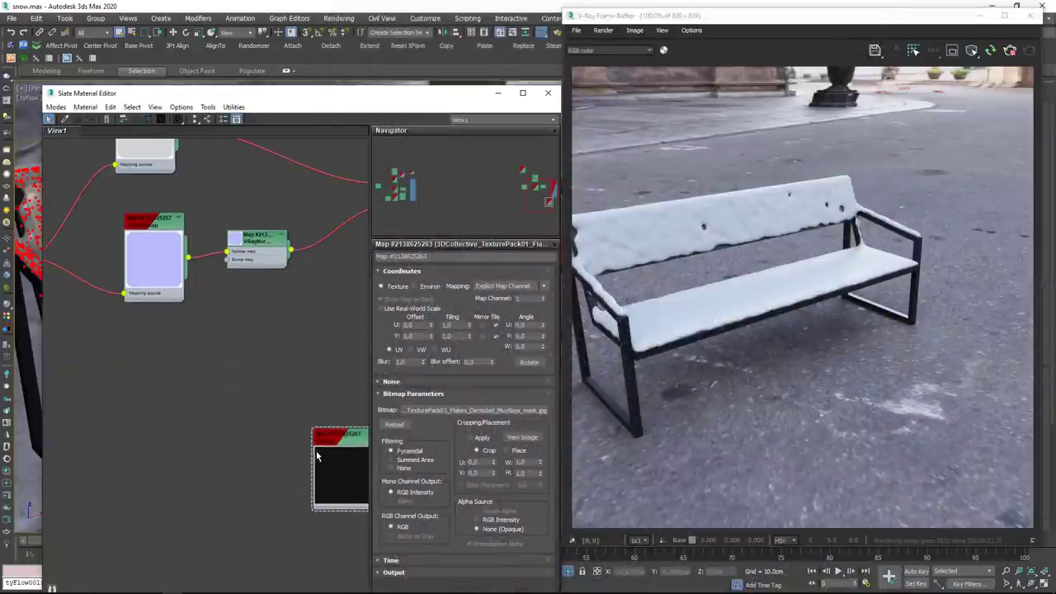
Place the flakes bitmap below the normal map, enable its output color map, and set the curve's start to about 0.6 and end to 0.9.
{"action": "left_click_drag", "start_coordinate": [337, 444], "coordinate": [142, 366]}
{"action": "left_click", "coordinate": [388, 575]}
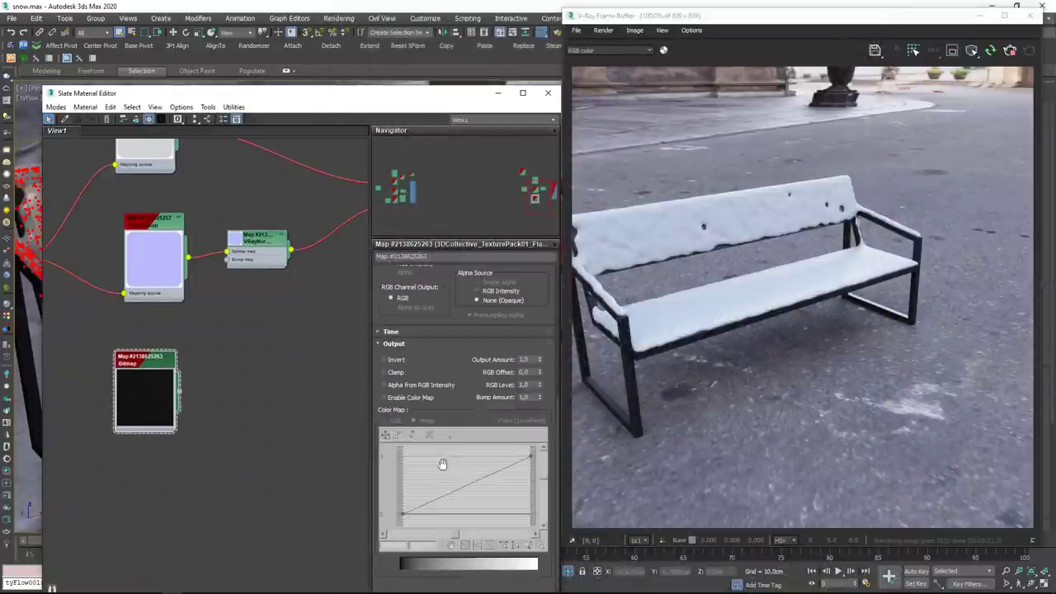
{"action": "left_click_drag", "start_coordinate": [401, 514], "coordinate": [401, 478]}
{"action": "left_click", "coordinate": [528, 456]}
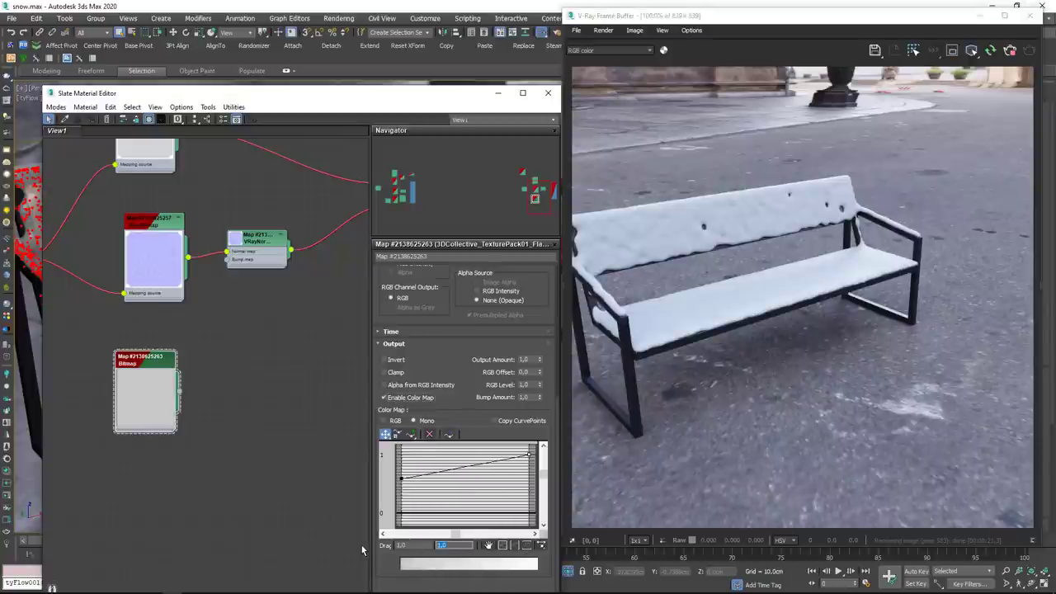
{"action": "type", "text": "0,9"}
{"action": "key", "text": "Return"}
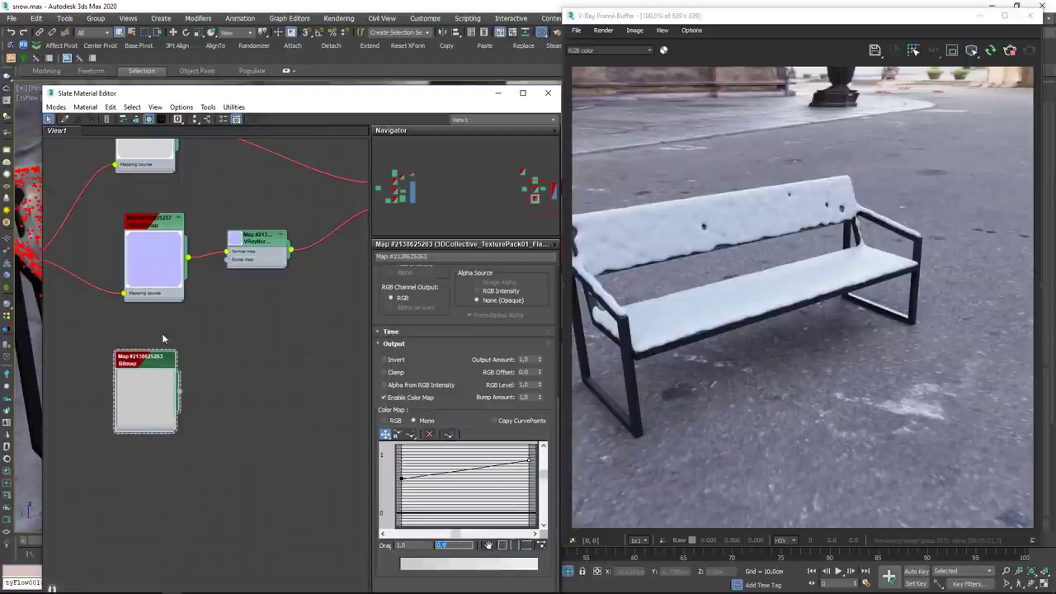
Connect the flakes mask bitmap directly to the snow material's Refl. gloss input.
{"action": "middle_click_drag", "start_coordinate": [266, 339], "coordinate": [158, 406]}
{"action": "scroll", "coordinate": [158, 405], "scroll_direction": "down", "scroll_amount": 1}
{"action": "middle_click_drag", "start_coordinate": [123, 442], "coordinate": [179, 444]}
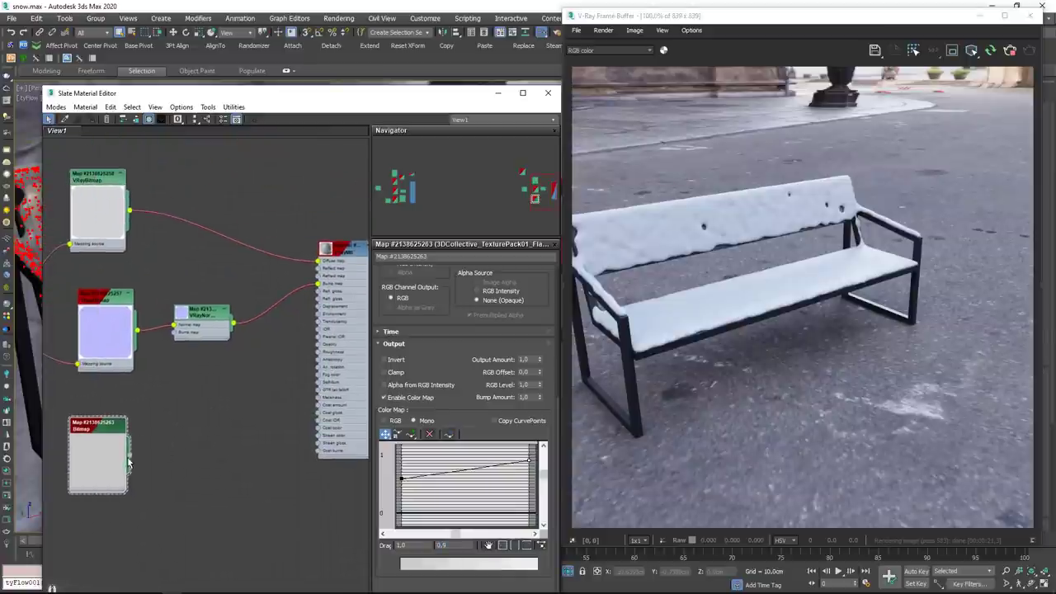
{"action": "left_click_drag", "start_coordinate": [129, 458], "coordinate": [321, 287]}
{"action": "scroll", "coordinate": [318, 303], "scroll_direction": "up", "scroll_amount": 1}
{"action": "middle_click_drag", "start_coordinate": [116, 495], "coordinate": [267, 445]}
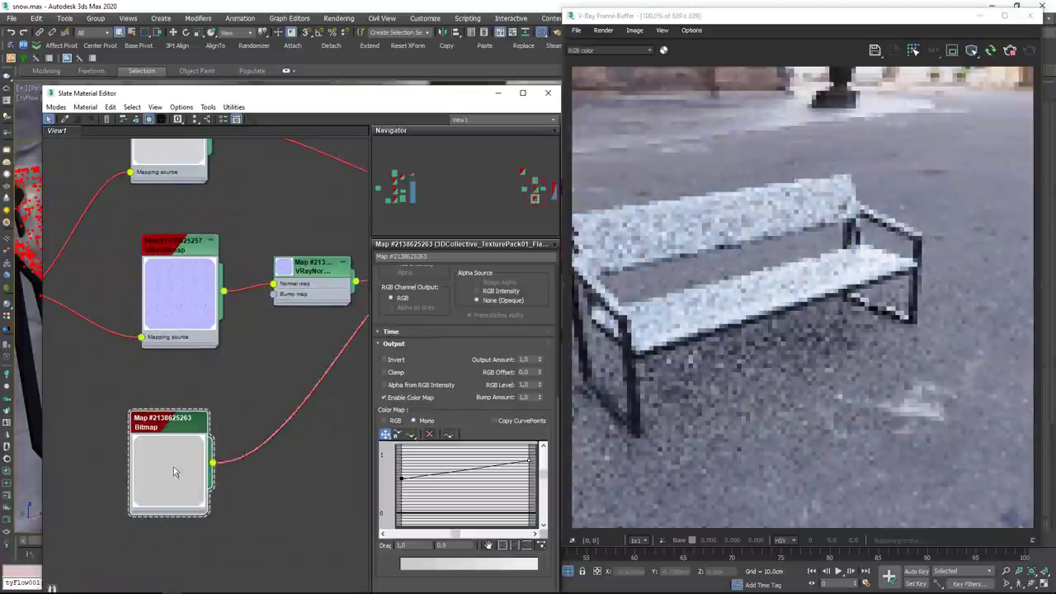
{"action": "left_click_drag", "start_coordinate": [177, 419], "coordinate": [210, 430]}
Duplicate the VRayTriplanarTex node near the flakes bitmap, space the nodes apart and show the copy's parameters.
{"action": "middle_click_drag", "start_coordinate": [176, 471], "coordinate": [302, 449]}
{"action": "scroll", "coordinate": [116, 350], "scroll_direction": "down", "scroll_amount": 1}
{"action": "mouse_move", "coordinate": [94, 268]}
{"action": "left_mouse_down", "text": "shift"}
{"action": "mouse_move", "coordinate": [70, 380]}
{"action": "mouse_move", "coordinate": [130, 461]}
{"action": "left_mouse_up", "text": "shift"}
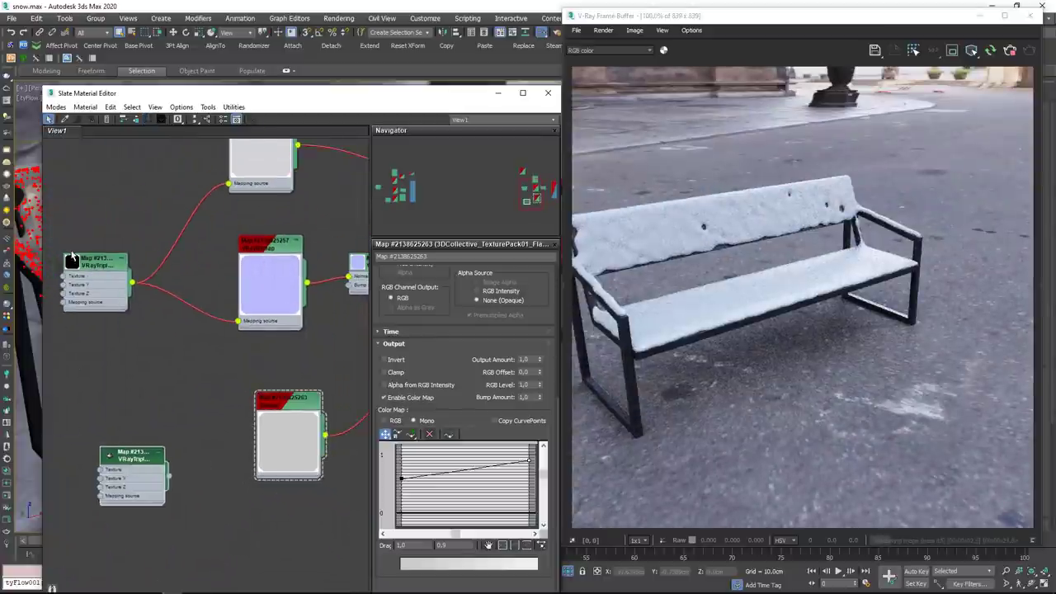
{"action": "left_click_drag", "start_coordinate": [98, 265], "coordinate": [115, 210]}
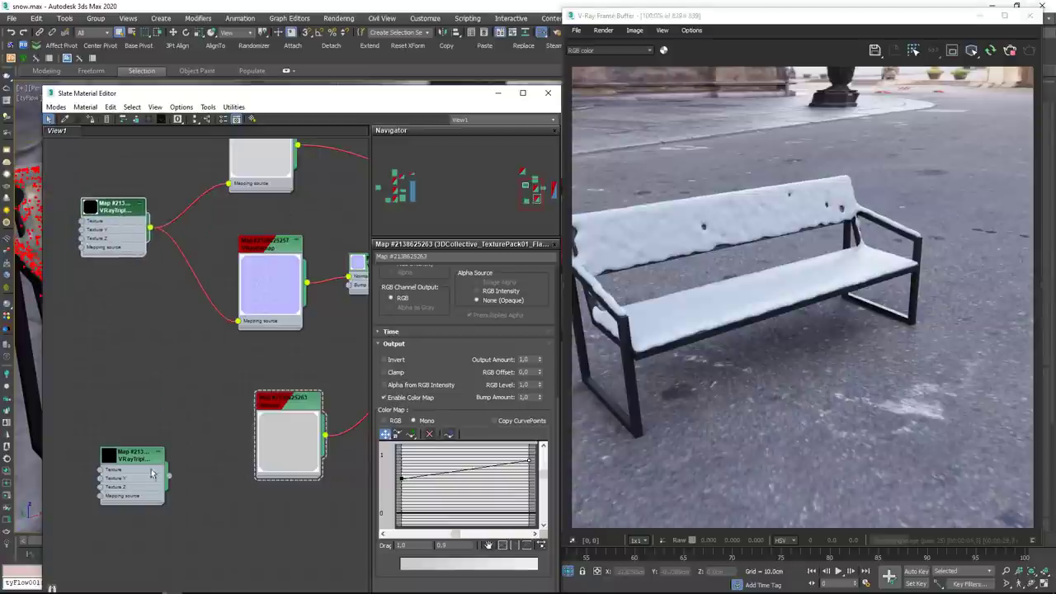
{"action": "left_click_drag", "start_coordinate": [280, 410], "coordinate": [263, 401]}
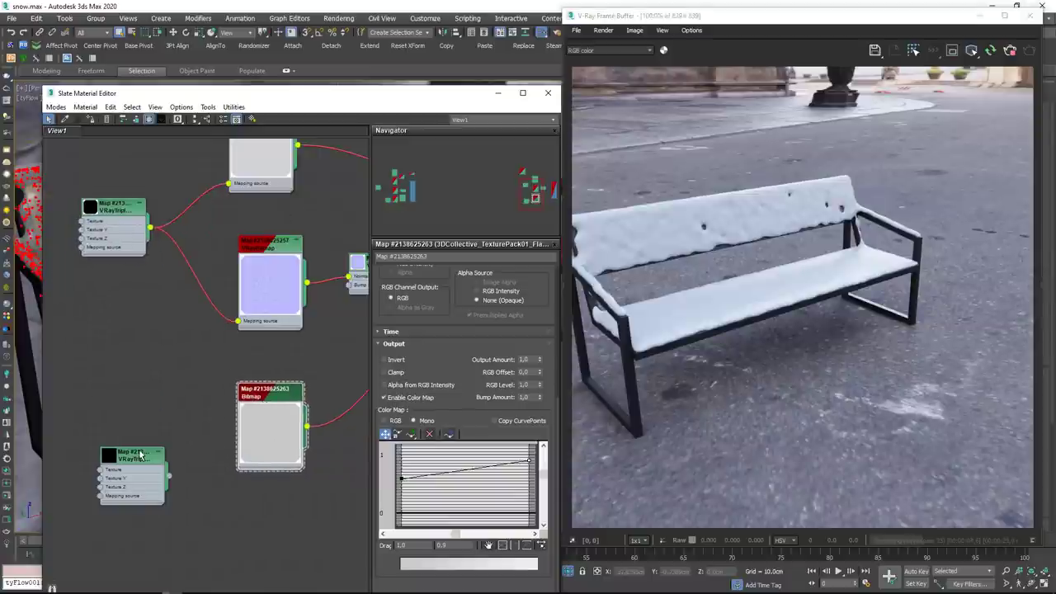
{"action": "left_click", "coordinate": [153, 472]}
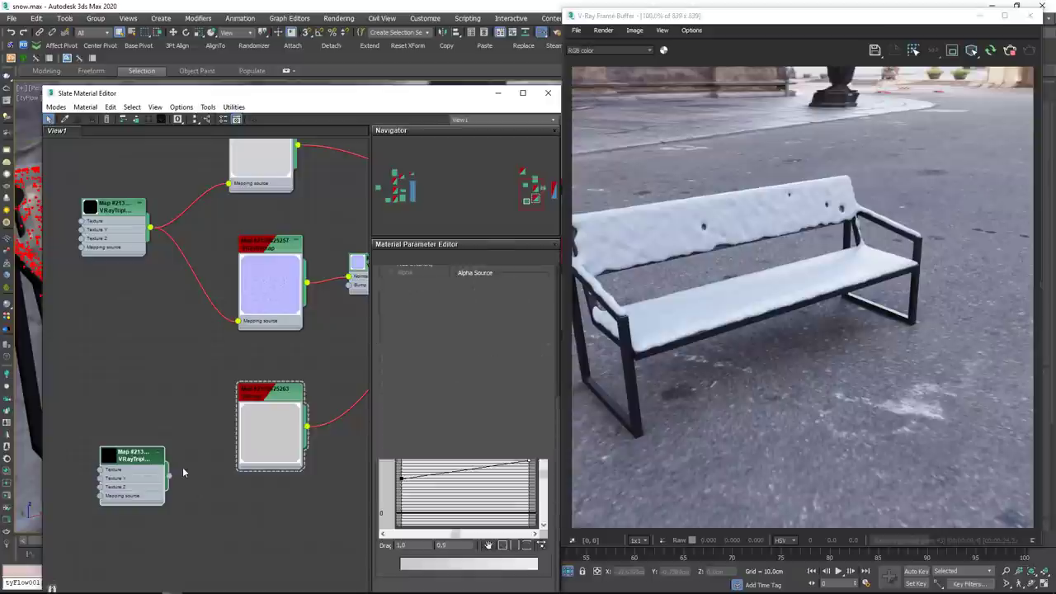
{"action": "middle_click_drag", "start_coordinate": [281, 441], "coordinate": [244, 441]}
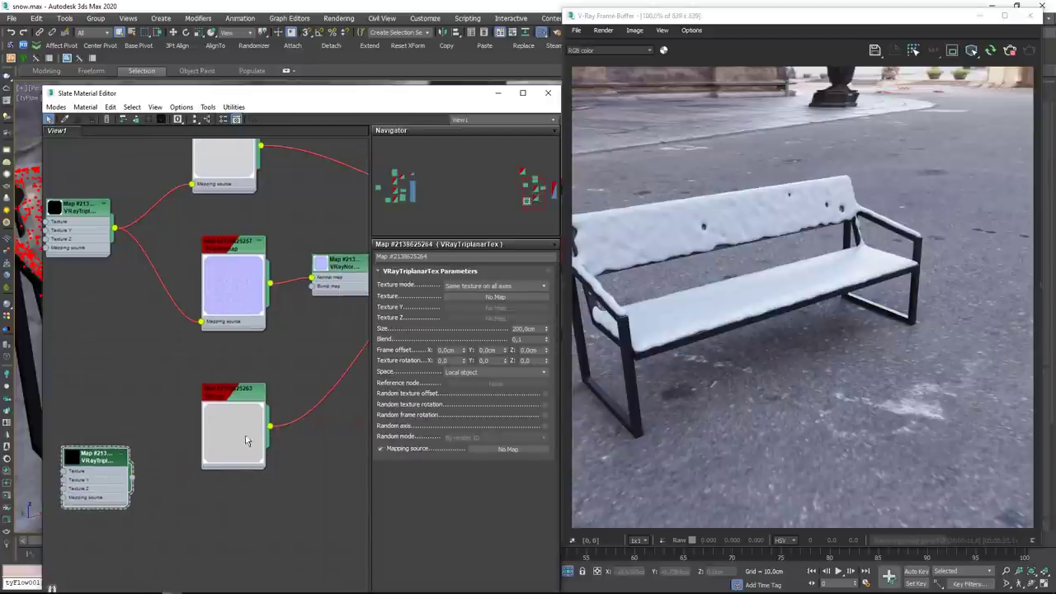
Move the copied triplanar node beyond the flakes bitmap's output and connect the bitmap to its Texture input.
{"action": "left_click_drag", "start_coordinate": [82, 493], "coordinate": [310, 503]}
{"action": "left_click_drag", "start_coordinate": [241, 419], "coordinate": [178, 436]}
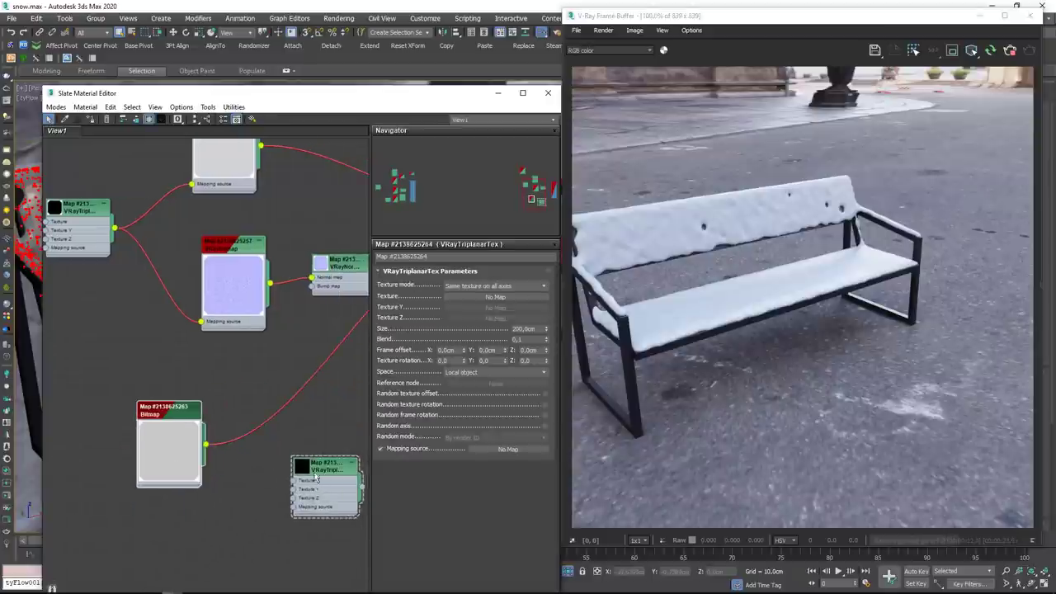
{"action": "left_click_drag", "start_coordinate": [313, 479], "coordinate": [282, 519]}
{"action": "left_click_drag", "start_coordinate": [166, 436], "coordinate": [183, 436]}
{"action": "left_click_drag", "start_coordinate": [293, 488], "coordinate": [311, 453]}
{"action": "middle_click_drag", "start_coordinate": [225, 454], "coordinate": [103, 451]}
{"action": "scroll", "coordinate": [102, 451], "scroll_direction": "up", "scroll_amount": 1}
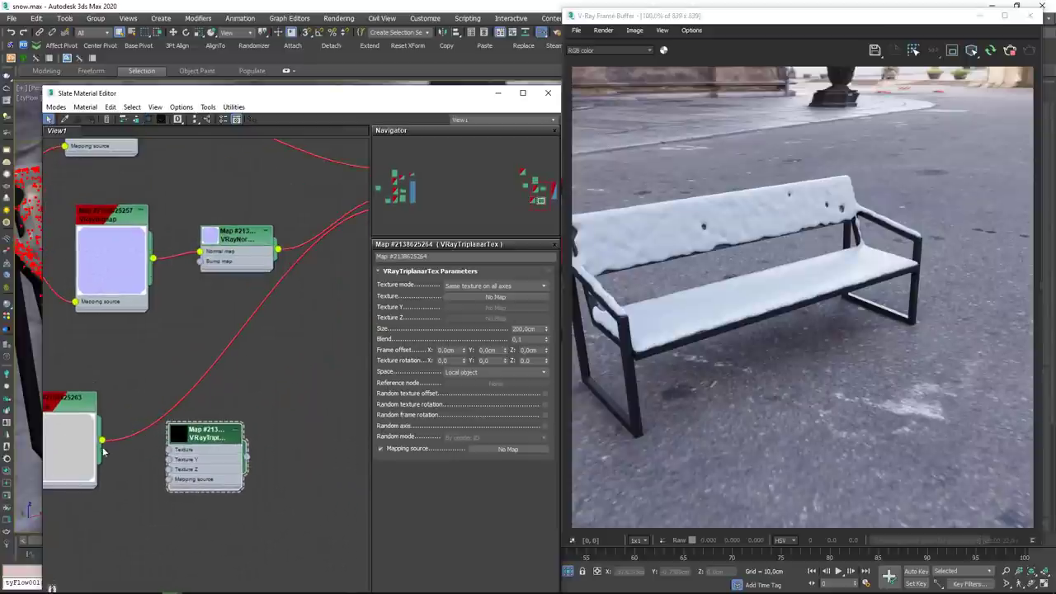
{"action": "left_click_drag", "start_coordinate": [103, 440], "coordinate": [170, 450]}
Connect the flakes triplanar node to the material's Refl. gloss input and align both flakes nodes below the normal map.
{"action": "middle_click_drag", "start_coordinate": [261, 445], "coordinate": [181, 526]}
{"action": "scroll", "coordinate": [181, 526], "scroll_direction": "down", "scroll_amount": 1}
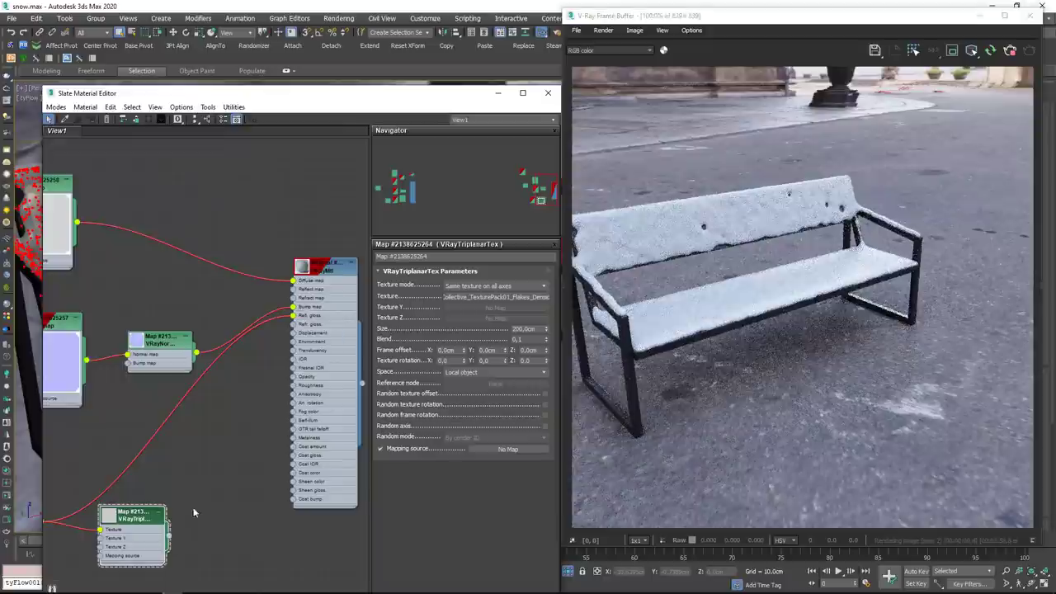
{"action": "left_click_drag", "start_coordinate": [169, 535], "coordinate": [294, 315]}
{"action": "middle_click_drag", "start_coordinate": [164, 459], "coordinate": [254, 411]}
{"action": "left_click_drag", "start_coordinate": [107, 457], "coordinate": [240, 429]}
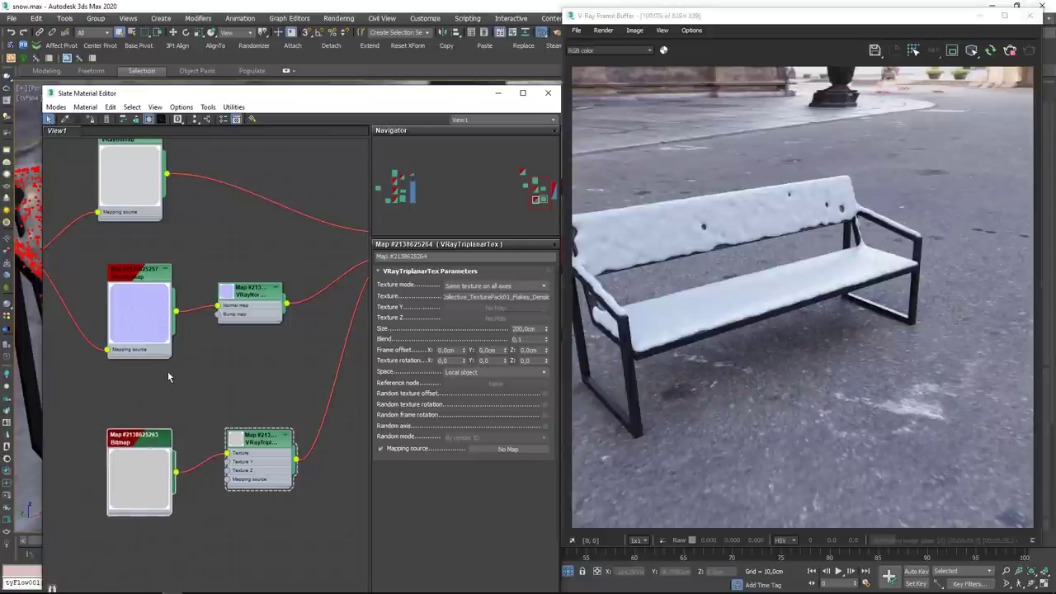
{"action": "left_click_drag", "start_coordinate": [148, 467], "coordinate": [158, 467]}
{"action": "left_click_drag", "start_coordinate": [247, 465], "coordinate": [247, 456]}
{"action": "left_click_drag", "start_coordinate": [138, 462], "coordinate": [138, 444]}
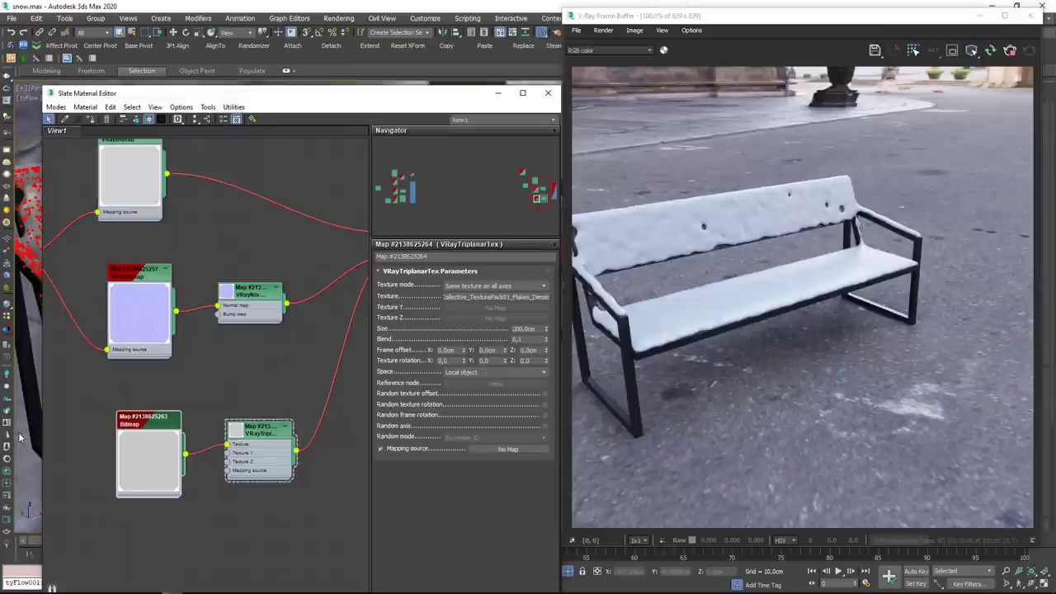
Open the V-Ray Bitmap to VRayBitmap converter.
{"action": "right_click", "coordinate": [19, 374]}
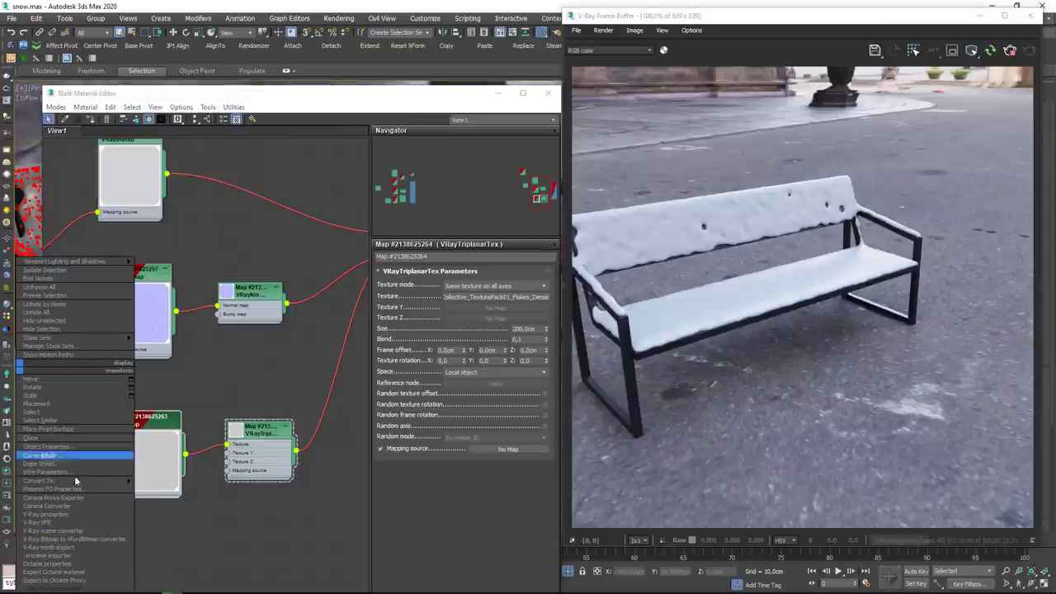
{"action": "left_click", "coordinate": [82, 539]}
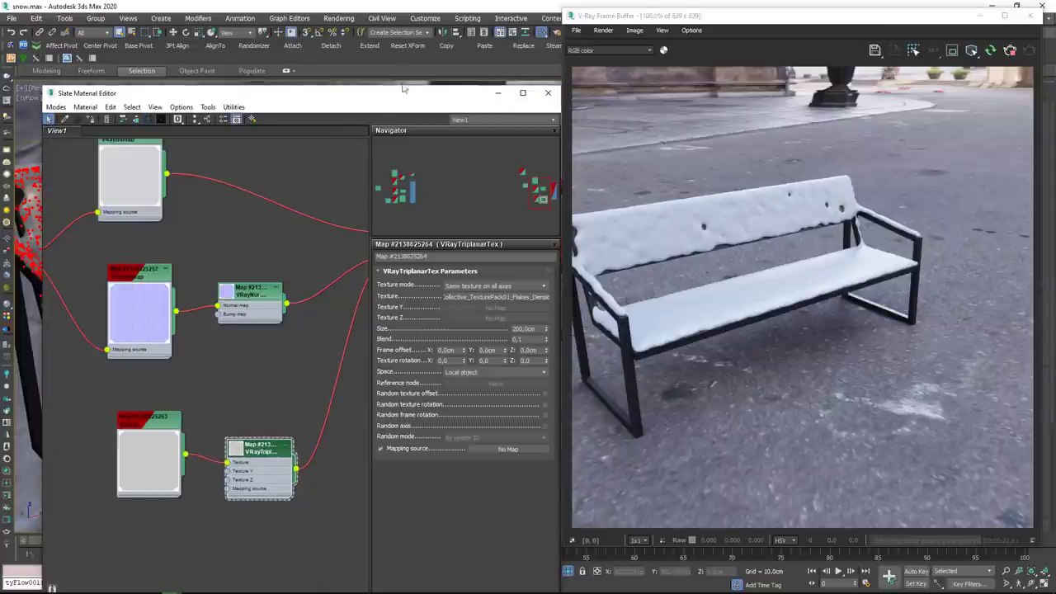
Examine the snow surface and its flakes up close on the bench backrest in the interactive render.
{"action": "left_click_drag", "start_coordinate": [380, 96], "coordinate": [589, 462]}
{"action": "scroll", "coordinate": [352, 297], "scroll_direction": "up", "scroll_amount": 3}
{"action": "middle_click_drag", "start_coordinate": [352, 273], "coordinate": [404, 280], "text": "alt"}
{"action": "scroll", "coordinate": [411, 235], "scroll_direction": "up", "scroll_amount": 4}
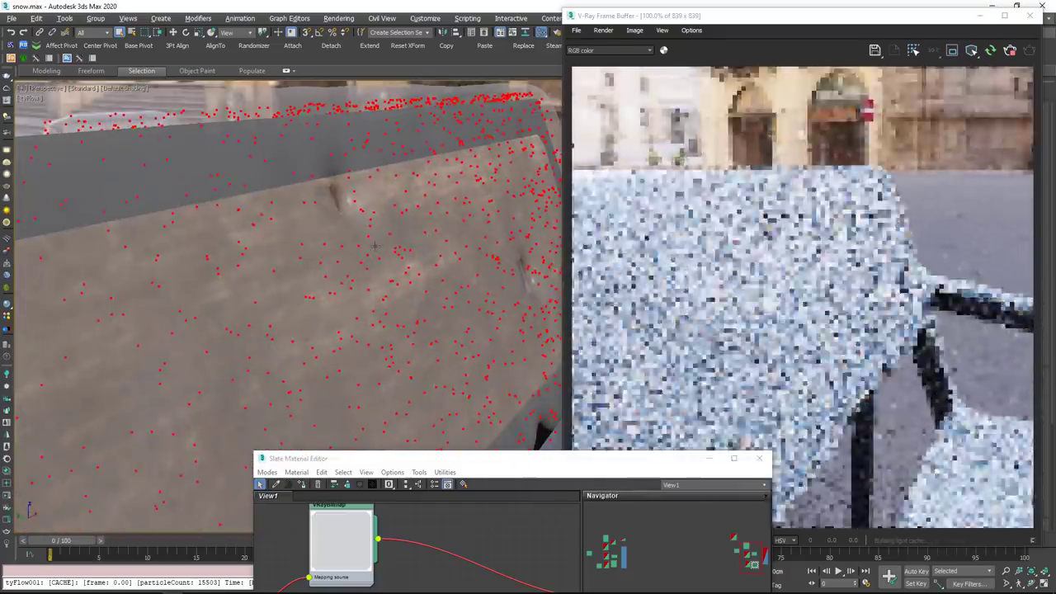
{"action": "scroll", "coordinate": [786, 292], "scroll_direction": "up", "scroll_amount": 1}
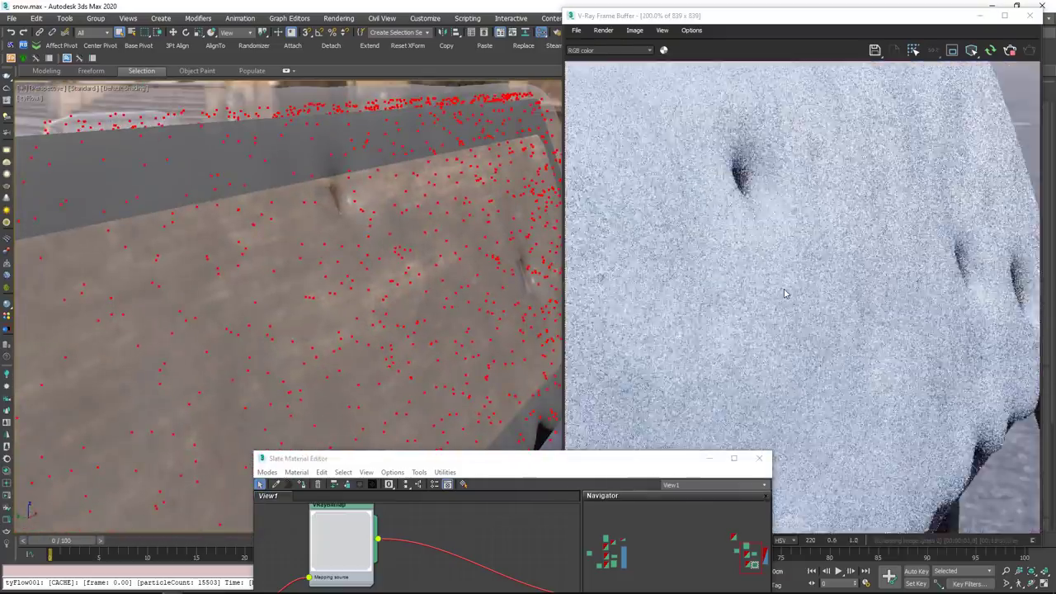
{"action": "scroll", "coordinate": [786, 292], "scroll_direction": "down", "scroll_amount": 1}
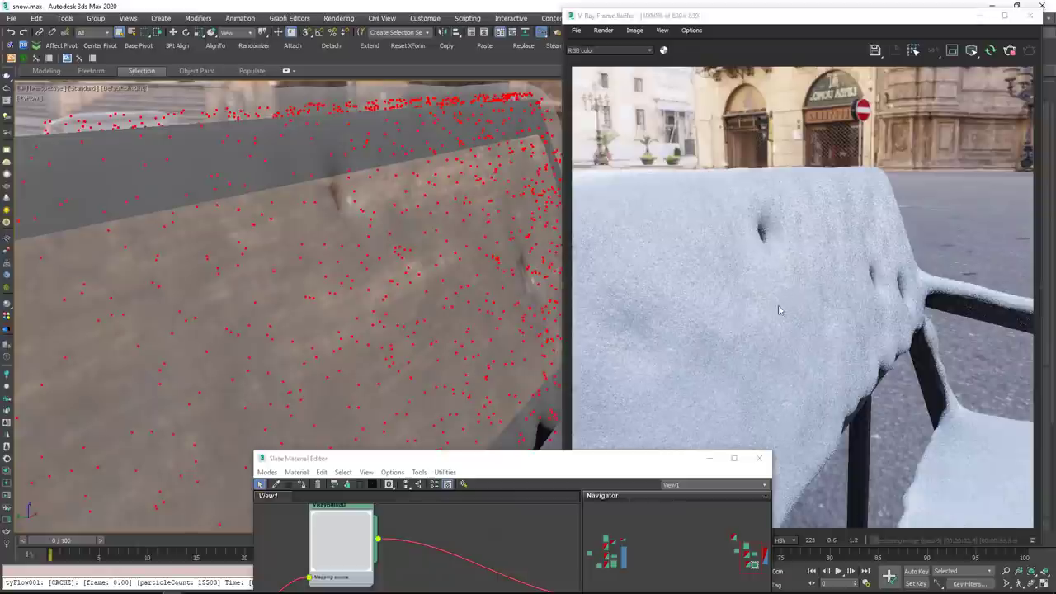
{"action": "left_click_drag", "start_coordinate": [642, 458], "coordinate": [343, 47]}
{"action": "scroll", "coordinate": [683, 274], "scroll_direction": "up", "scroll_amount": 2}
{"action": "scroll", "coordinate": [681, 273], "scroll_direction": "down", "scroll_amount": 2}
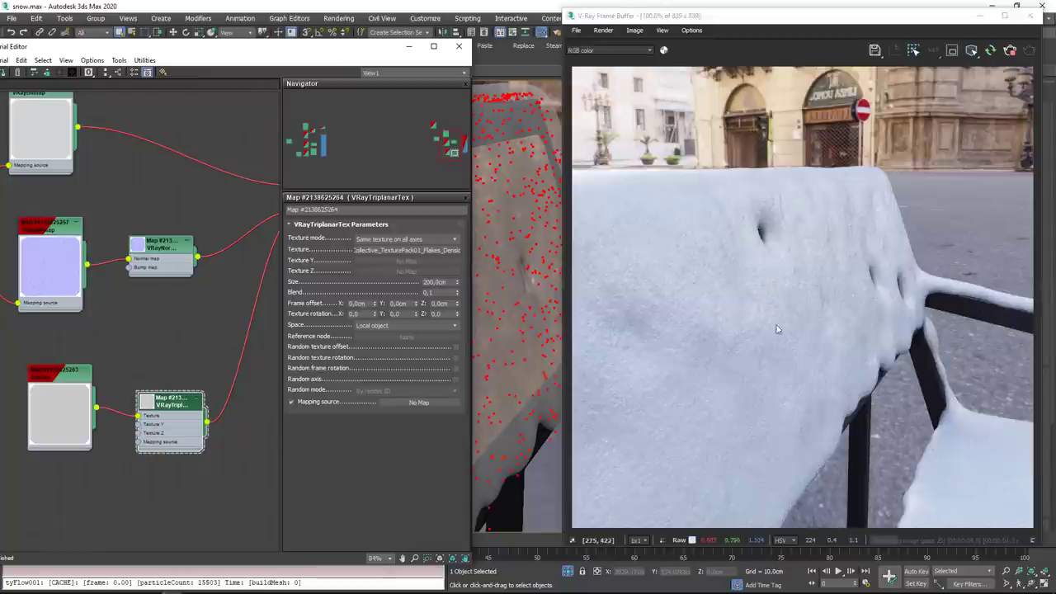
{"action": "scroll", "coordinate": [783, 354], "scroll_direction": "down", "scroll_amount": 2}
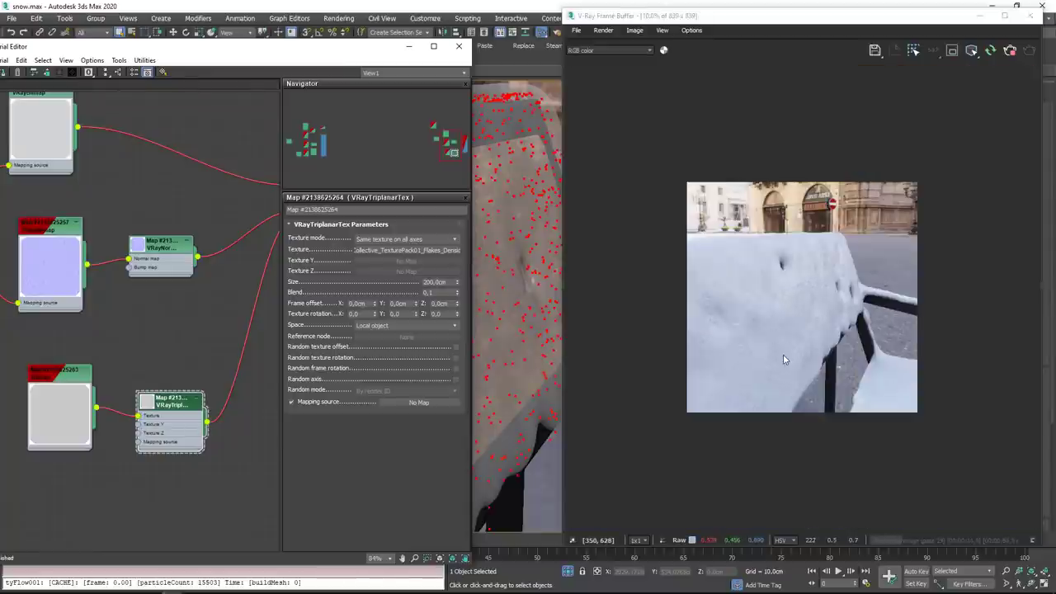
{"action": "scroll", "coordinate": [741, 308], "scroll_direction": "up", "scroll_amount": 2}
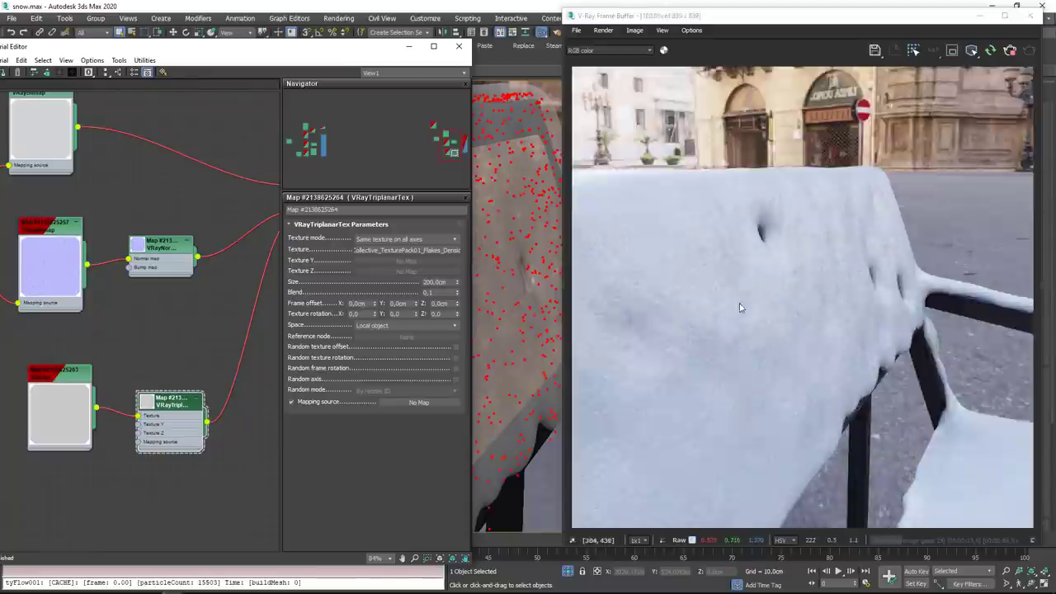
Close the Slate Material Editor and examine the whole snow-covered bench together with the nearby robot and tree.
{"action": "left_click", "coordinate": [458, 46]}
{"action": "scroll", "coordinate": [396, 223], "scroll_direction": "down", "scroll_amount": 3}
{"action": "middle_click_drag", "start_coordinate": [395, 222], "coordinate": [446, 283], "text": "alt"}
{"action": "scroll", "coordinate": [393, 277], "scroll_direction": "up", "scroll_amount": 3}
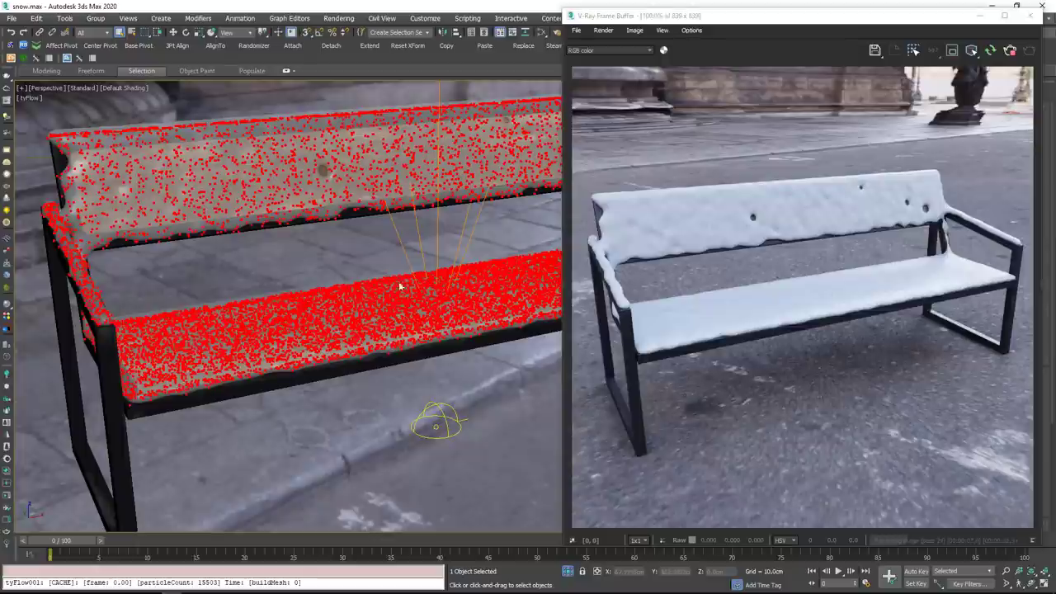
{"action": "scroll", "coordinate": [358, 346], "scroll_direction": "down", "scroll_amount": 5}
{"action": "middle_click_drag", "start_coordinate": [356, 351], "coordinate": [242, 364]}
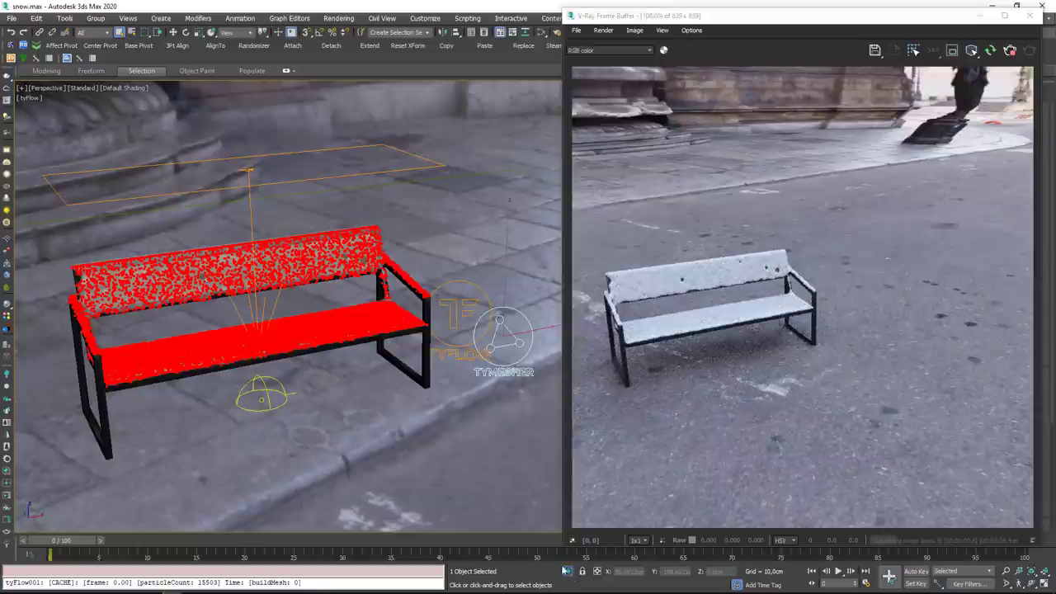
{"action": "middle_click_drag", "start_coordinate": [295, 377], "coordinate": [323, 380]}
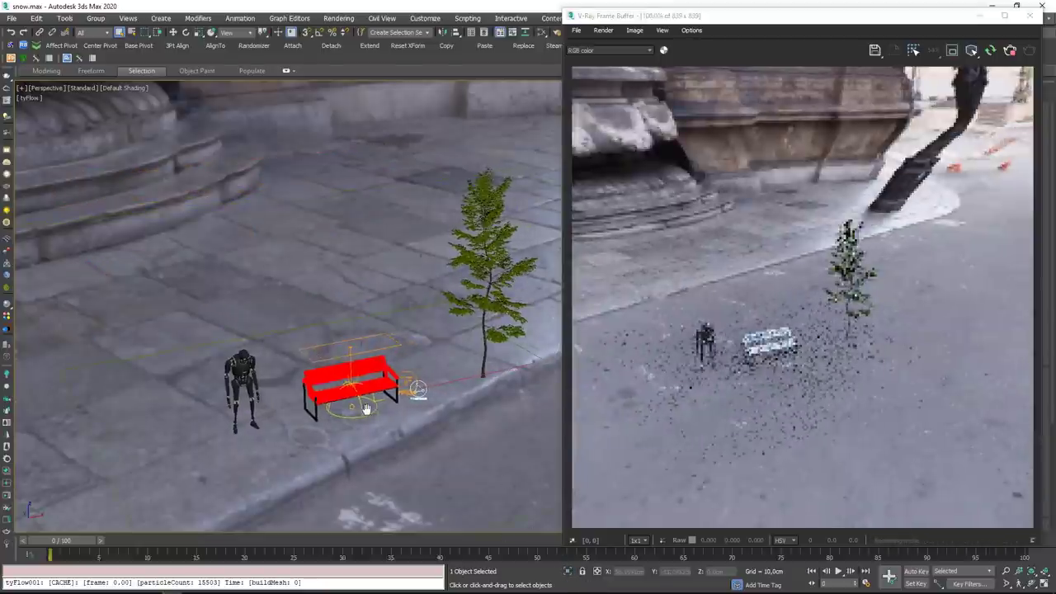
{"action": "scroll", "coordinate": [285, 407], "scroll_direction": "up", "scroll_amount": 2}
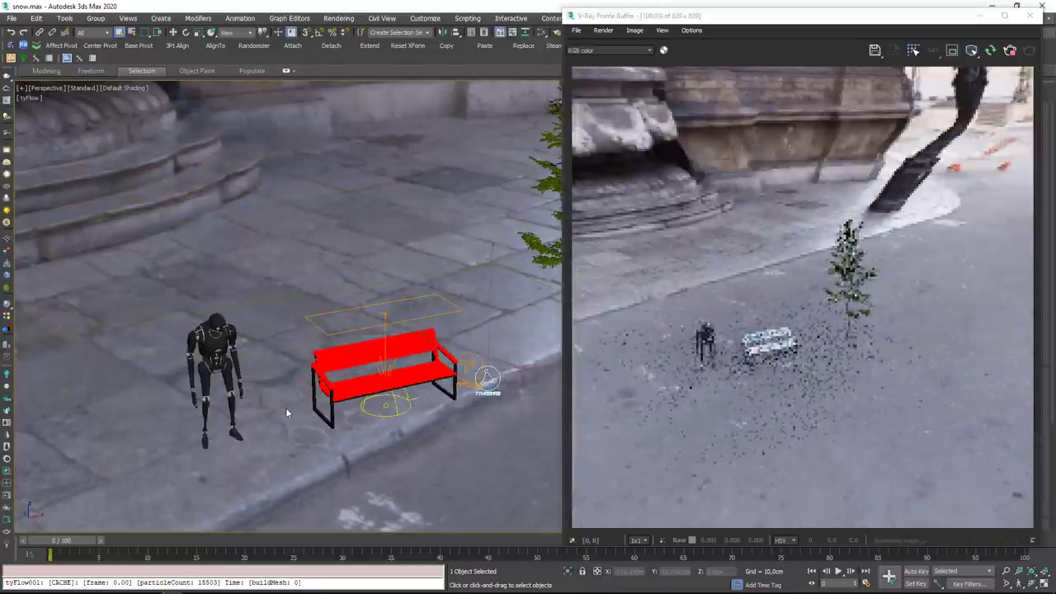
{"action": "middle_click_drag", "start_coordinate": [487, 378], "coordinate": [348, 365]}
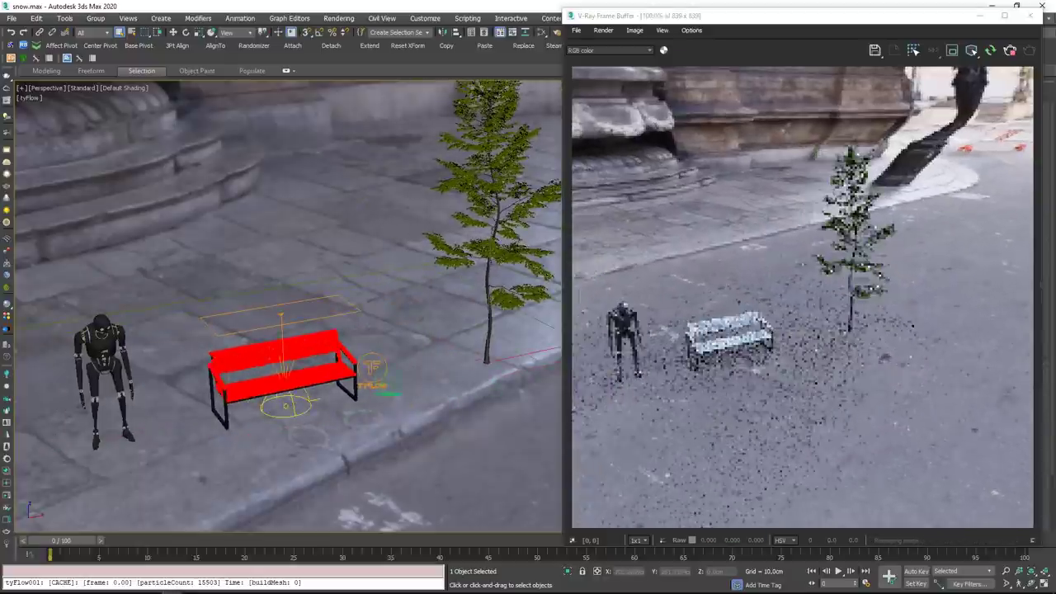
Close the V-Ray frame buffer and clone the bench's tyFlow object beside the bench, towards the robot.
{"action": "left_click", "coordinate": [1031, 16]}
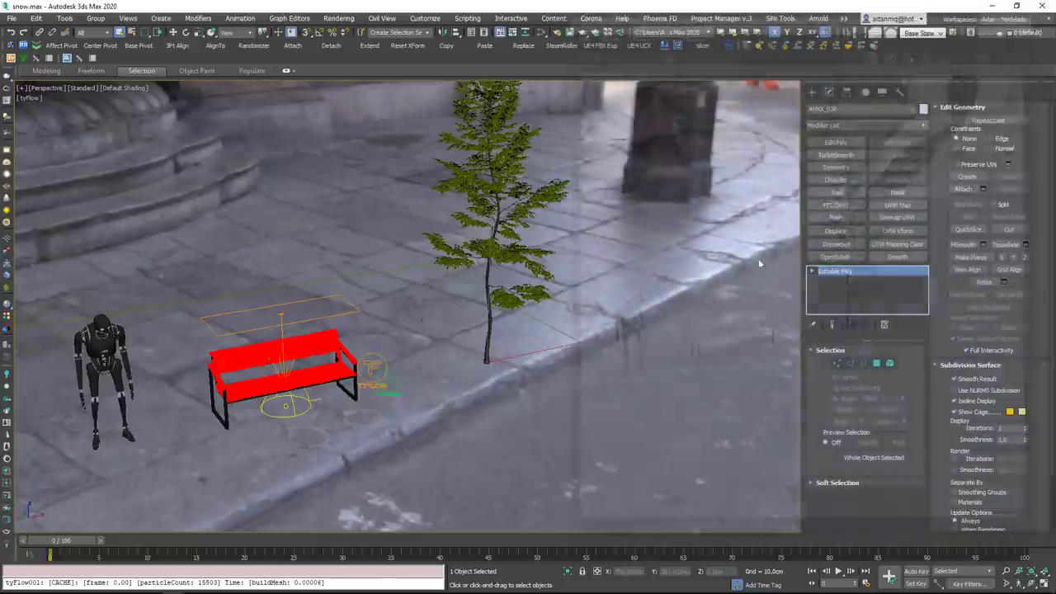
{"action": "middle_click_drag", "start_coordinate": [372, 397], "coordinate": [433, 308]}
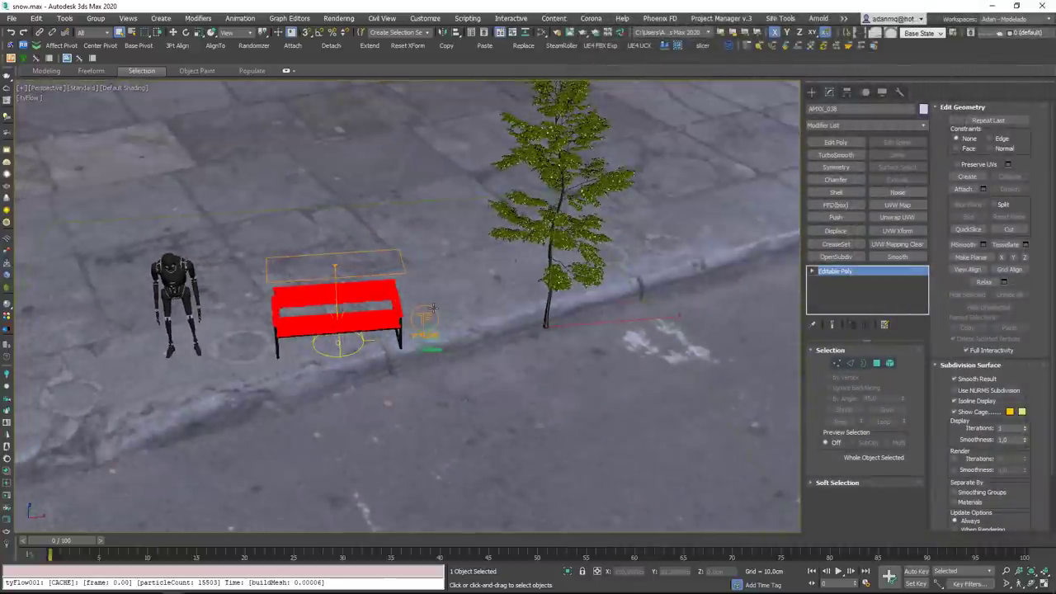
{"action": "middle_click_drag", "start_coordinate": [313, 349], "coordinate": [521, 300], "text": "alt"}
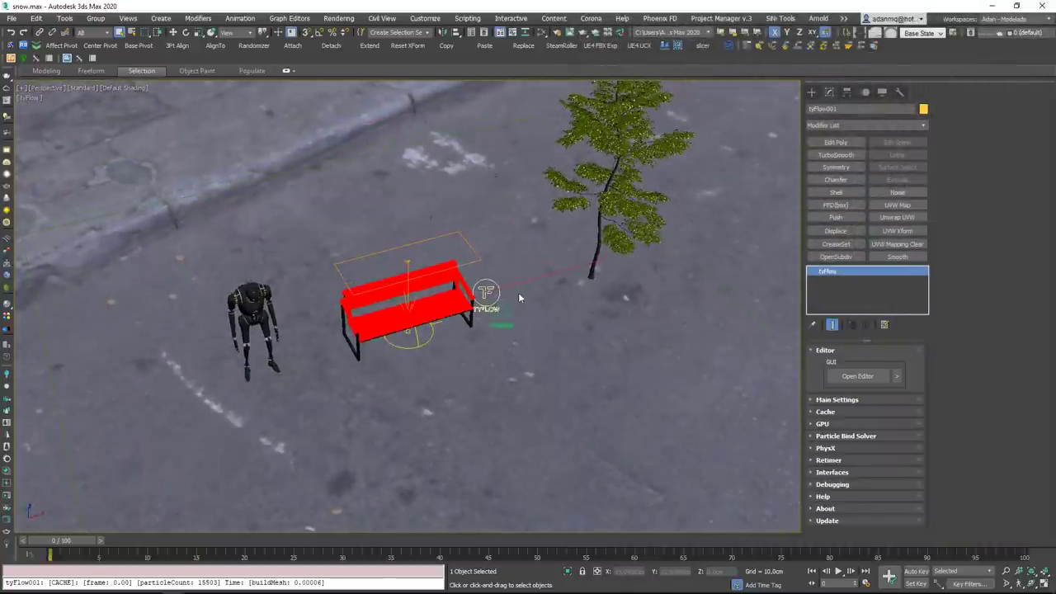
{"action": "key", "text": "w"}
{"action": "mouse_move", "coordinate": [356, 338]}
{"action": "left_mouse_down", "text": "shift"}
{"action": "mouse_move", "coordinate": [169, 392]}
{"action": "mouse_move", "coordinate": [185, 388]}
{"action": "left_mouse_up", "text": "shift"}
{"action": "left_click", "coordinate": [534, 348]}
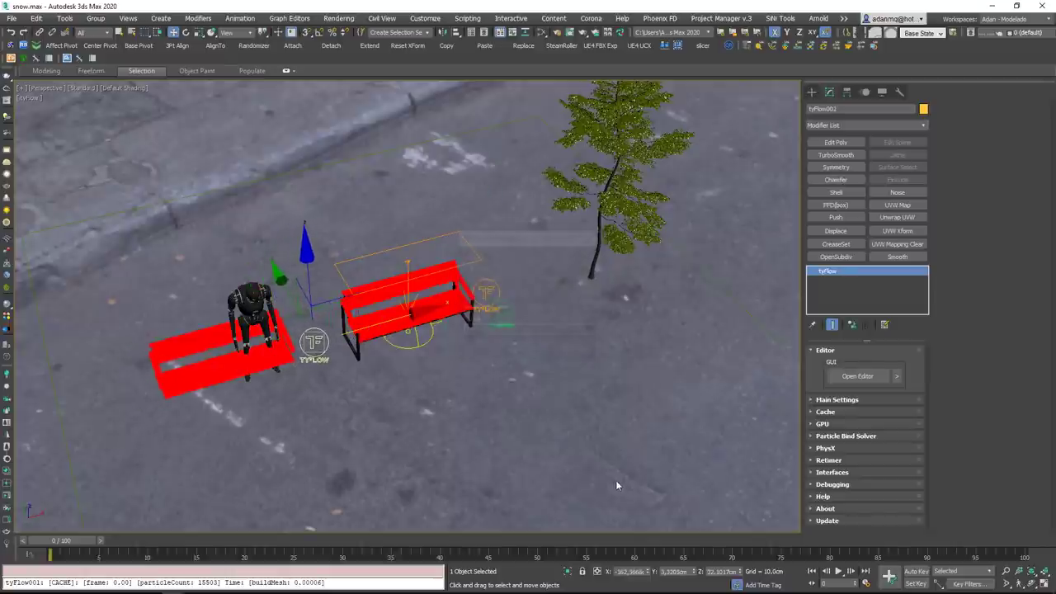
Clone the rectangular tyIcon emitter from above the bench to above the robot.
{"action": "left_click", "coordinate": [475, 250]}
{"action": "mouse_move", "coordinate": [510, 237]}
{"action": "left_mouse_down", "text": "shift"}
{"action": "mouse_move", "coordinate": [306, 283]}
{"action": "mouse_move", "coordinate": [342, 271]}
{"action": "mouse_move", "coordinate": [353, 281]}
{"action": "left_mouse_up", "text": "shift"}
{"action": "left_click", "coordinate": [530, 350]}
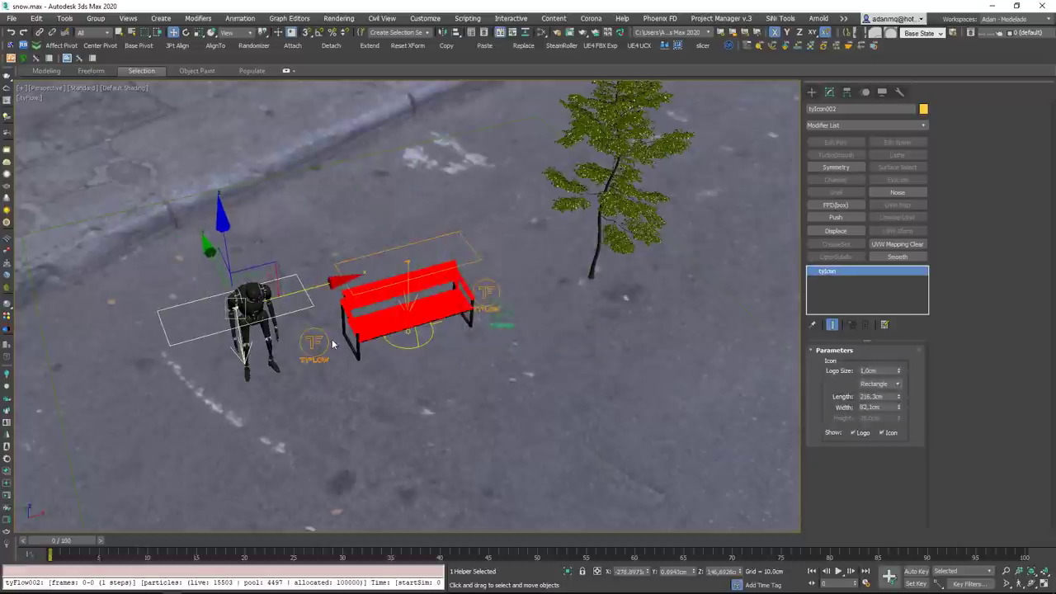
Centre the copied tyIcon emitter horizontally over the robot in the top view.
{"action": "middle_click_drag", "start_coordinate": [333, 340], "coordinate": [328, 355]}
{"action": "key", "text": "t"}
{"action": "key", "text": "z"}
{"action": "scroll", "coordinate": [404, 355], "scroll_direction": "down", "scroll_amount": 2}
{"action": "middle_click_drag", "start_coordinate": [502, 352], "coordinate": [438, 353]}
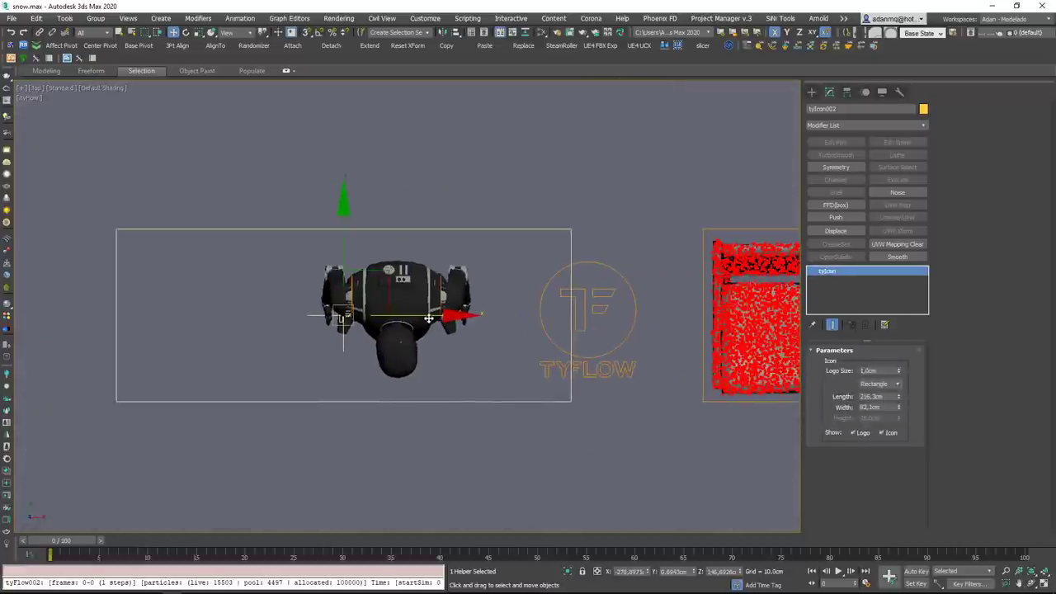
{"action": "left_click_drag", "start_coordinate": [429, 314], "coordinate": [481, 308]}
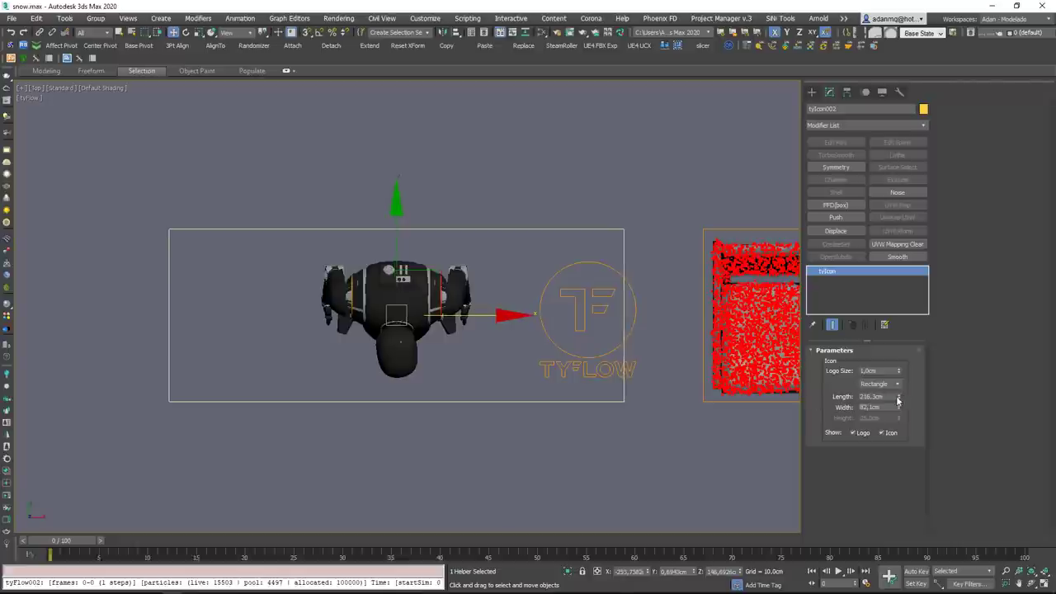
Resize the copied rectangular tyIcon emitter to 76.7 cm length and 67.9 cm width so it fits closely around the robot.
{"action": "left_click_drag", "start_coordinate": [898, 400], "coordinate": [898, 437]}
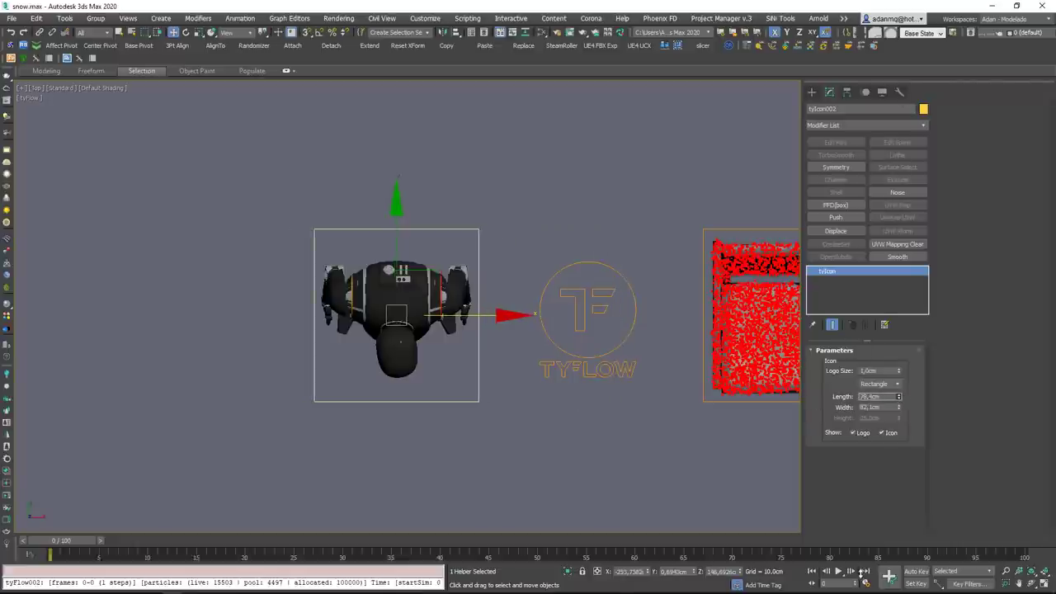
{"action": "left_click_drag", "start_coordinate": [863, 572], "coordinate": [864, 583]}
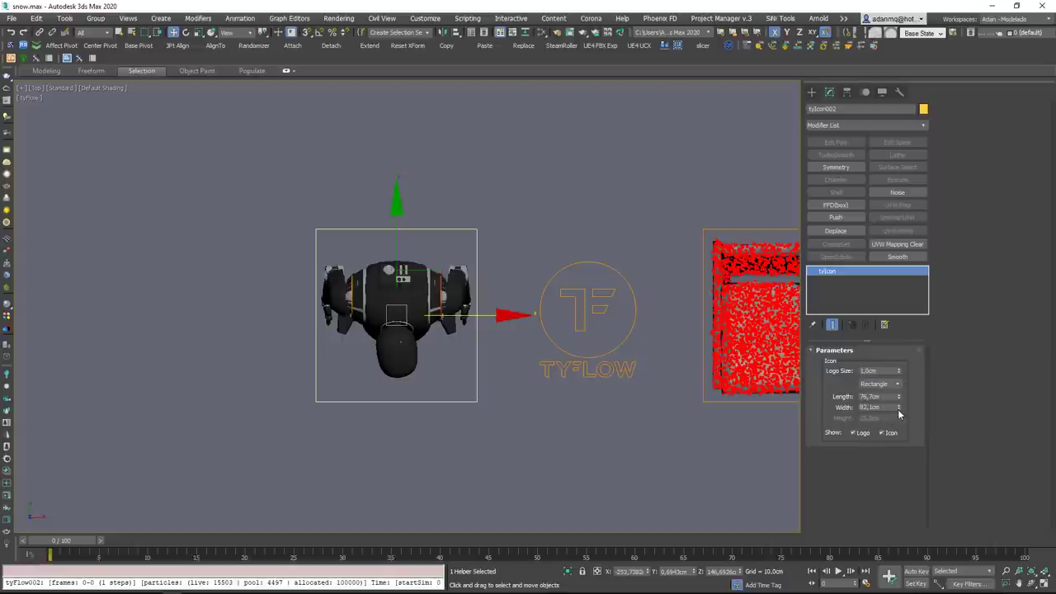
{"action": "left_click_drag", "start_coordinate": [899, 414], "coordinate": [891, 487]}
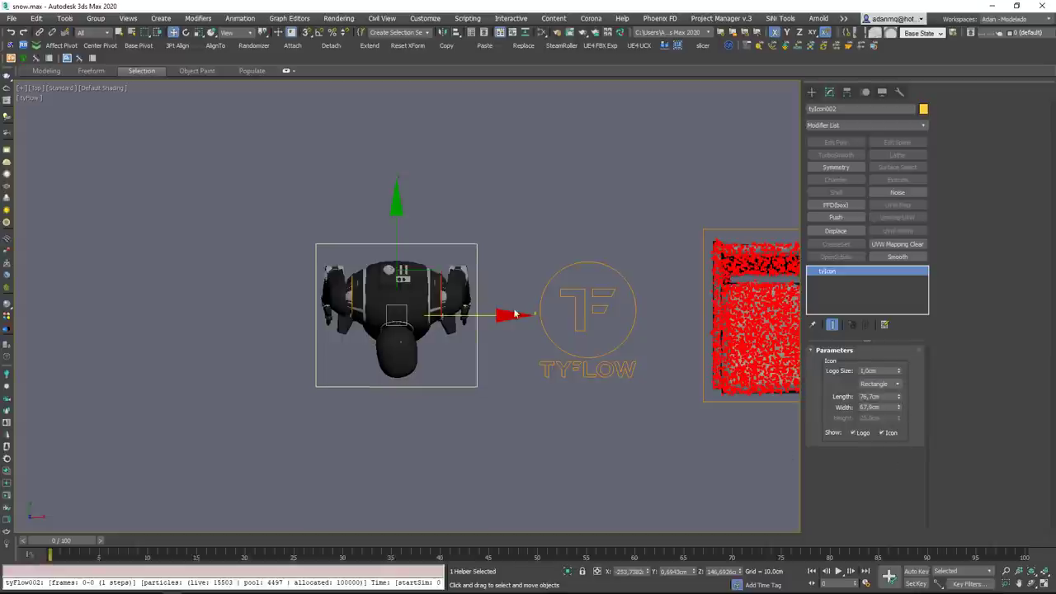
Raise the resized tyIcon emitter vertically until it sits above the robot's head.
{"action": "middle_click_drag", "start_coordinate": [473, 370], "coordinate": [394, 299], "text": "alt"}
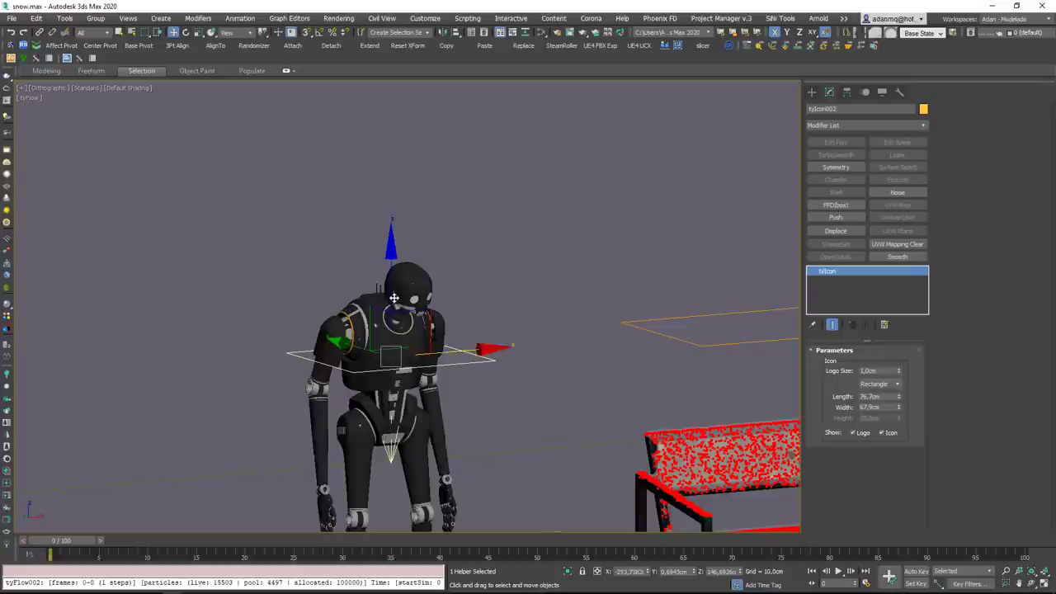
{"action": "left_click_drag", "start_coordinate": [393, 287], "coordinate": [393, 171]}
{"action": "scroll", "coordinate": [403, 218], "scroll_direction": "down", "scroll_amount": 2}
{"action": "middle_click_drag", "start_coordinate": [403, 212], "coordinate": [402, 219], "text": "alt"}
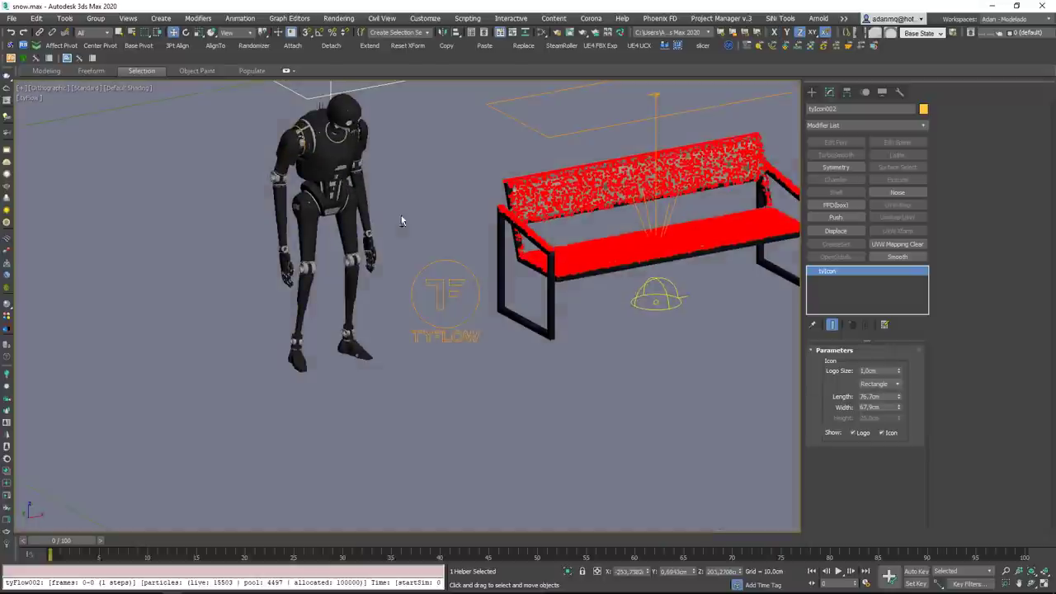
Replace the bench with the robot as target object in the copied tyFlow's Position Raycast operator.
{"action": "left_click", "coordinate": [446, 334]}
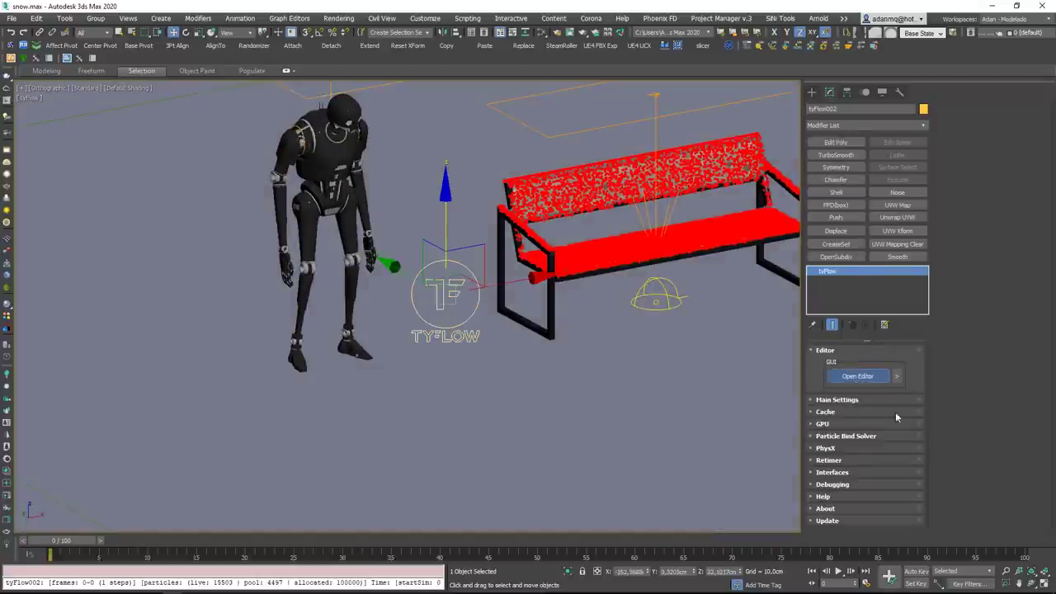
{"action": "left_click", "coordinate": [858, 376]}
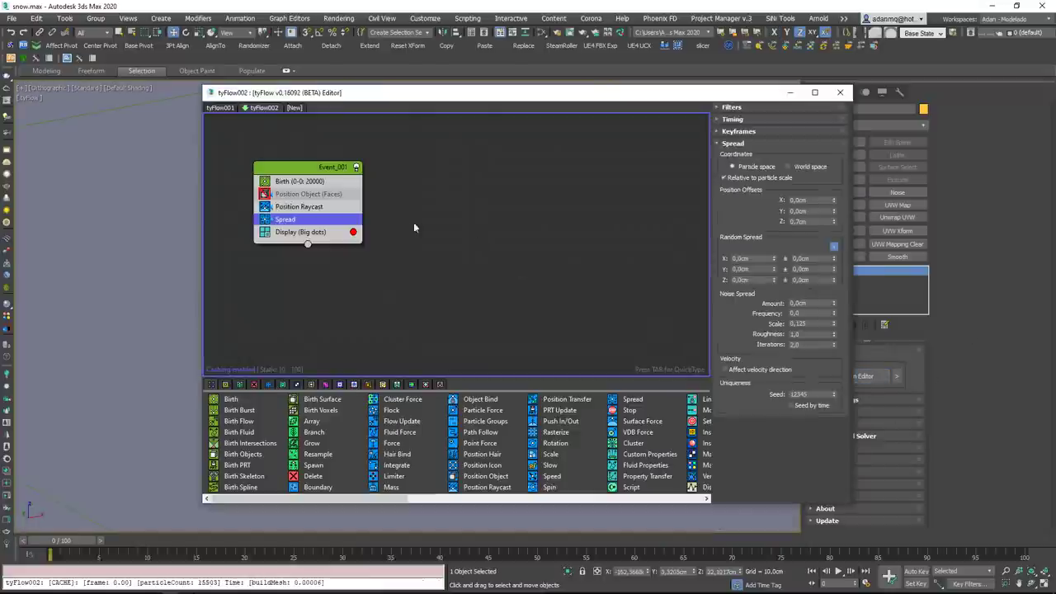
{"action": "left_click", "coordinate": [299, 206]}
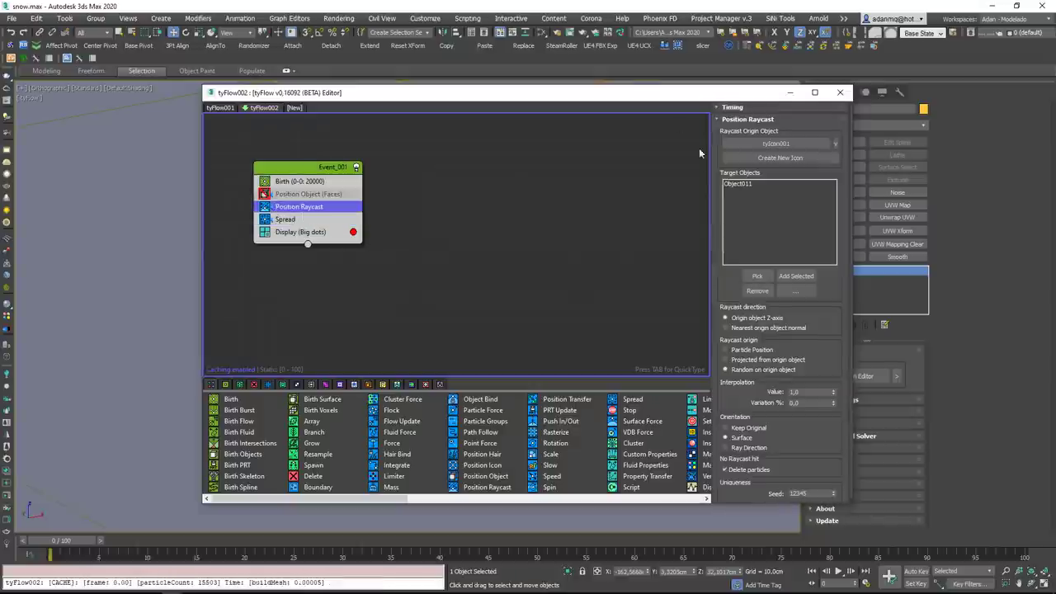
{"action": "left_click_drag", "start_coordinate": [588, 88], "coordinate": [744, 234]}
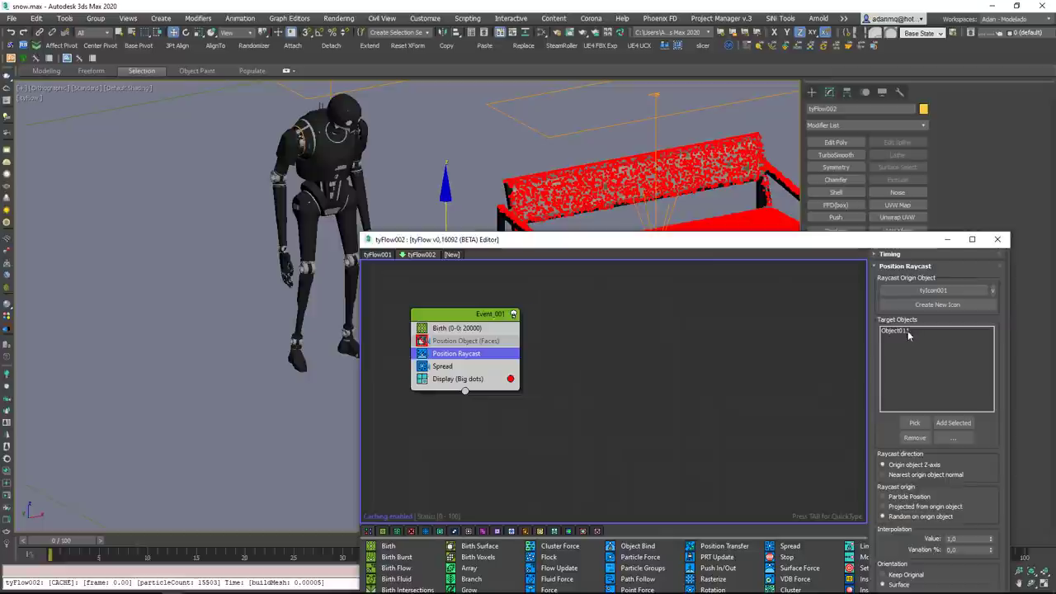
{"action": "left_click", "coordinate": [917, 438]}
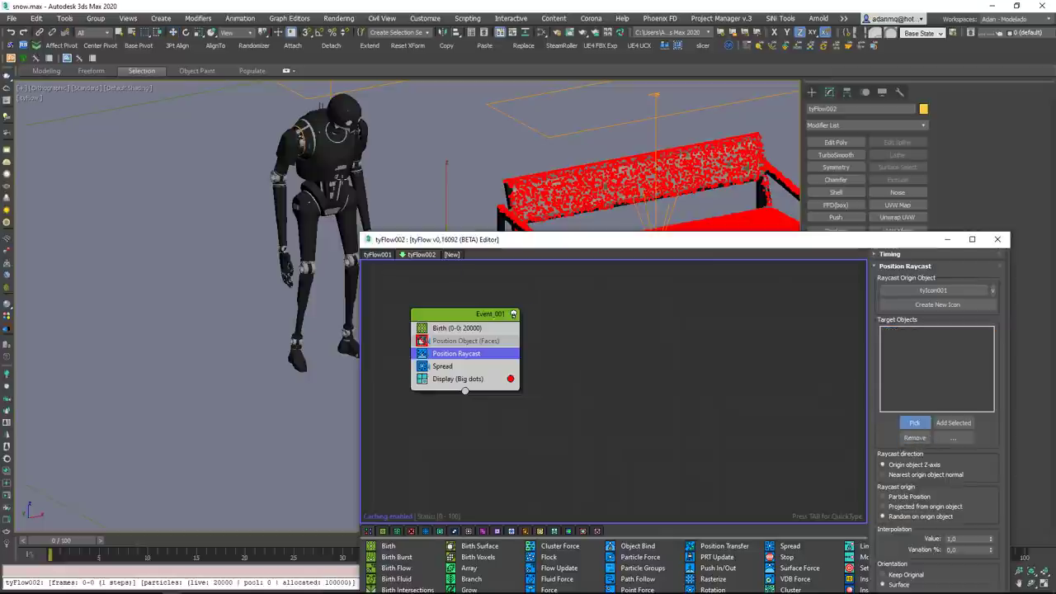
{"action": "left_click", "coordinate": [339, 168]}
{"action": "left_click", "coordinate": [367, 199]}
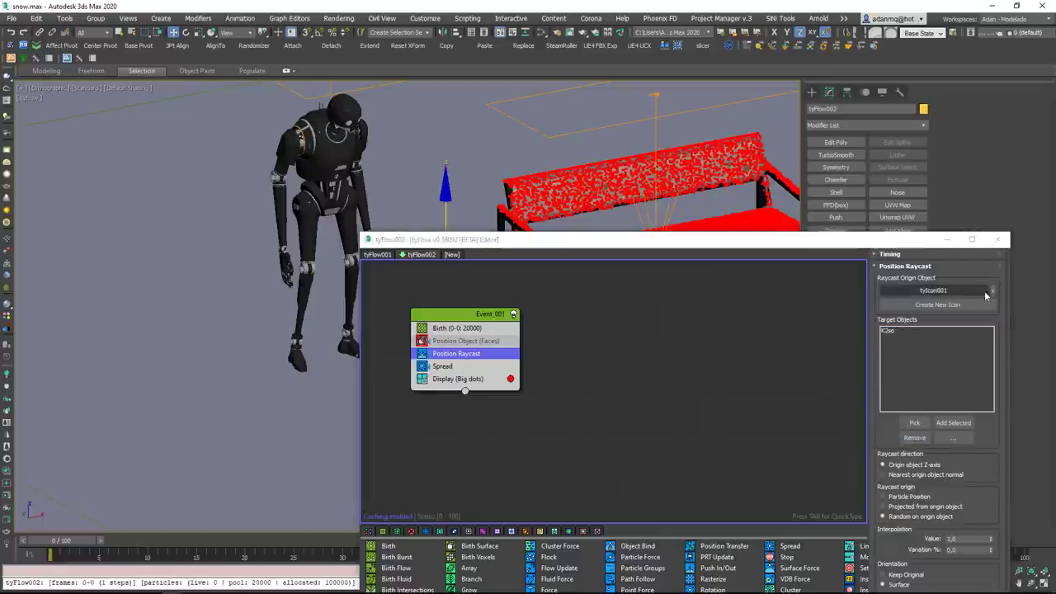
Set the Position Raycast origin object to the tyIcon emitter above the robot and close the tyFlow editor.
{"action": "middle_click_drag", "start_coordinate": [368, 199], "coordinate": [342, 289]}
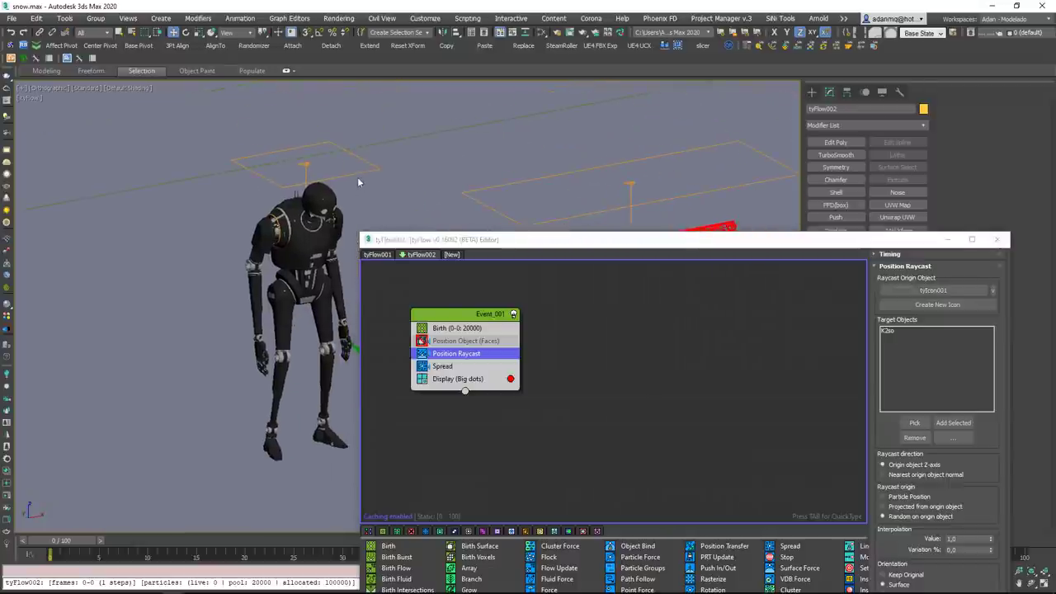
{"action": "left_click", "coordinate": [633, 245]}
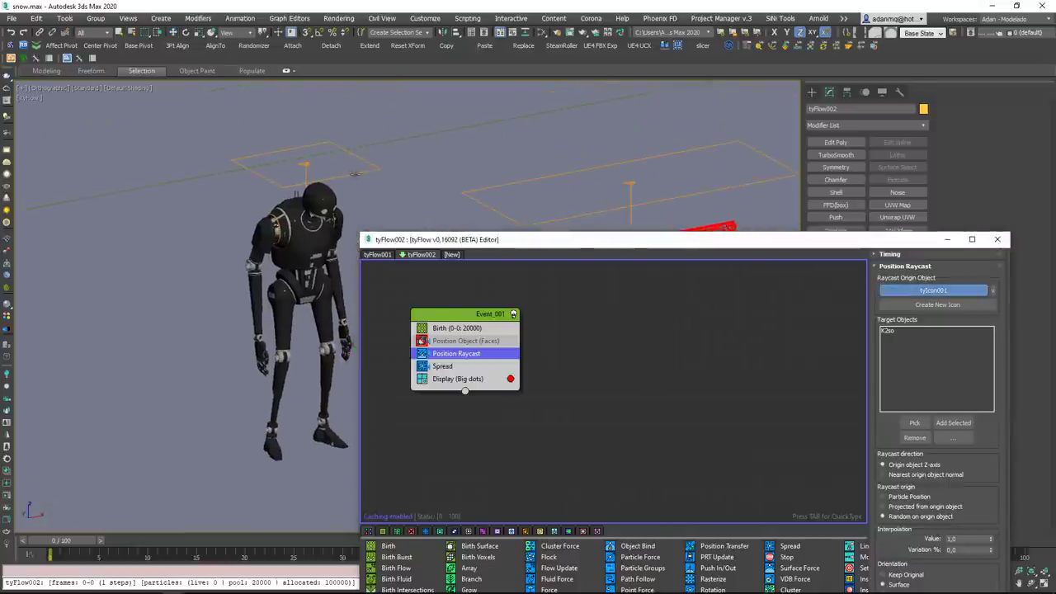
{"action": "left_click", "coordinate": [281, 170]}
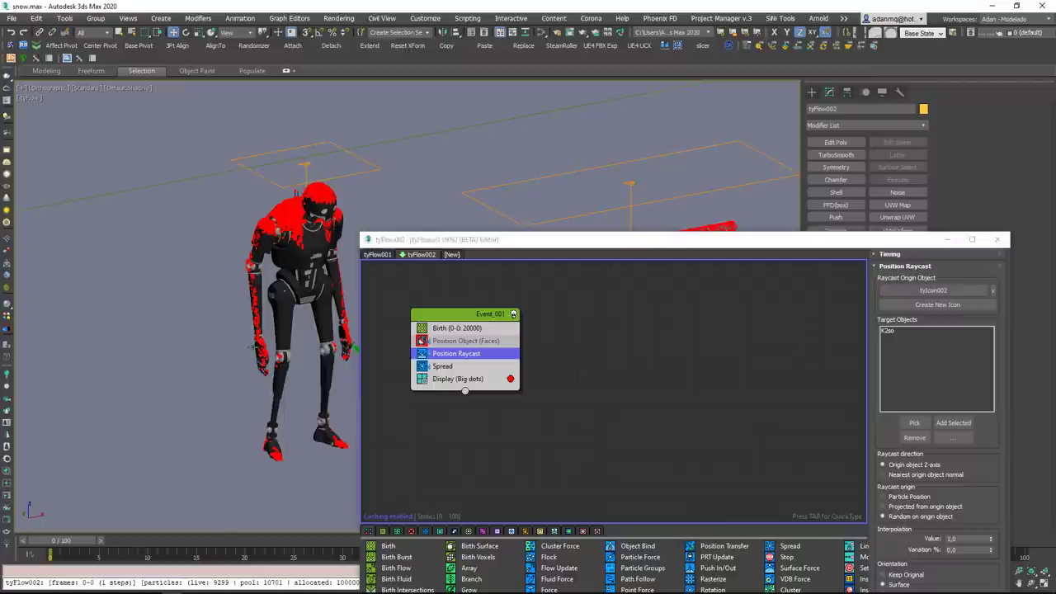
{"action": "middle_click_drag", "start_coordinate": [196, 253], "coordinate": [958, 272], "text": "alt"}
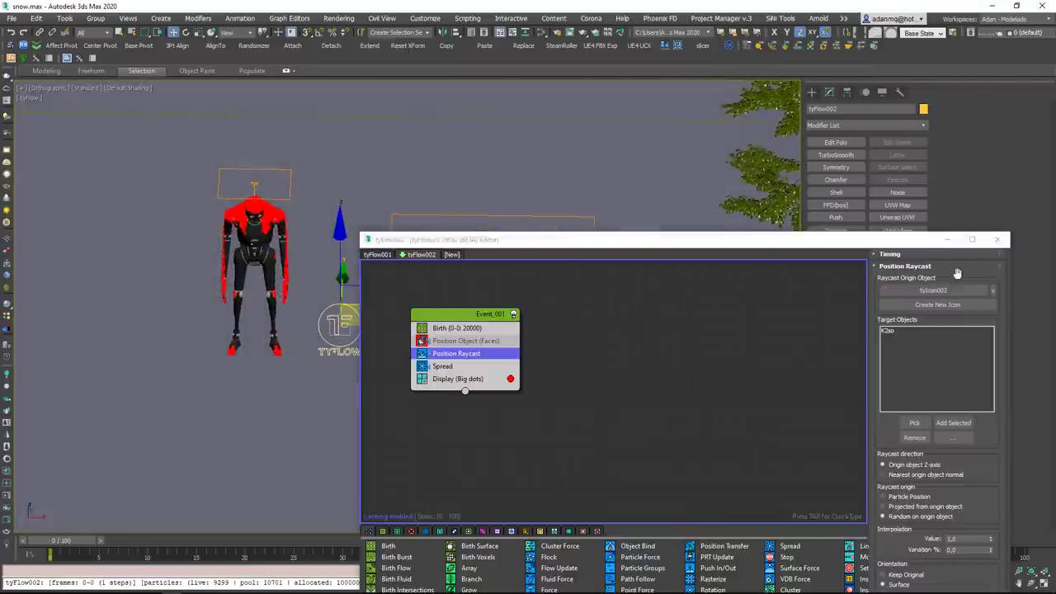
{"action": "left_click", "coordinate": [999, 240]}
Add the robot's tyFlow to the tyMesher's input objects so its particles are meshed with the bench snow.
{"action": "middle_click_drag", "start_coordinate": [488, 323], "coordinate": [595, 272], "text": "alt"}
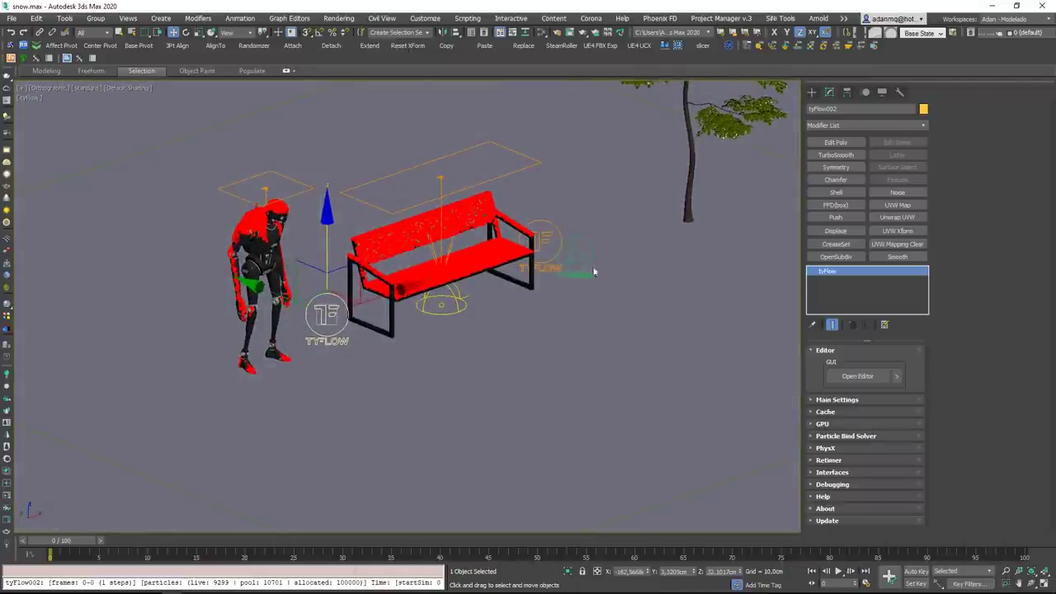
{"action": "left_click", "coordinate": [581, 255]}
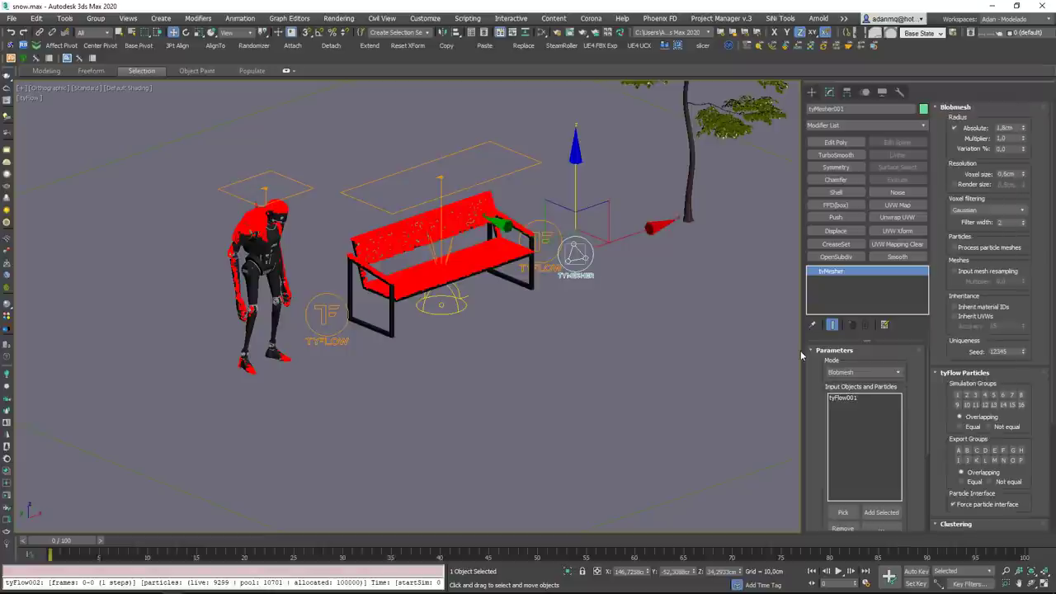
{"action": "left_click", "coordinate": [842, 513]}
{"action": "left_click", "coordinate": [326, 312]}
{"action": "middle_click_drag", "start_coordinate": [326, 312], "coordinate": [349, 377], "text": "alt"}
{"action": "scroll", "coordinate": [305, 251], "scroll_direction": "up", "scroll_amount": 6}
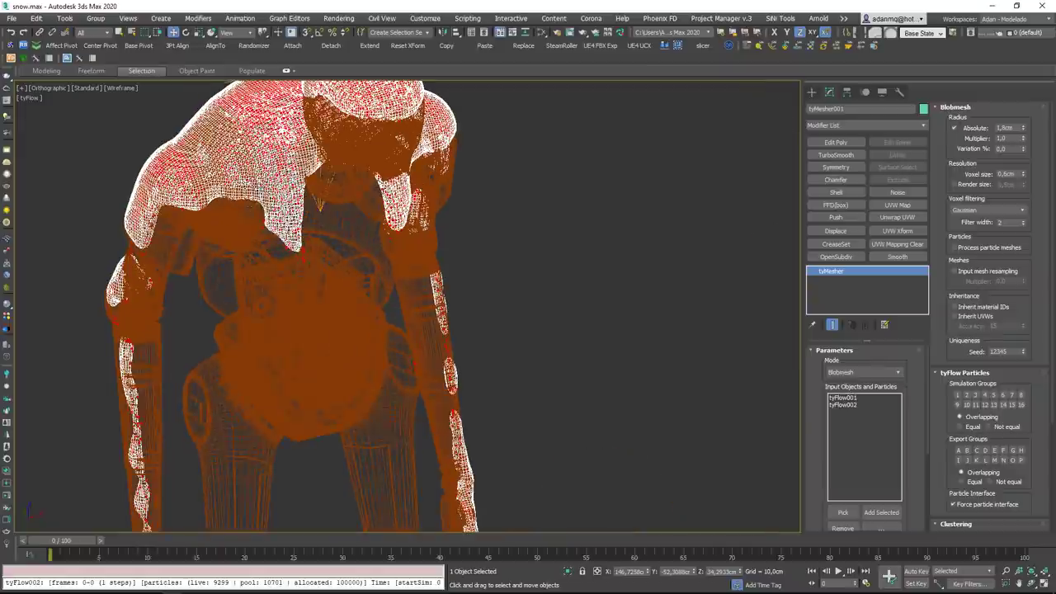
Look over the snow material's node graph in the Slate Material Editor and close the editor.
{"action": "scroll", "coordinate": [332, 209], "scroll_direction": "down", "scroll_amount": 5}
{"action": "middle_click_drag", "start_coordinate": [332, 208], "coordinate": [347, 223], "text": "alt"}
{"action": "key", "text": "m"}
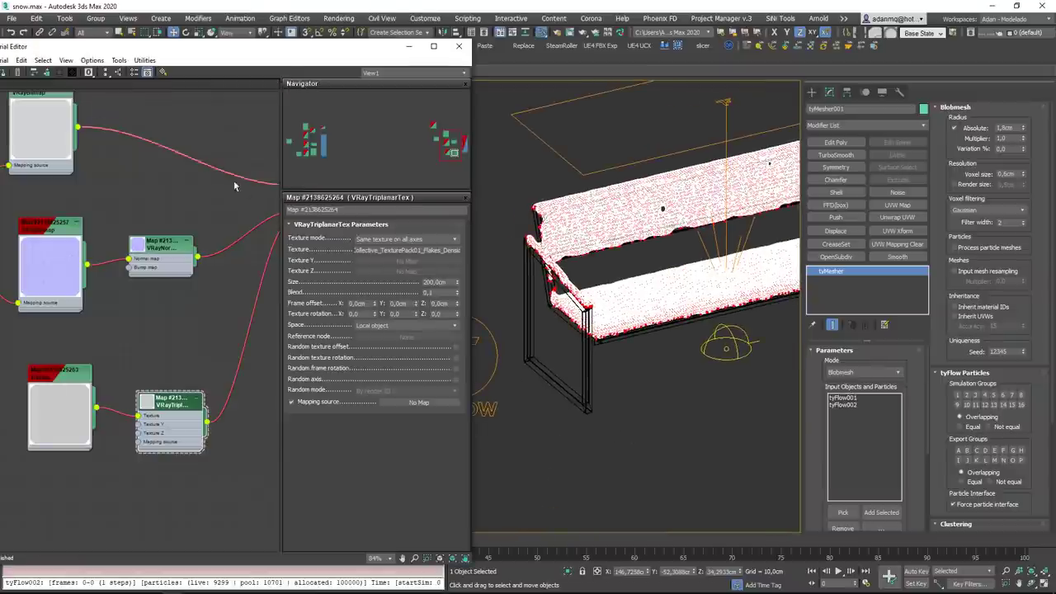
{"action": "middle_click_drag", "start_coordinate": [233, 181], "coordinate": [33, 223]}
{"action": "left_click", "coordinate": [125, 213]}
{"action": "left_click_drag", "start_coordinate": [173, 51], "coordinate": [397, 65]}
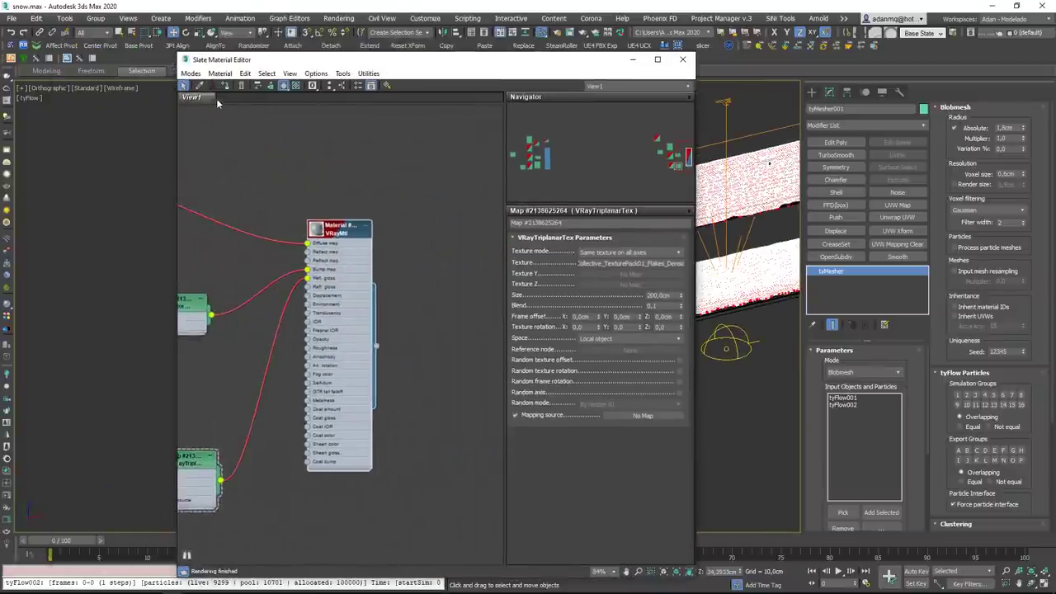
{"action": "left_click", "coordinate": [683, 59]}
Isolate the robot, its tyIcon emitter, the ground plane and the tyMesher snow.
{"action": "scroll", "coordinate": [368, 518], "scroll_direction": "down", "scroll_amount": 2}
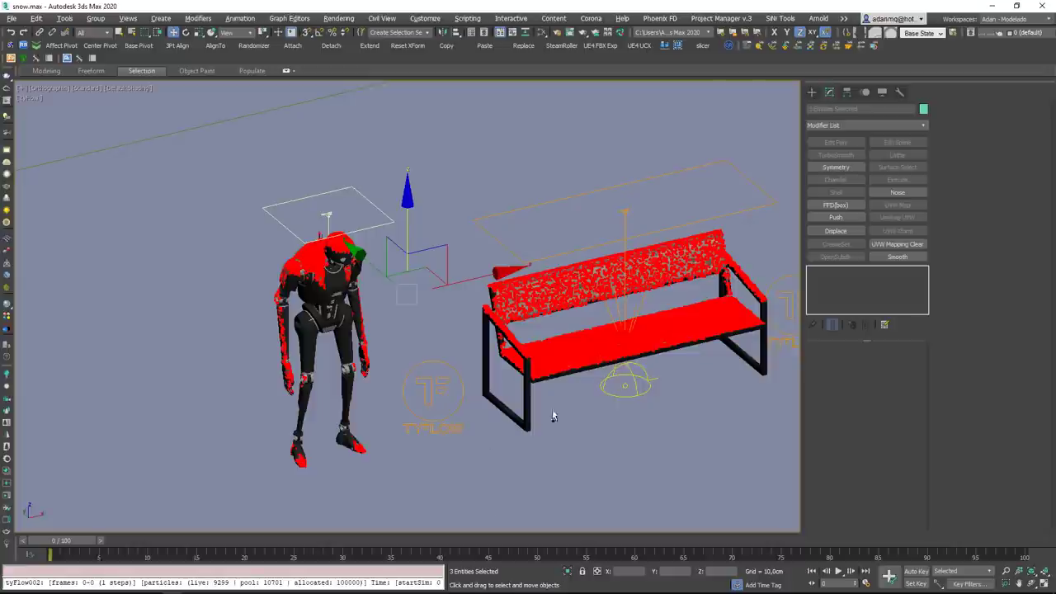
{"action": "scroll", "coordinate": [476, 208], "scroll_direction": "down", "scroll_amount": 3}
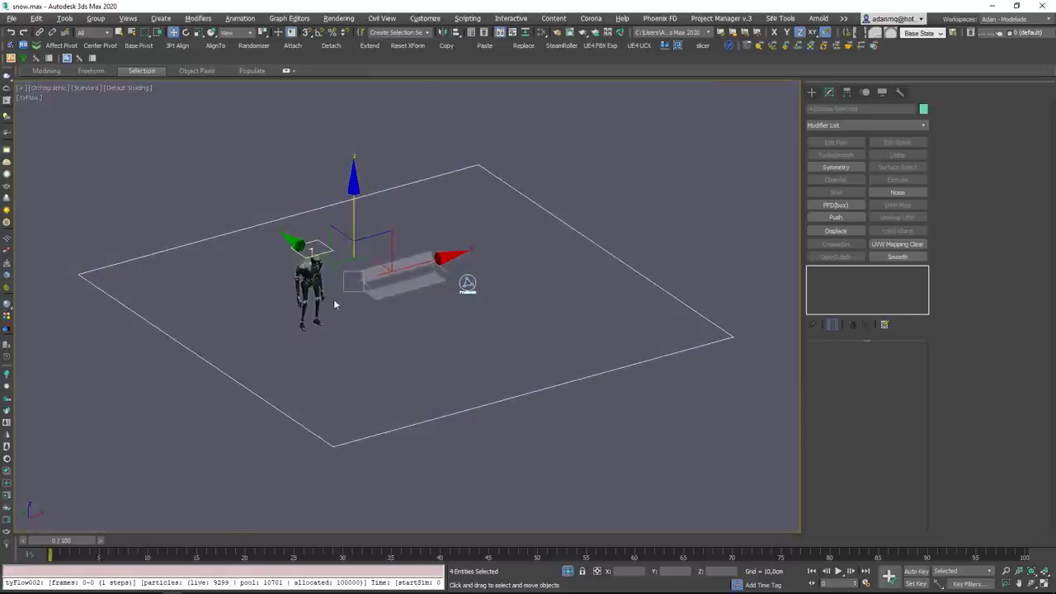
{"action": "scroll", "coordinate": [502, 235], "scroll_direction": "up", "scroll_amount": 4}
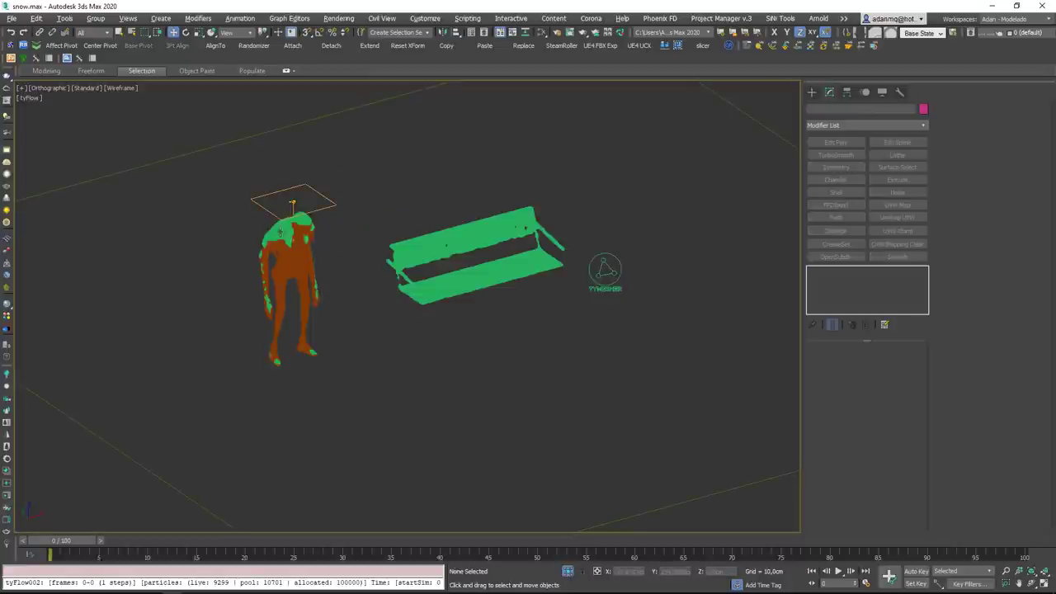
{"action": "left_click", "coordinate": [568, 252]}
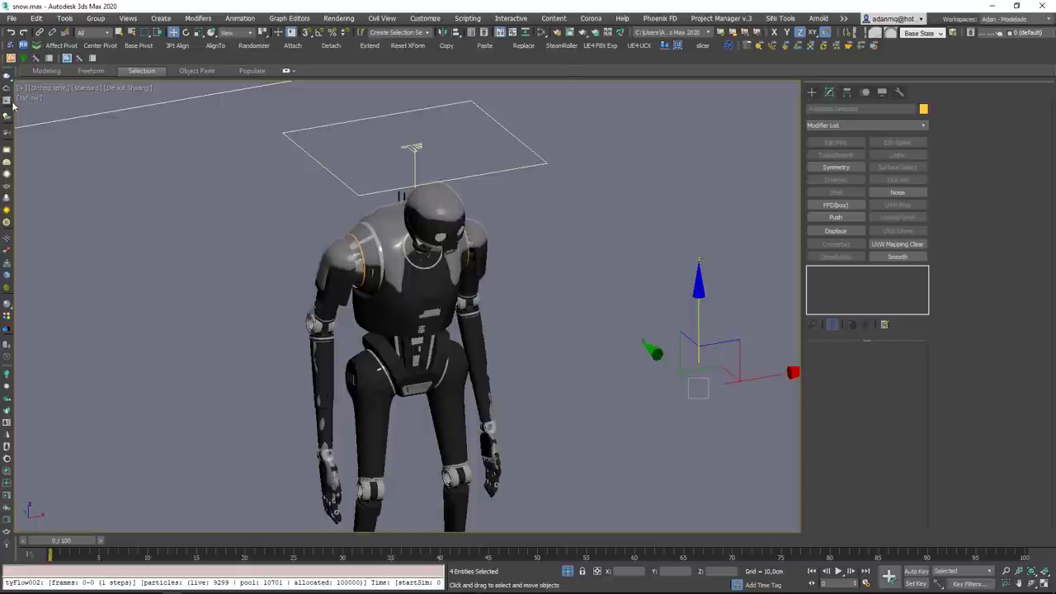
Start the V-Ray interactive render and examine the snow on the robot's head, back and shoulders.
{"action": "left_click", "coordinate": [7, 100]}
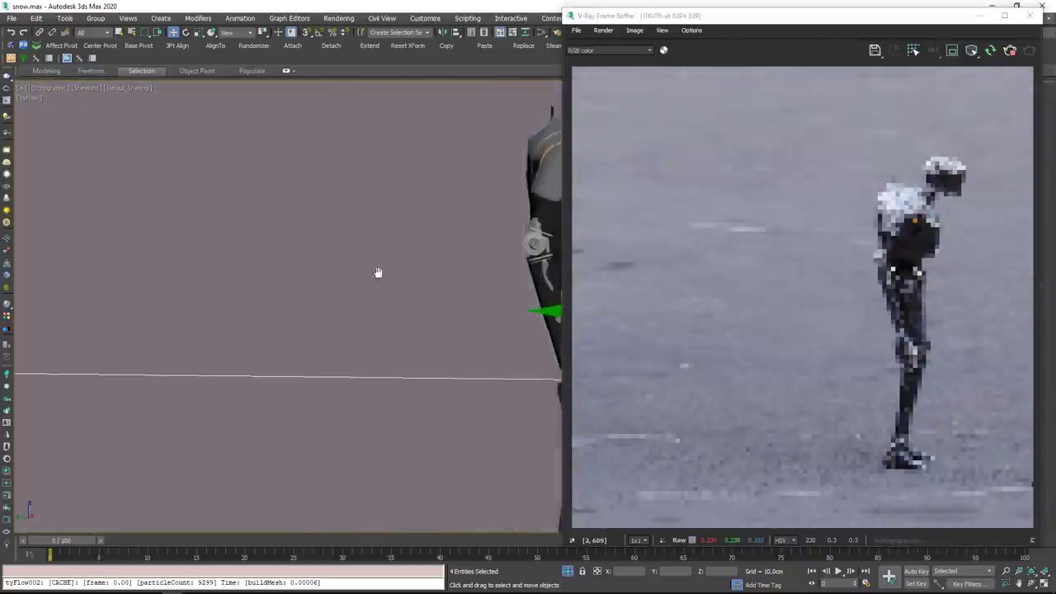
{"action": "middle_click_drag", "start_coordinate": [377, 273], "coordinate": [226, 287]}
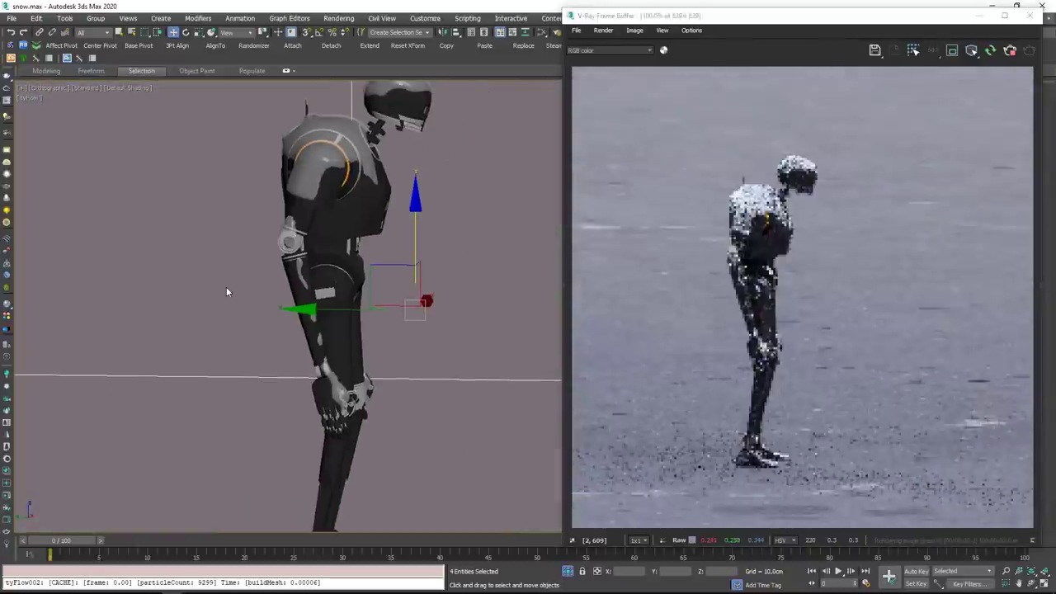
{"action": "middle_click_drag", "start_coordinate": [259, 251], "coordinate": [387, 273], "text": "alt"}
{"action": "middle_click_drag", "start_coordinate": [496, 257], "coordinate": [299, 278]}
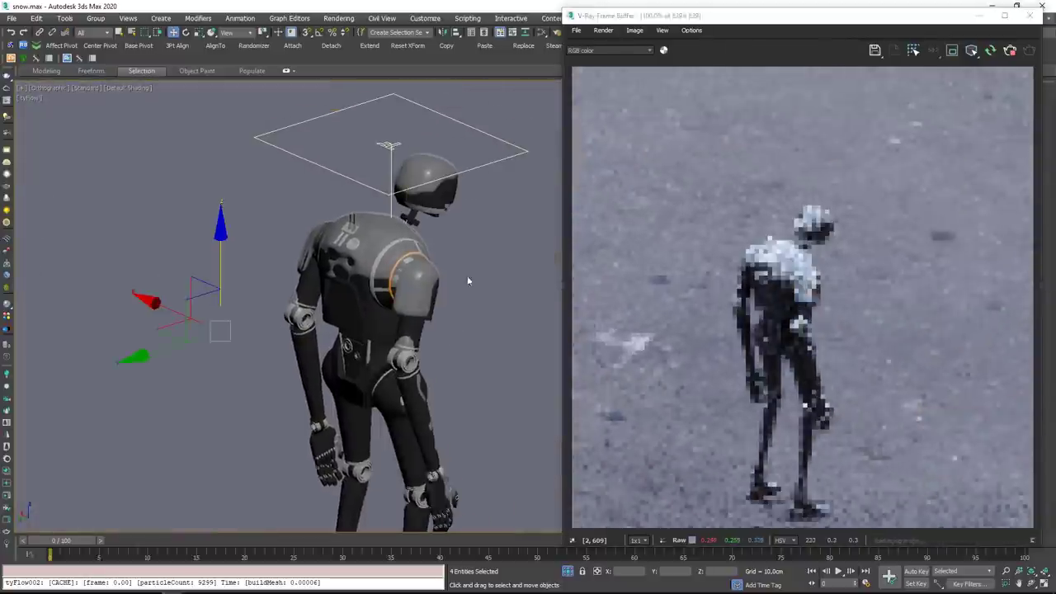
{"action": "scroll", "coordinate": [467, 279], "scroll_direction": "up", "scroll_amount": 4}
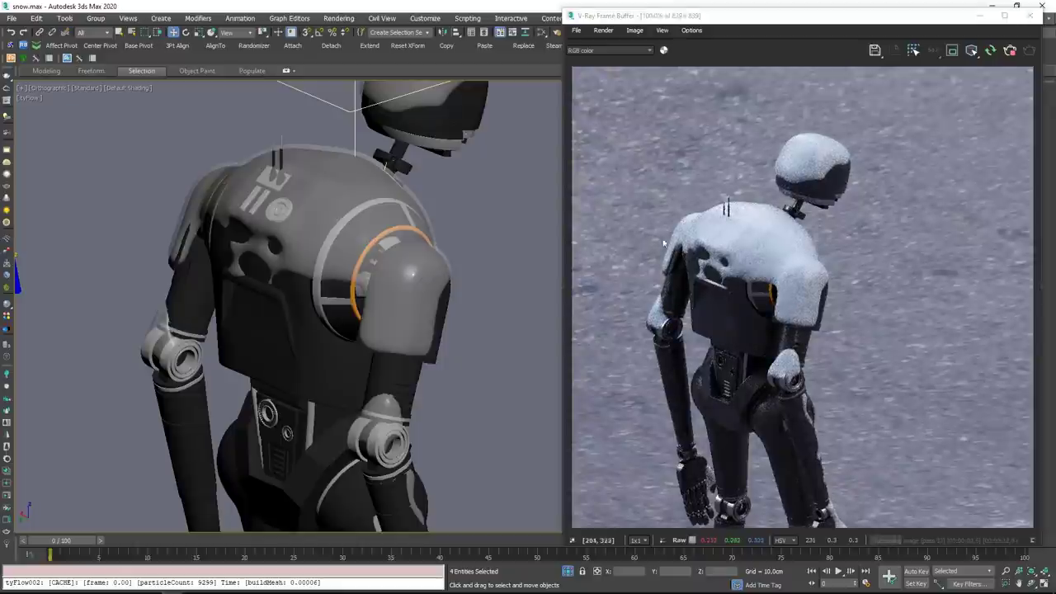
{"action": "scroll", "coordinate": [360, 229], "scroll_direction": "up", "scroll_amount": 4}
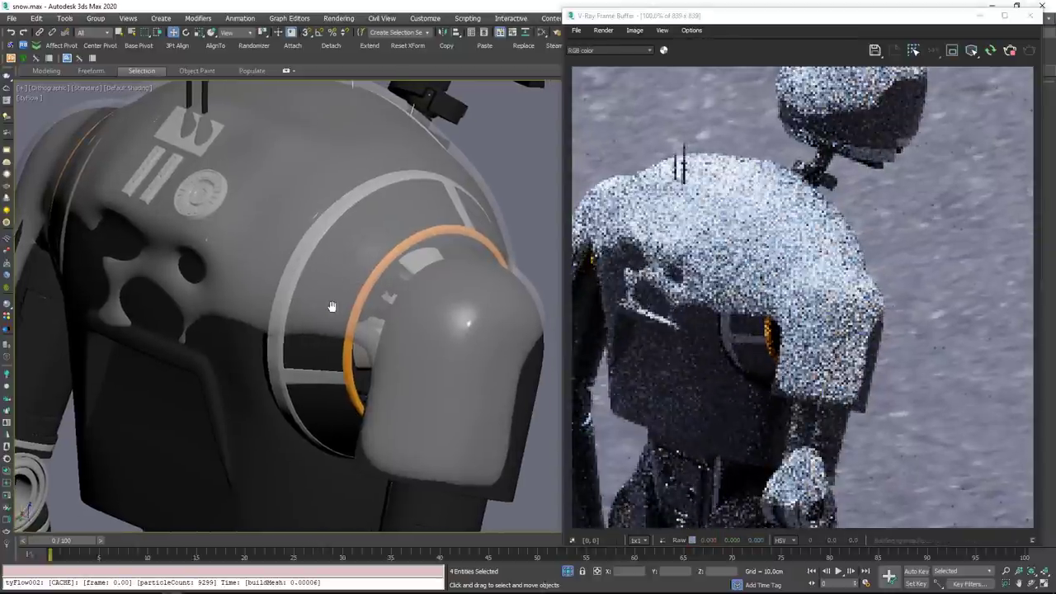
Set the refraction colour of the snow's VRayMtl to a neutral grey of about 126 in the Slate Material Editor.
{"action": "left_click", "coordinate": [541, 33]}
{"action": "left_click_drag", "start_coordinate": [563, 66], "coordinate": [456, 56]}
{"action": "scroll", "coordinate": [259, 335], "scroll_direction": "down", "scroll_amount": 3}
{"action": "middle_click_drag", "start_coordinate": [145, 338], "coordinate": [318, 310]}
{"action": "middle_click_drag", "start_coordinate": [379, 351], "coordinate": [231, 345]}
{"action": "scroll", "coordinate": [281, 265], "scroll_direction": "up", "scroll_amount": 2}
{"action": "left_click_drag", "start_coordinate": [261, 210], "coordinate": [294, 210]}
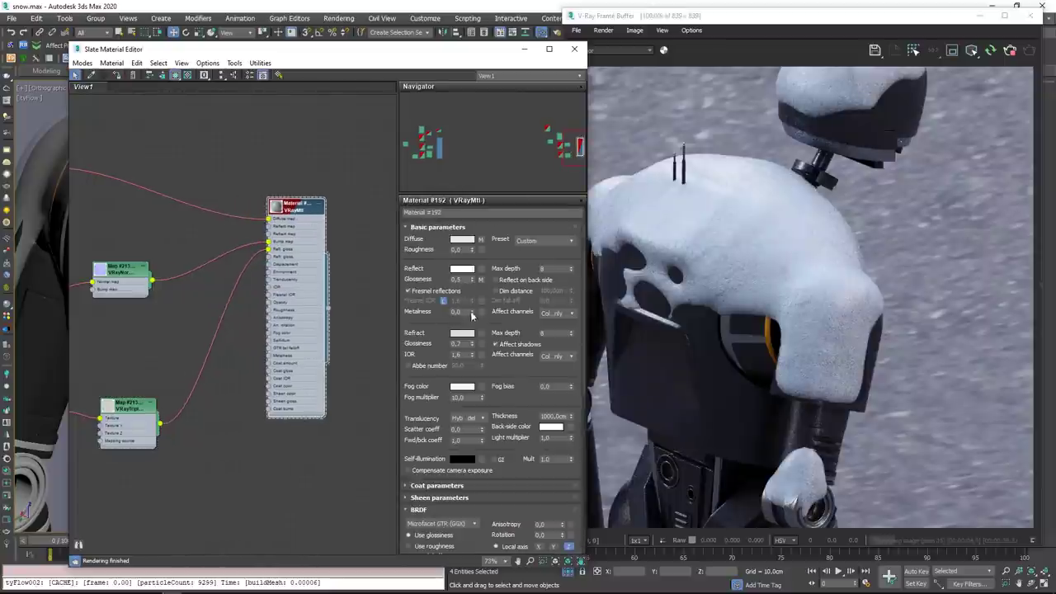
{"action": "left_click", "coordinate": [462, 333]}
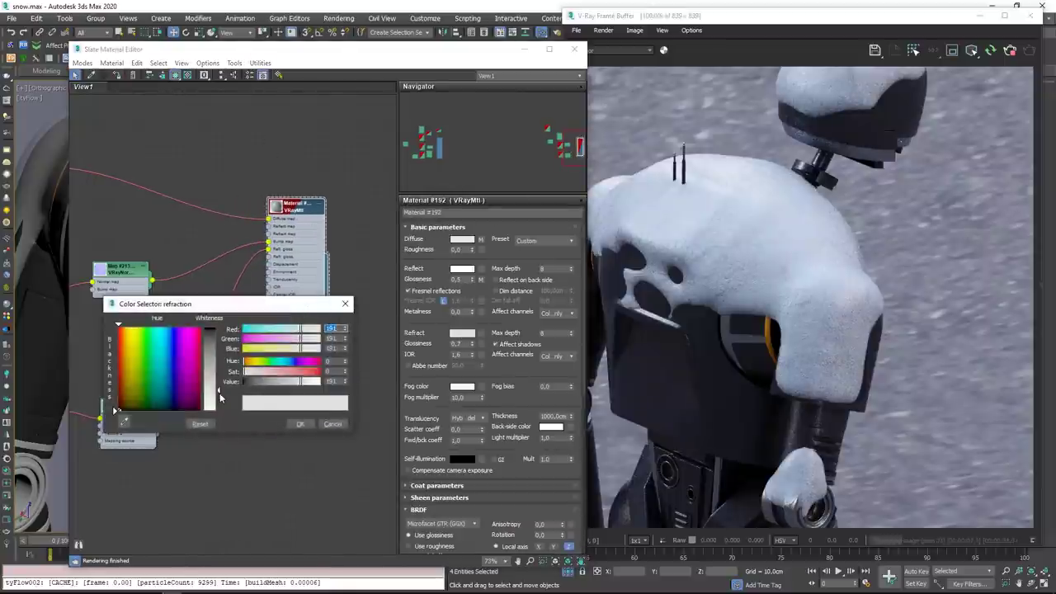
{"action": "left_click_drag", "start_coordinate": [219, 397], "coordinate": [219, 368]}
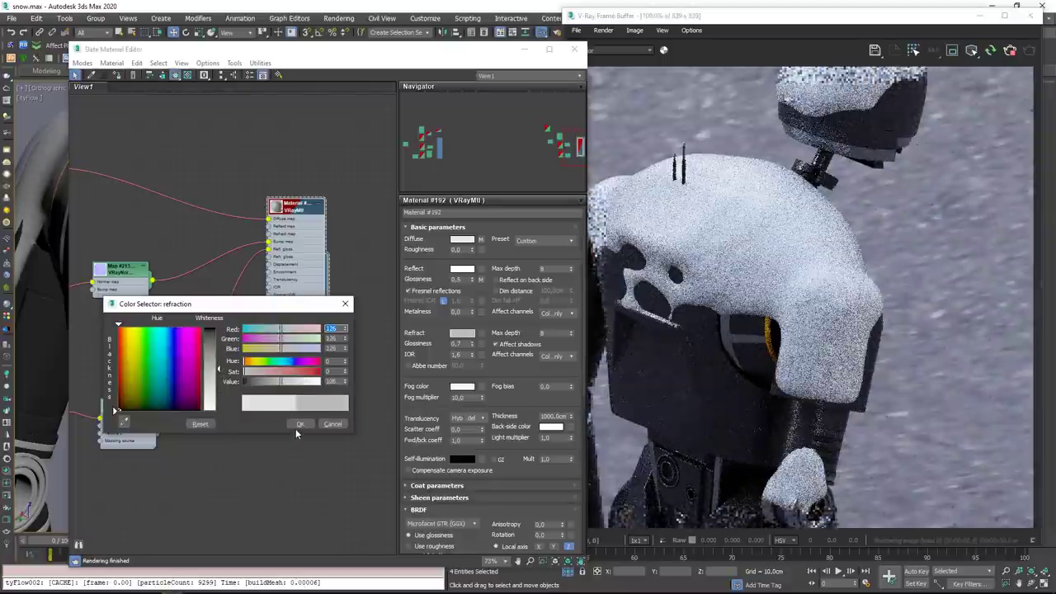
{"action": "left_click", "coordinate": [299, 425]}
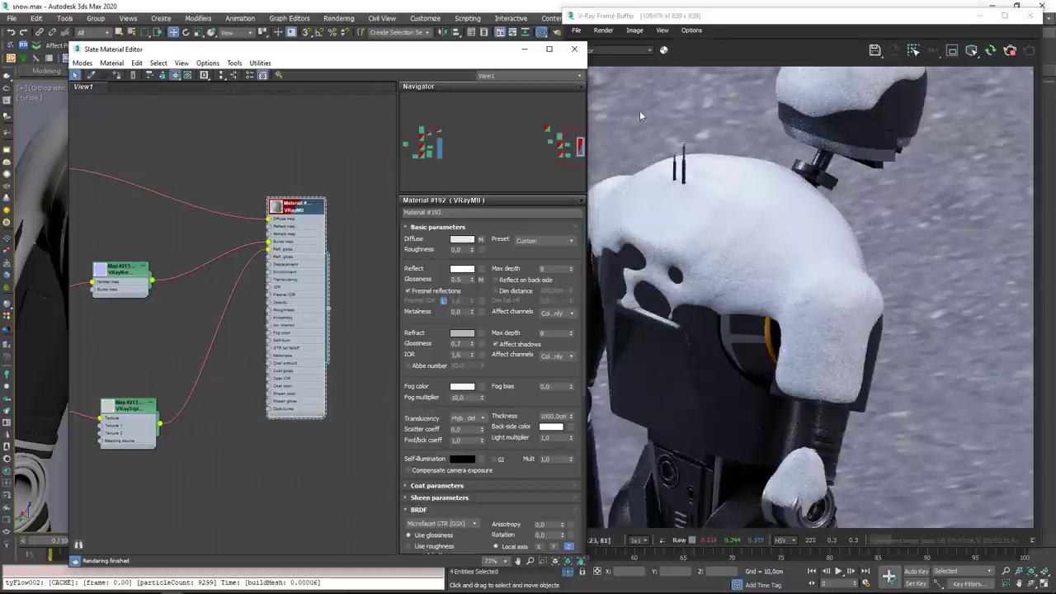
Close the Slate Material Editor and stop the V-Ray interactive render, with the whole scene out of isolation.
{"action": "left_click", "coordinate": [574, 49]}
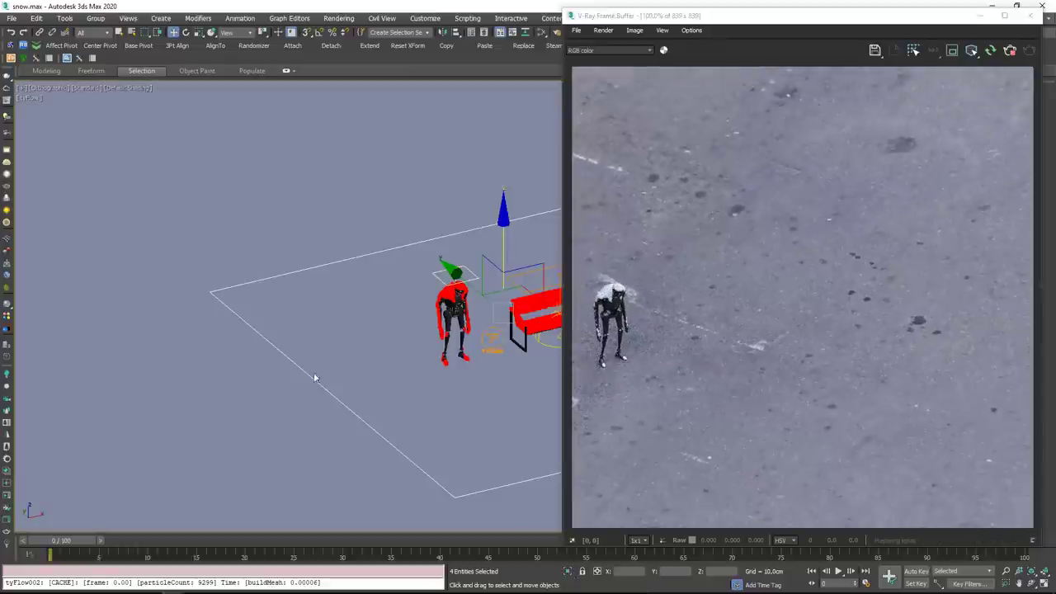
{"action": "left_click", "coordinate": [1011, 51]}
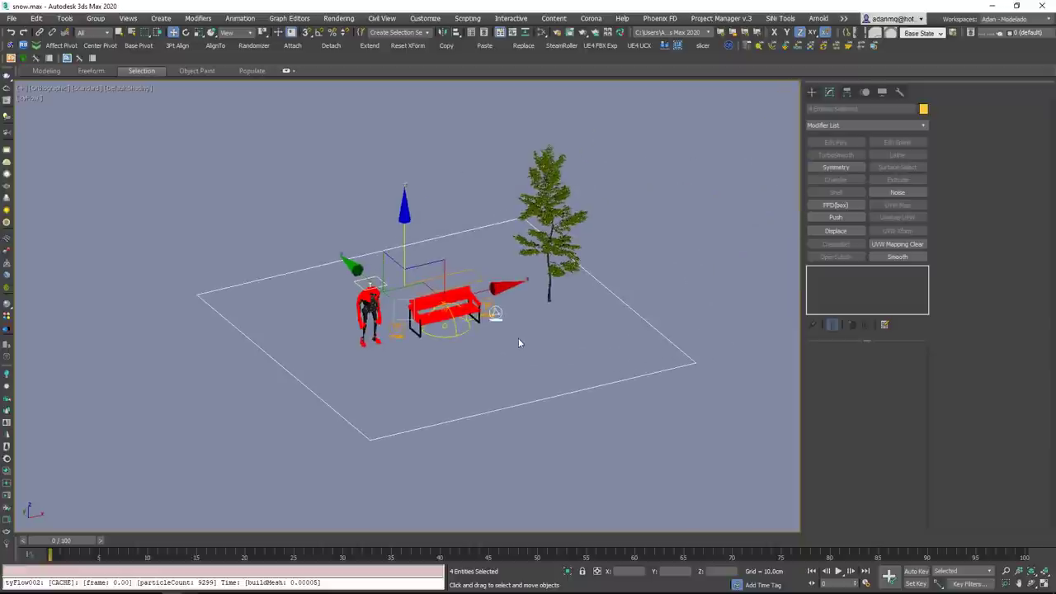
Copy the bench's tyFlow object and its tyIcon emitter across to the tree.
{"action": "scroll", "coordinate": [518, 337], "scroll_direction": "up", "scroll_amount": 3}
{"action": "left_click", "coordinate": [478, 295]}
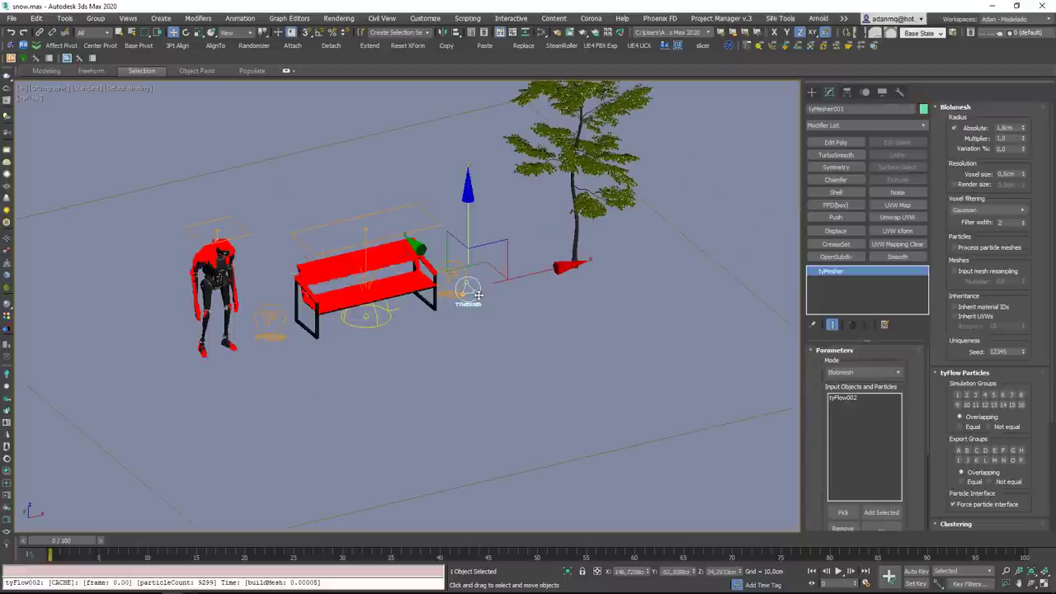
{"action": "mouse_move", "coordinate": [466, 269]}
{"action": "middle_mouse_down"}
{"action": "mouse_move", "coordinate": [413, 300]}
{"action": "mouse_move", "coordinate": [455, 379]}
{"action": "mouse_move", "coordinate": [390, 375]}
{"action": "middle_mouse_up"}
{"action": "left_click", "coordinate": [421, 314]}
{"action": "left_click_drag", "start_coordinate": [425, 322], "coordinate": [569, 326], "text": "shift"}
{"action": "left_click", "coordinate": [534, 351]}
{"action": "left_click", "coordinate": [307, 265]}
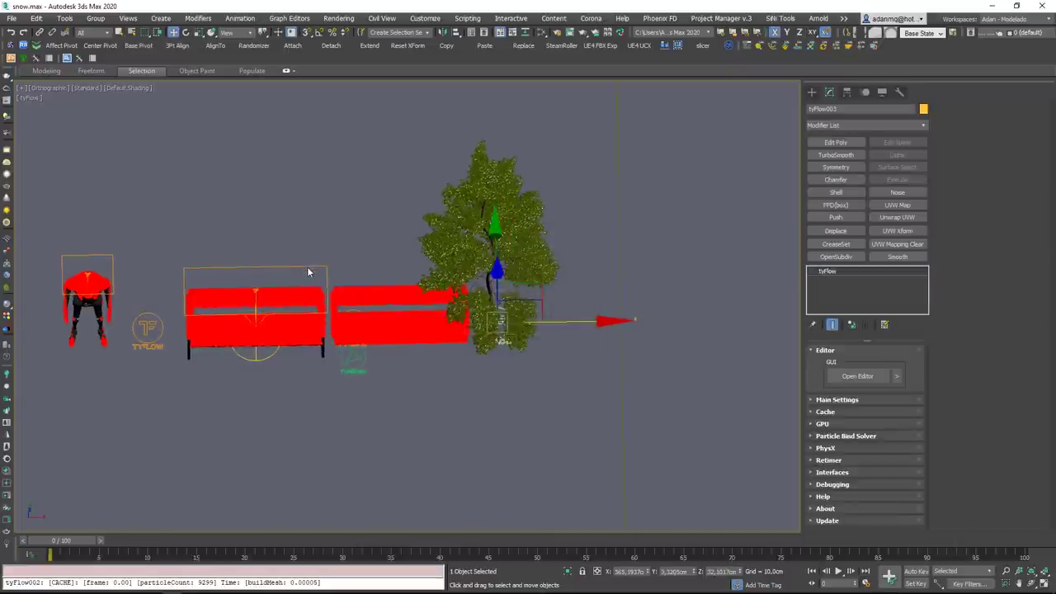
{"action": "mouse_move", "coordinate": [344, 293]}
{"action": "left_mouse_down", "text": "shift"}
{"action": "mouse_move", "coordinate": [597, 295]}
{"action": "mouse_move", "coordinate": [571, 302]}
{"action": "left_mouse_up", "text": "shift"}
{"action": "left_click", "coordinate": [525, 354]}
Resize the copied tyIcon emitter to 244.5 cm length and 252.9 cm width and centre it over the tree in top view.
{"action": "key", "text": "t"}
{"action": "middle_click_drag", "start_coordinate": [677, 313], "coordinate": [206, 326]}
{"action": "scroll", "coordinate": [475, 308], "scroll_direction": "down", "scroll_amount": 4}
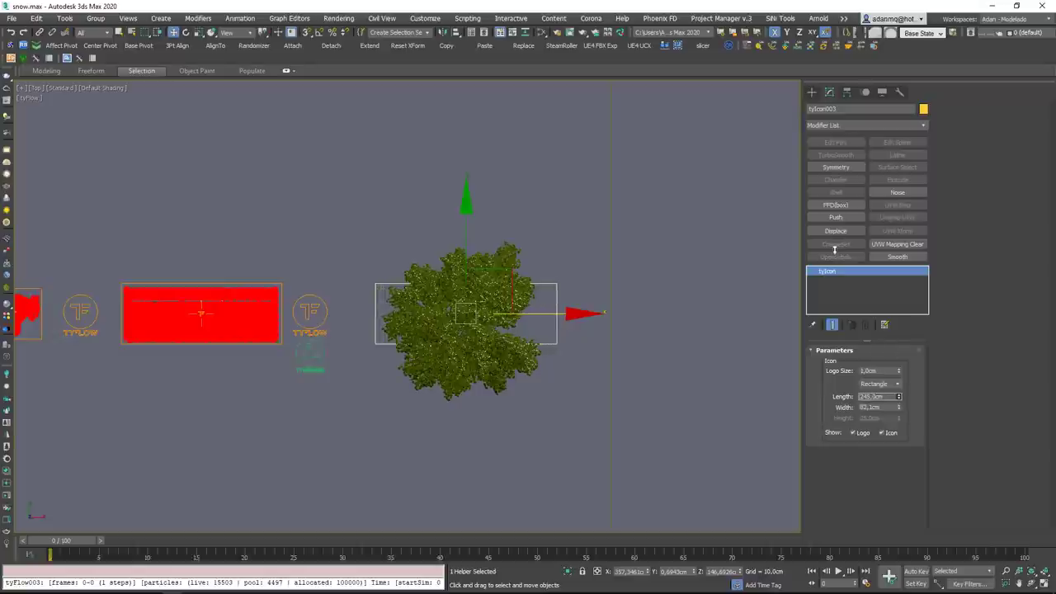
{"action": "left_click_drag", "start_coordinate": [561, 315], "coordinate": [554, 315]}
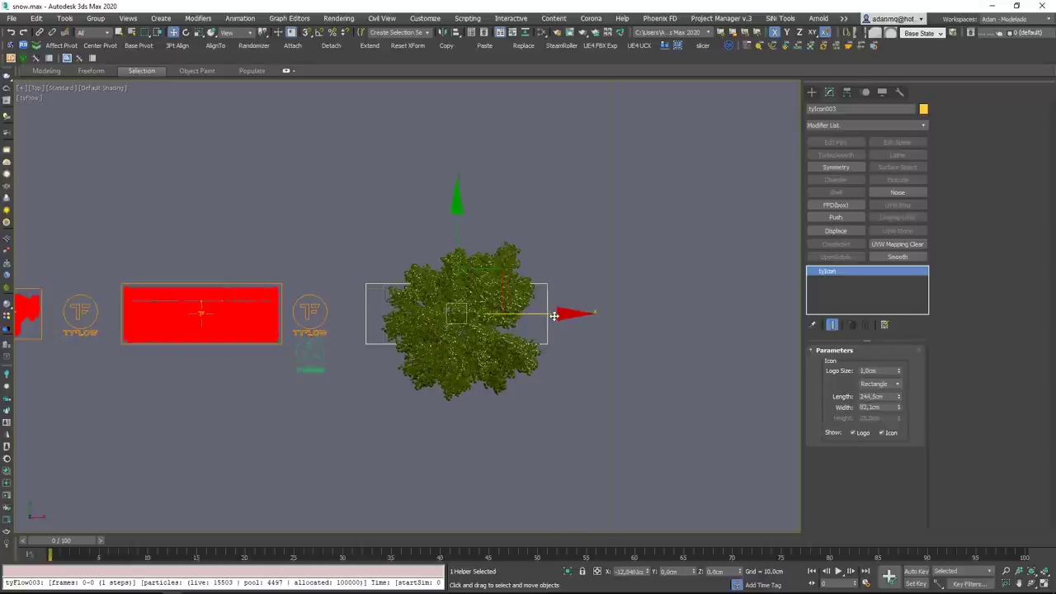
{"action": "right_click", "coordinate": [879, 309]}
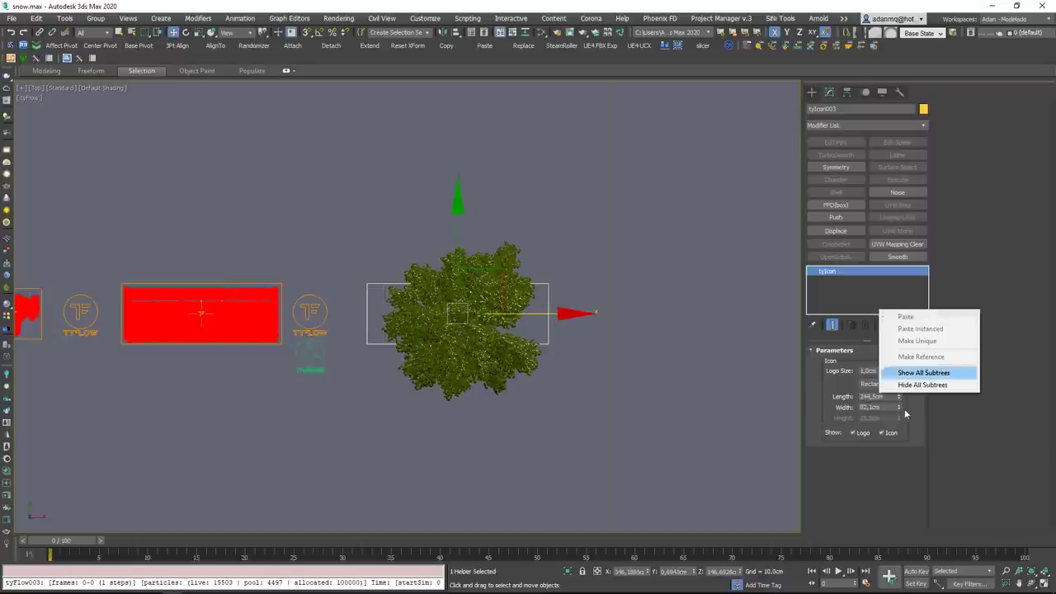
{"action": "left_click_drag", "start_coordinate": [900, 408], "coordinate": [504, 107]}
{"action": "left_click_drag", "start_coordinate": [458, 250], "coordinate": [459, 258]}
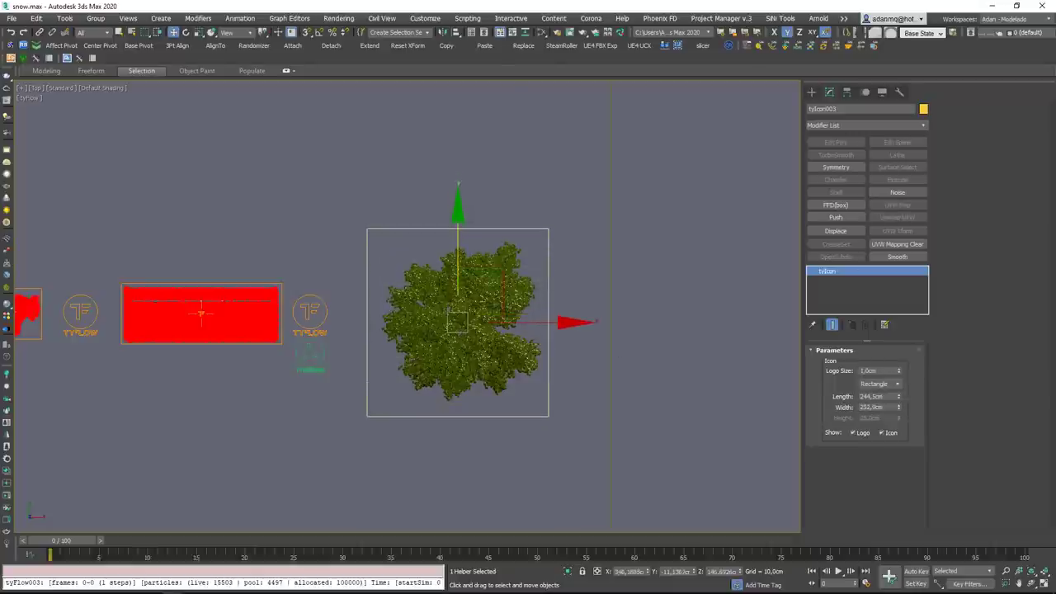
Raise the tree's tyIcon emitter to just above the treetop.
{"action": "middle_click_drag", "start_coordinate": [459, 355], "coordinate": [460, 300], "text": "alt"}
{"action": "scroll", "coordinate": [460, 300], "scroll_direction": "down", "scroll_amount": 2}
{"action": "mouse_move", "coordinate": [452, 396]}
{"action": "middle_mouse_down", "text": "alt"}
{"action": "mouse_move", "coordinate": [443, 354]}
{"action": "mouse_move", "coordinate": [448, 388]}
{"action": "middle_mouse_up", "text": "alt"}
{"action": "middle_click_drag", "start_coordinate": [449, 388], "coordinate": [419, 487]}
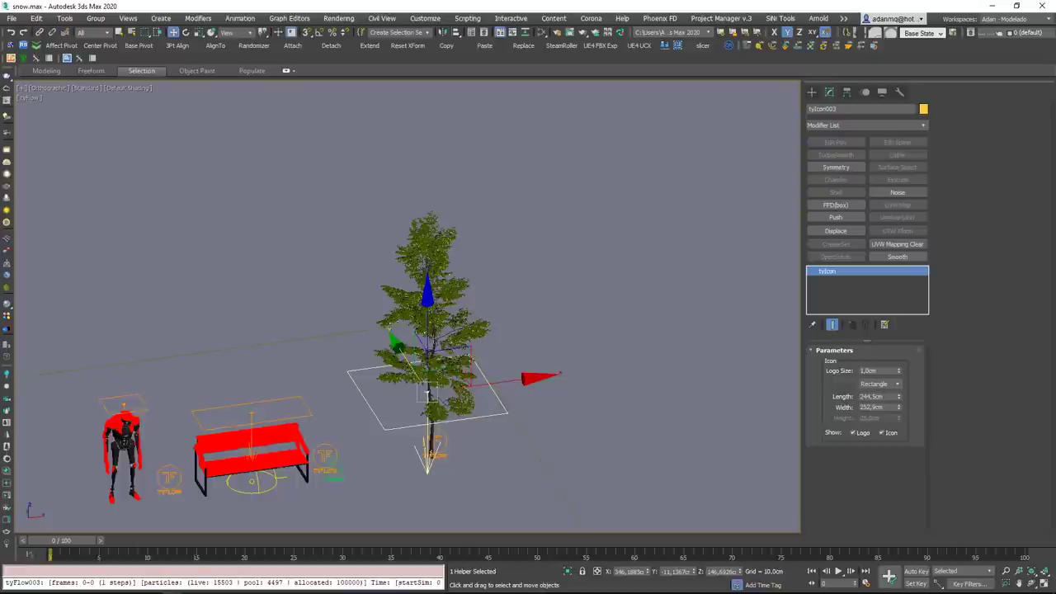
{"action": "left_click_drag", "start_coordinate": [405, 347], "coordinate": [406, 147]}
Move the copied tyFlow object along the X axis, away from the tree trunk.
{"action": "middle_click_drag", "start_coordinate": [391, 303], "coordinate": [446, 384], "text": "alt"}
{"action": "left_click", "coordinate": [420, 389]}
{"action": "left_click_drag", "start_coordinate": [490, 377], "coordinate": [510, 426]}
{"action": "middle_click_drag", "start_coordinate": [446, 433], "coordinate": [508, 373], "text": "alt"}
In tyFlow003's Position Raycast operator, replace target Object011 with the tree.
{"action": "left_click", "coordinate": [879, 375]}
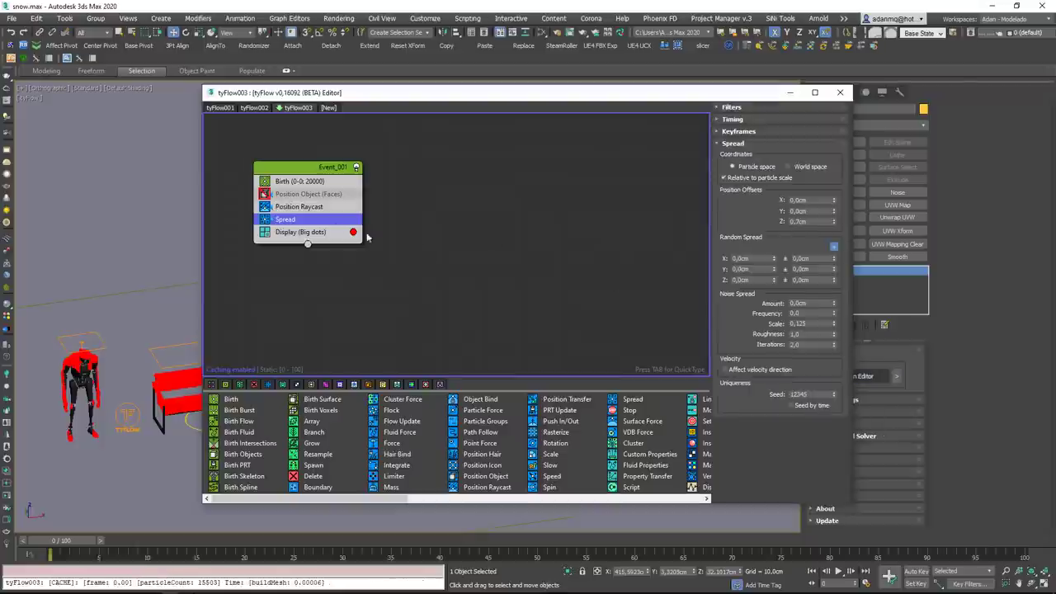
{"action": "left_click_drag", "start_coordinate": [363, 99], "coordinate": [663, 108]}
{"action": "left_click", "coordinate": [606, 216]}
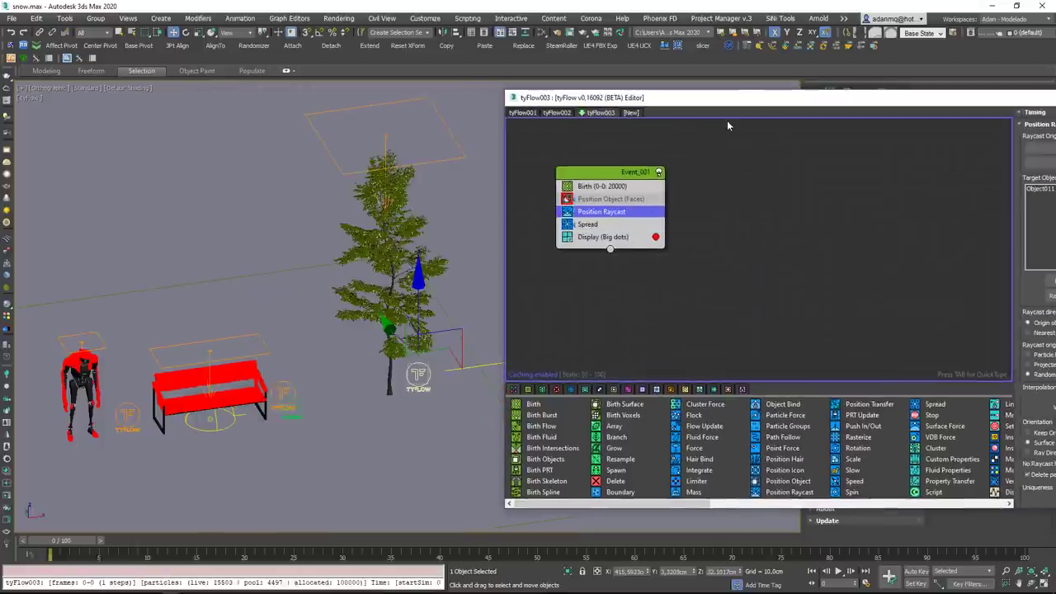
{"action": "left_click_drag", "start_coordinate": [750, 100], "coordinate": [645, 122]}
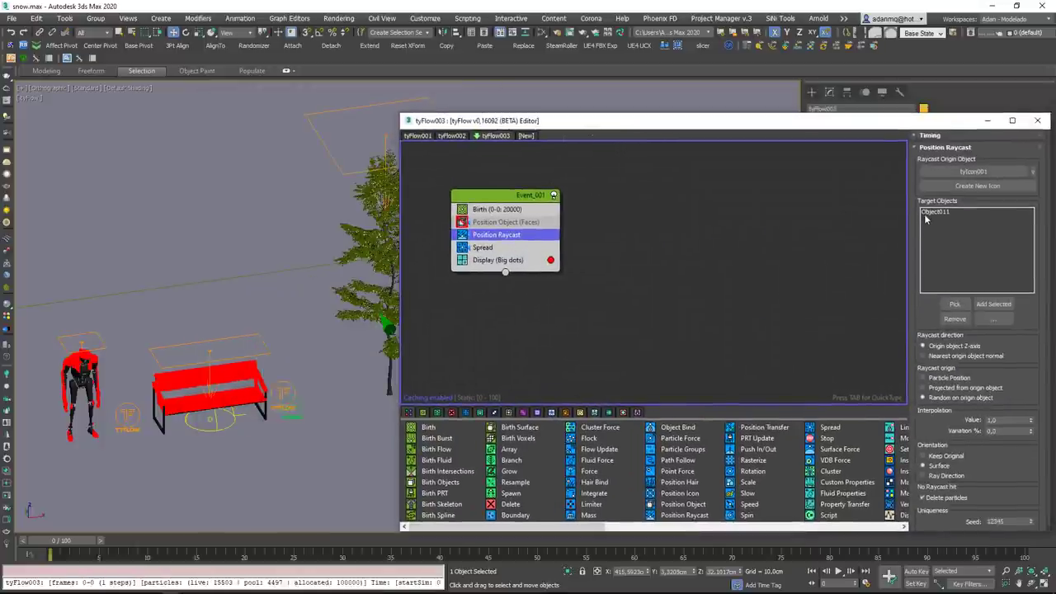
{"action": "left_click", "coordinate": [956, 320]}
{"action": "left_click", "coordinate": [955, 303]}
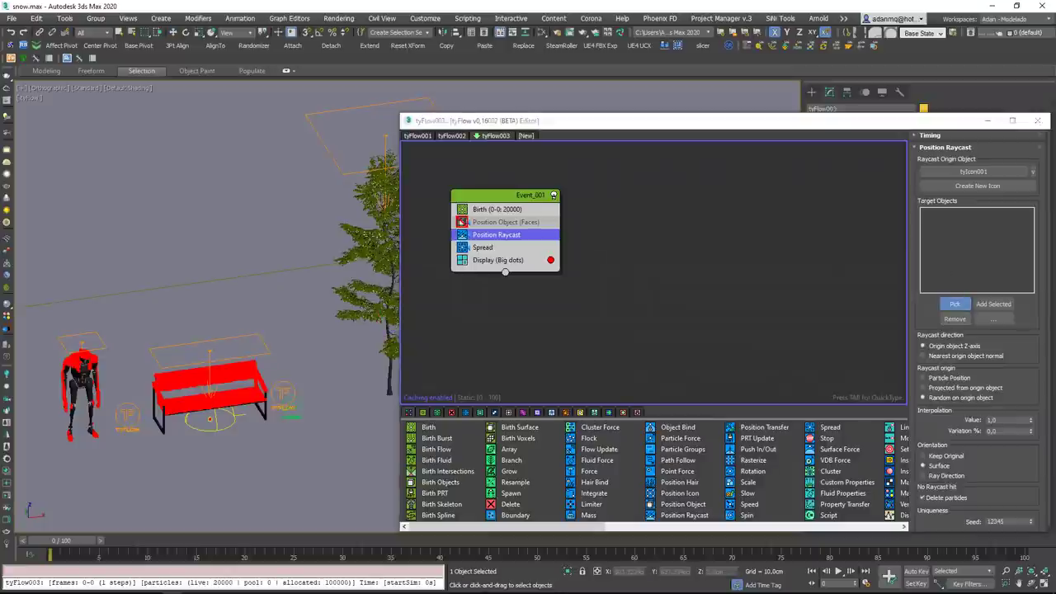
{"action": "left_click", "coordinate": [364, 270]}
{"action": "middle_click_drag", "start_coordinate": [351, 274], "coordinate": [253, 297]}
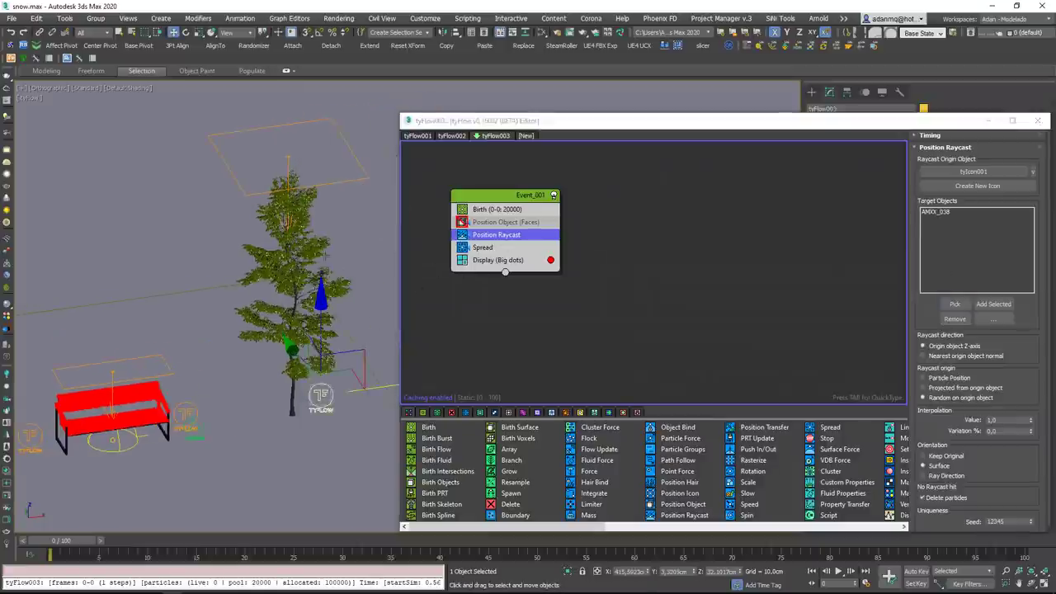
Set the Position Raycast origin object to tyIcon003, the emitter above the tree.
{"action": "scroll", "coordinate": [301, 259], "scroll_direction": "up", "scroll_amount": 4}
{"action": "left_click", "coordinate": [974, 171]}
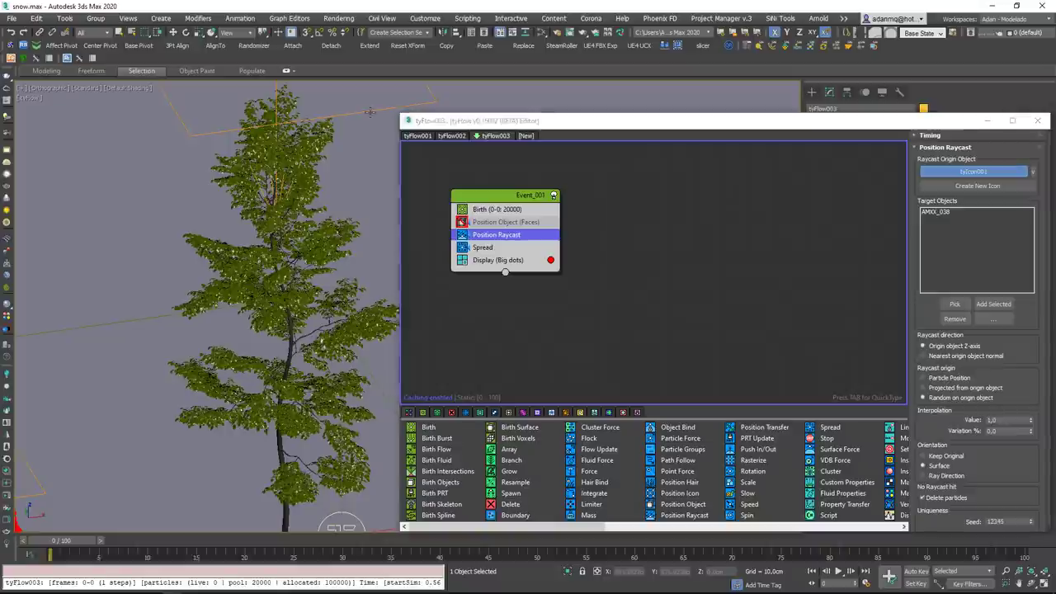
{"action": "scroll", "coordinate": [484, 275], "scroll_direction": "down", "scroll_amount": 1}
{"action": "scroll", "coordinate": [252, 285], "scroll_direction": "down", "scroll_amount": 4}
{"action": "middle_click_drag", "start_coordinate": [252, 284], "coordinate": [249, 260]}
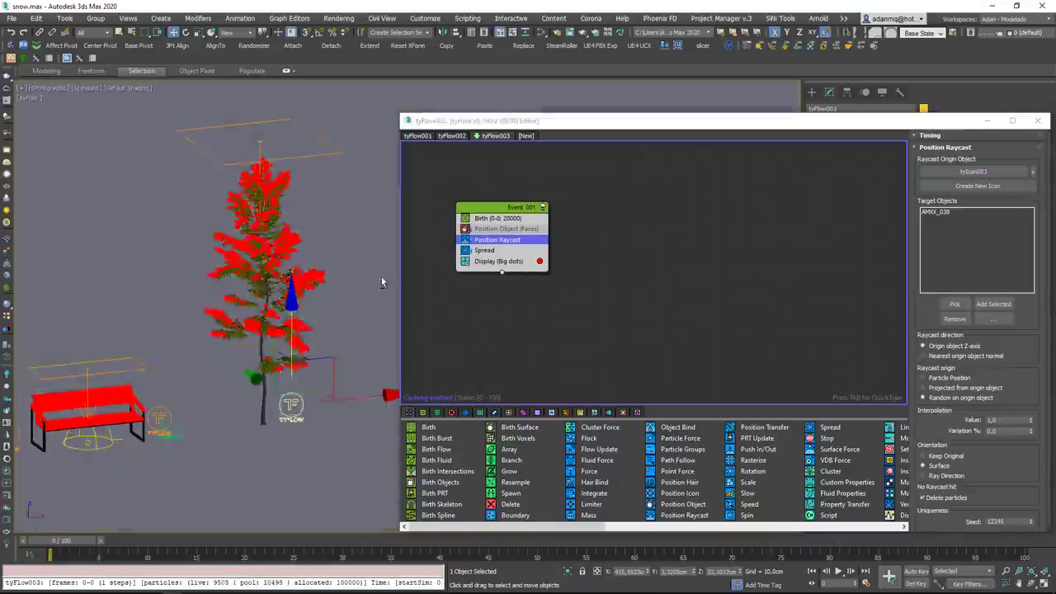
Set the Birth operator's total in tyFlow003 to 40000 particles and put the tyFlow editor away.
{"action": "left_click_drag", "start_coordinate": [926, 132], "coordinate": [767, 138]}
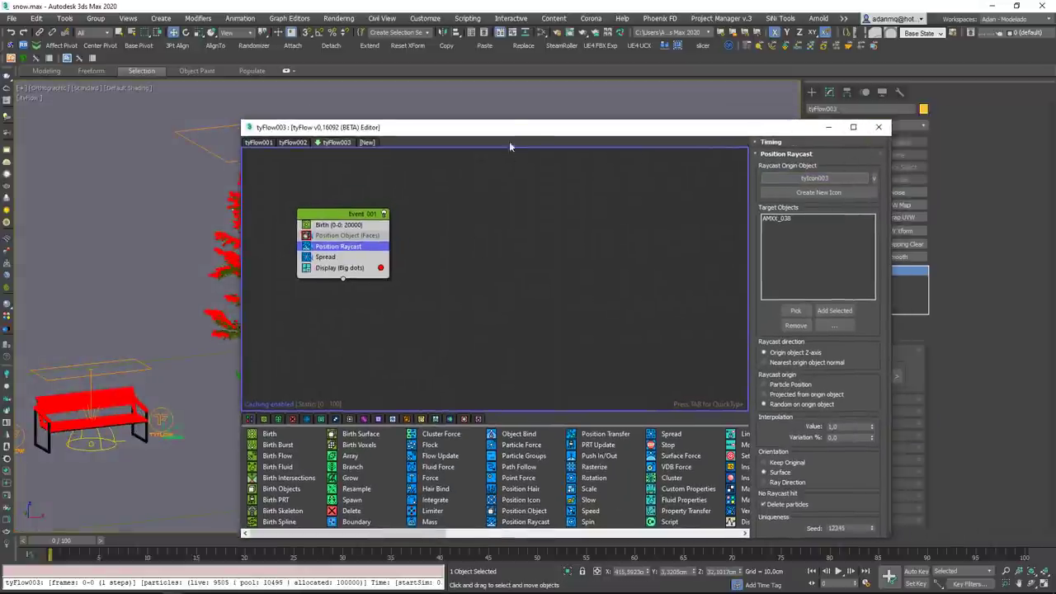
{"action": "left_click_drag", "start_coordinate": [509, 127], "coordinate": [746, 123]}
{"action": "scroll", "coordinate": [444, 198], "scroll_direction": "up", "scroll_amount": 5}
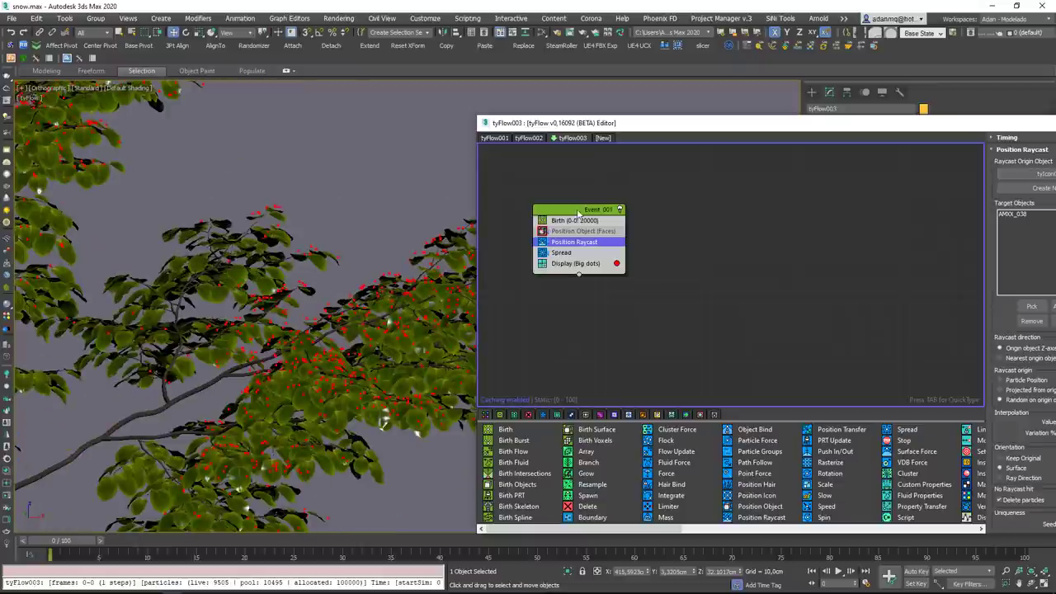
{"action": "scroll", "coordinate": [245, 306], "scroll_direction": "down", "scroll_amount": 5}
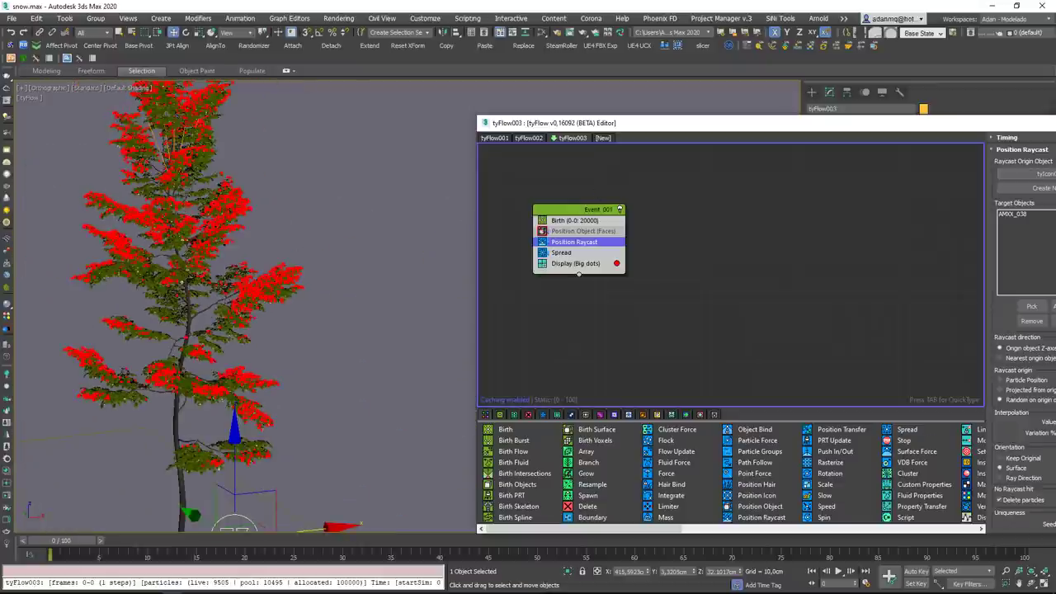
{"action": "middle_click_drag", "start_coordinate": [219, 305], "coordinate": [216, 265], "text": "alt"}
{"action": "left_click", "coordinate": [601, 222]}
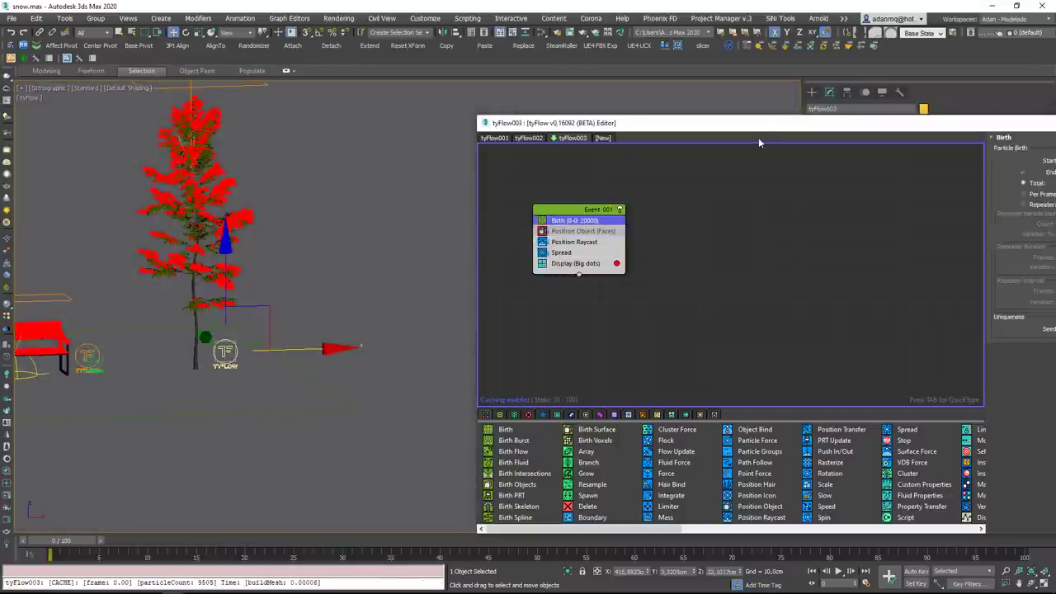
{"action": "left_click_drag", "start_coordinate": [743, 127], "coordinate": [498, 128]}
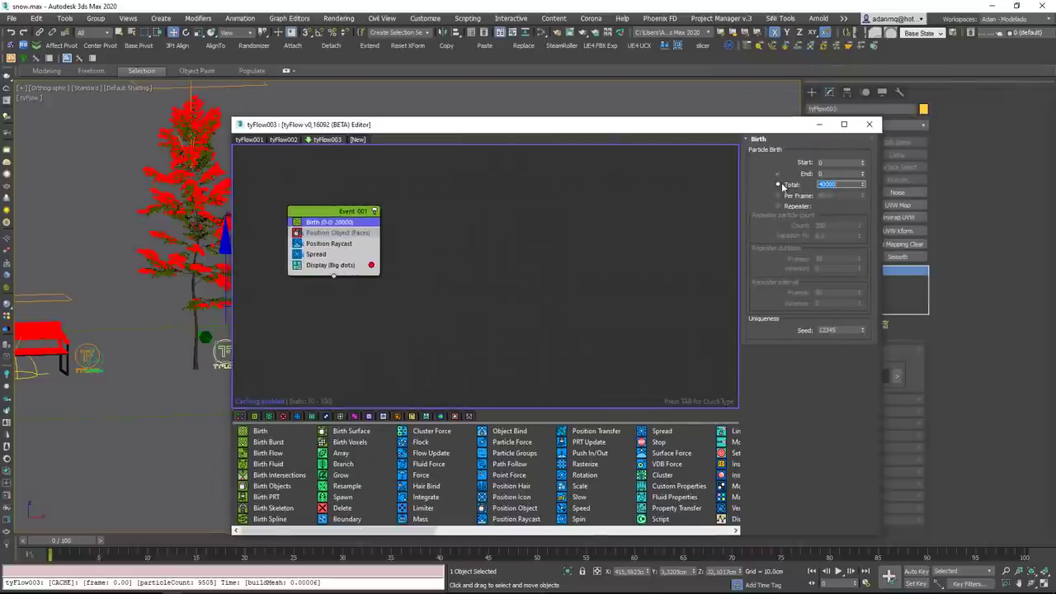
{"action": "key", "text": "Return"}
{"action": "left_click", "coordinate": [817, 125]}
Clone the bench's tyMesher as an independent copy next to the tree.
{"action": "middle_click_drag", "start_coordinate": [318, 272], "coordinate": [332, 277], "text": "alt"}
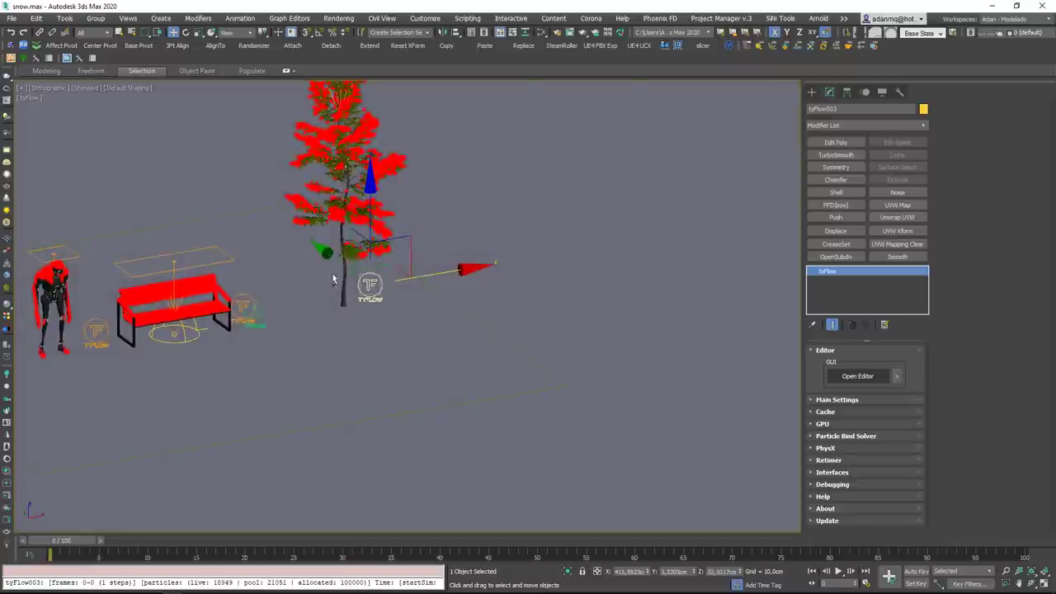
{"action": "scroll", "coordinate": [266, 305], "scroll_direction": "up", "scroll_amount": 4}
{"action": "left_click", "coordinate": [268, 298]}
{"action": "scroll", "coordinate": [363, 316], "scroll_direction": "down", "scroll_amount": 2}
{"action": "middle_click_drag", "start_coordinate": [368, 321], "coordinate": [419, 281], "text": "alt"}
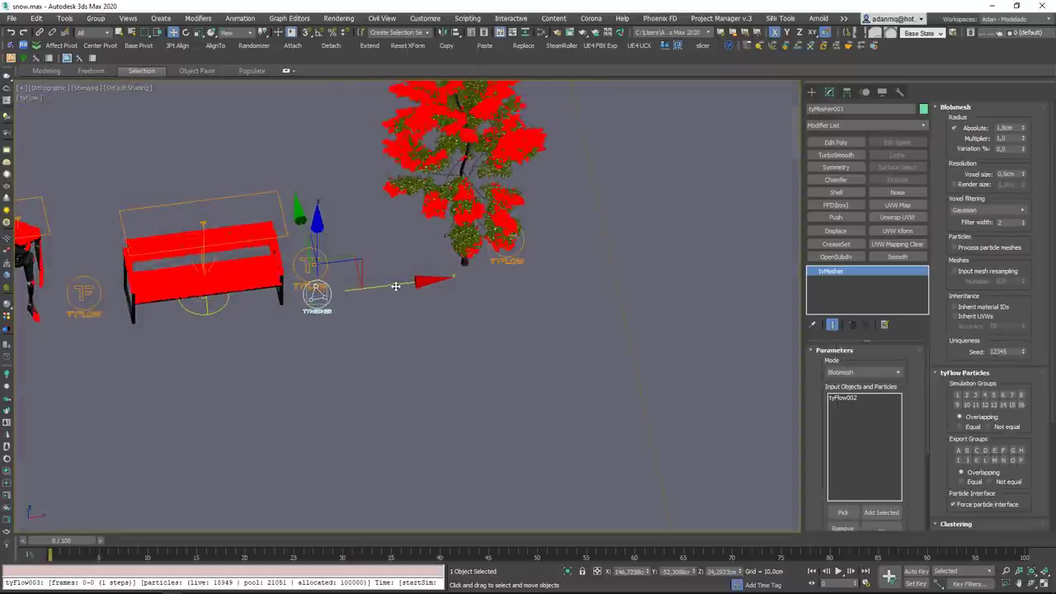
{"action": "mouse_move", "coordinate": [396, 287]}
{"action": "left_mouse_down", "text": "shift"}
{"action": "mouse_move", "coordinate": [602, 282]}
{"action": "mouse_move", "coordinate": [590, 265]}
{"action": "left_mouse_up", "text": "shift"}
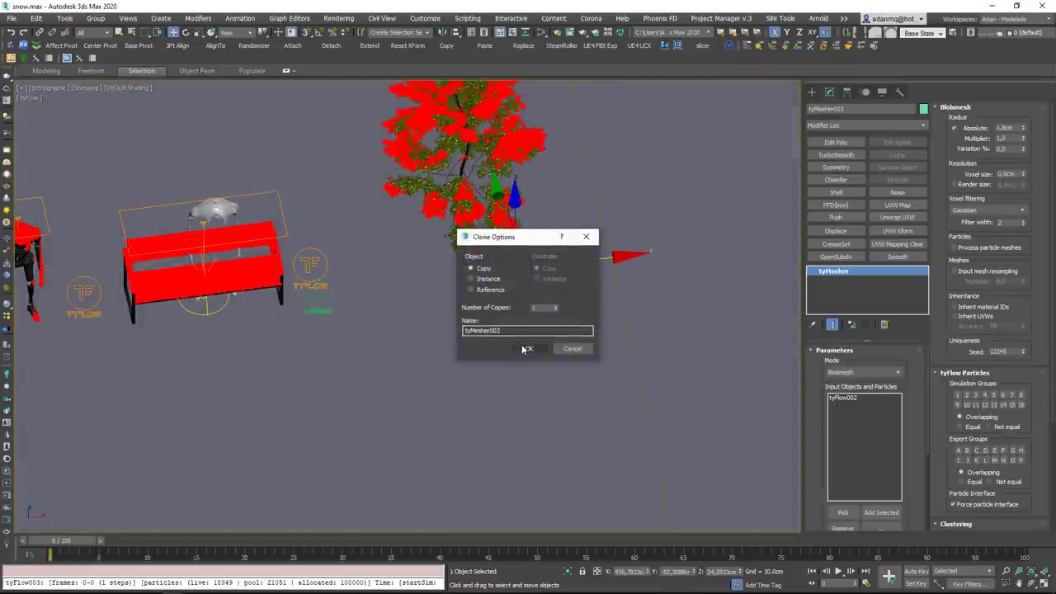
{"action": "left_click", "coordinate": [525, 348]}
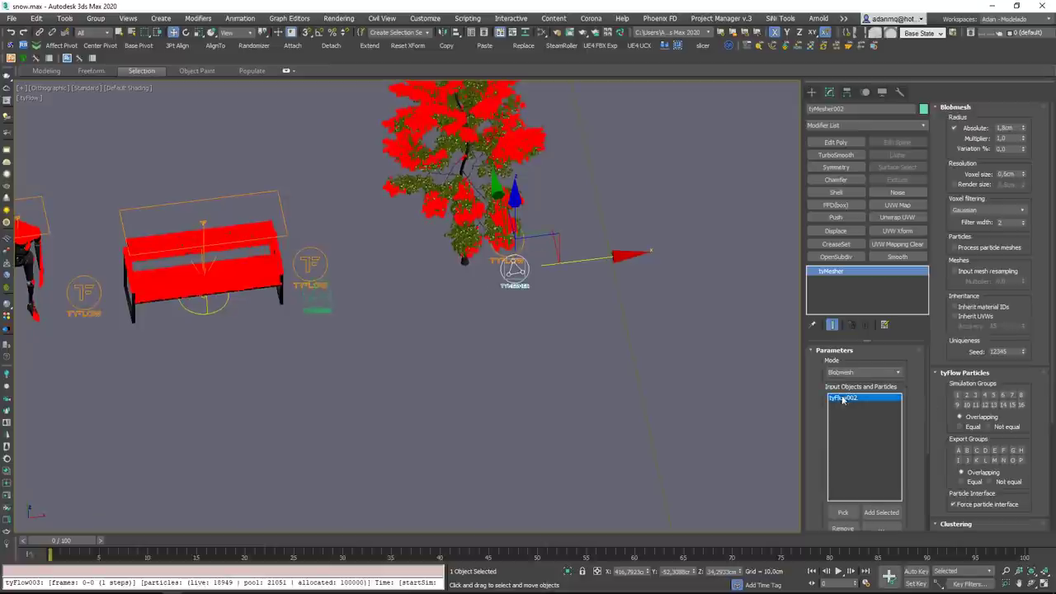
Replace tyFlow002 with tyFlow003 as the input of the tree's tyMesher.
{"action": "left_click", "coordinate": [843, 513]}
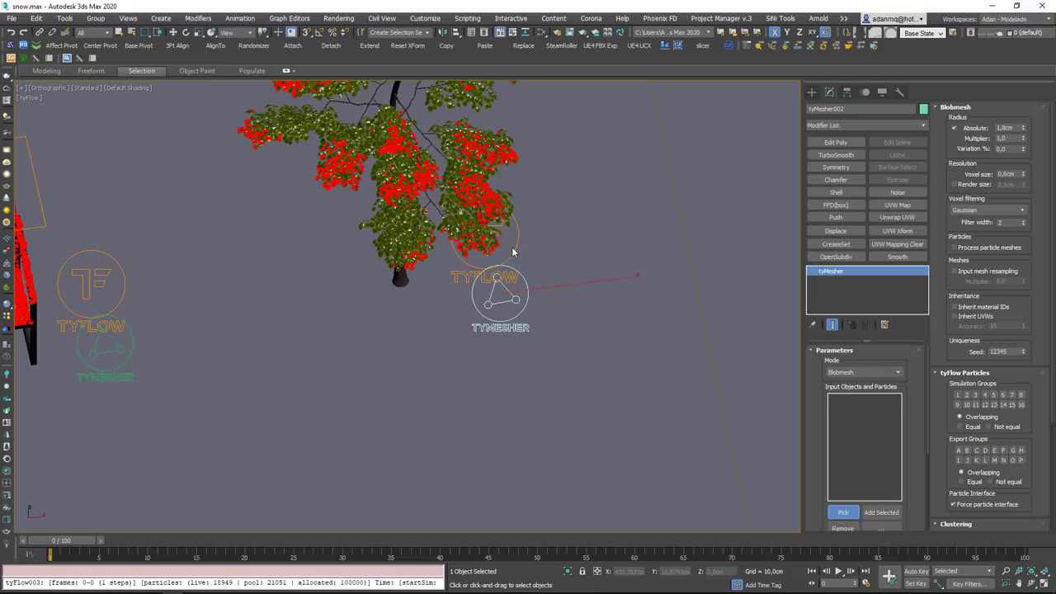
{"action": "left_click", "coordinate": [519, 163]}
{"action": "middle_click_drag", "start_coordinate": [520, 163], "coordinate": [494, 284]}
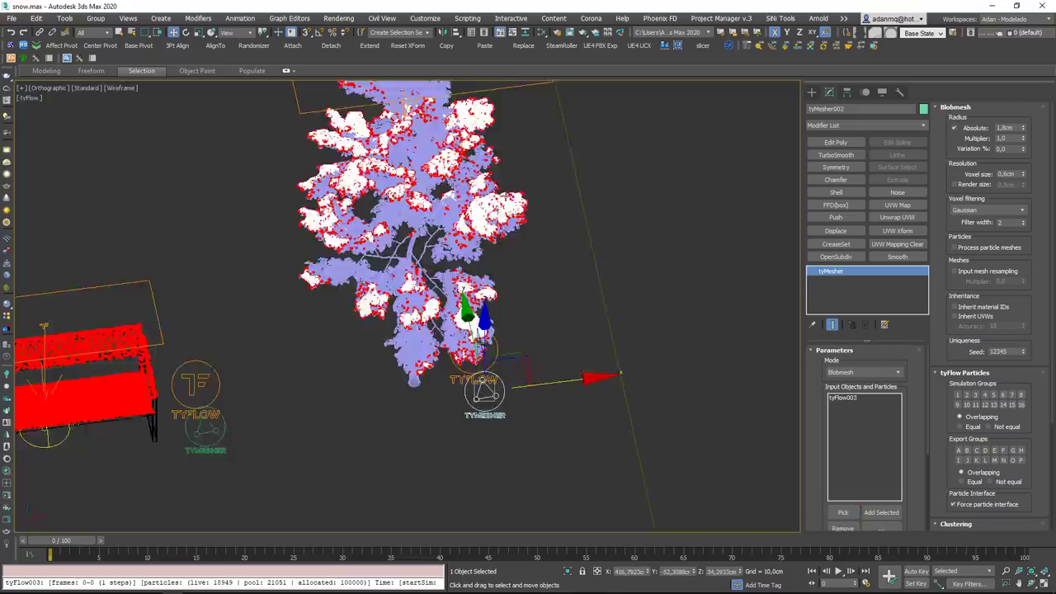
Examine the meshed snow on the tree's branches from several angles.
{"action": "scroll", "coordinate": [511, 188], "scroll_direction": "up", "scroll_amount": 7}
{"action": "scroll", "coordinate": [511, 188], "scroll_direction": "down", "scroll_amount": 4}
{"action": "scroll", "coordinate": [511, 188], "scroll_direction": "down", "scroll_amount": 4}
{"action": "mouse_move", "coordinate": [511, 188]}
{"action": "middle_mouse_down", "text": "alt"}
{"action": "mouse_move", "coordinate": [542, 240]}
{"action": "mouse_move", "coordinate": [529, 190]}
{"action": "middle_mouse_up", "text": "alt"}
{"action": "scroll", "coordinate": [495, 292], "scroll_direction": "up", "scroll_amount": 2}
{"action": "scroll", "coordinate": [495, 292], "scroll_direction": "down", "scroll_amount": 2}
{"action": "middle_click_drag", "start_coordinate": [495, 292], "coordinate": [434, 410], "text": "alt"}
{"action": "scroll", "coordinate": [434, 409], "scroll_direction": "up", "scroll_amount": 1}
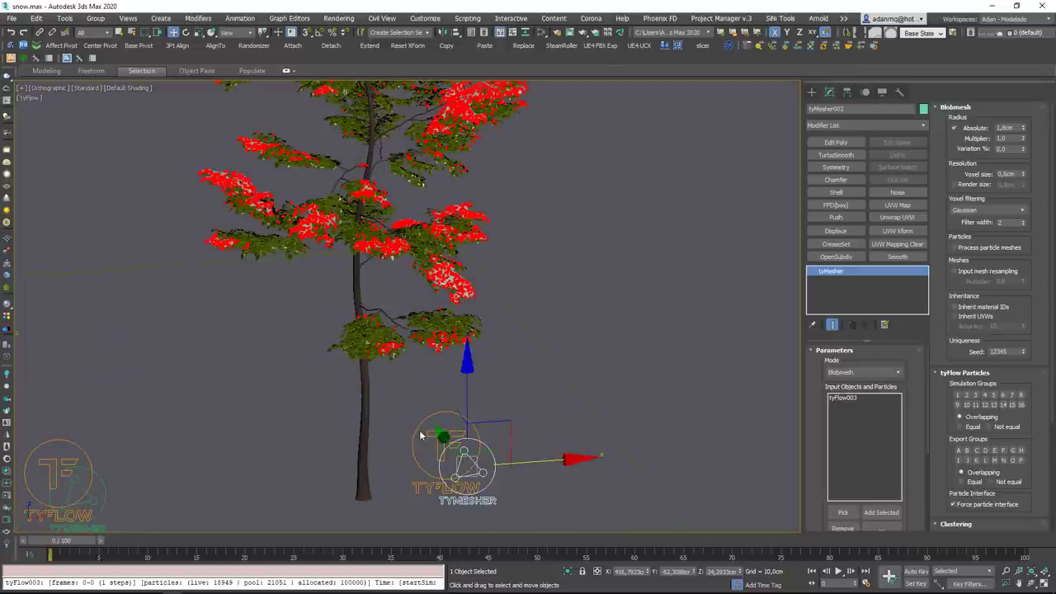
Disable the Display (Big dots) operator in tyFlow003 and close the editor.
{"action": "left_click", "coordinate": [425, 435]}
{"action": "left_click", "coordinate": [858, 376]}
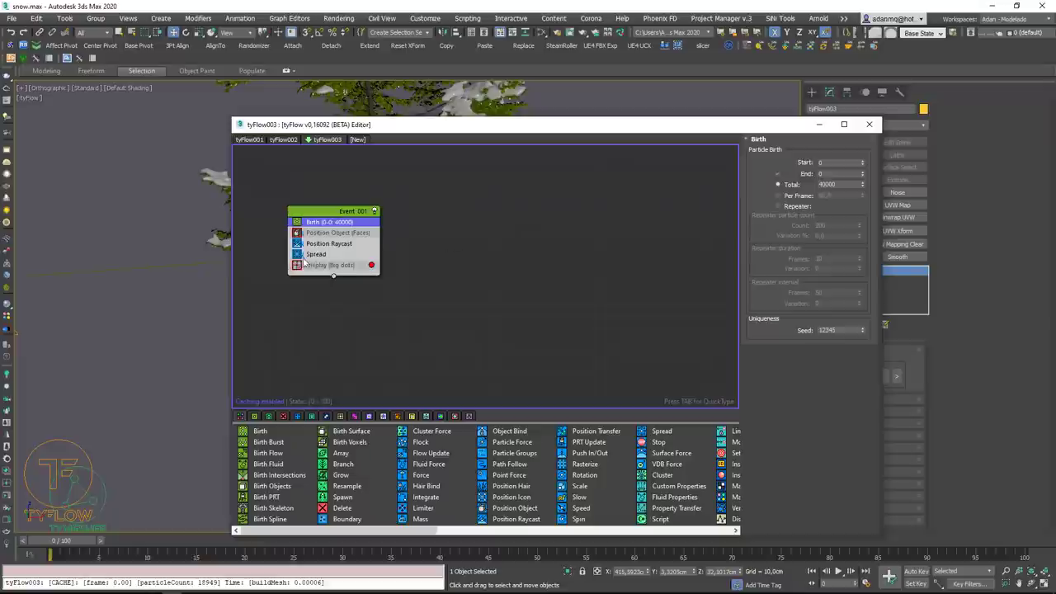
{"action": "left_click", "coordinate": [869, 125]}
Isolate the tree, its tyMesher snow and the ground plane.
{"action": "scroll", "coordinate": [487, 305], "scroll_direction": "down", "scroll_amount": 2}
{"action": "middle_click_drag", "start_coordinate": [487, 305], "coordinate": [431, 293], "text": "alt"}
{"action": "scroll", "coordinate": [421, 276], "scroll_direction": "down", "scroll_amount": 5}
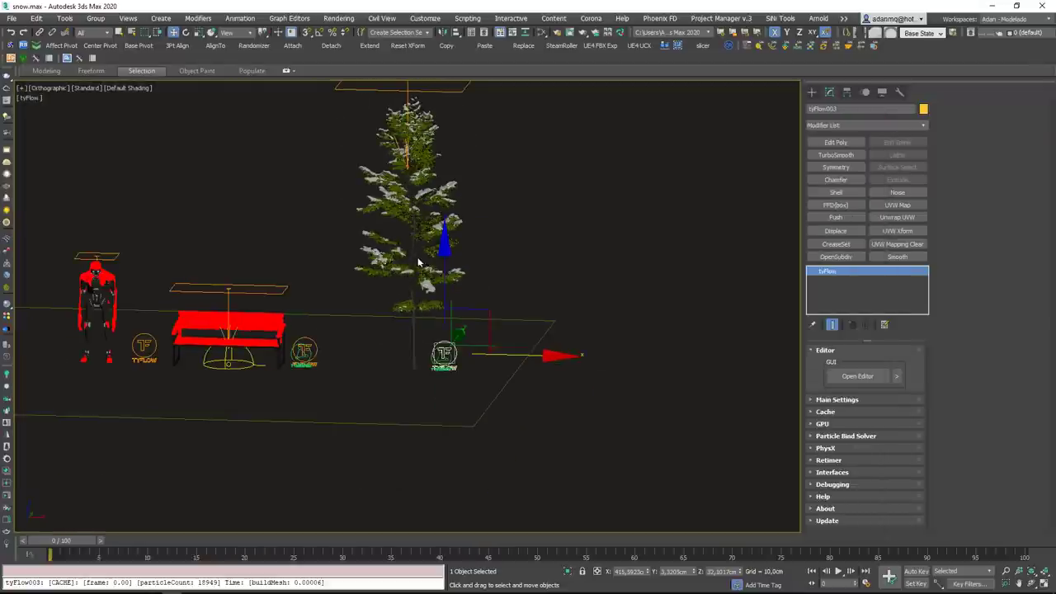
{"action": "left_click", "coordinate": [485, 286]}
{"action": "left_click_drag", "start_coordinate": [382, 296], "coordinate": [382, 305]}
{"action": "key", "text": "alt+q"}
{"action": "mouse_move", "coordinate": [399, 341]}
{"action": "middle_mouse_down", "text": "alt"}
{"action": "mouse_move", "coordinate": [564, 339]}
{"action": "mouse_move", "coordinate": [436, 350]}
{"action": "mouse_move", "coordinate": [410, 333]}
{"action": "middle_mouse_up", "text": "alt"}
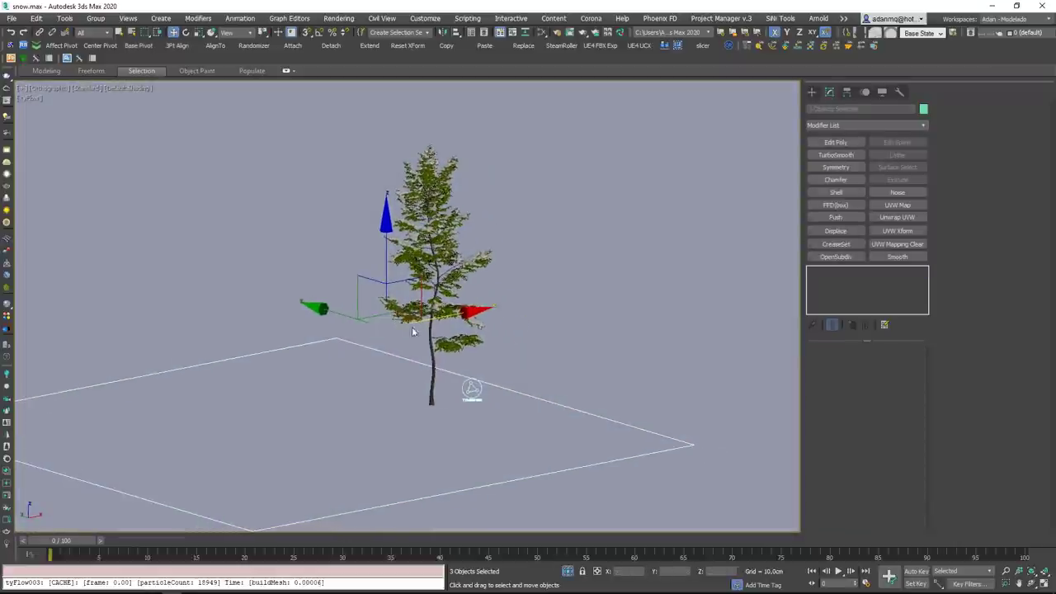
Frame the tree in perspective, start the V-Ray interactive render and examine the snow on its branches.
{"action": "key", "text": "p"}
{"action": "scroll", "coordinate": [494, 316], "scroll_direction": "down", "scroll_amount": 3}
{"action": "scroll", "coordinate": [509, 319], "scroll_direction": "up", "scroll_amount": 2}
{"action": "mouse_move", "coordinate": [493, 315]}
{"action": "middle_mouse_down", "text": "alt"}
{"action": "mouse_move", "coordinate": [508, 320]}
{"action": "mouse_move", "coordinate": [495, 301]}
{"action": "middle_mouse_up", "text": "alt"}
{"action": "scroll", "coordinate": [509, 324], "scroll_direction": "up", "scroll_amount": 4}
{"action": "left_click", "coordinate": [7, 99]}
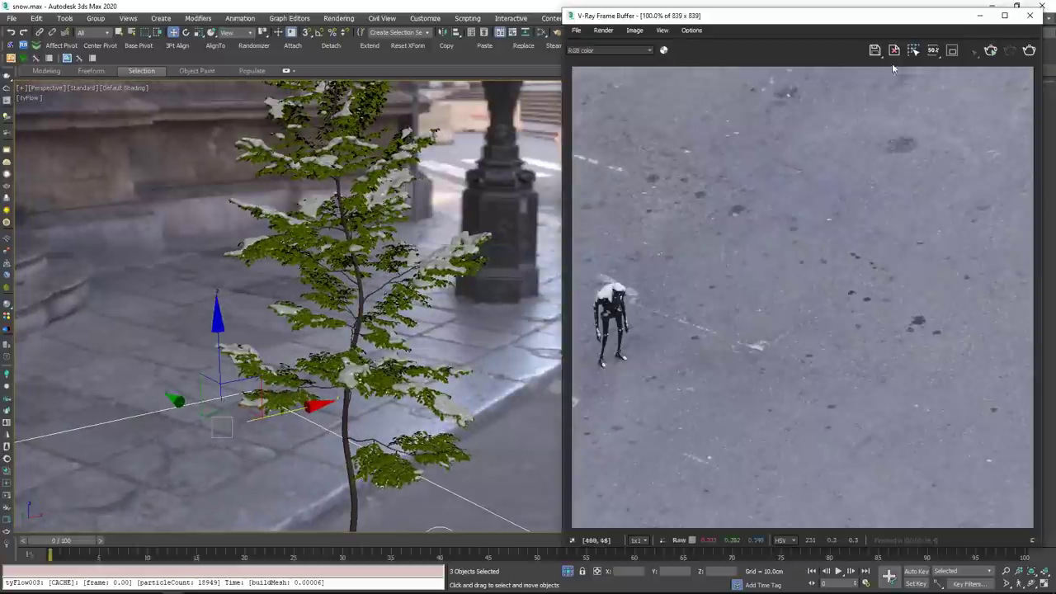
{"action": "left_click", "coordinate": [990, 50]}
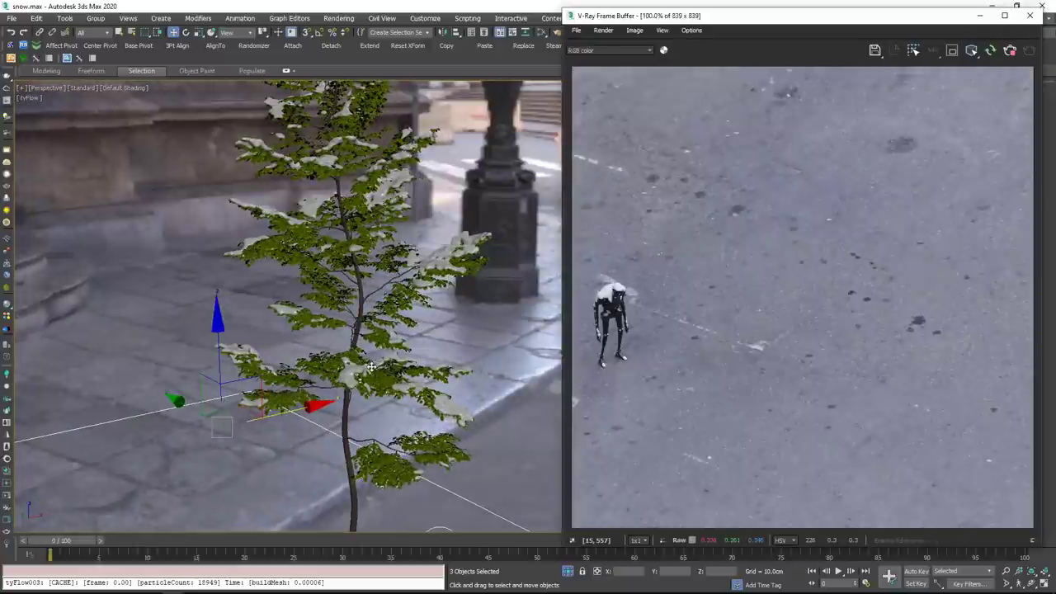
{"action": "mouse_move", "coordinate": [376, 369]}
{"action": "middle_mouse_down", "text": "alt"}
{"action": "mouse_move", "coordinate": [345, 351]}
{"action": "mouse_move", "coordinate": [384, 373]}
{"action": "mouse_move", "coordinate": [405, 365]}
{"action": "mouse_move", "coordinate": [385, 383]}
{"action": "mouse_move", "coordinate": [394, 374]}
{"action": "middle_mouse_up", "text": "alt"}
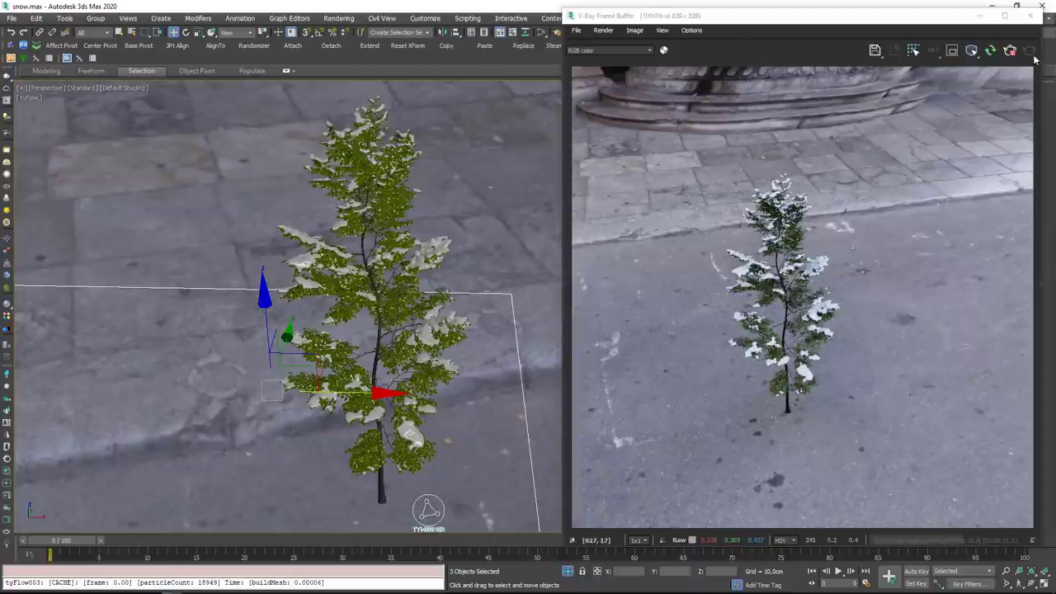
Stop the V-Ray interactive render and end isolation to bring back the robot and bench.
{"action": "scroll", "coordinate": [433, 314], "scroll_direction": "down", "scroll_amount": 3}
{"action": "middle_click_drag", "start_coordinate": [364, 315], "coordinate": [415, 253]}
{"action": "scroll", "coordinate": [371, 294], "scroll_direction": "down", "scroll_amount": 3}
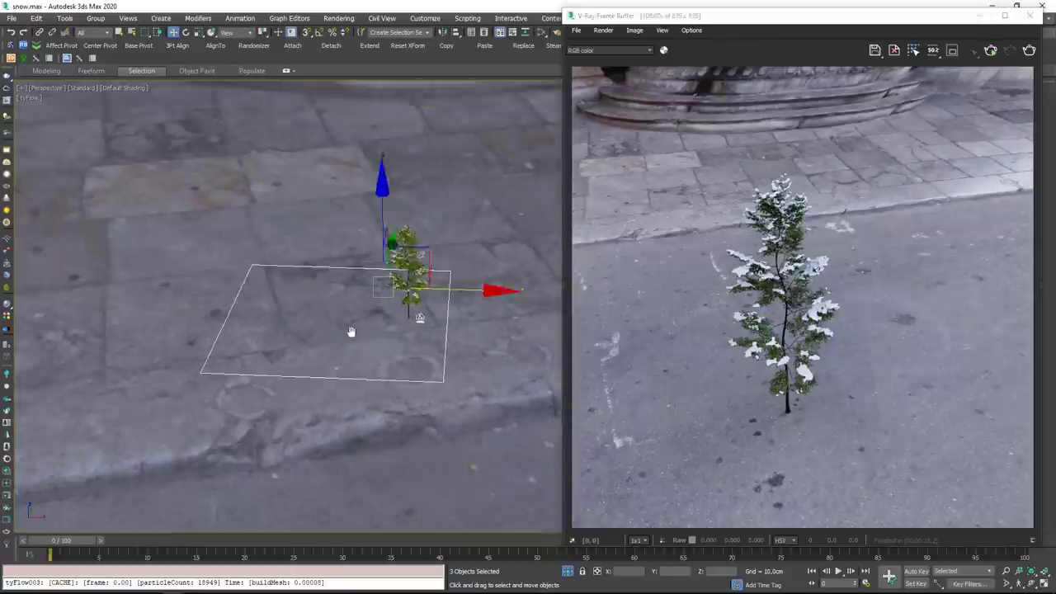
{"action": "middle_click_drag", "start_coordinate": [352, 332], "coordinate": [377, 330], "text": "alt"}
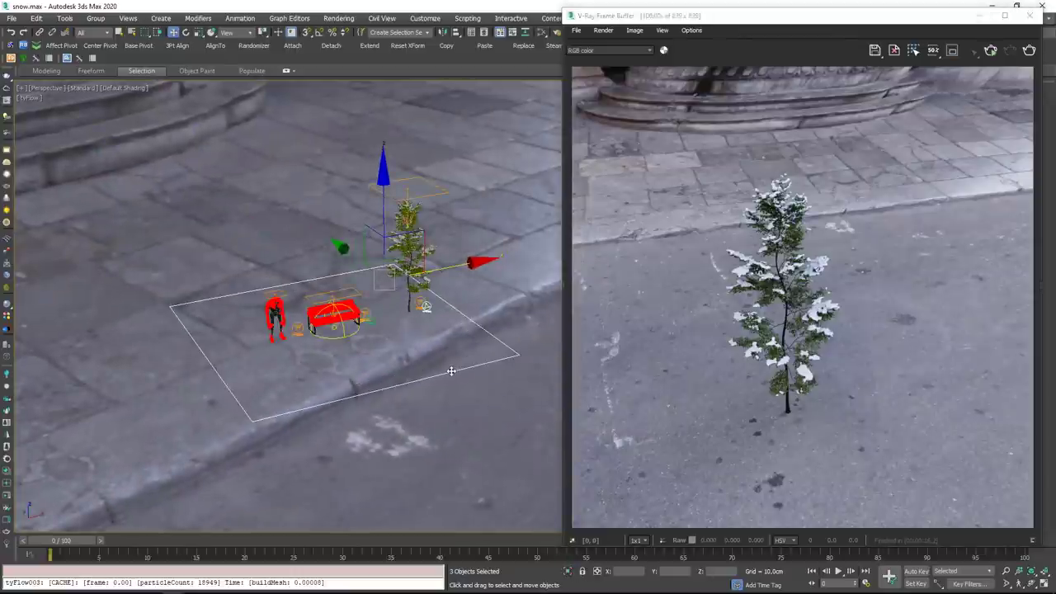
{"action": "scroll", "coordinate": [370, 334], "scroll_direction": "up", "scroll_amount": 5}
{"action": "middle_click_drag", "start_coordinate": [371, 322], "coordinate": [380, 398]}
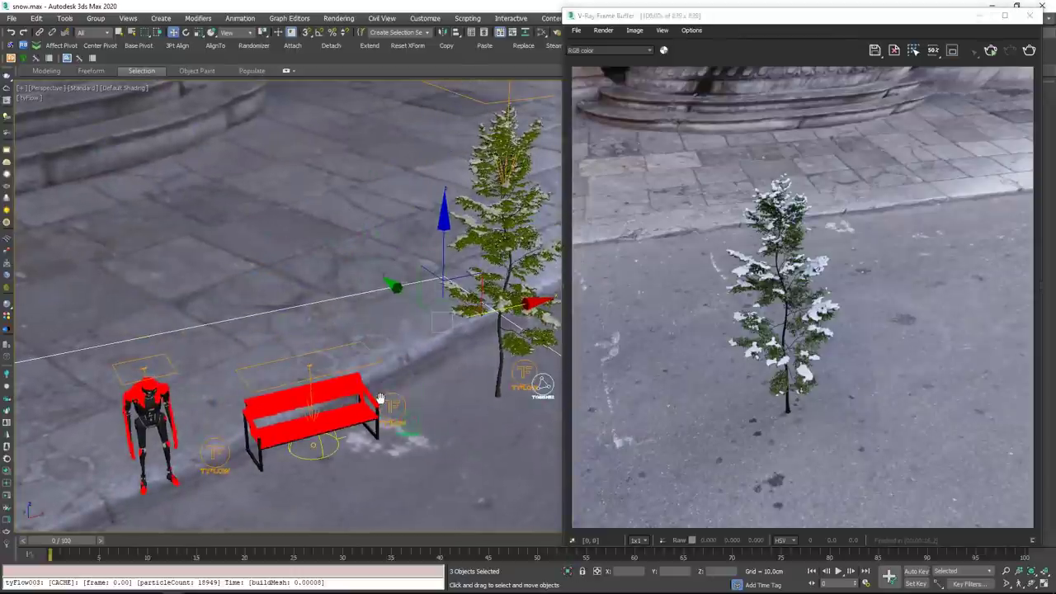